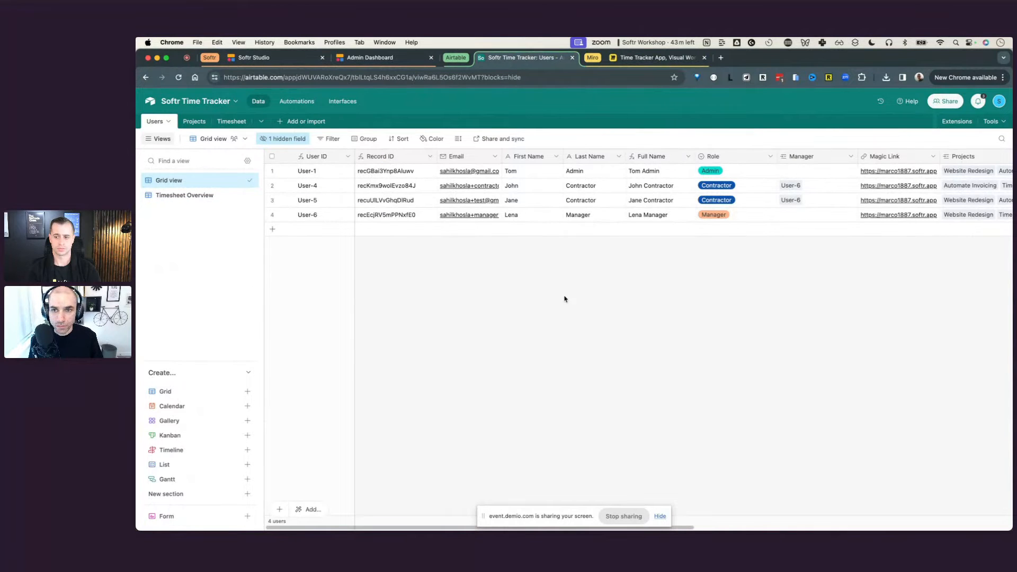
- Check the webinar chat, then widen the Email column slightly in Airtable's Users table and review the table's fields
{"action": "left_click", "coordinate": [186, 57]}
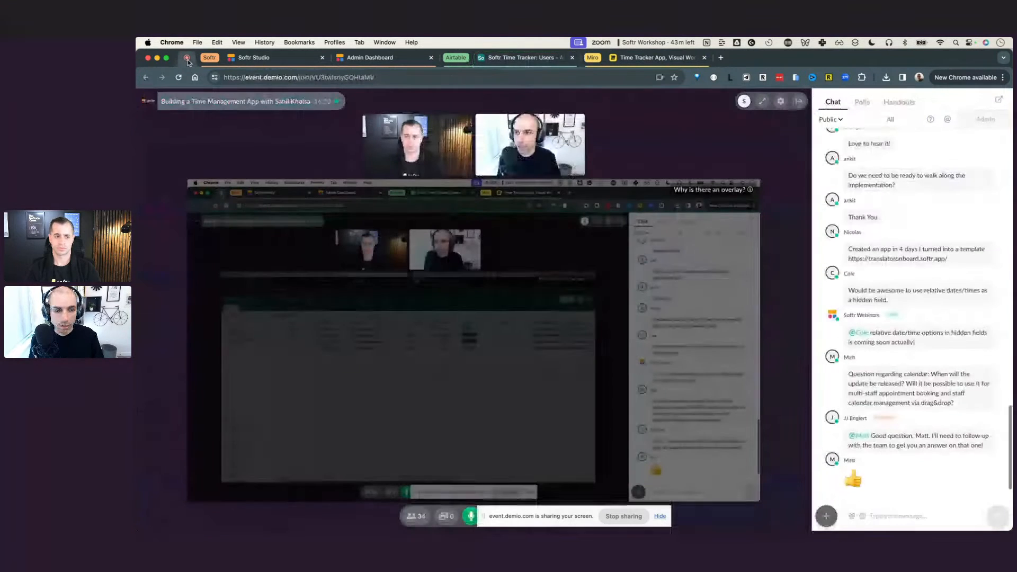
{"action": "left_click", "coordinate": [519, 58]}
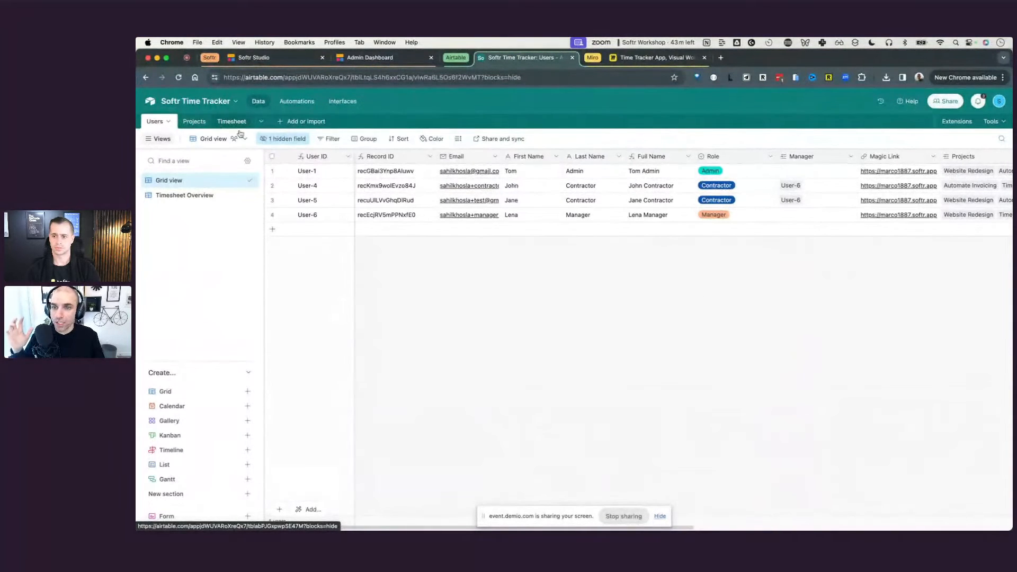
{"action": "left_click_drag", "start_coordinate": [503, 156], "coordinate": [512, 156]}
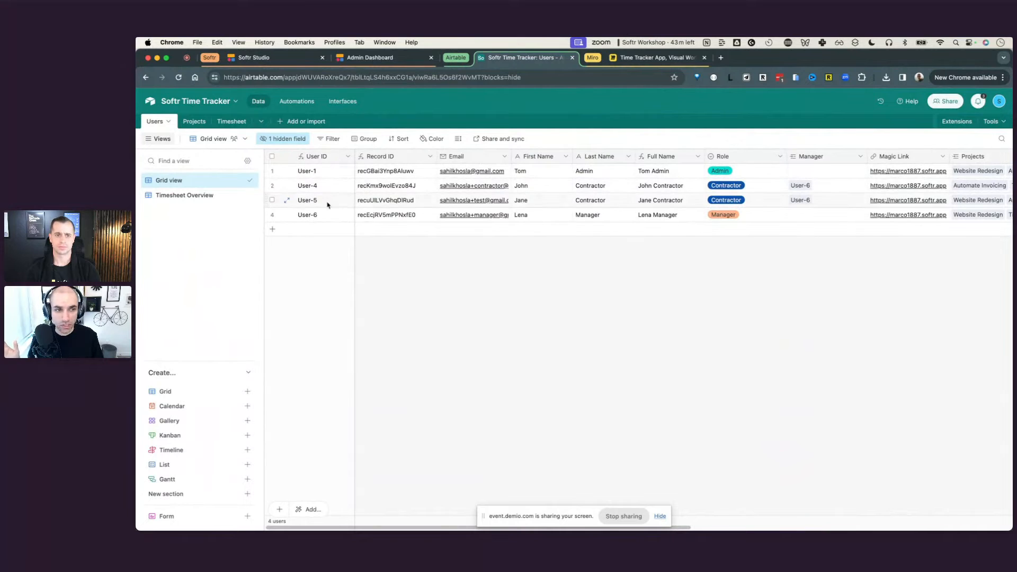
{"action": "scroll", "coordinate": [528, 199], "scroll_direction": "right", "scroll_amount": 5}
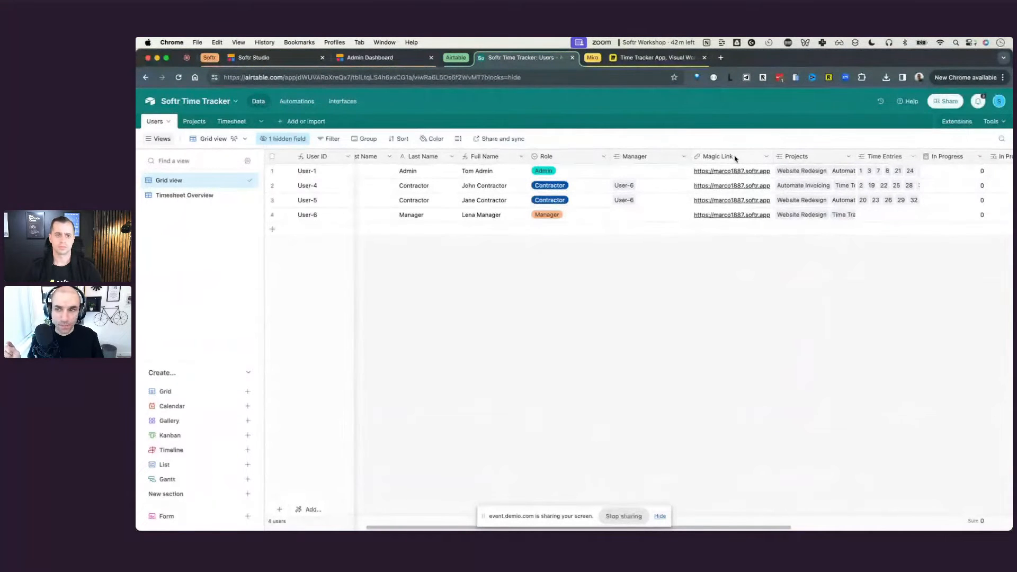
{"action": "scroll", "coordinate": [435, 168], "scroll_direction": "up", "scroll_amount": 10}
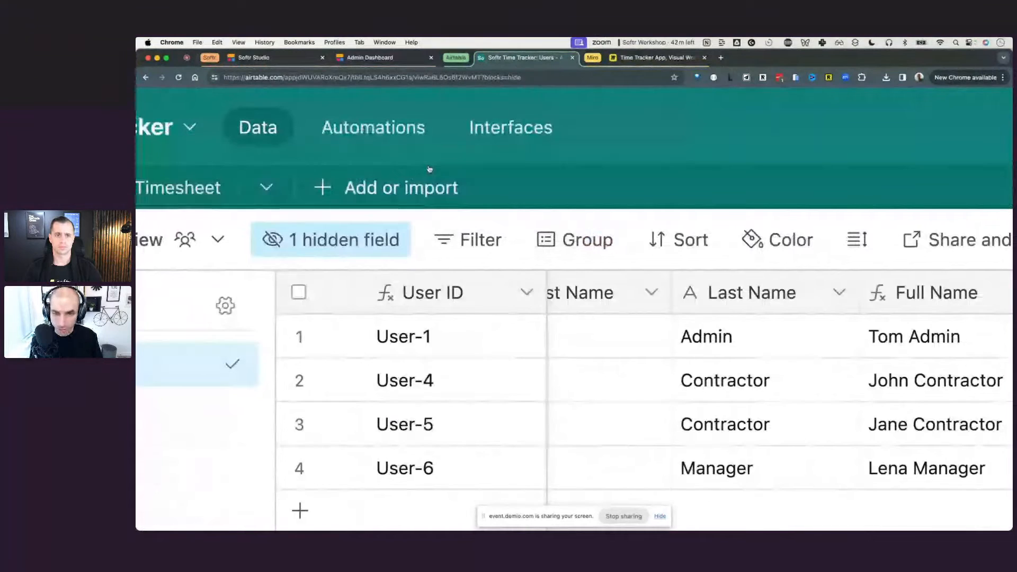
{"action": "scroll", "coordinate": [430, 169], "scroll_direction": "down", "scroll_amount": 10}
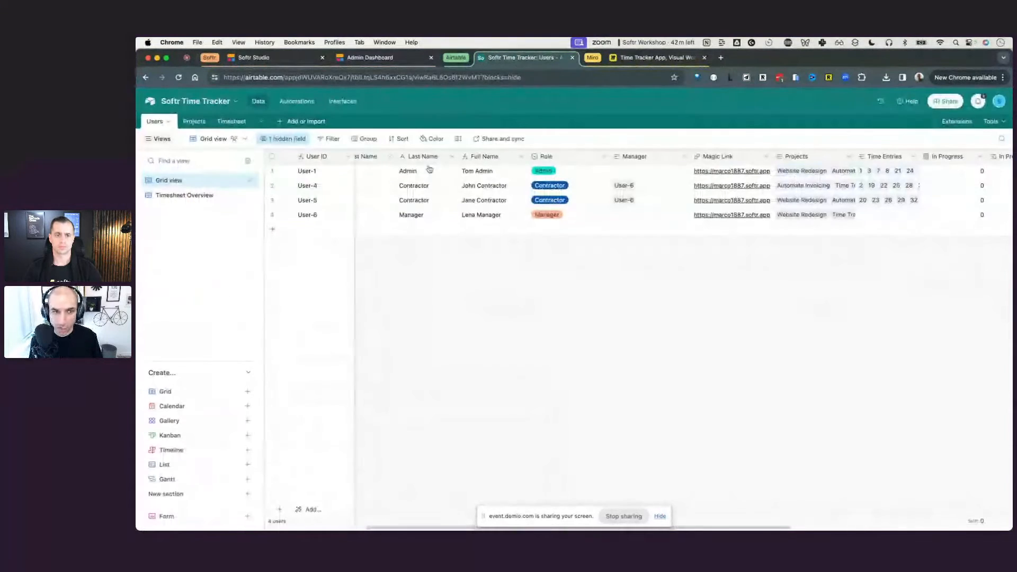
- Examine the Projects table's participant, time entry, description, lead and total time fields
{"action": "left_click", "coordinate": [201, 123]}
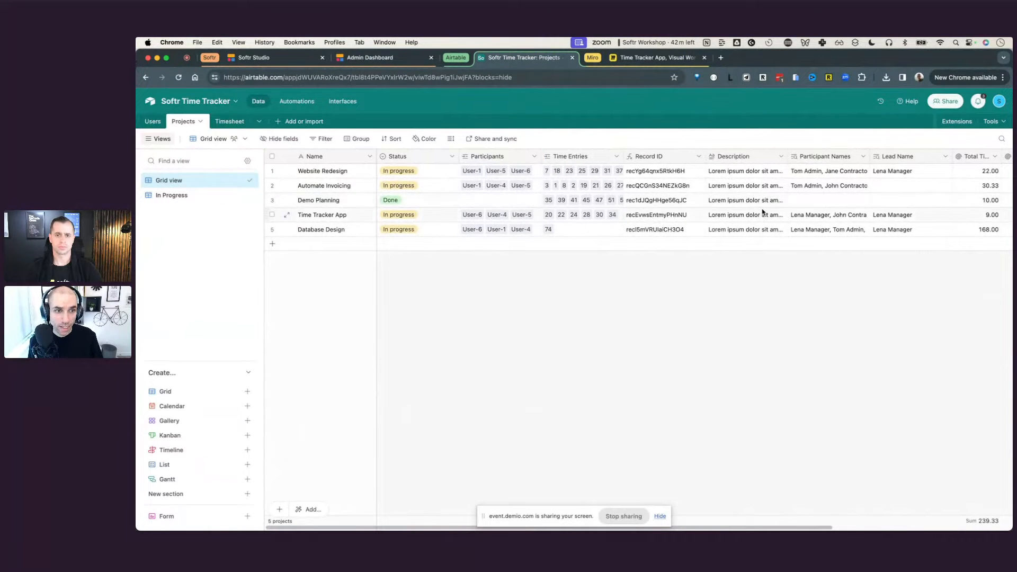
{"action": "scroll", "coordinate": [763, 212], "scroll_direction": "right", "scroll_amount": 2}
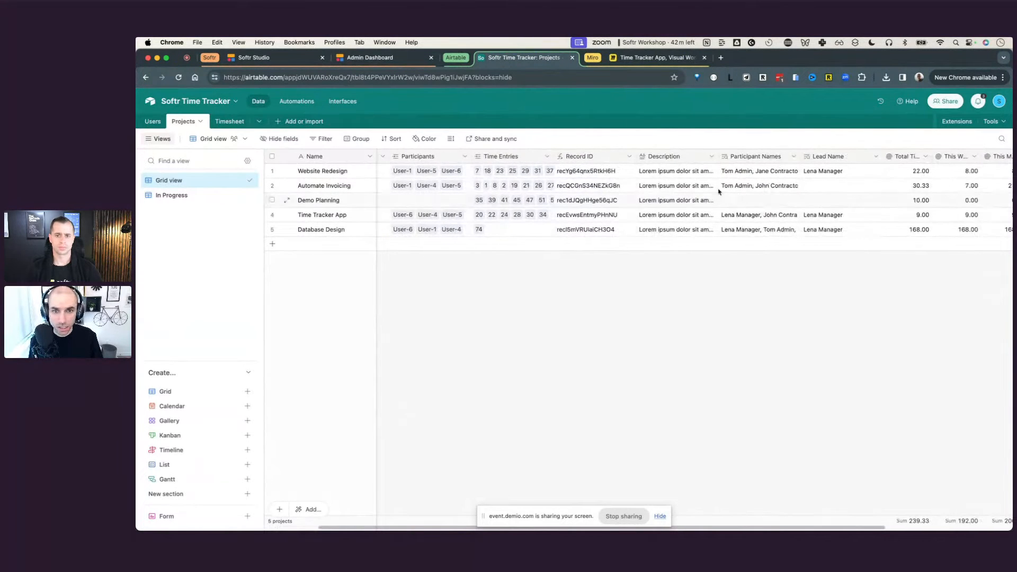
{"action": "scroll", "coordinate": [695, 212], "scroll_direction": "left", "scroll_amount": 2}
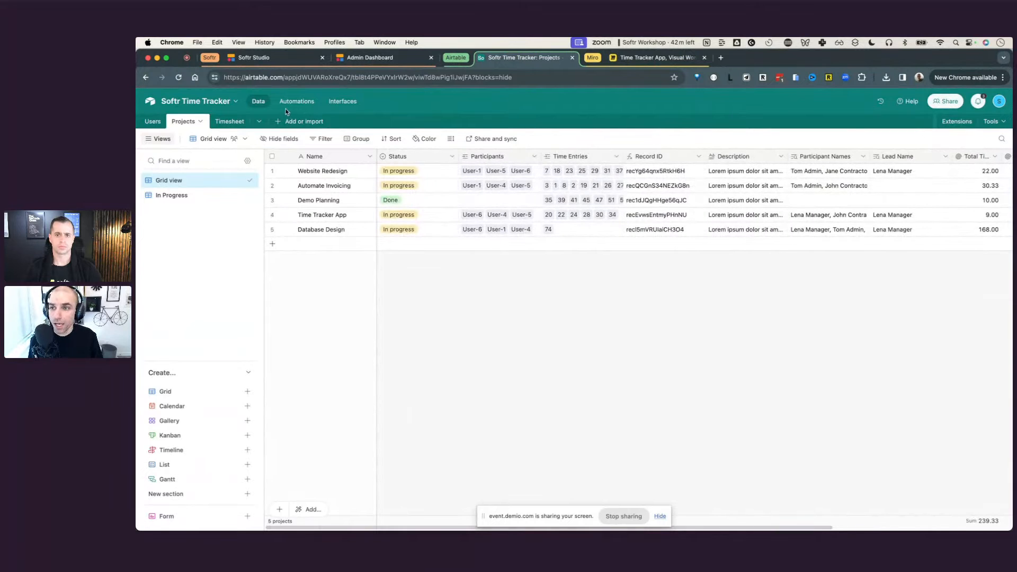
- Examine the Timesheet table from its first entries, going across all fields through the month and week columns
{"action": "left_click", "coordinate": [226, 126]}
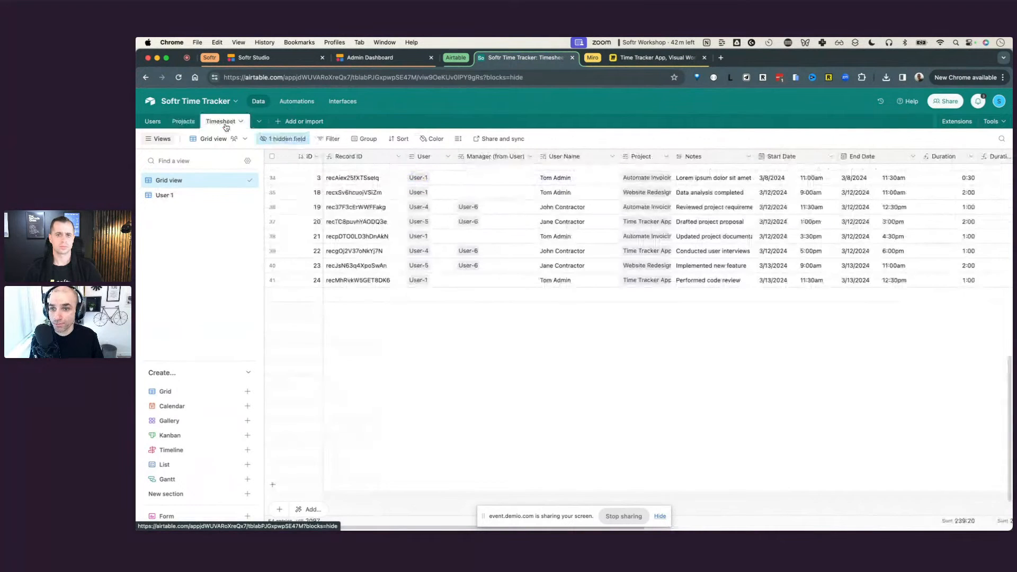
{"action": "scroll", "coordinate": [484, 243], "scroll_direction": "up", "scroll_amount": 5}
{"action": "scroll", "coordinate": [484, 244], "scroll_direction": "up", "scroll_amount": 10}
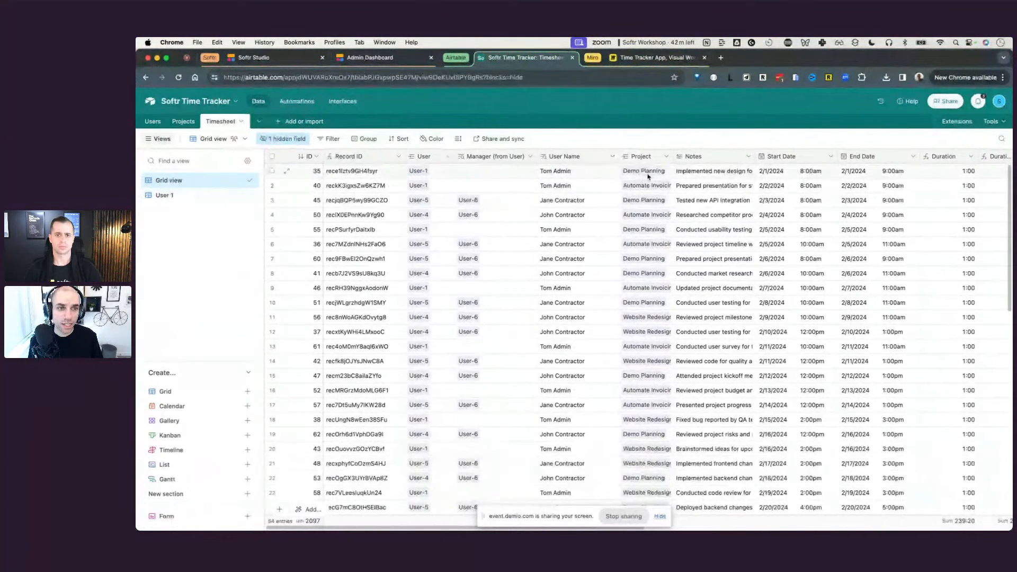
{"action": "scroll", "coordinate": [688, 177], "scroll_direction": "right", "scroll_amount": 2}
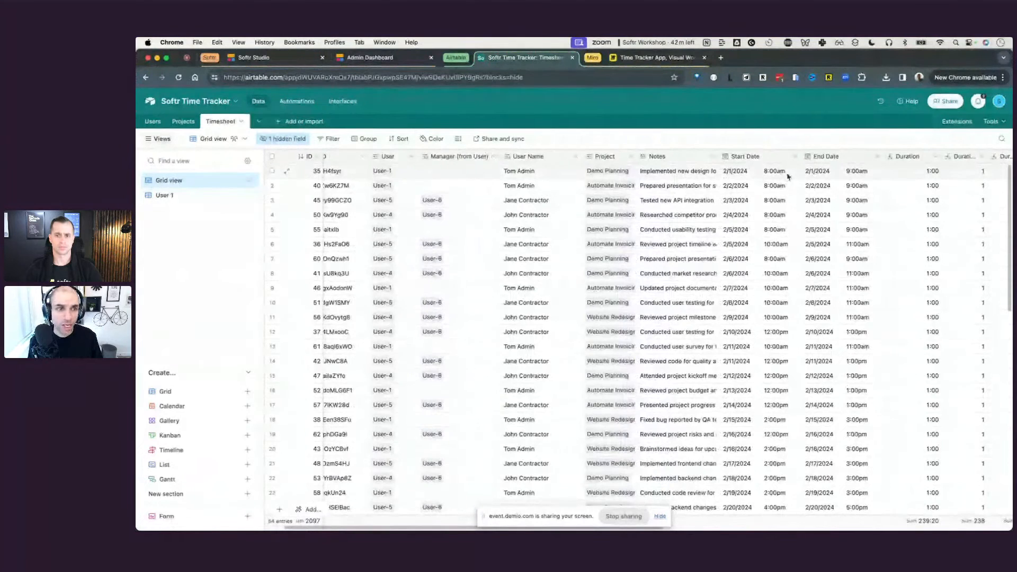
{"action": "scroll", "coordinate": [788, 176], "scroll_direction": "right", "scroll_amount": 1}
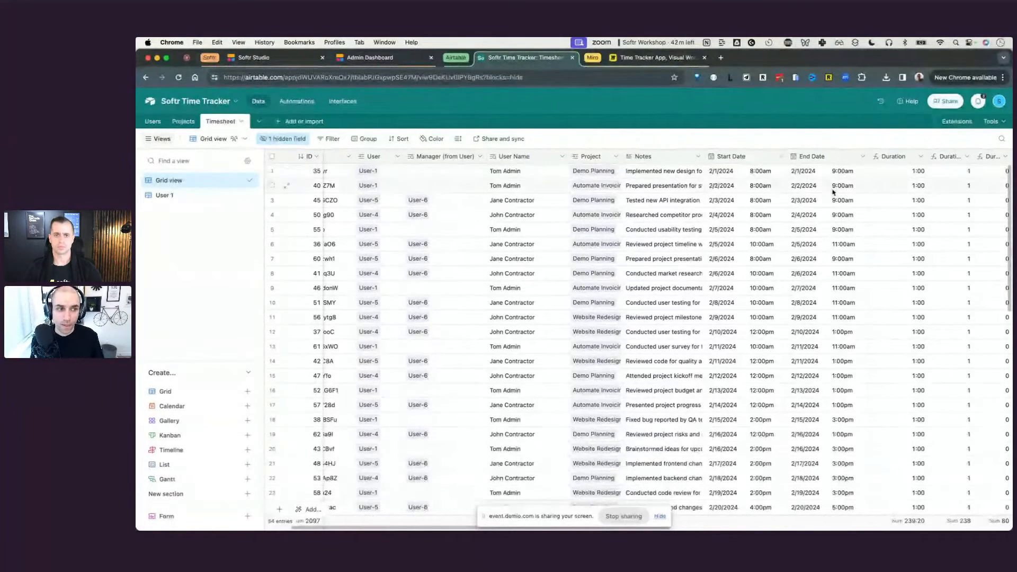
{"action": "scroll", "coordinate": [848, 189], "scroll_direction": "right", "scroll_amount": 3}
{"action": "scroll", "coordinate": [832, 192], "scroll_direction": "right", "scroll_amount": 10}
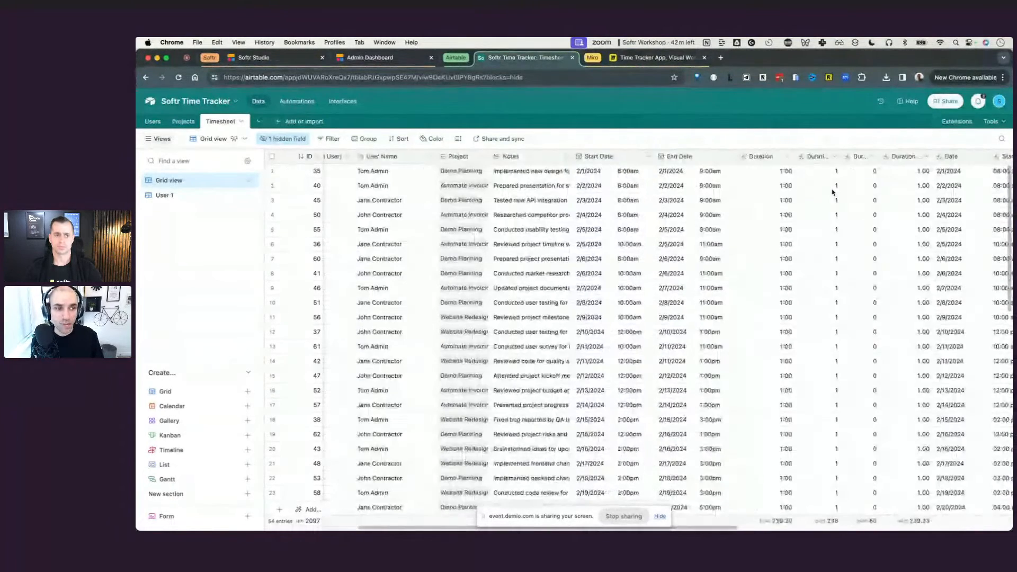
{"action": "scroll", "coordinate": [832, 192], "scroll_direction": "right", "scroll_amount": 5}
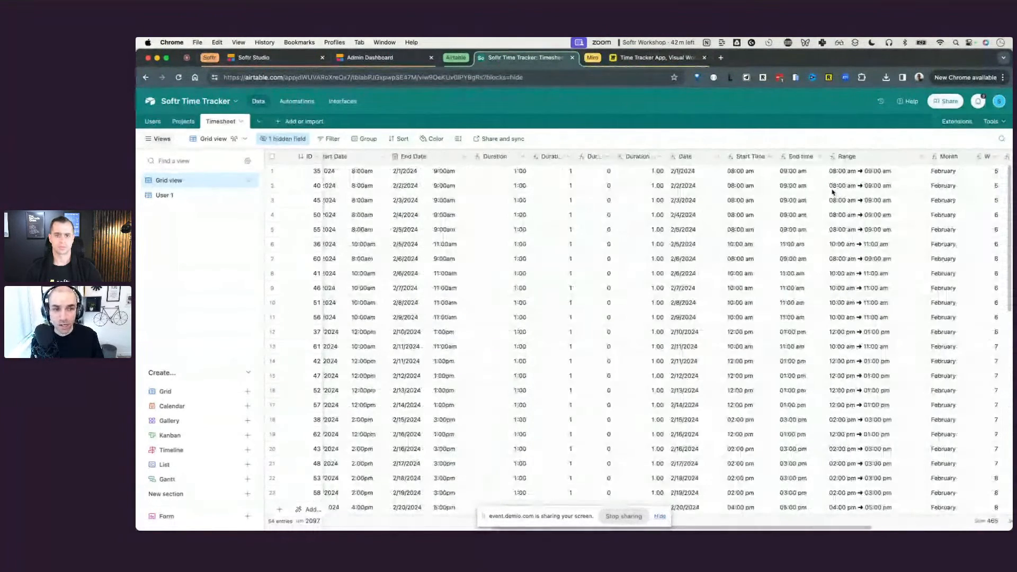
{"action": "scroll", "coordinate": [833, 193], "scroll_direction": "right", "scroll_amount": 9}
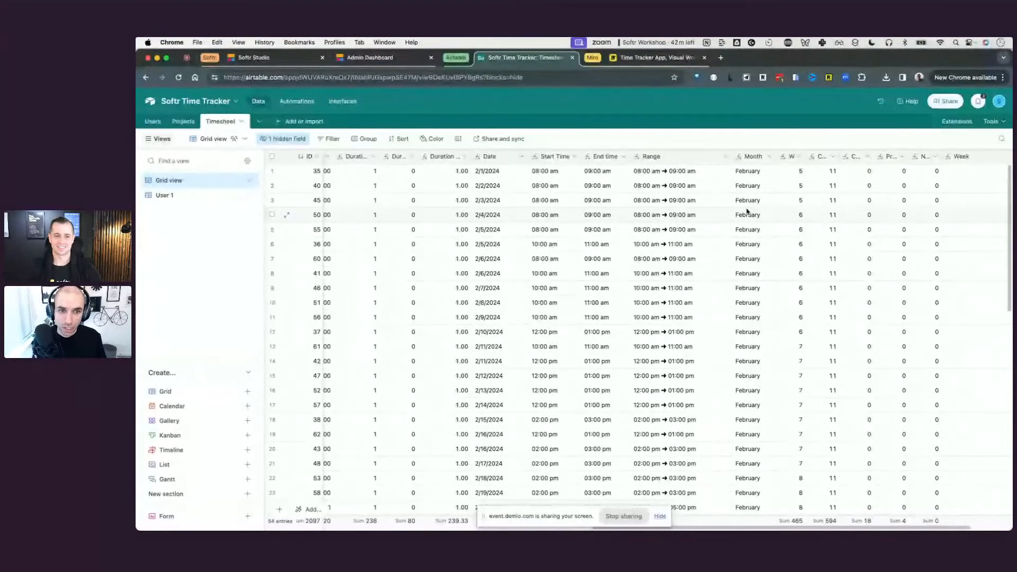
{"action": "scroll", "coordinate": [747, 211], "scroll_direction": "left", "scroll_amount": 14}
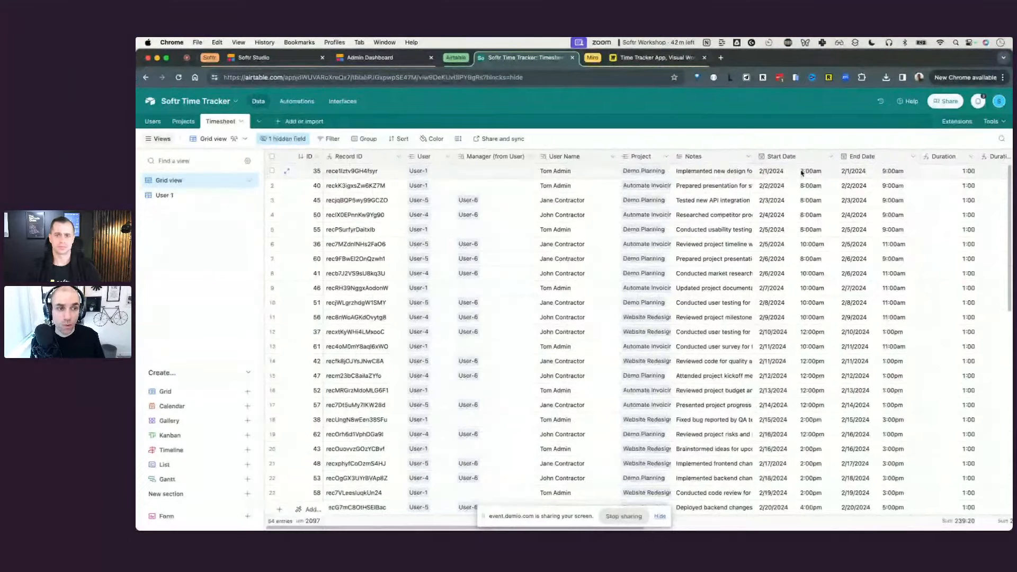
- Inspect the first timesheet entry's Notes and the Duration, Date, Start Time, End time and Range fields
{"action": "left_click", "coordinate": [718, 174]}
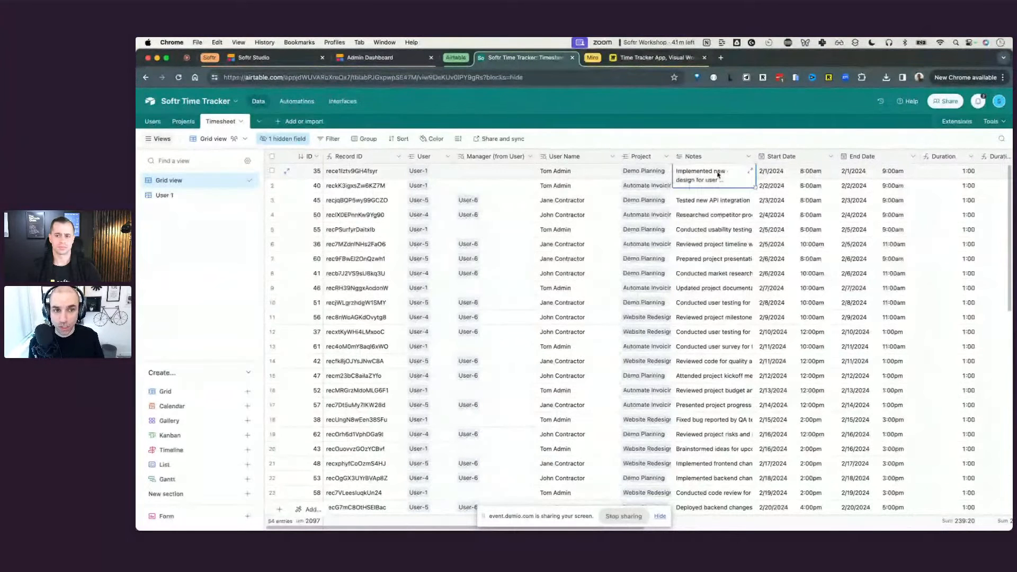
{"action": "left_click", "coordinate": [650, 137]}
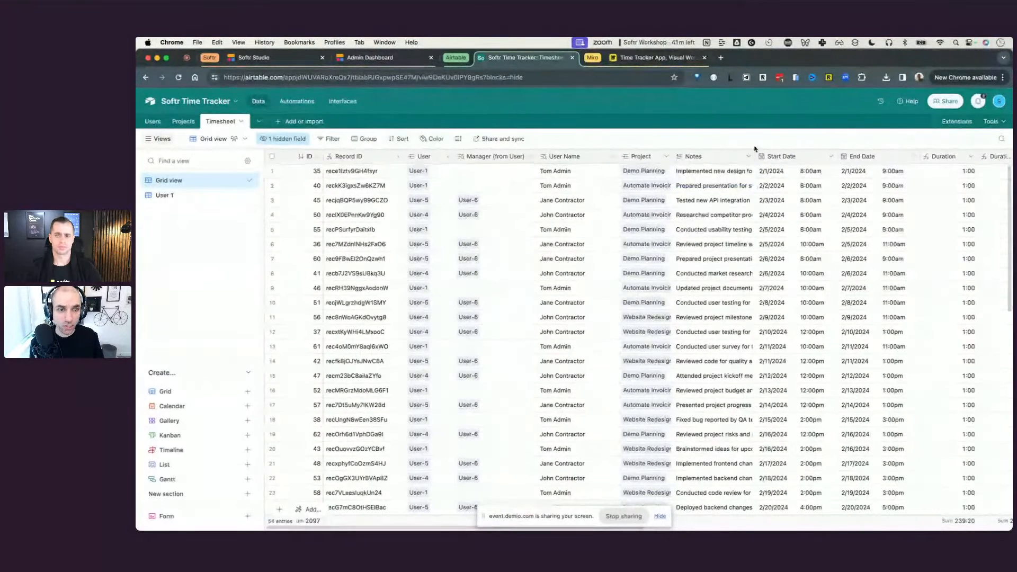
{"action": "scroll", "coordinate": [805, 201], "scroll_direction": "right", "scroll_amount": 10}
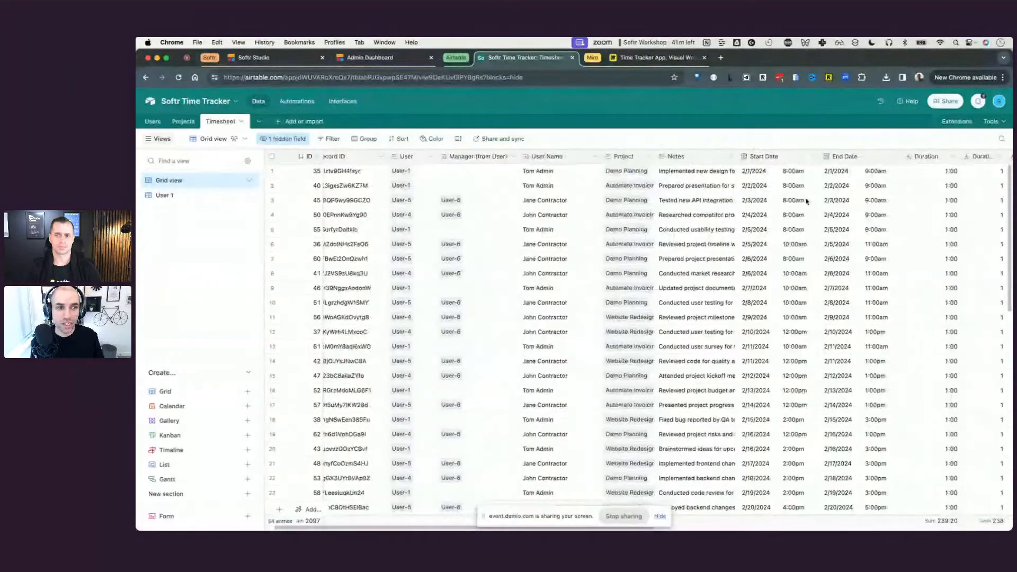
{"action": "scroll", "coordinate": [799, 199], "scroll_direction": "right", "scroll_amount": 3}
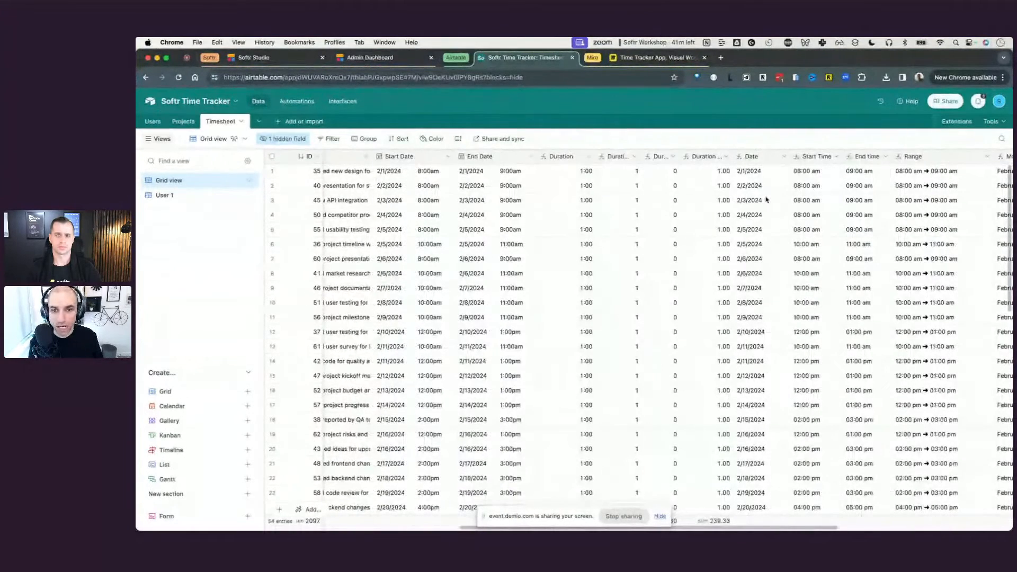
{"action": "scroll", "coordinate": [757, 200], "scroll_direction": "right", "scroll_amount": 2}
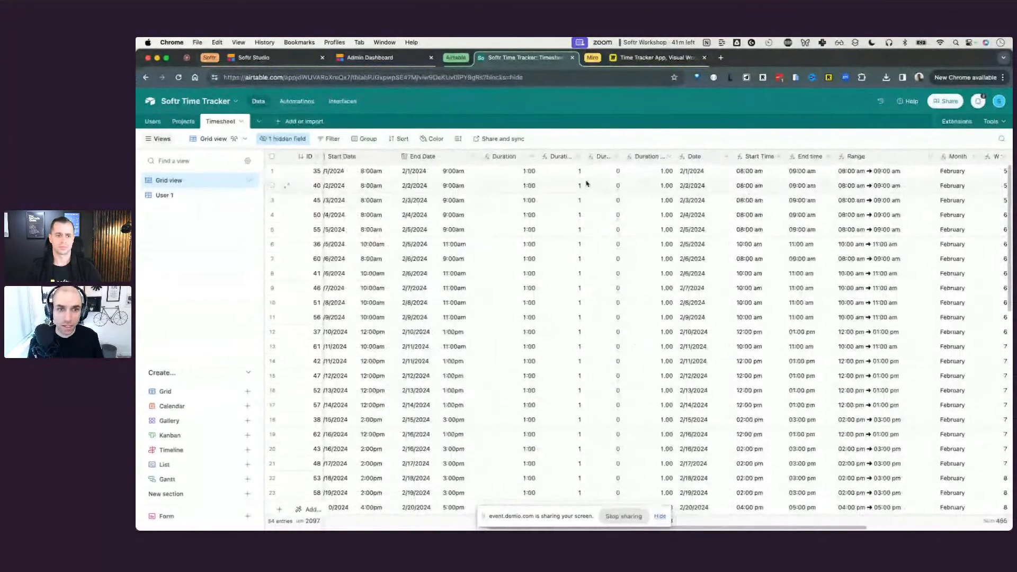
{"action": "scroll", "coordinate": [750, 177], "scroll_direction": "right", "scroll_amount": 2}
{"action": "scroll", "coordinate": [751, 178], "scroll_direction": "right", "scroll_amount": 4}
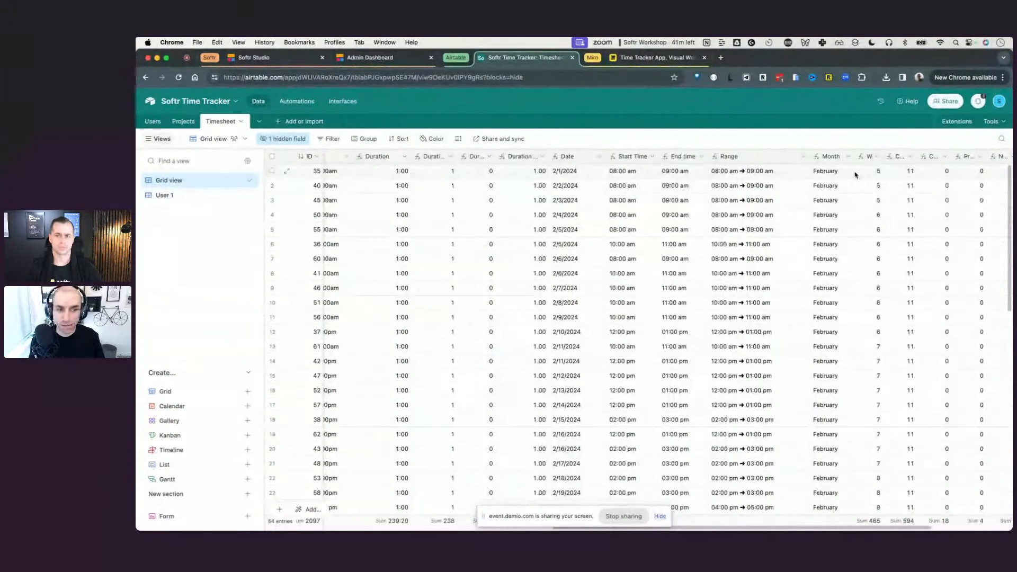
{"action": "scroll", "coordinate": [663, 222], "scroll_direction": "right", "scroll_amount": 1}
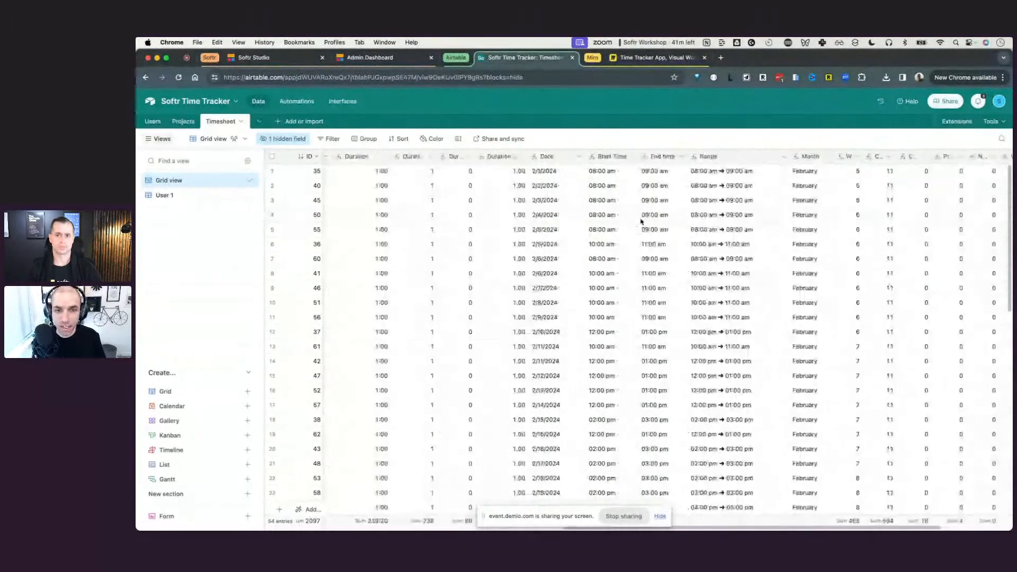
{"action": "scroll", "coordinate": [641, 222], "scroll_direction": "left", "scroll_amount": 10}
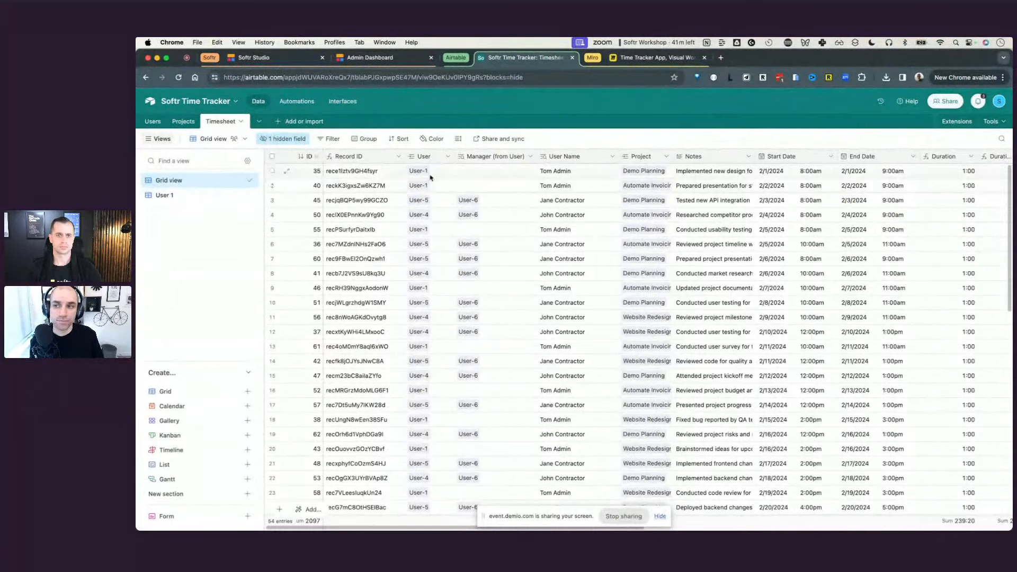
- Review the Projects table's total, weekly and monthly time fields alongside the Timesheet table, and check the webinar chat
{"action": "left_click", "coordinate": [184, 122]}
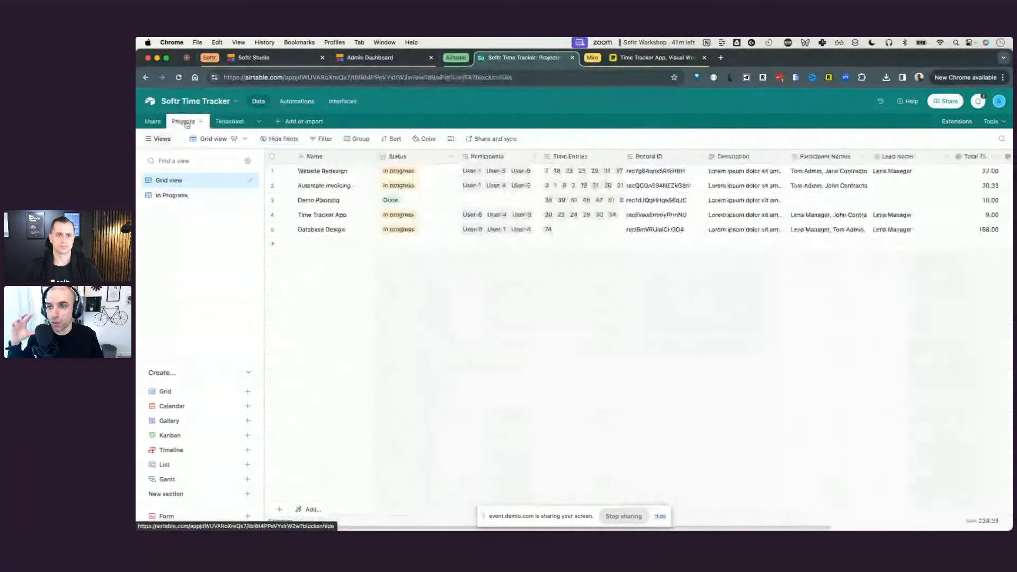
{"action": "scroll", "coordinate": [768, 223], "scroll_direction": "right", "scroll_amount": 3}
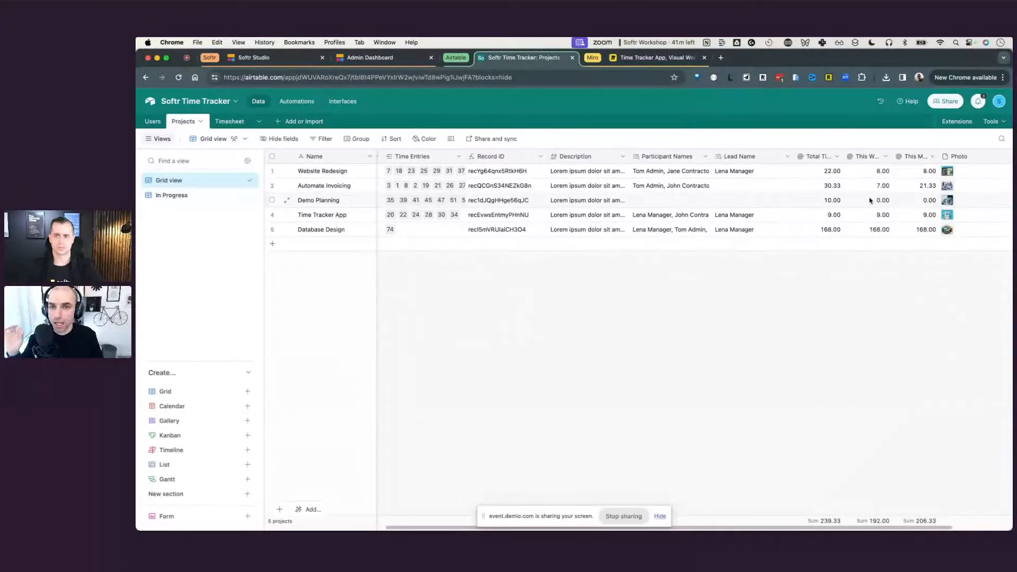
{"action": "left_click", "coordinate": [229, 127]}
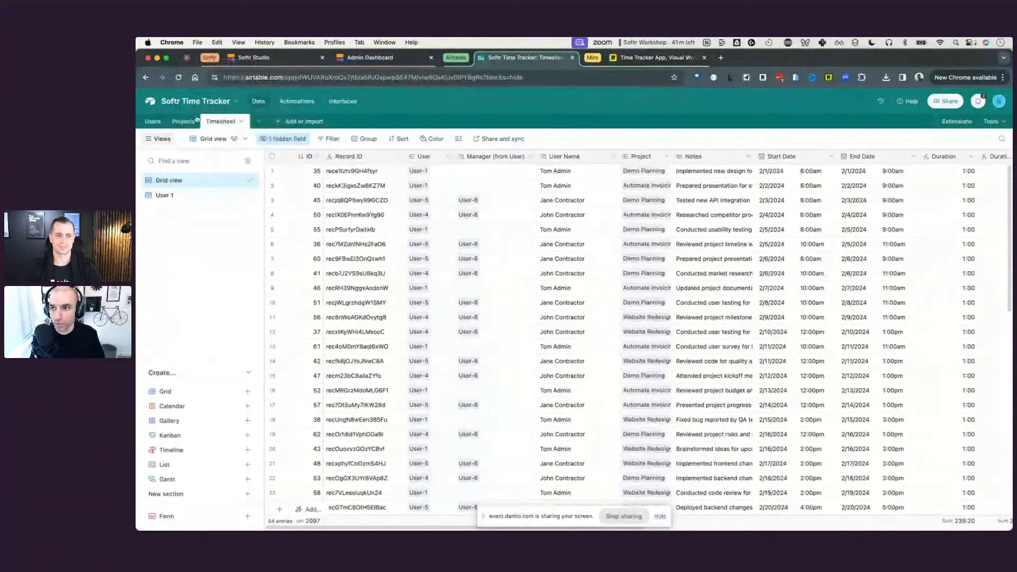
{"action": "left_click", "coordinate": [188, 60]}
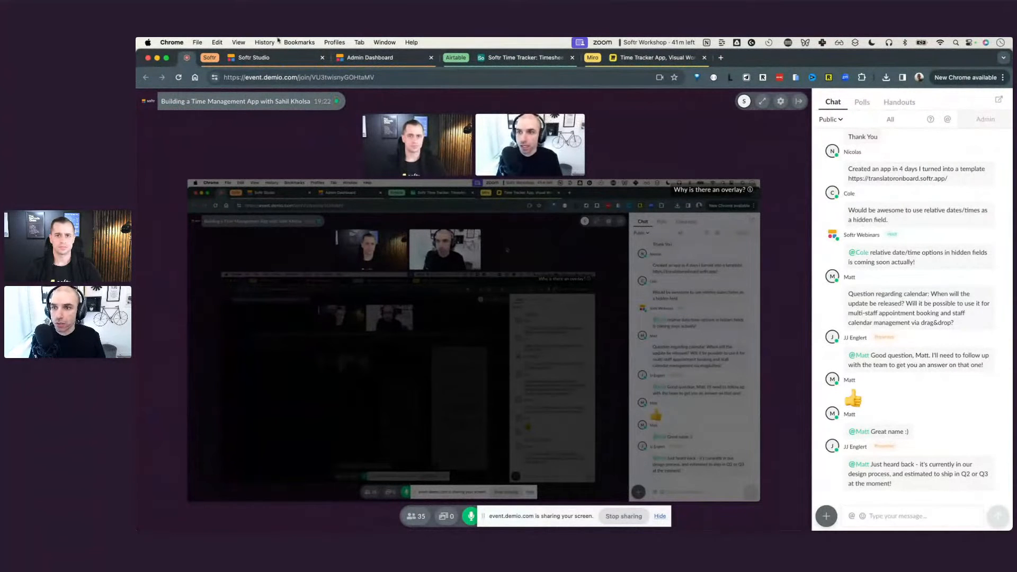
- Switch to Softr Studio, leave the Time Tracker app without publishing, and open the Copy Time Tracker app's Home page from its page list
{"action": "left_click", "coordinate": [305, 59]}
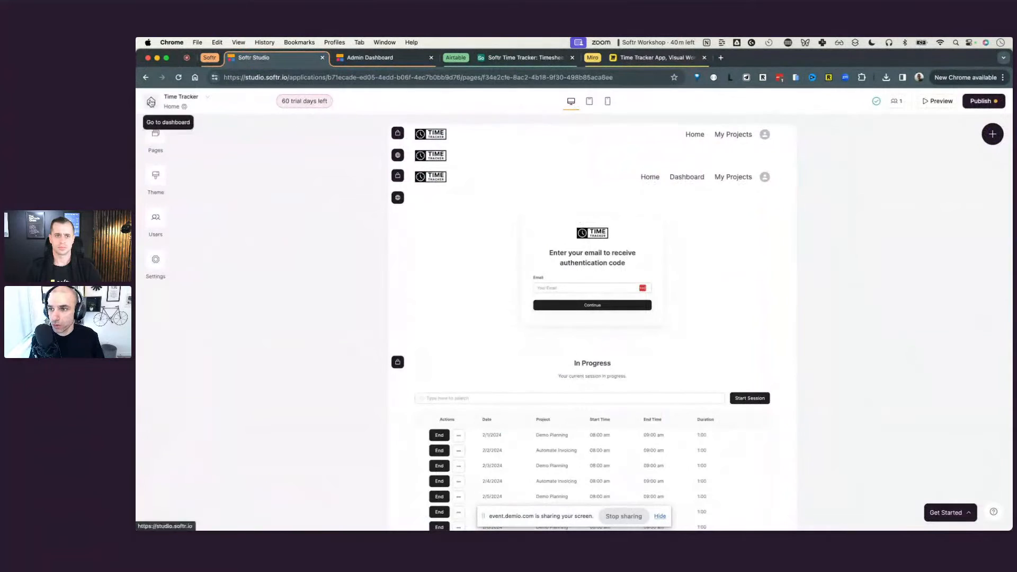
{"action": "left_click", "coordinate": [151, 102]}
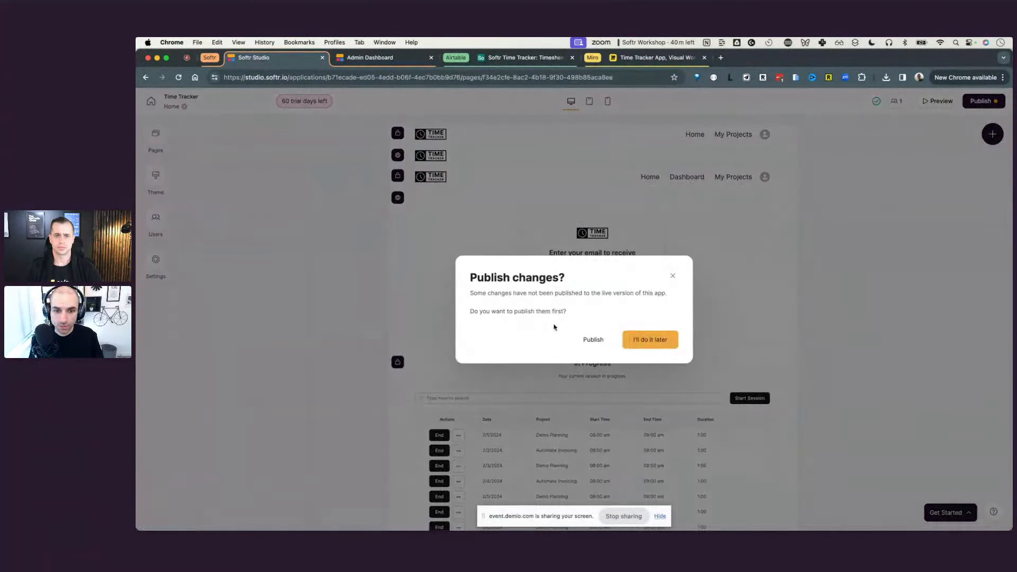
{"action": "left_click", "coordinate": [646, 339]}
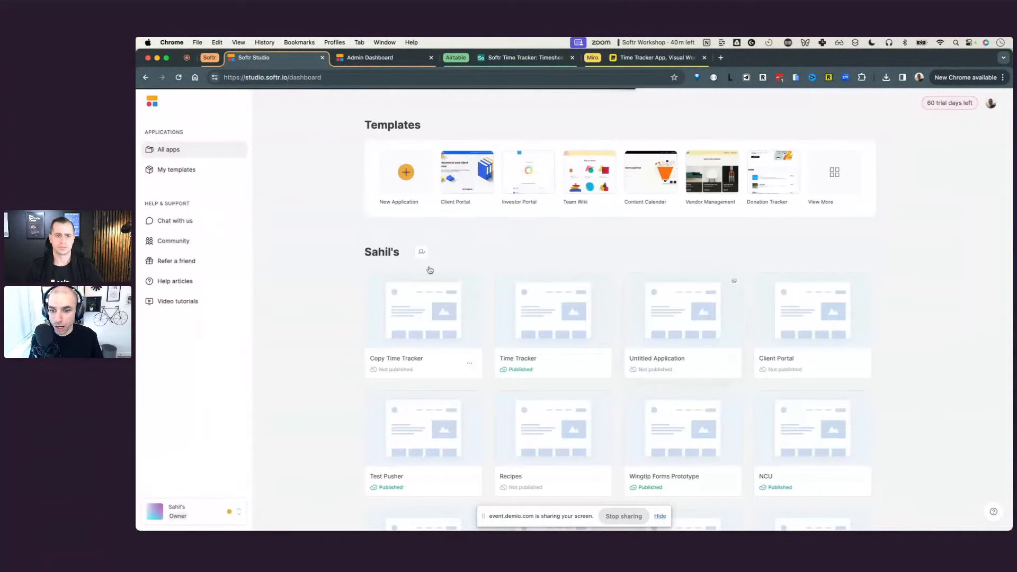
{"action": "left_click", "coordinate": [419, 319]}
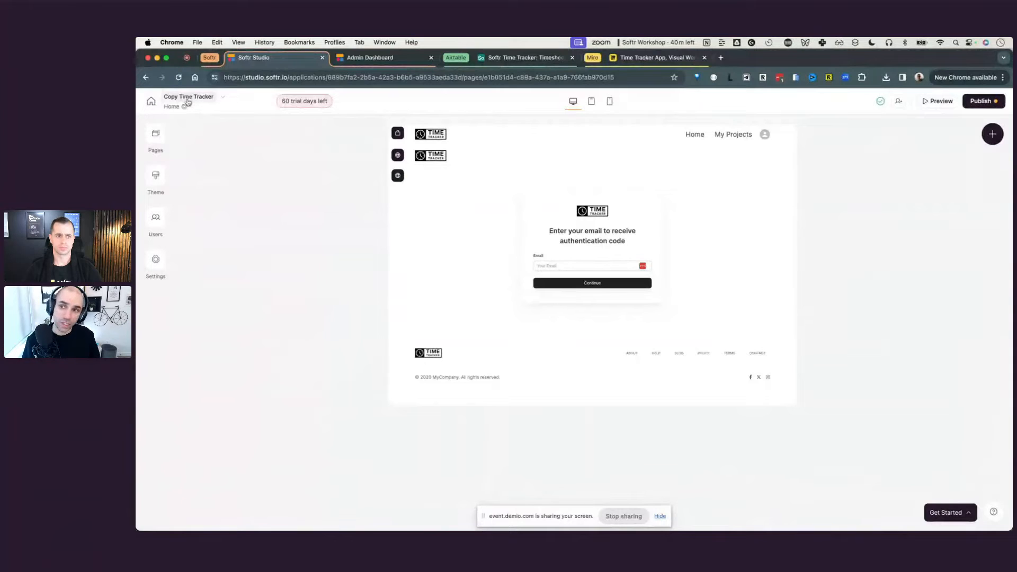
{"action": "left_click", "coordinate": [155, 137]}
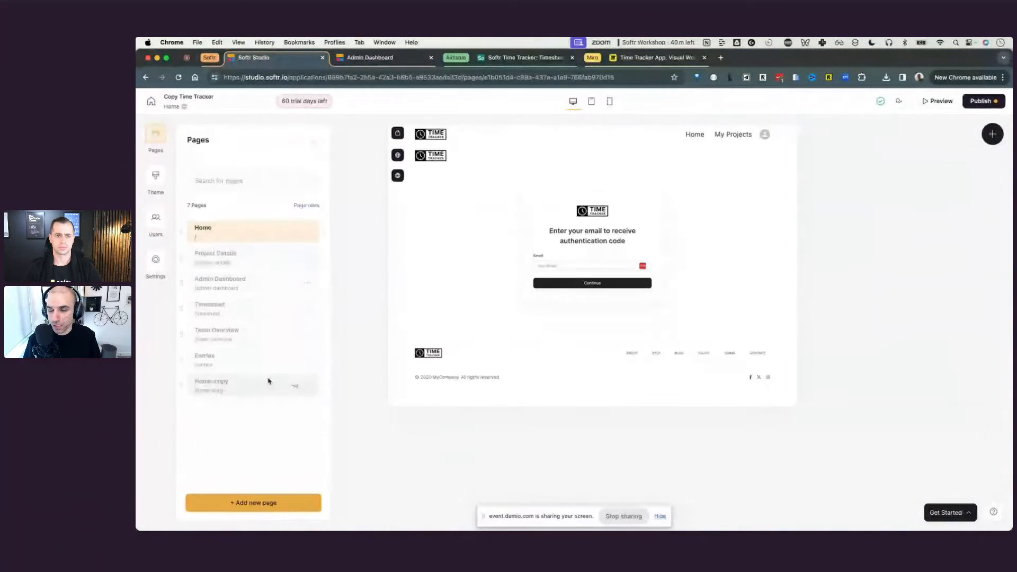
{"action": "left_click", "coordinate": [263, 237]}
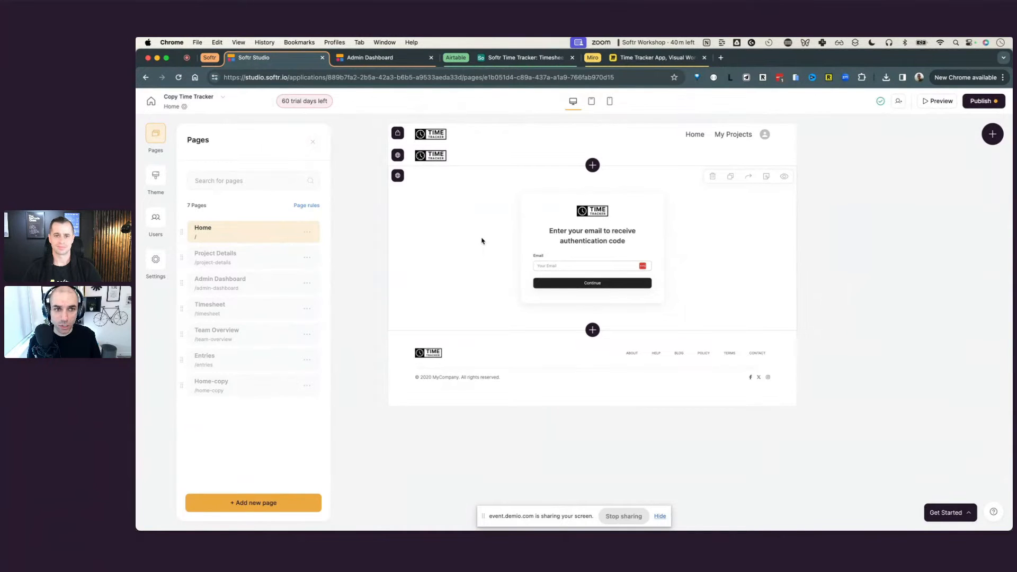
- Check who can see each of the two header blocks on the Home page
{"action": "left_click", "coordinate": [508, 155]}
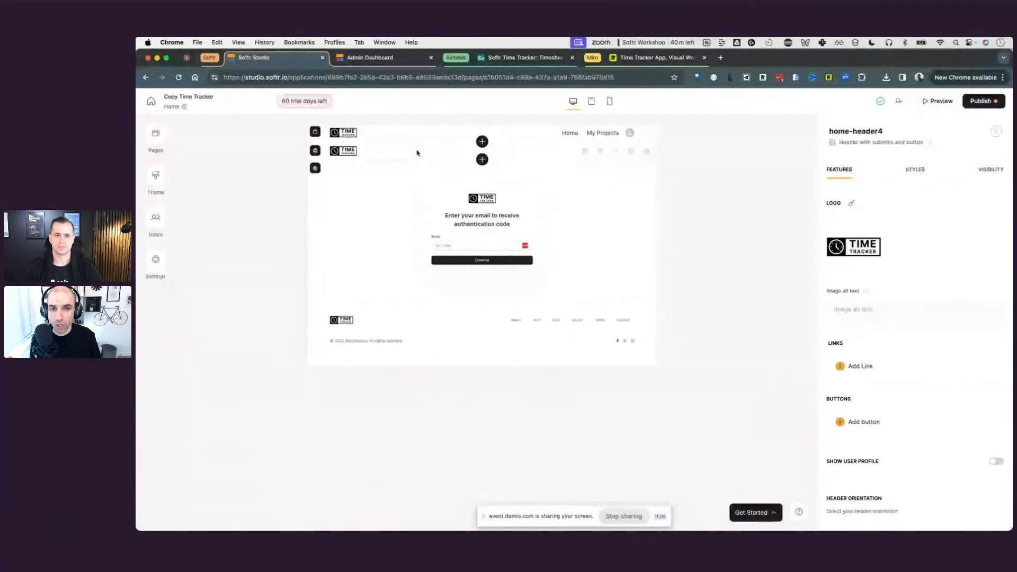
{"action": "left_click", "coordinate": [991, 171]}
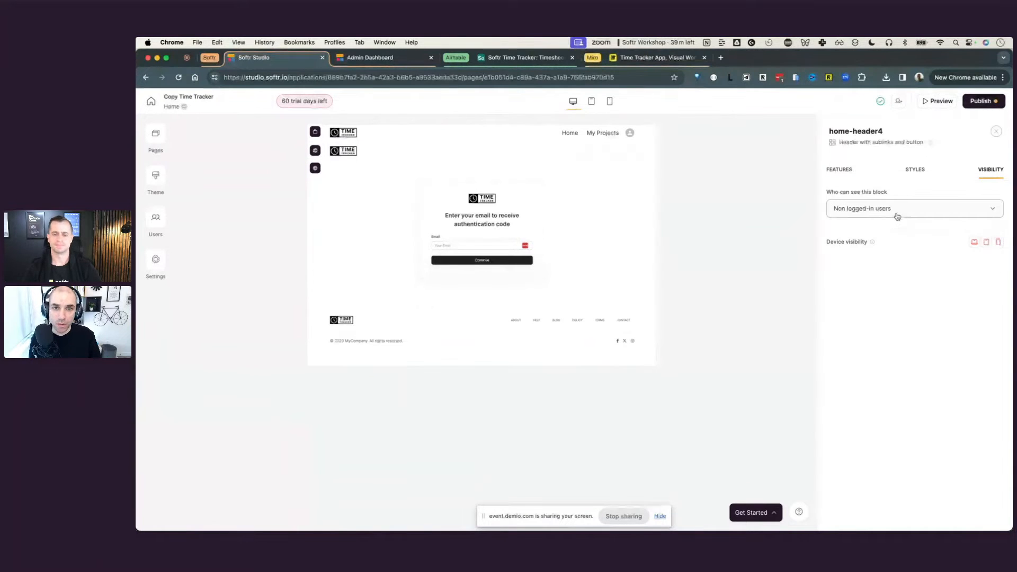
{"action": "left_click", "coordinate": [518, 132]}
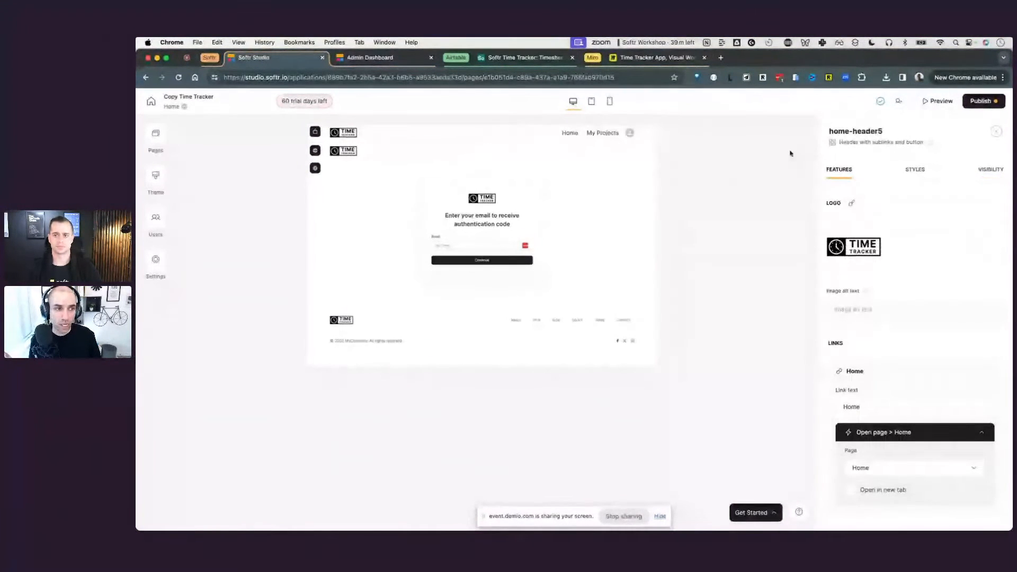
{"action": "left_click", "coordinate": [991, 170]}
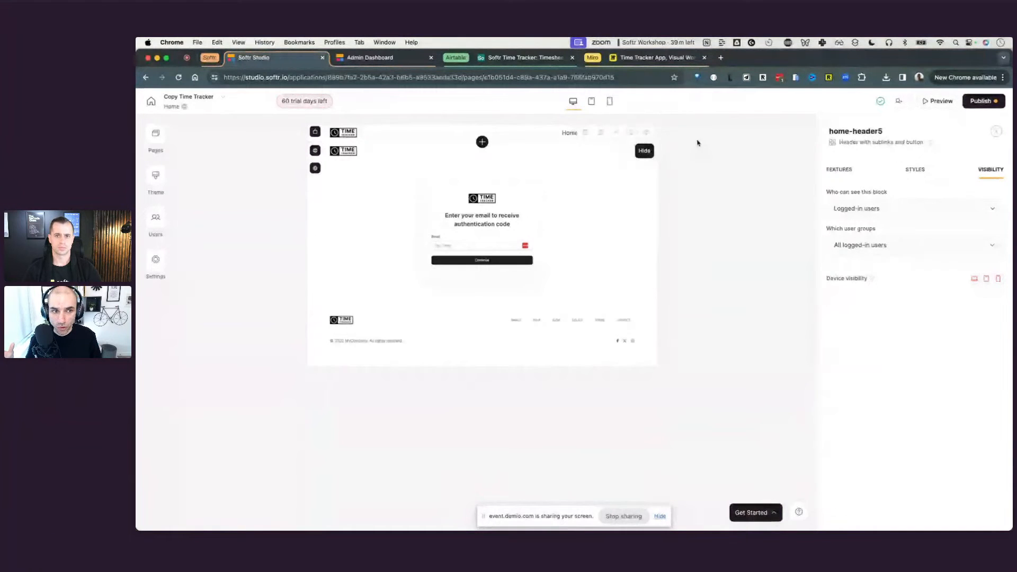
- Review the logged-in header's Home and My Projects links and user profile links, and compare them with the non-logged-in header's features
{"action": "left_click", "coordinate": [840, 169]}
{"action": "scroll", "coordinate": [905, 266], "scroll_direction": "down", "scroll_amount": 3}
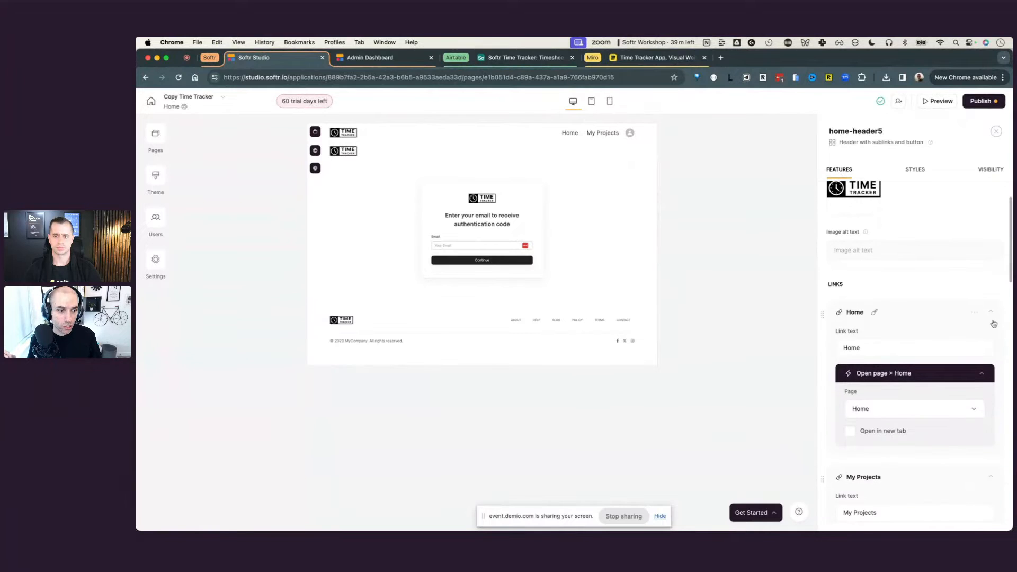
{"action": "left_click", "coordinate": [996, 314]}
{"action": "left_click", "coordinate": [990, 350]}
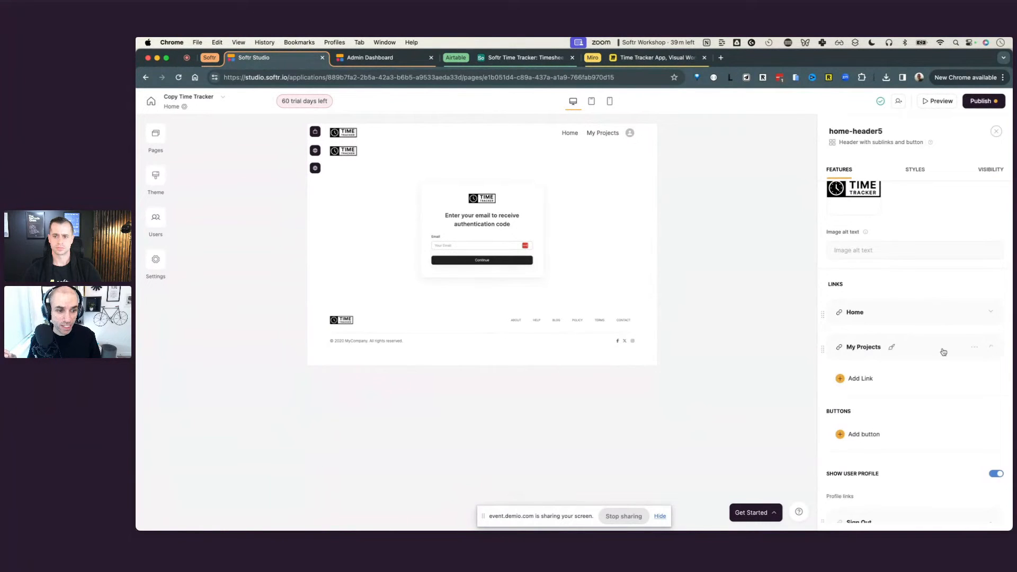
{"action": "scroll", "coordinate": [870, 354], "scroll_direction": "down", "scroll_amount": 5}
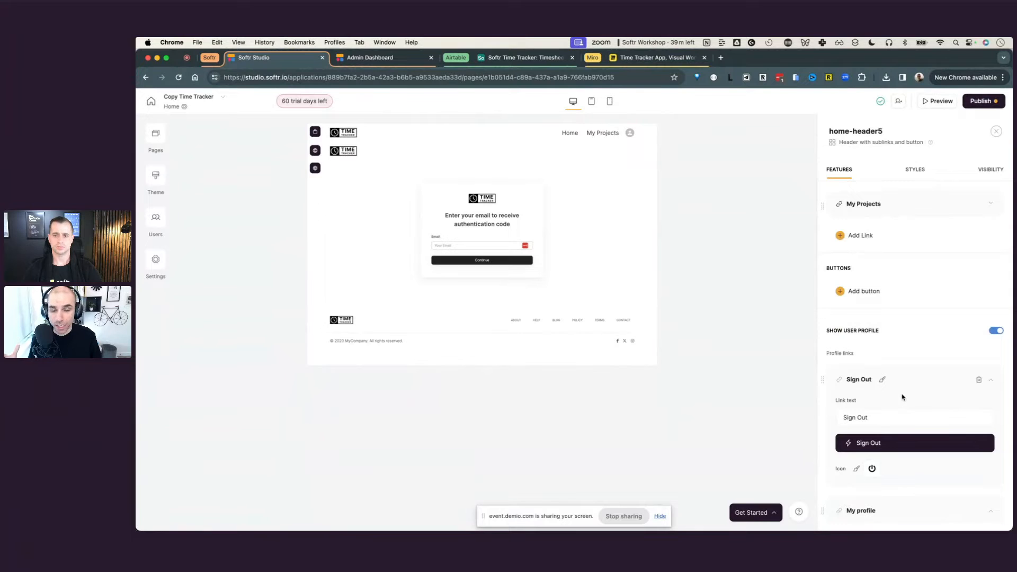
{"action": "scroll", "coordinate": [437, 162], "scroll_direction": "up", "scroll_amount": 2}
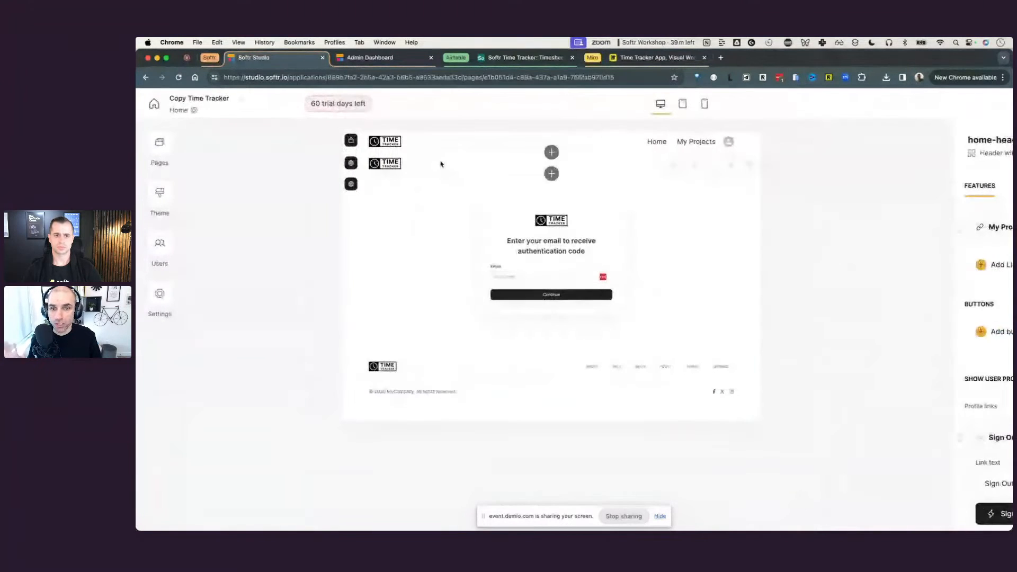
{"action": "left_click", "coordinate": [440, 163]}
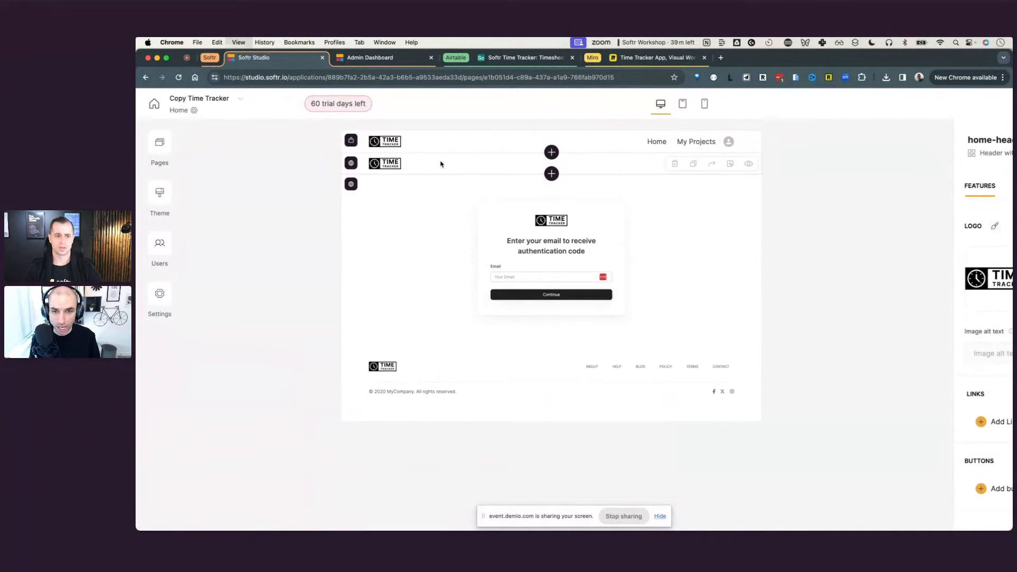
{"action": "scroll", "coordinate": [441, 163], "scroll_direction": "down", "scroll_amount": 2}
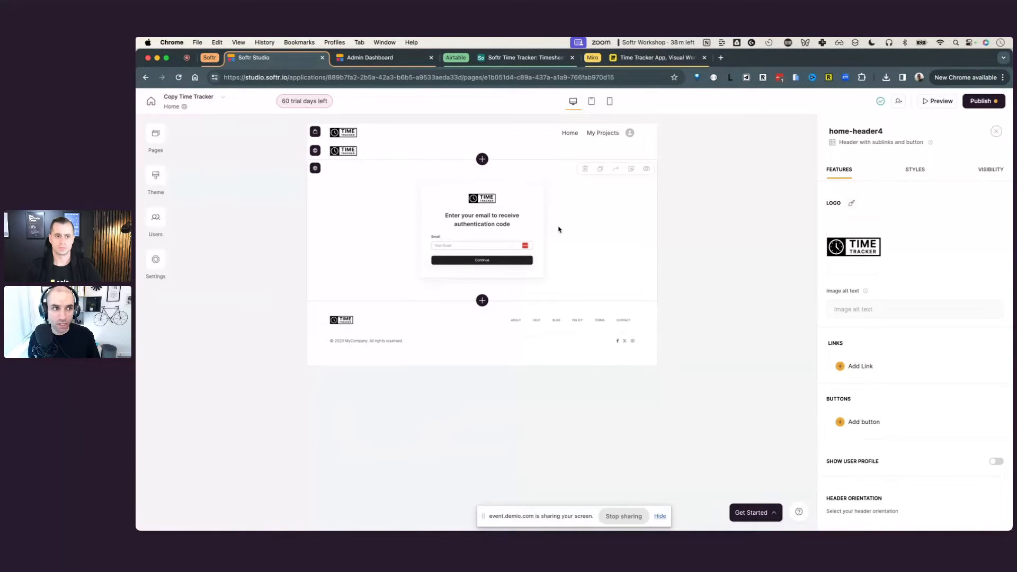
- Inspect the sign-in block's features, search the block library for "sign in", and preview the Sign in form, side image and code variants
{"action": "left_click", "coordinate": [582, 238]}
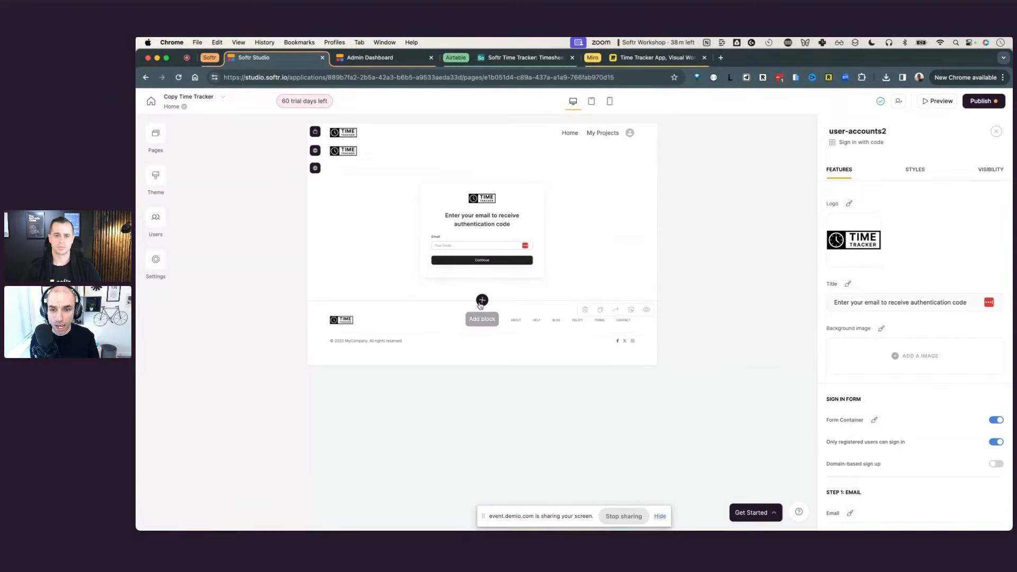
{"action": "left_click", "coordinate": [483, 300]}
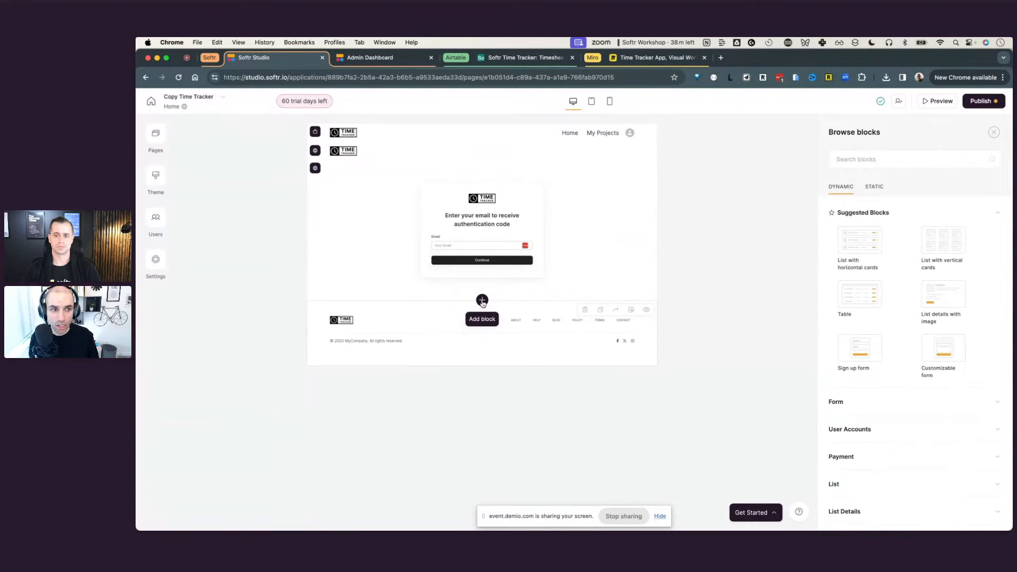
{"action": "left_click", "coordinate": [902, 159]}
{"action": "type", "text": "sign in"}
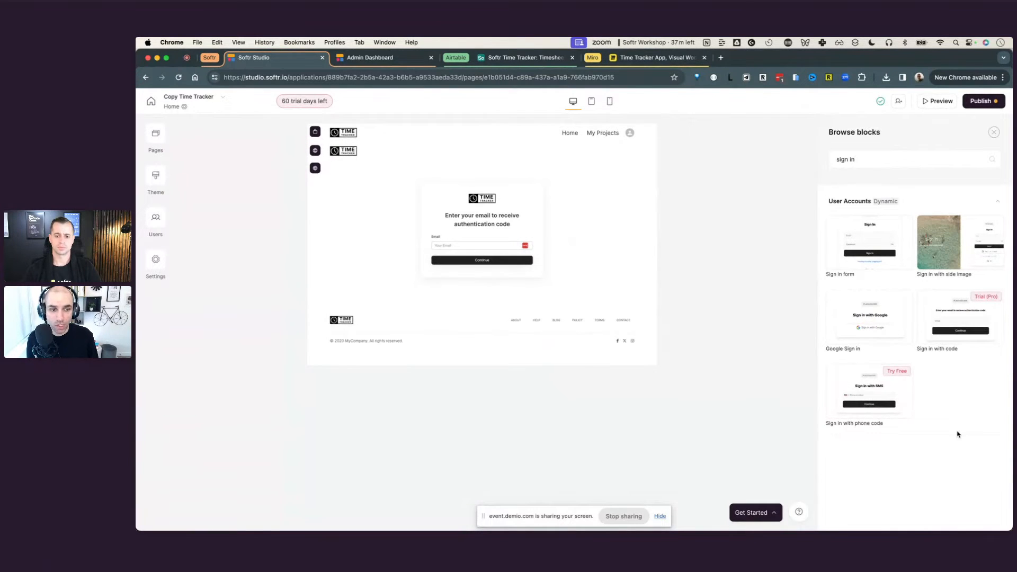
{"action": "mouse_move", "coordinate": [872, 265]}
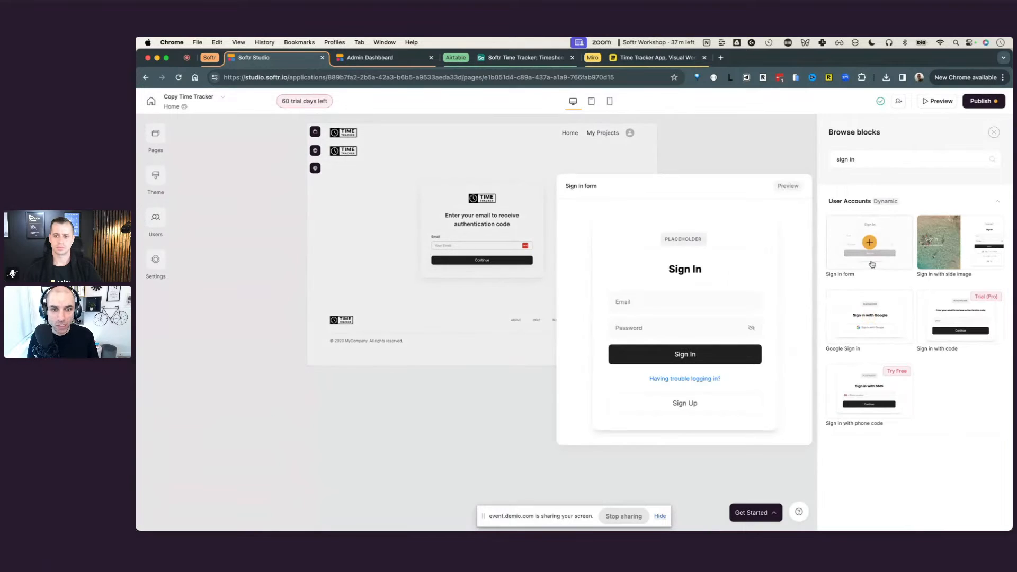
{"action": "mouse_move", "coordinate": [963, 266]}
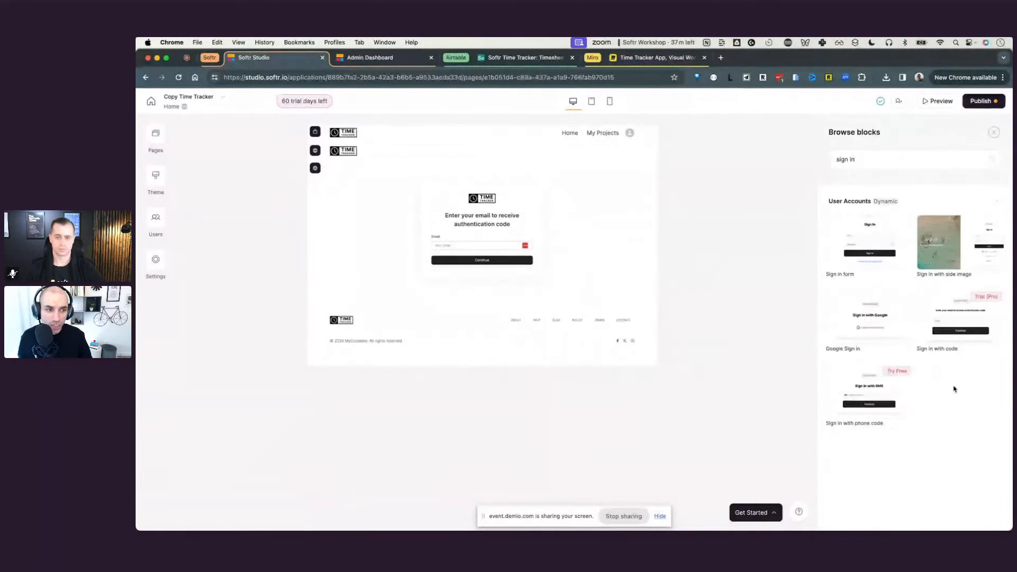
{"action": "mouse_move", "coordinate": [950, 327]}
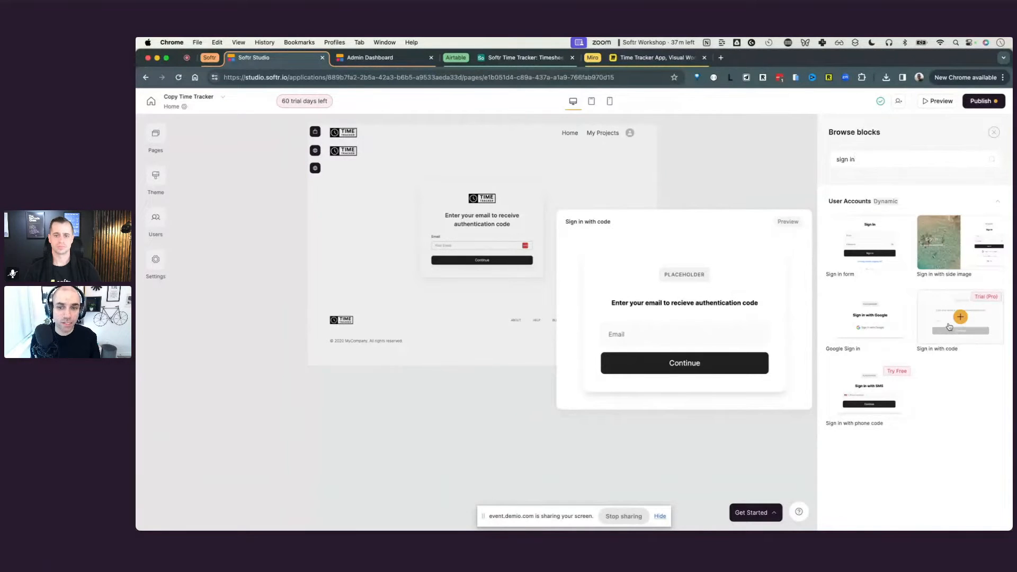
{"action": "left_click", "coordinate": [948, 325]}
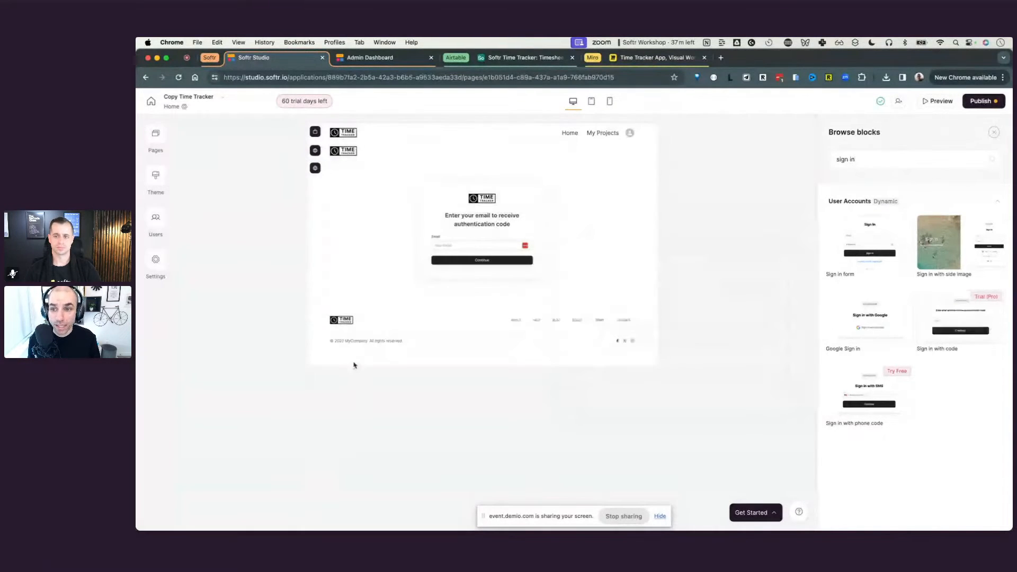
- Compare the Softr app's Users list and its data connection options with the Users table in Airtable
{"action": "left_click", "coordinate": [526, 58]}
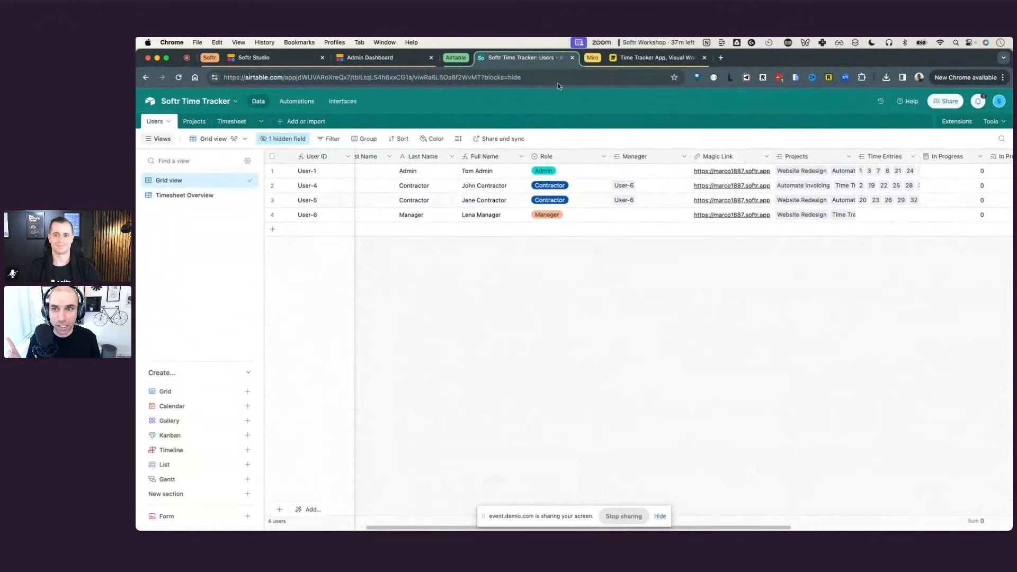
{"action": "left_click", "coordinate": [287, 59]}
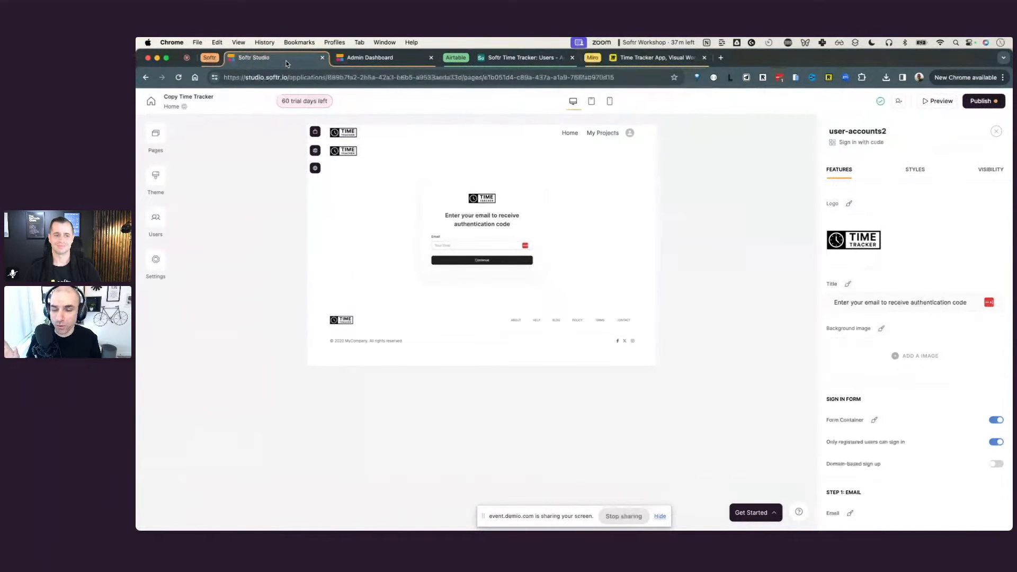
{"action": "left_click", "coordinate": [157, 220]}
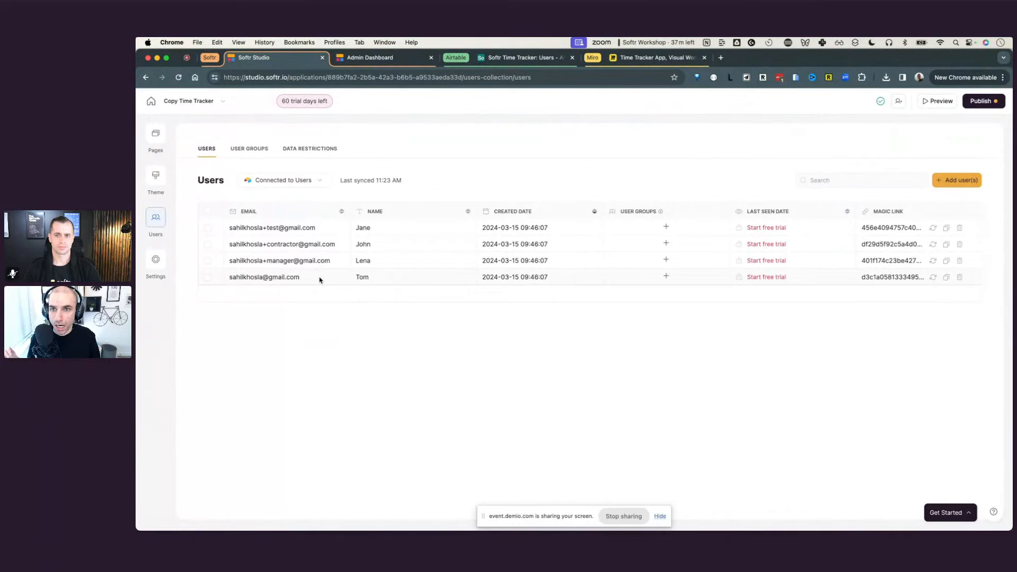
{"action": "left_click", "coordinate": [507, 58]}
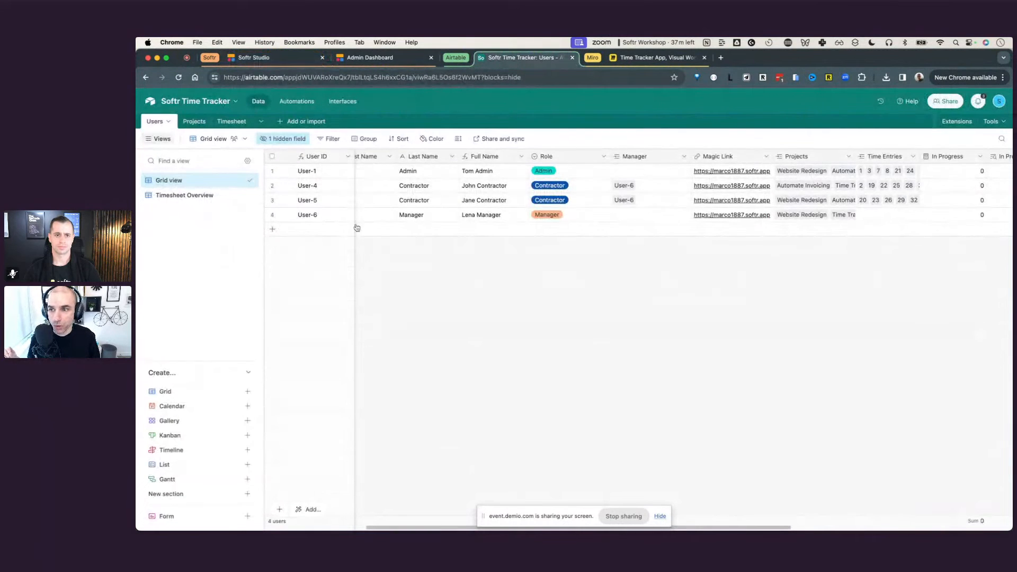
{"action": "left_click", "coordinate": [267, 65]}
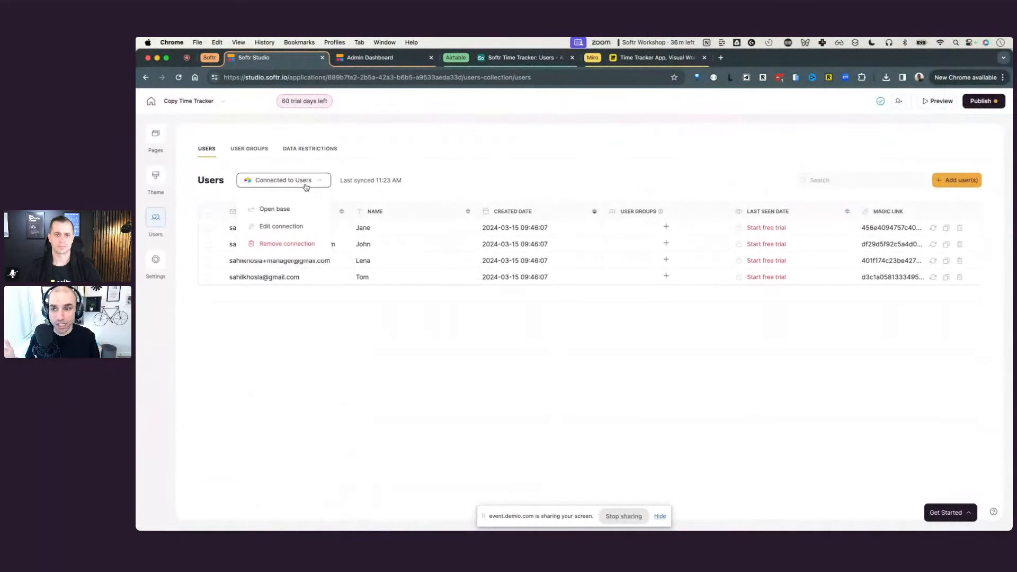
{"action": "left_click", "coordinate": [379, 359]}
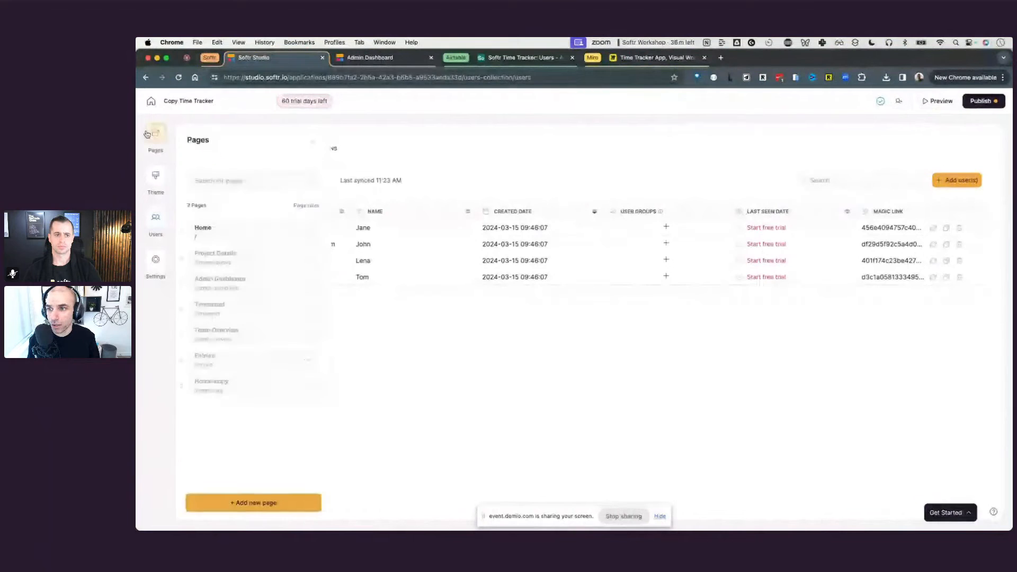
- Reopen the Home page and check who can see the Sign in with code block
{"action": "left_click", "coordinate": [242, 238]}
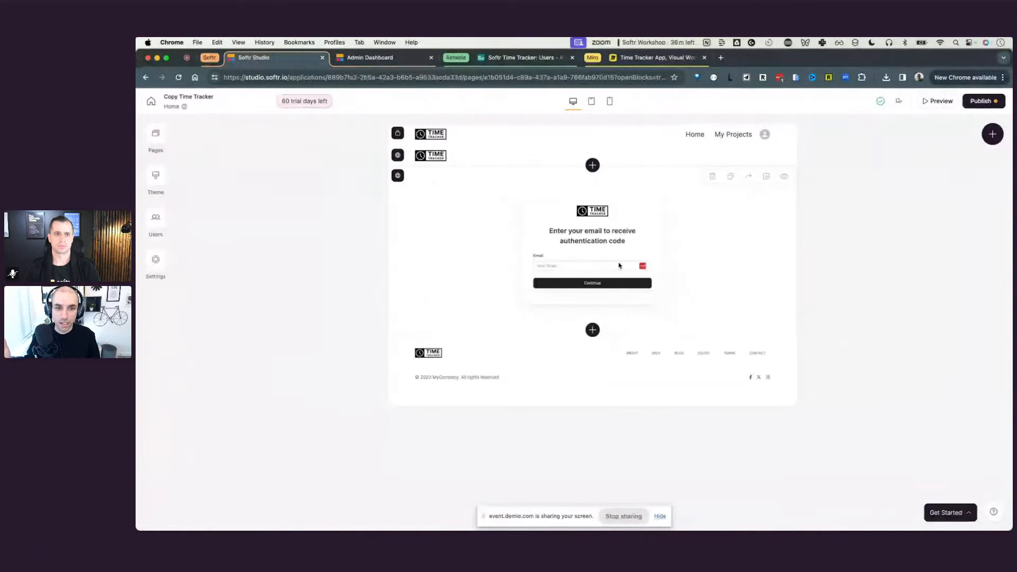
{"action": "left_click", "coordinate": [692, 243]}
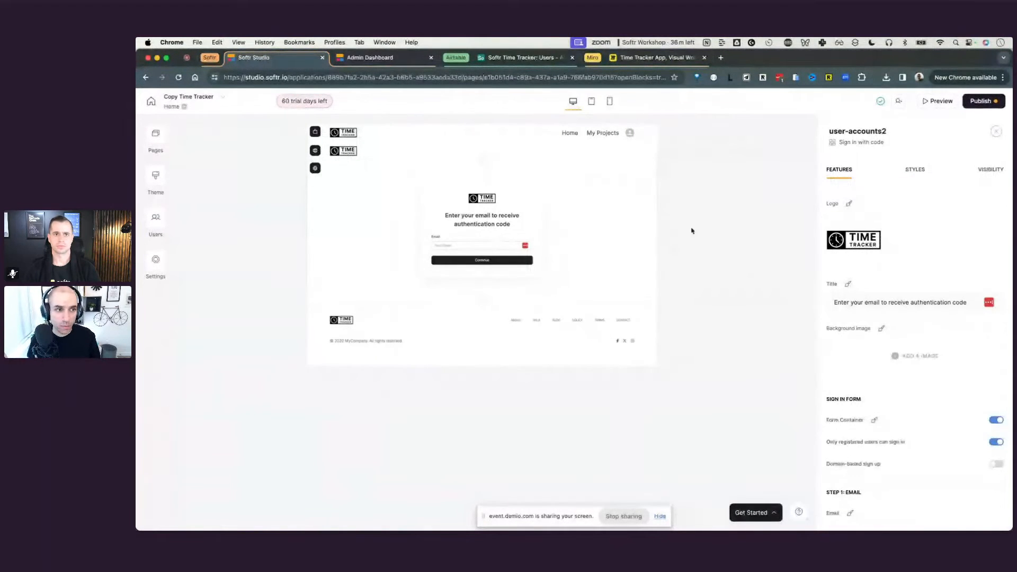
{"action": "left_click", "coordinate": [979, 171]}
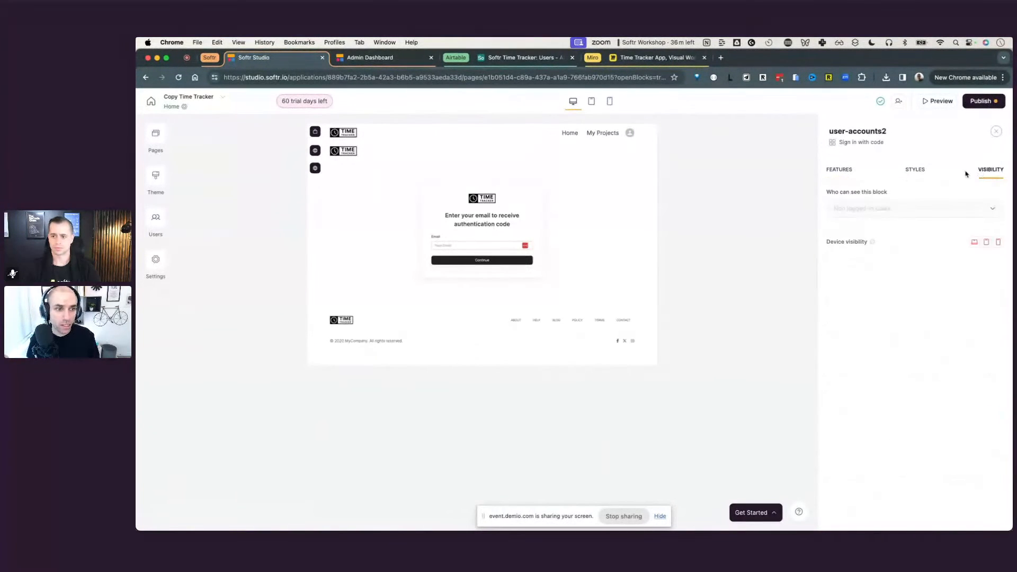
{"action": "mouse_move", "coordinate": [863, 211]}
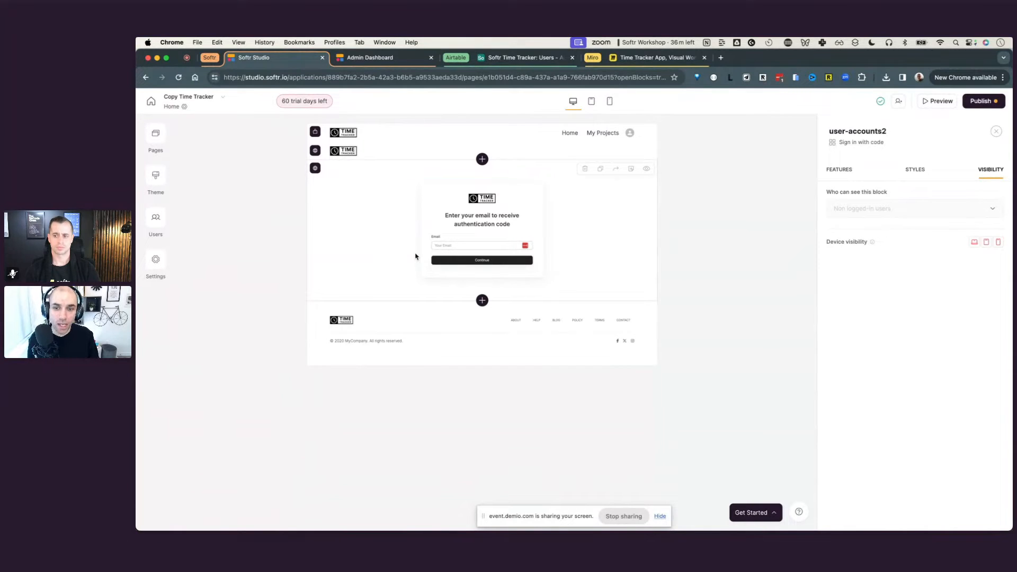
- Browse the block library below the sign-in block, viewing the static Hero and Feature blocks and the dynamic block categories
{"action": "left_click", "coordinate": [485, 304]}
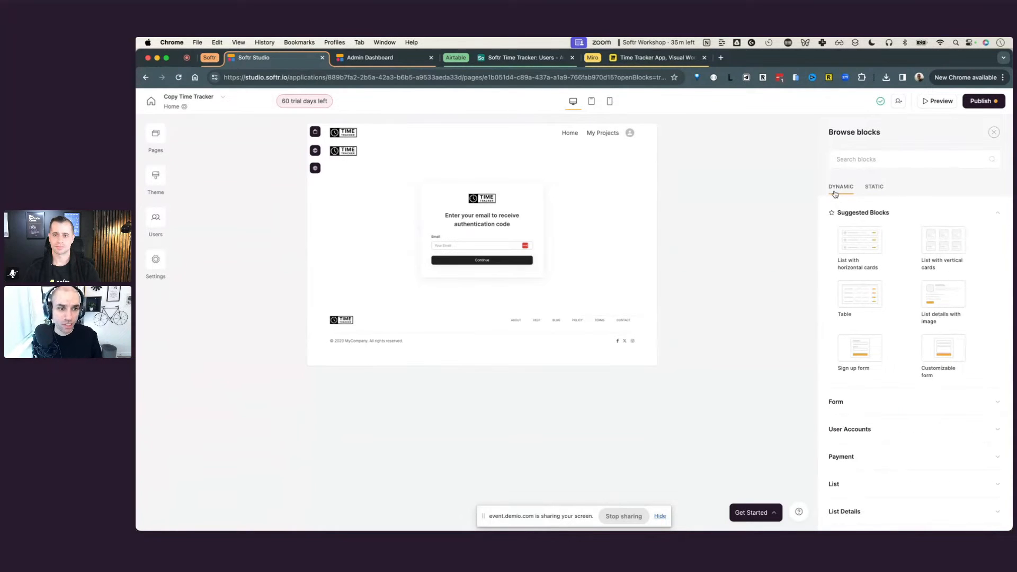
{"action": "left_click", "coordinate": [881, 187]}
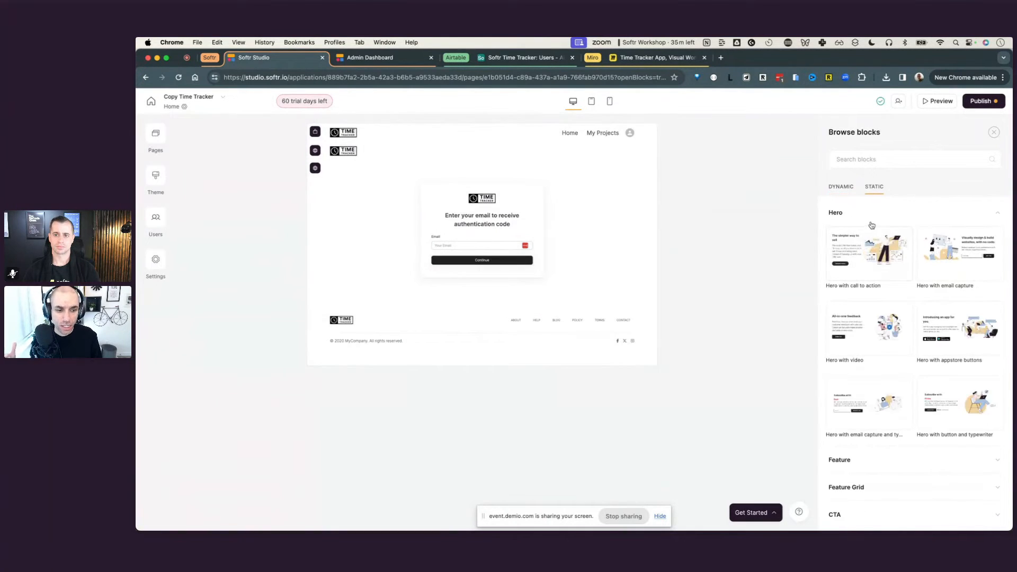
{"action": "scroll", "coordinate": [879, 318], "scroll_direction": "down", "scroll_amount": 3}
{"action": "left_click", "coordinate": [888, 382]}
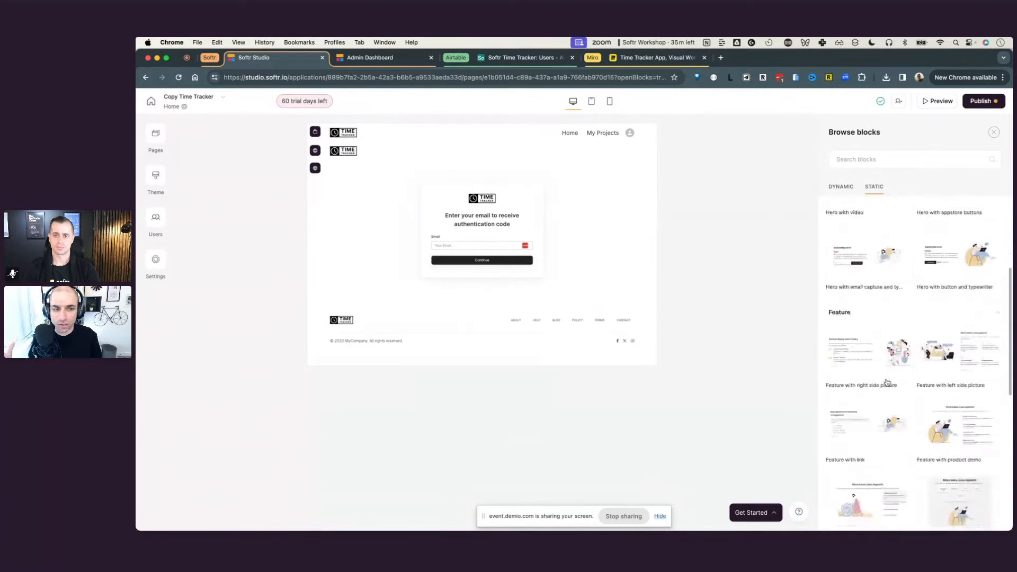
{"action": "mouse_move", "coordinate": [902, 339]}
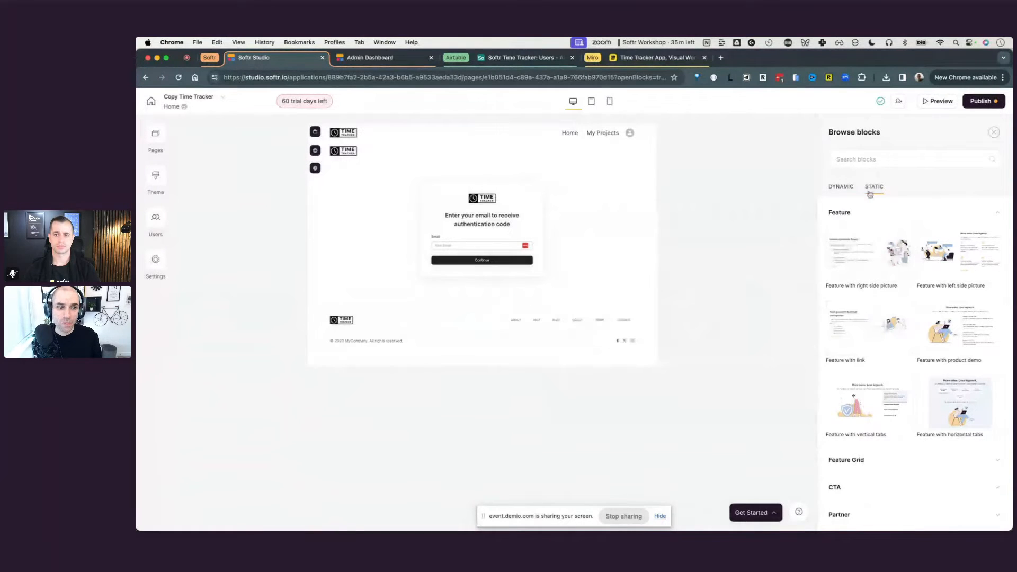
{"action": "left_click", "coordinate": [837, 188]}
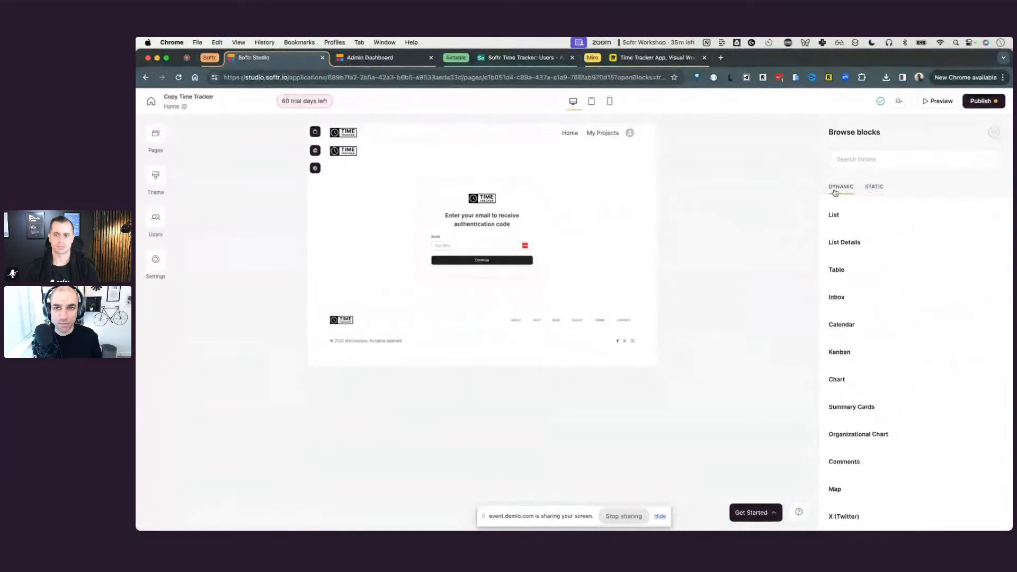
- Consult the requirements and front-end plan on the Miro board, revisit Softr's dynamic block list, and switch to the Airtable Time Tracker base
{"action": "left_click", "coordinate": [632, 58]}
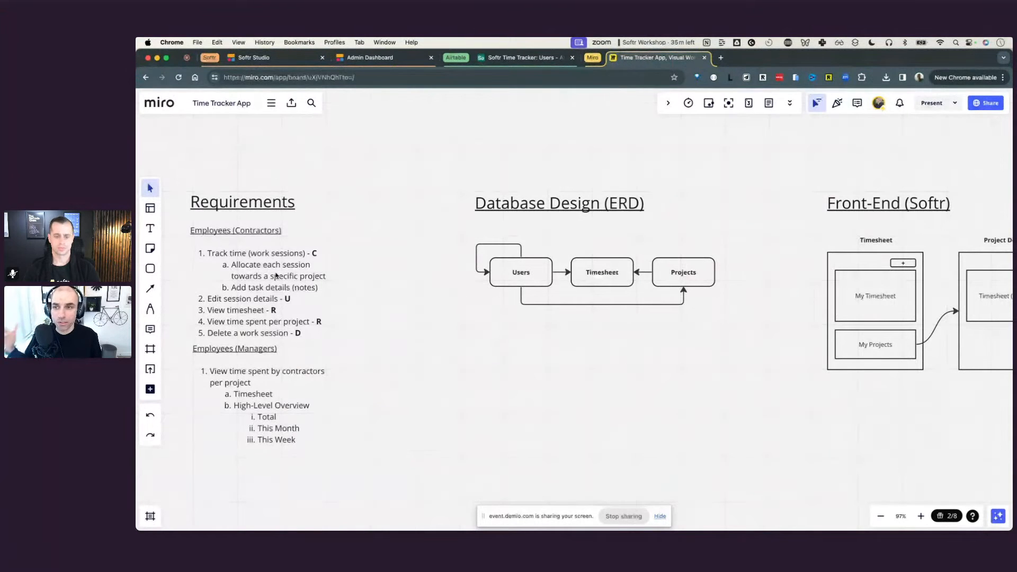
{"action": "left_click", "coordinate": [290, 64]}
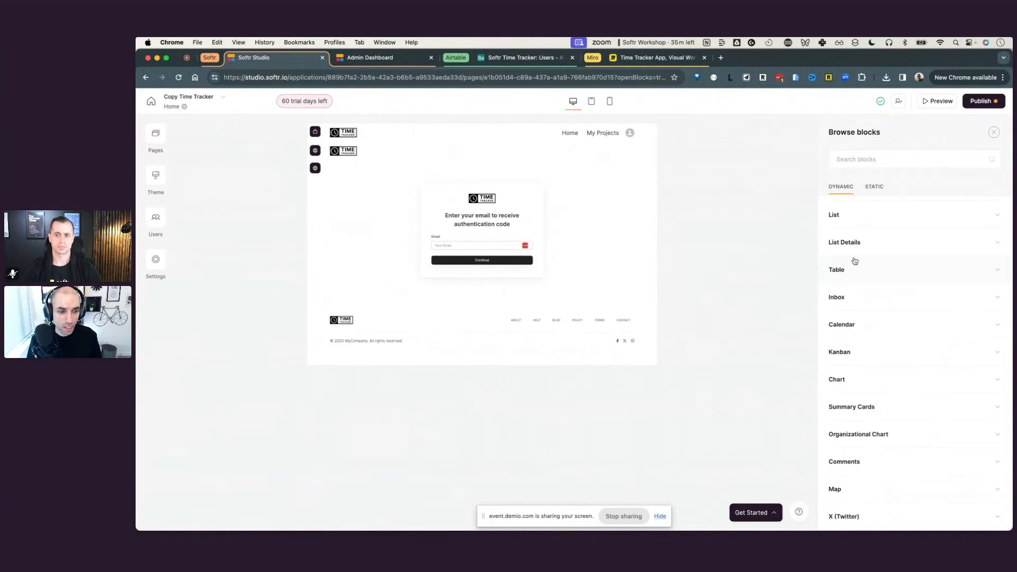
{"action": "left_click", "coordinate": [527, 58]}
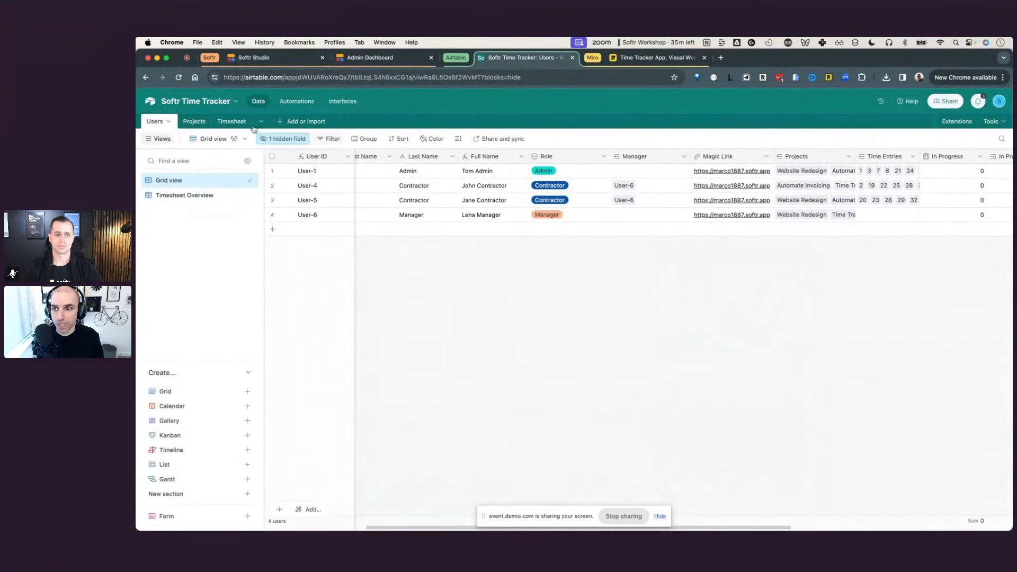
- View the Timesheet table in Airtable, return to Softr Studio and preview the dynamic List block templates
{"action": "left_click", "coordinate": [232, 121]}
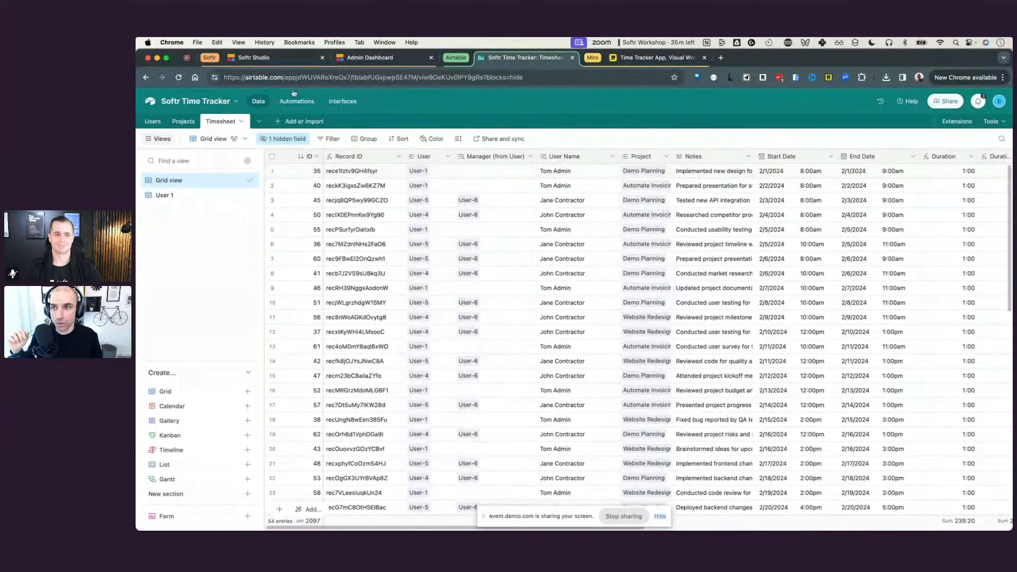
{"action": "left_click", "coordinate": [290, 60]}
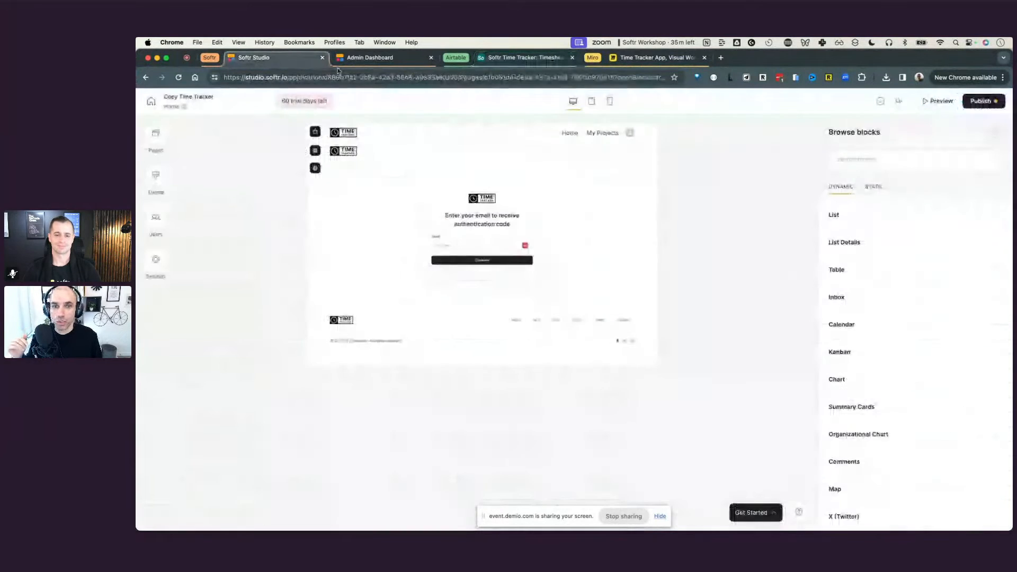
{"action": "left_click", "coordinate": [856, 215]}
{"action": "mouse_move", "coordinate": [936, 318]}
{"action": "scroll", "coordinate": [936, 319], "scroll_direction": "down", "scroll_amount": 1}
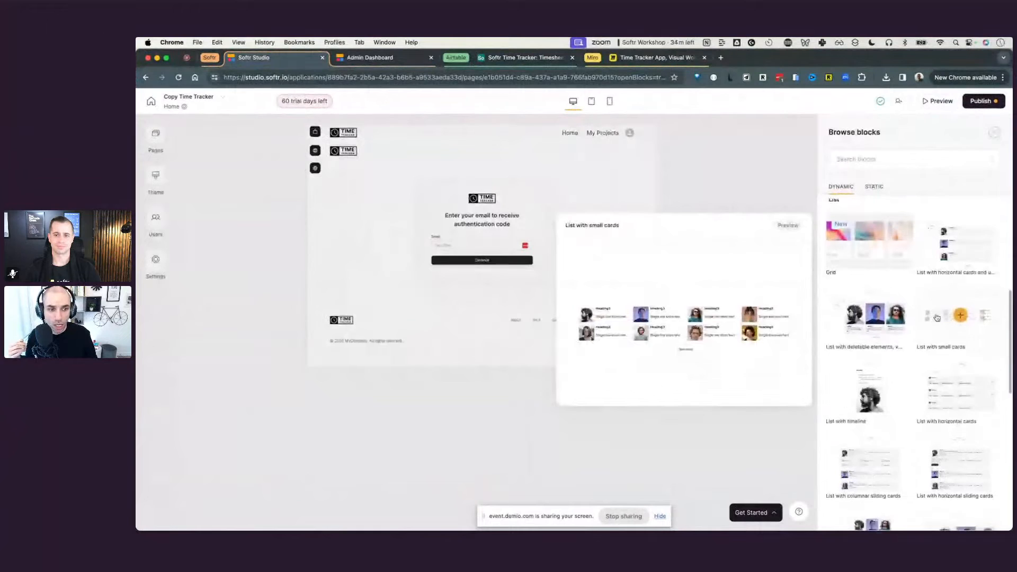
{"action": "scroll", "coordinate": [927, 308], "scroll_direction": "down", "scroll_amount": 3}
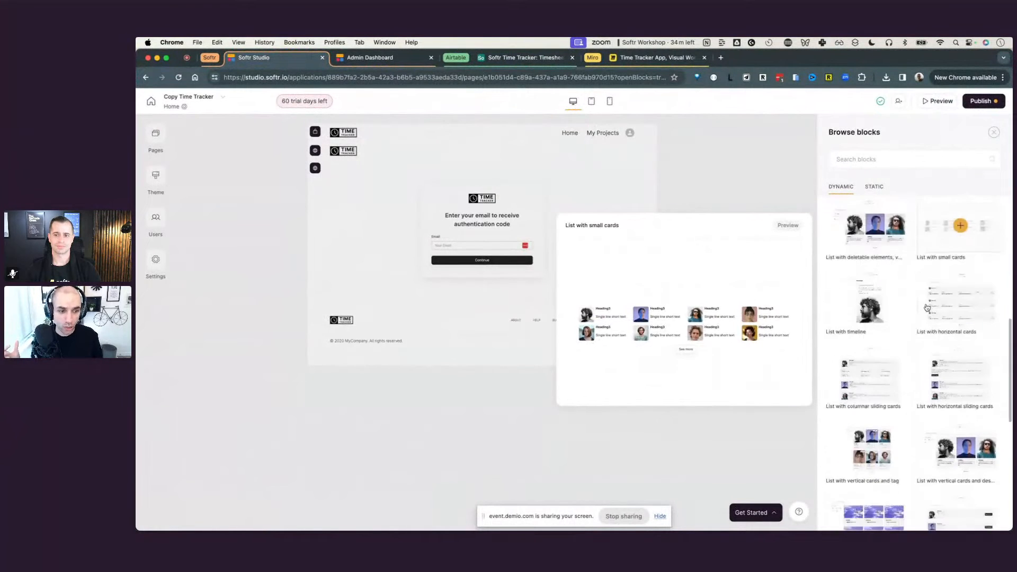
{"action": "mouse_move", "coordinate": [864, 318]}
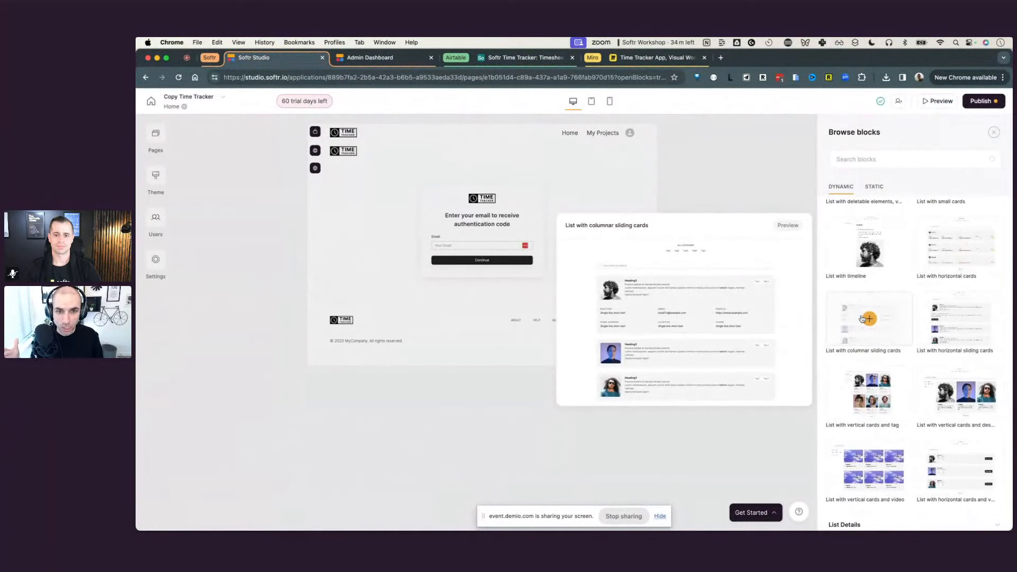
{"action": "mouse_move", "coordinate": [869, 250]}
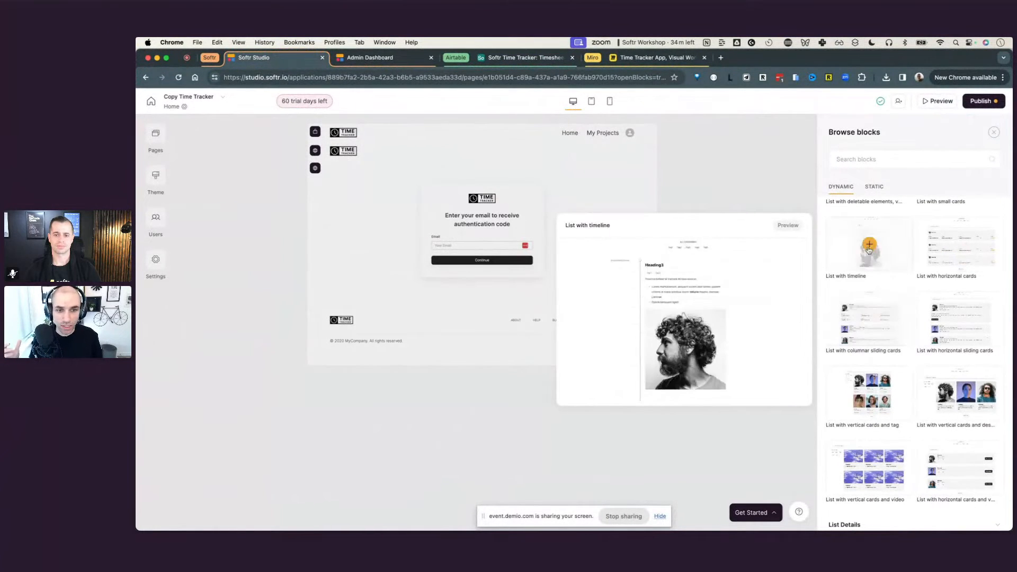
{"action": "mouse_move", "coordinate": [979, 252]}
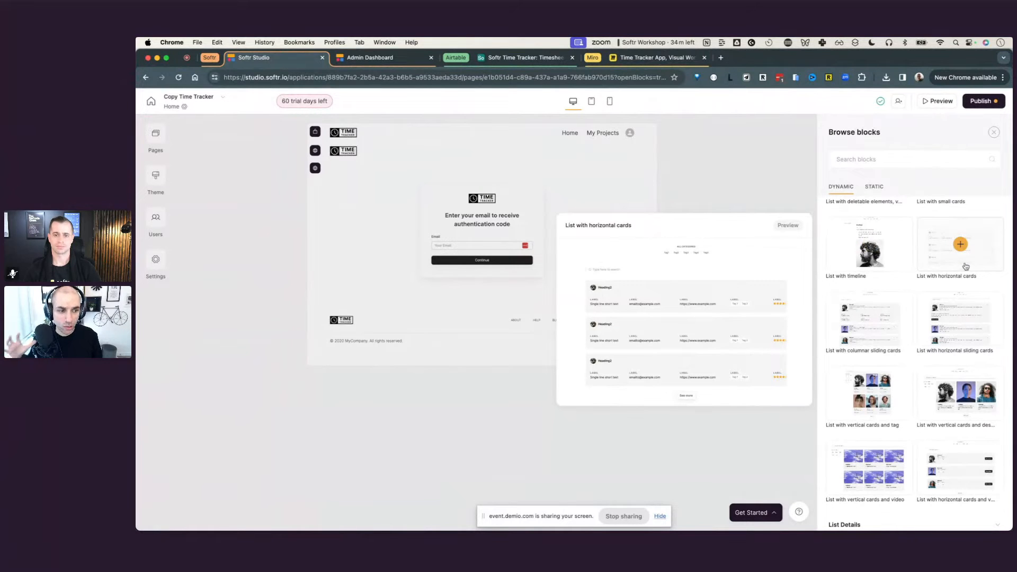
{"action": "scroll", "coordinate": [965, 267], "scroll_direction": "up", "scroll_amount": 3}
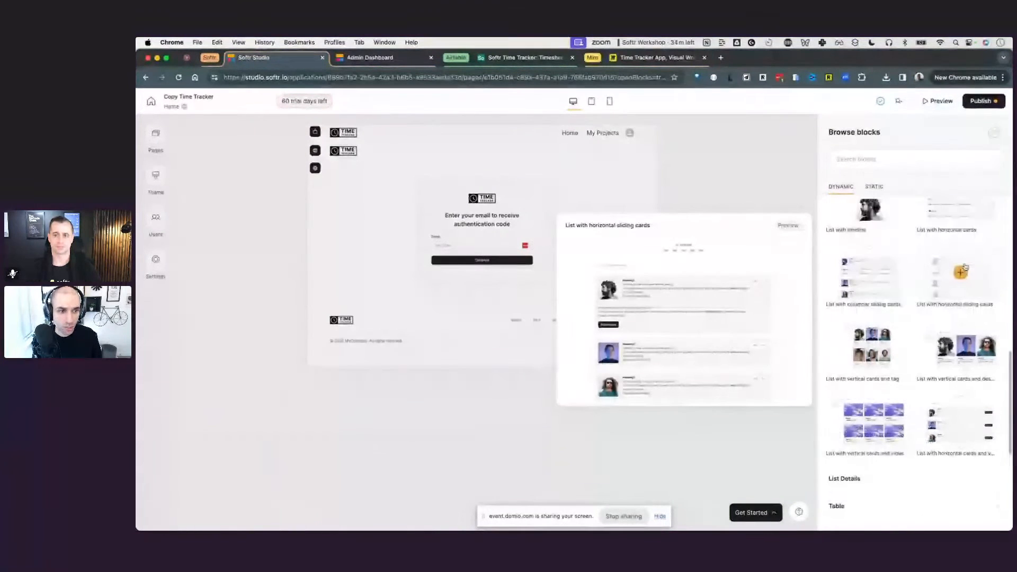
{"action": "scroll", "coordinate": [965, 267], "scroll_direction": "up", "scroll_amount": 4}
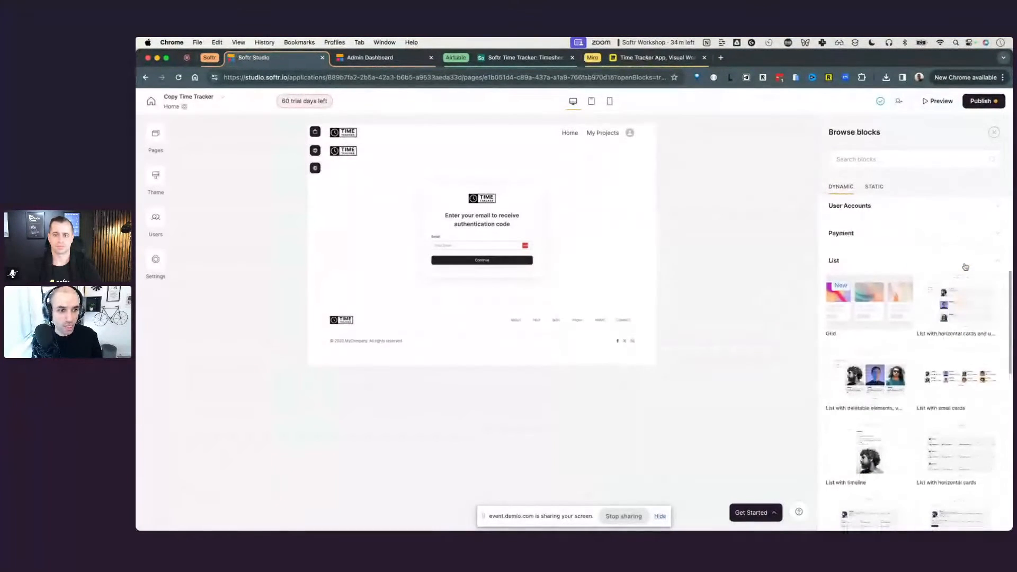
- Search the block library for "table" and add the New Table Block below the sign-in block on the Home page
{"action": "left_click", "coordinate": [899, 160]}
{"action": "type", "text": "table"}
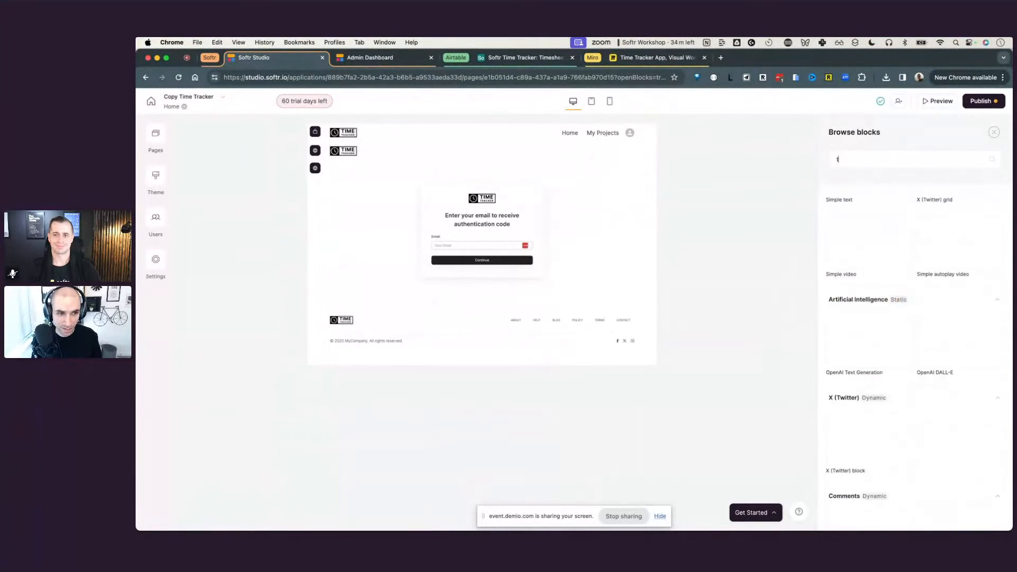
{"action": "mouse_move", "coordinate": [907, 356]}
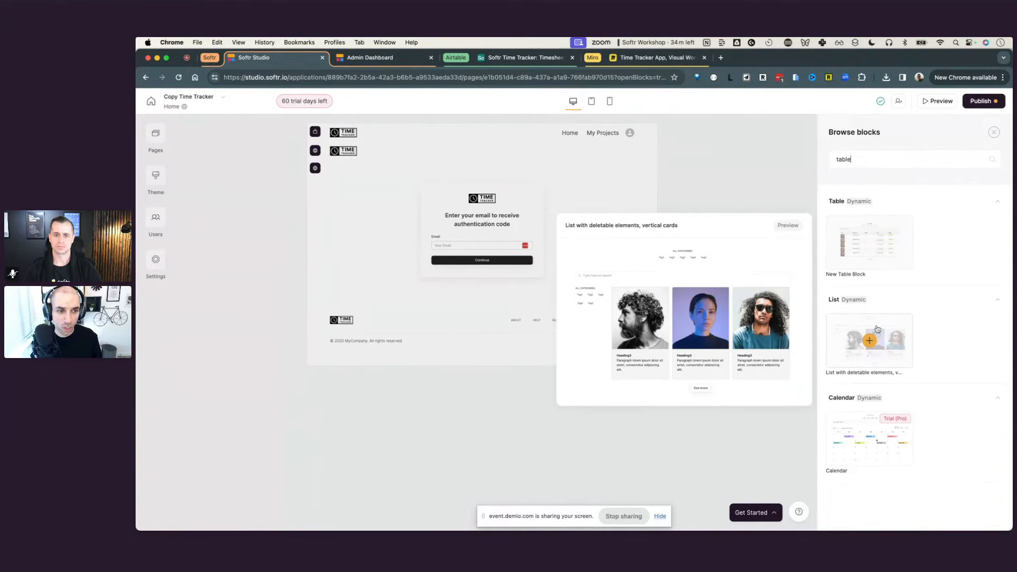
{"action": "left_click", "coordinate": [869, 244]}
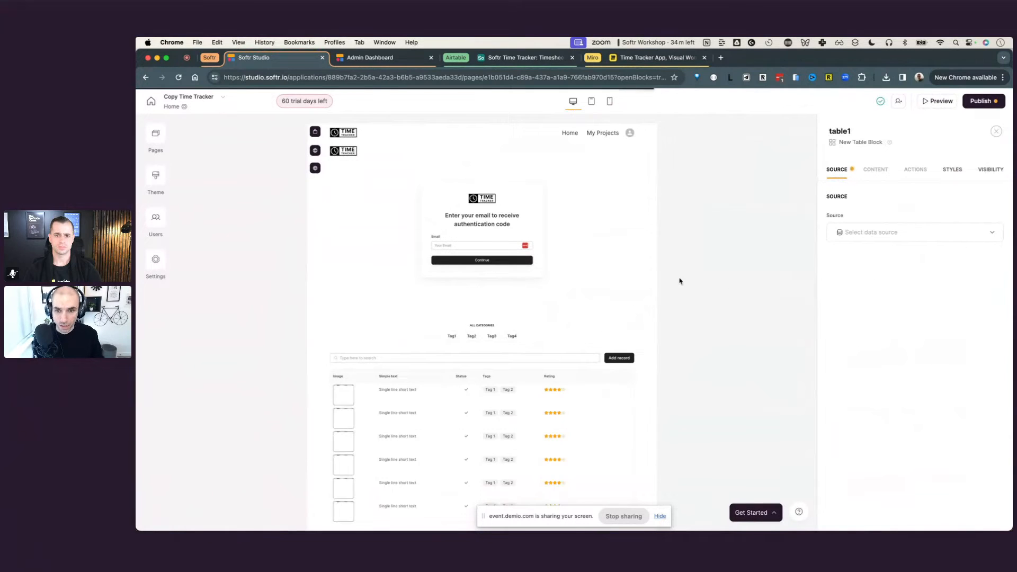
- Connect the table block to the Airtable account, choosing the Softr Time Tracker base and its Timesheet table
{"action": "scroll", "coordinate": [627, 321], "scroll_direction": "down", "scroll_amount": 2}
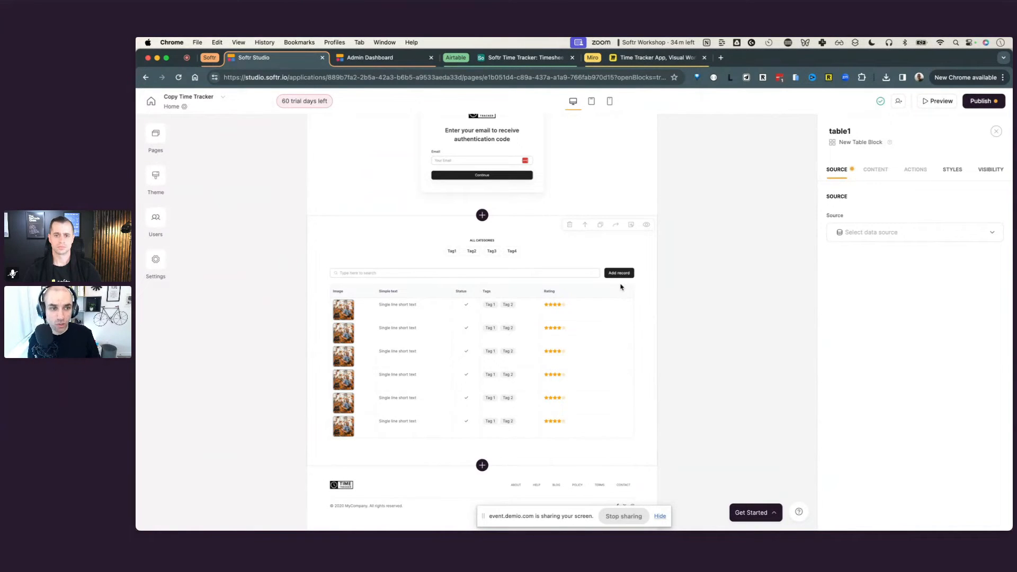
{"action": "left_click", "coordinate": [897, 242]}
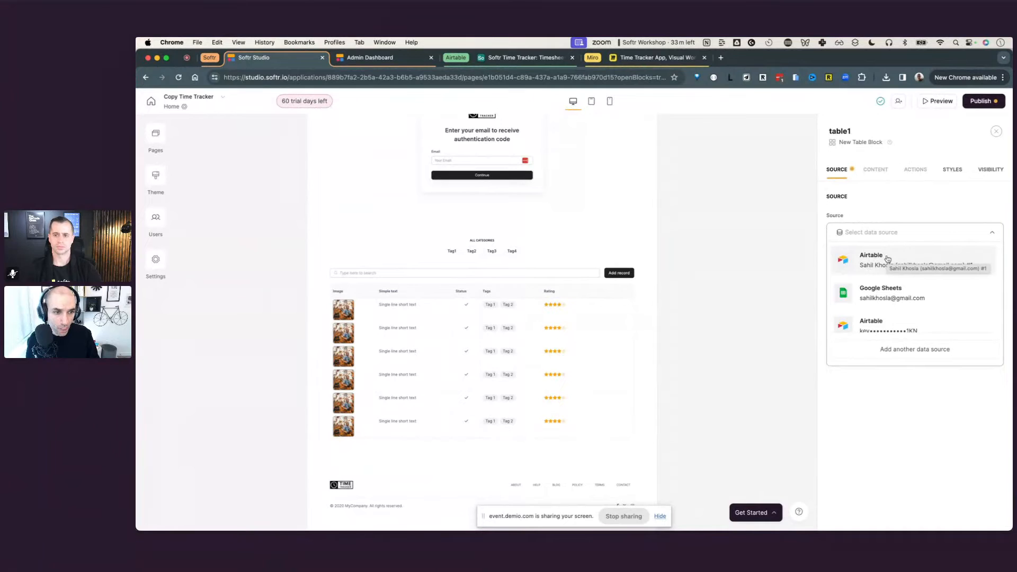
{"action": "left_click", "coordinate": [888, 259]}
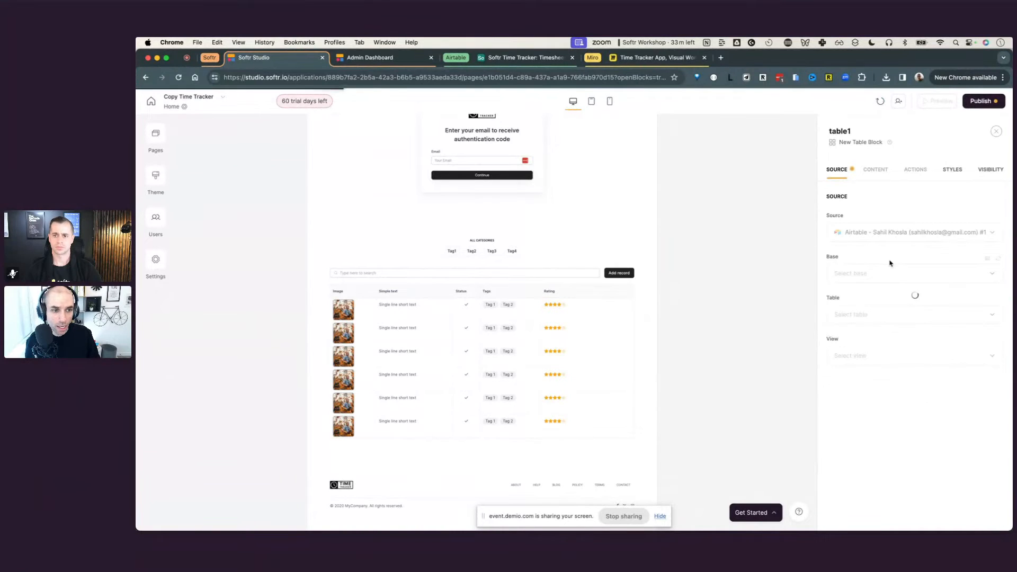
{"action": "left_click", "coordinate": [891, 265]}
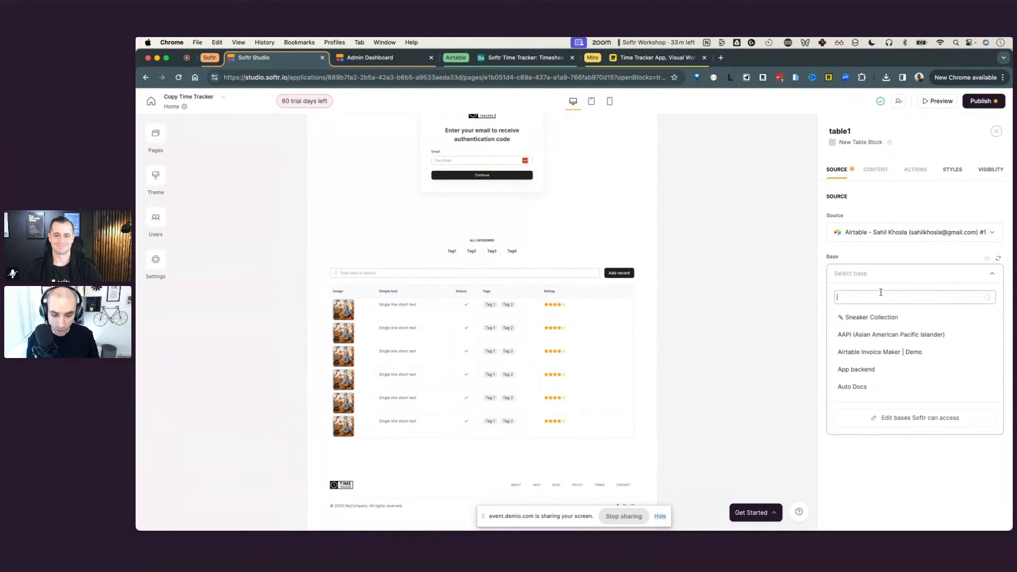
{"action": "type", "text": "soft"}
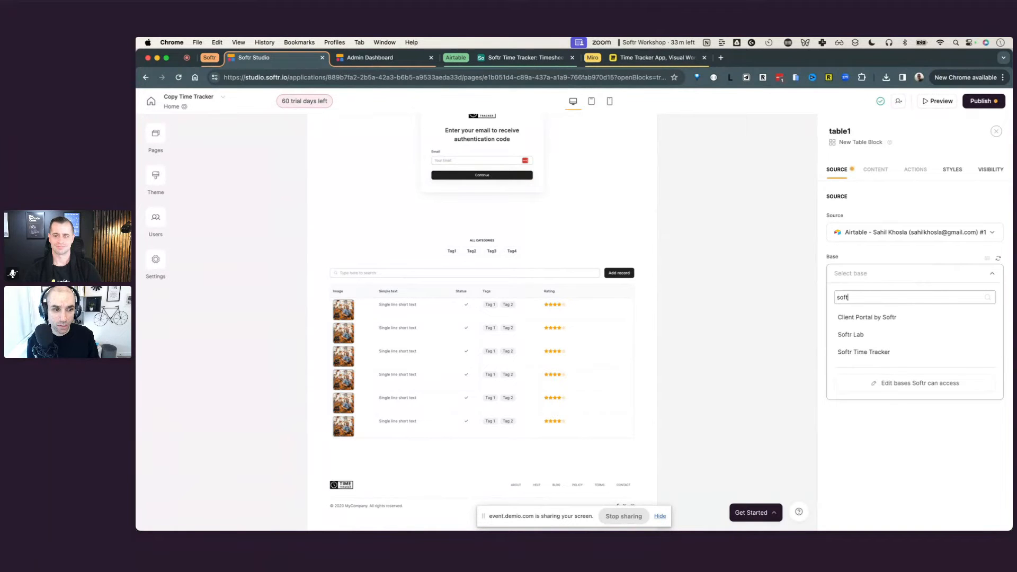
{"action": "left_click", "coordinate": [881, 352]}
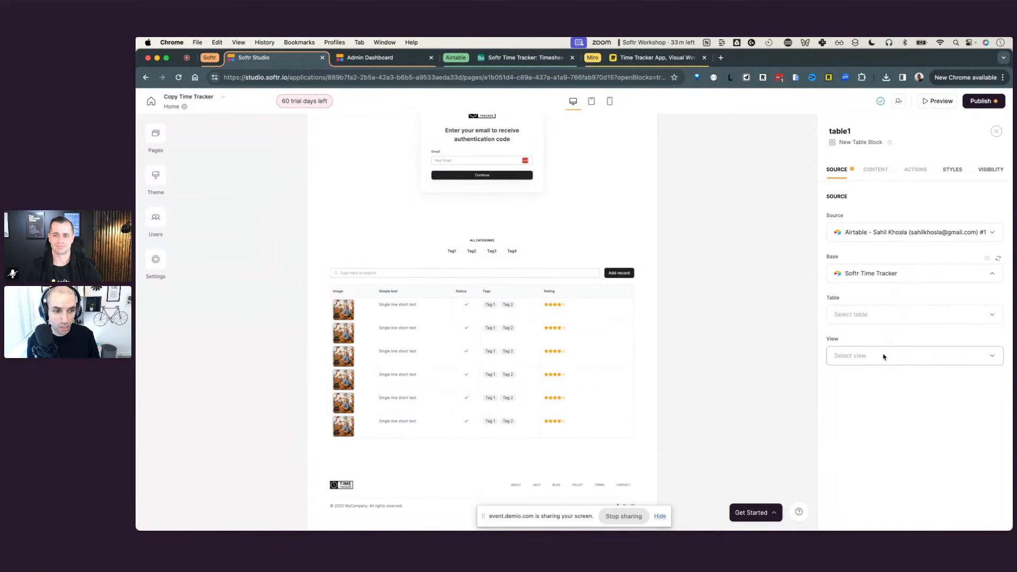
{"action": "left_click", "coordinate": [500, 58]}
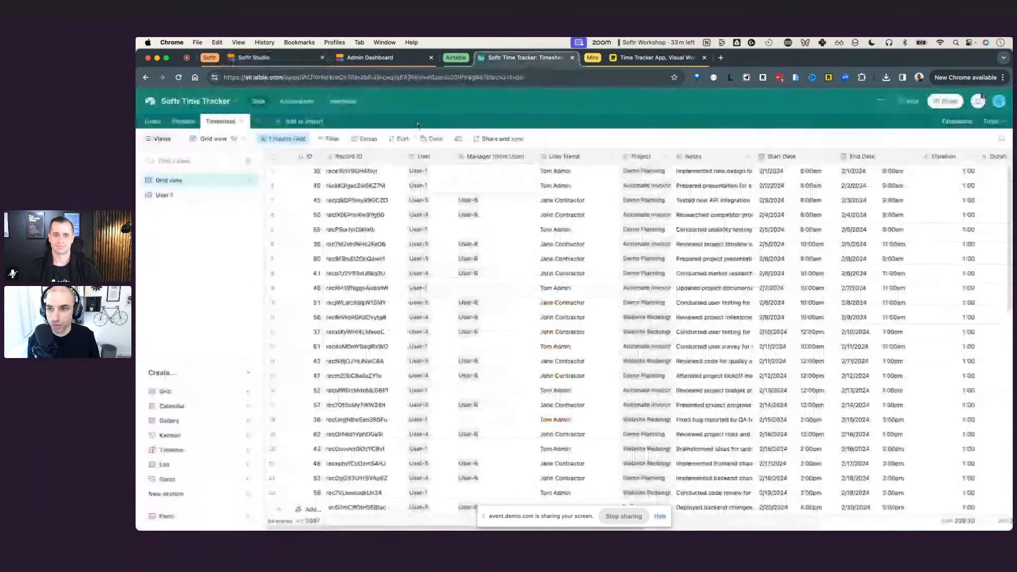
{"action": "left_click", "coordinate": [239, 61]}
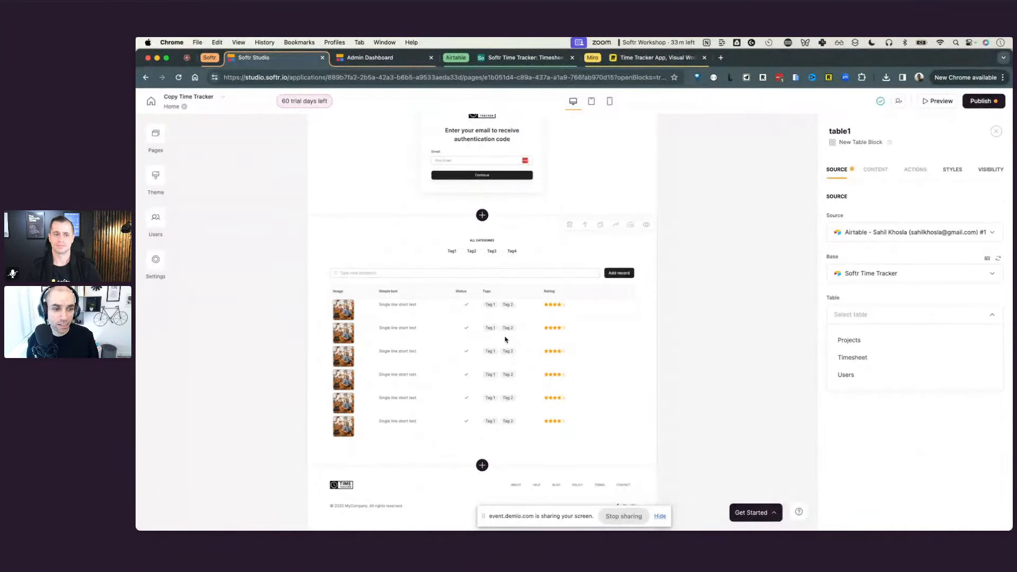
{"action": "left_click", "coordinate": [872, 360]}
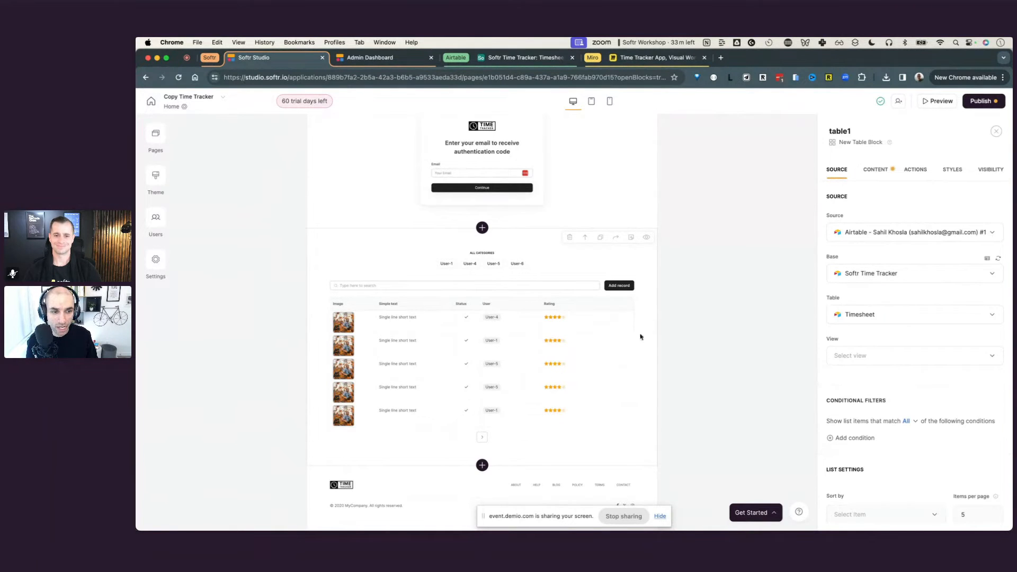
- Examine the Timesheet table's User 1 view and its filter condition in Airtable, and return to Softr Studio
{"action": "left_click", "coordinate": [882, 362]}
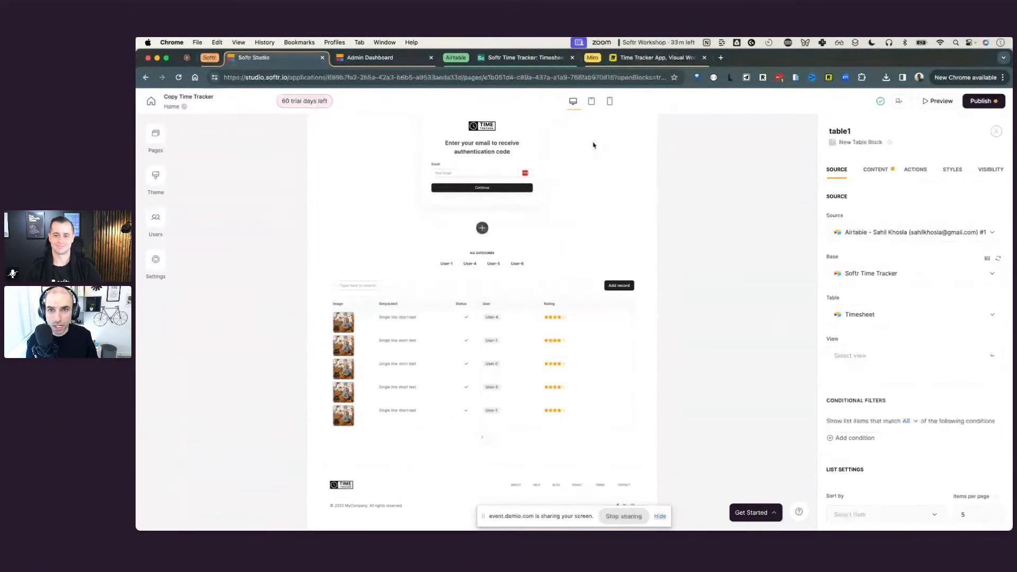
{"action": "left_click", "coordinate": [522, 58]}
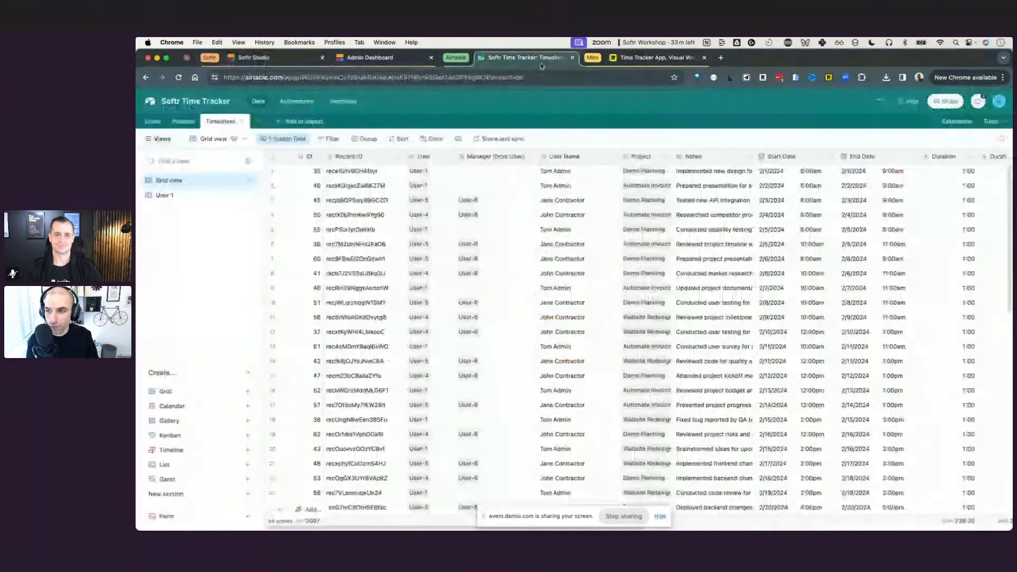
{"action": "left_click", "coordinate": [191, 195]}
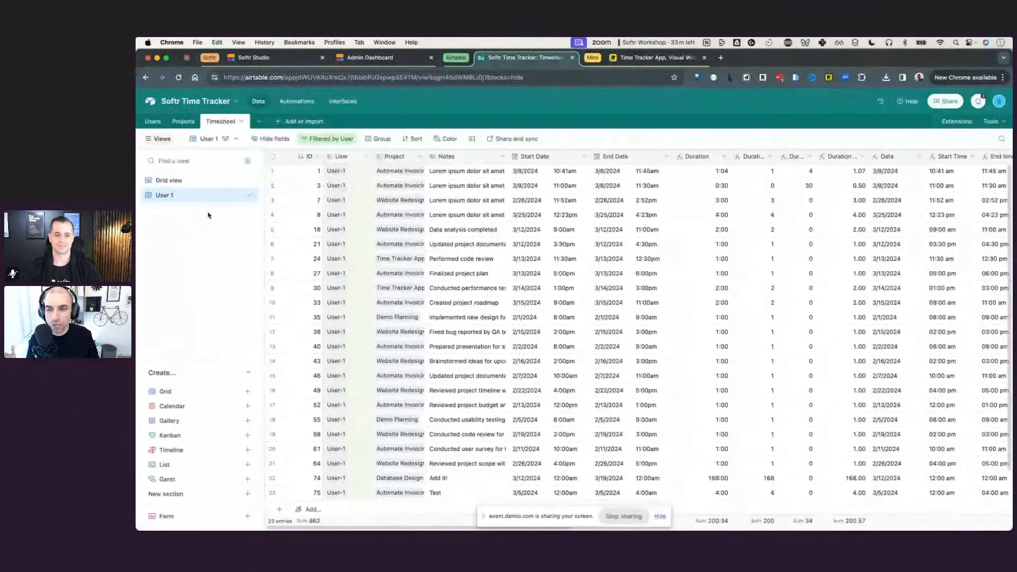
{"action": "left_click", "coordinate": [322, 142]}
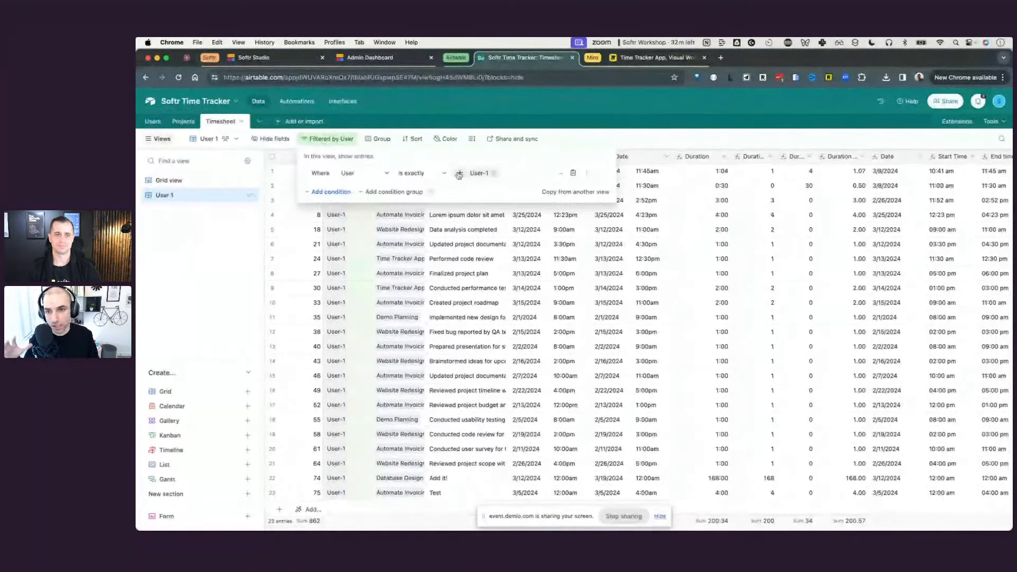
{"action": "left_click", "coordinate": [268, 91]}
{"action": "left_click", "coordinate": [255, 58]}
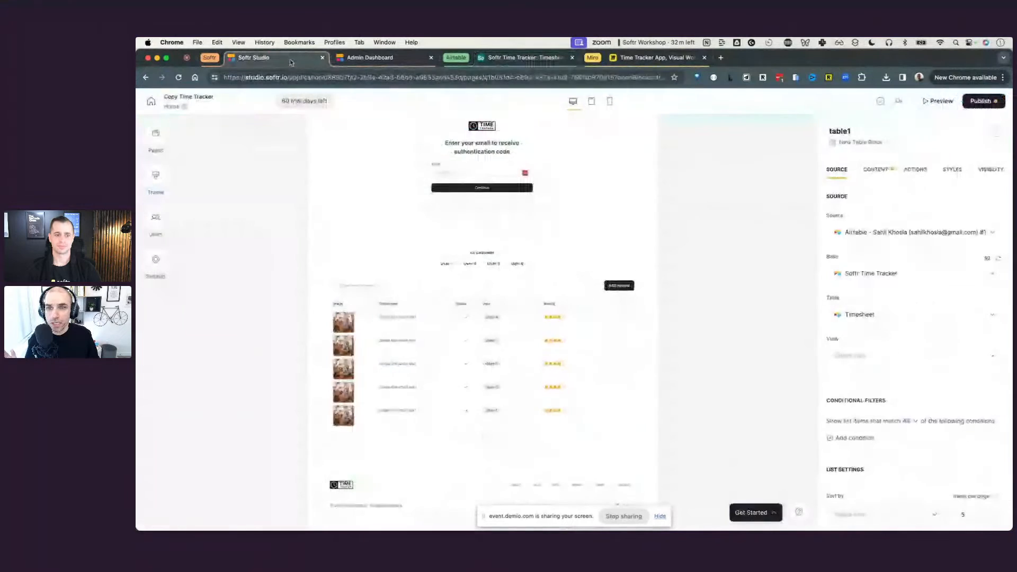
- Check the table block's view options and look at the Projects table's In Progress view in Airtable
{"action": "left_click", "coordinate": [867, 357]}
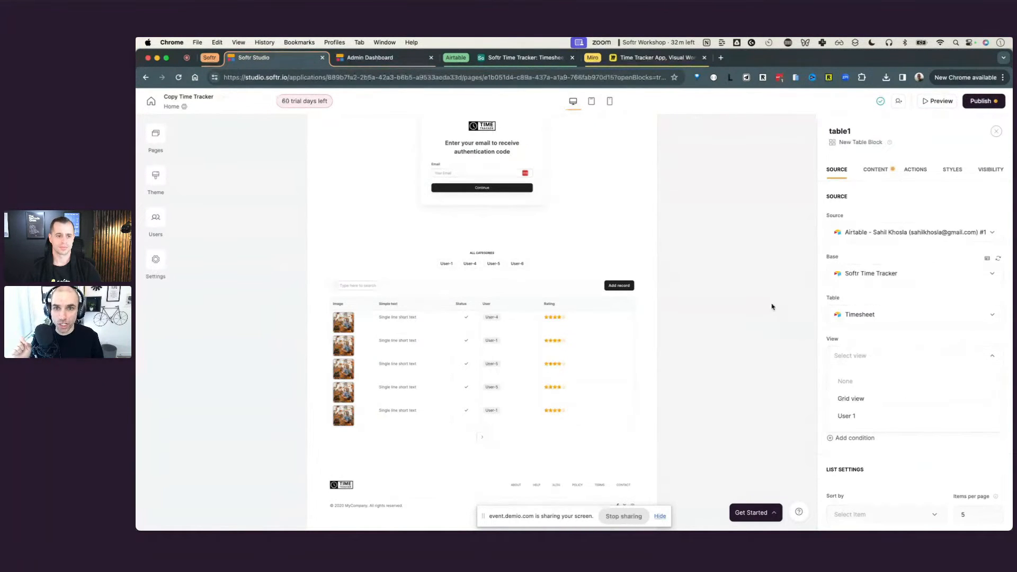
{"action": "left_click", "coordinate": [524, 58]}
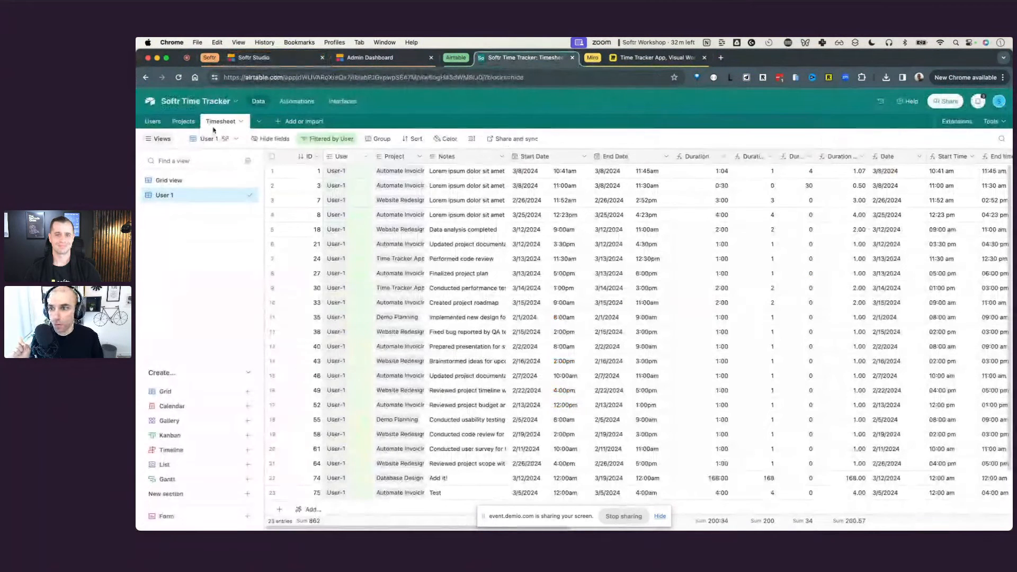
{"action": "left_click", "coordinate": [184, 121]}
{"action": "left_click", "coordinate": [177, 195]}
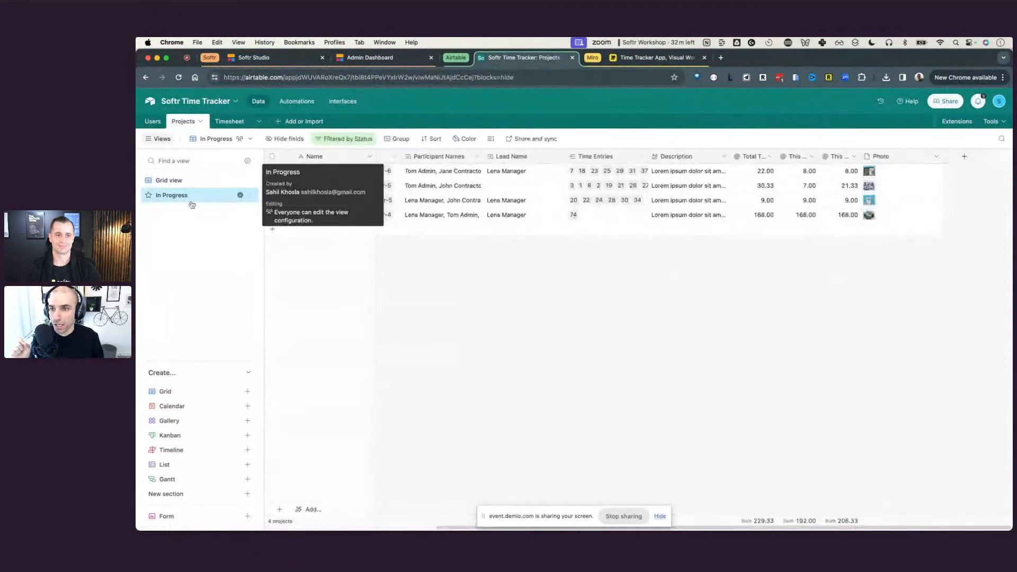
{"action": "left_click", "coordinate": [286, 60]}
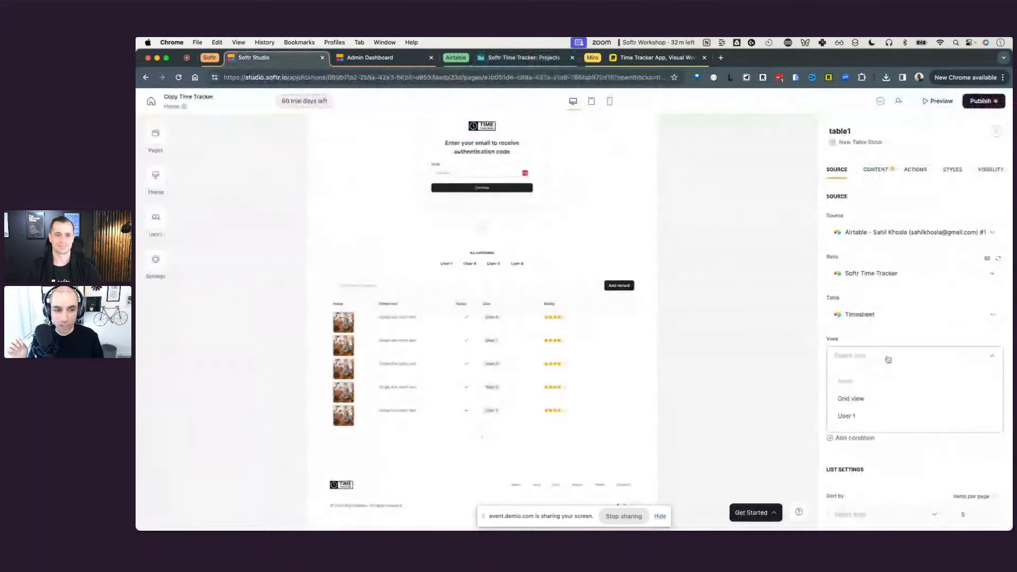
{"action": "left_click", "coordinate": [867, 343]}
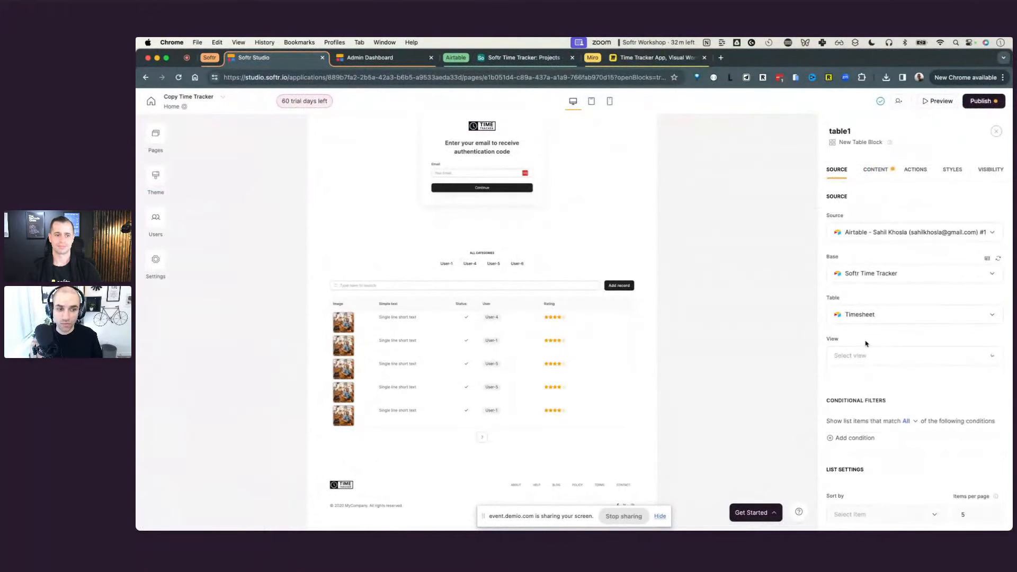
- Review the table block's conditional filter and list settings, and turn on its title and subtitle
{"action": "scroll", "coordinate": [866, 343], "scroll_direction": "down", "scroll_amount": 3}
{"action": "scroll", "coordinate": [866, 343], "scroll_direction": "down", "scroll_amount": 2}
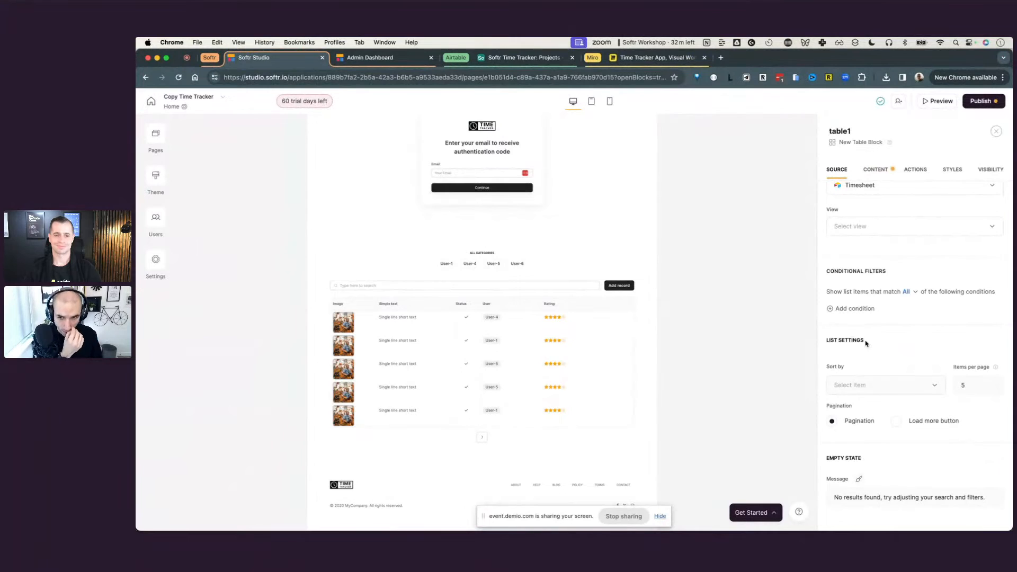
{"action": "scroll", "coordinate": [920, 321], "scroll_direction": "up", "scroll_amount": 4}
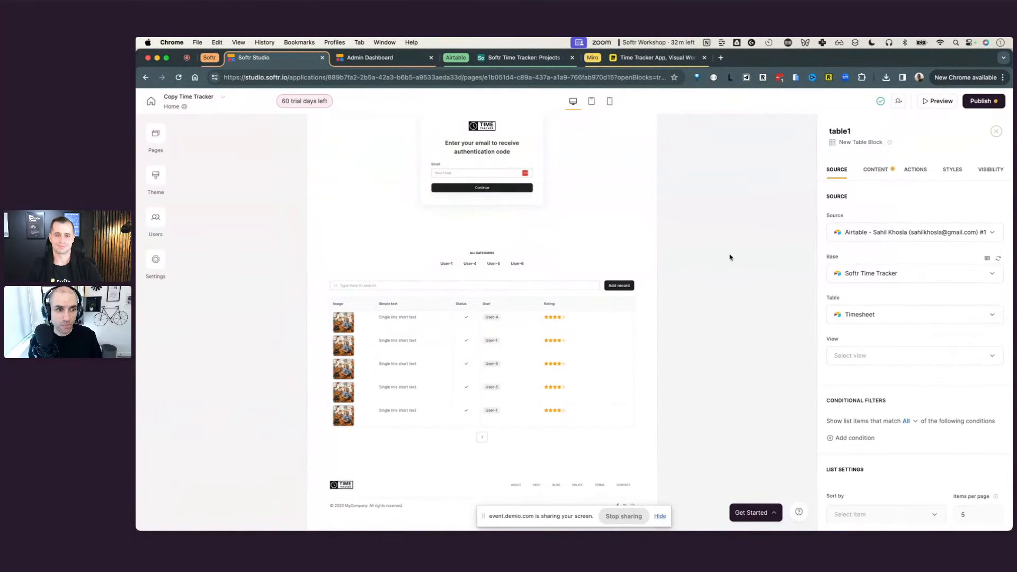
{"action": "left_click", "coordinate": [874, 171]}
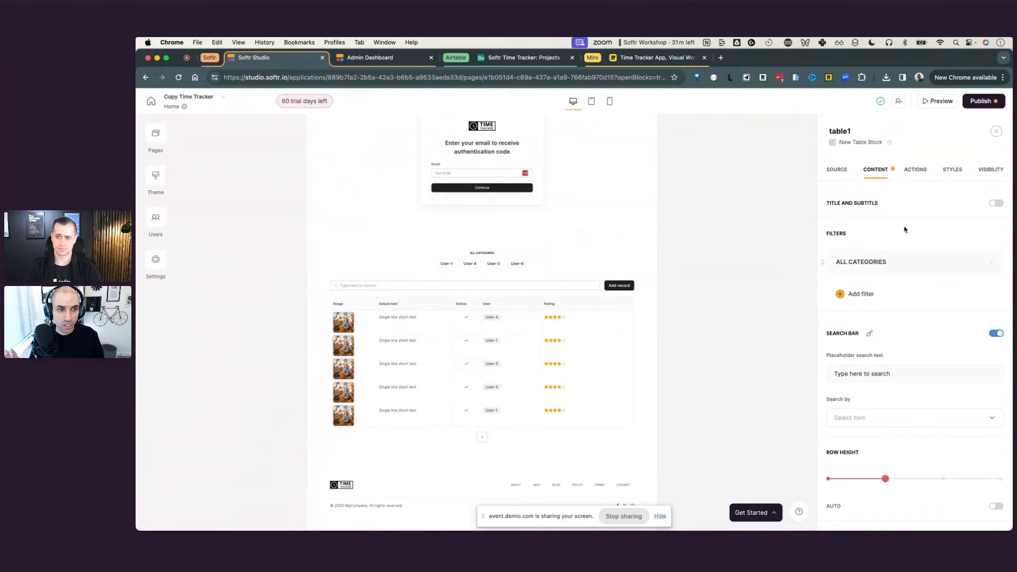
{"action": "scroll", "coordinate": [997, 212], "scroll_direction": "down", "scroll_amount": 1}
{"action": "left_click", "coordinate": [996, 202]}
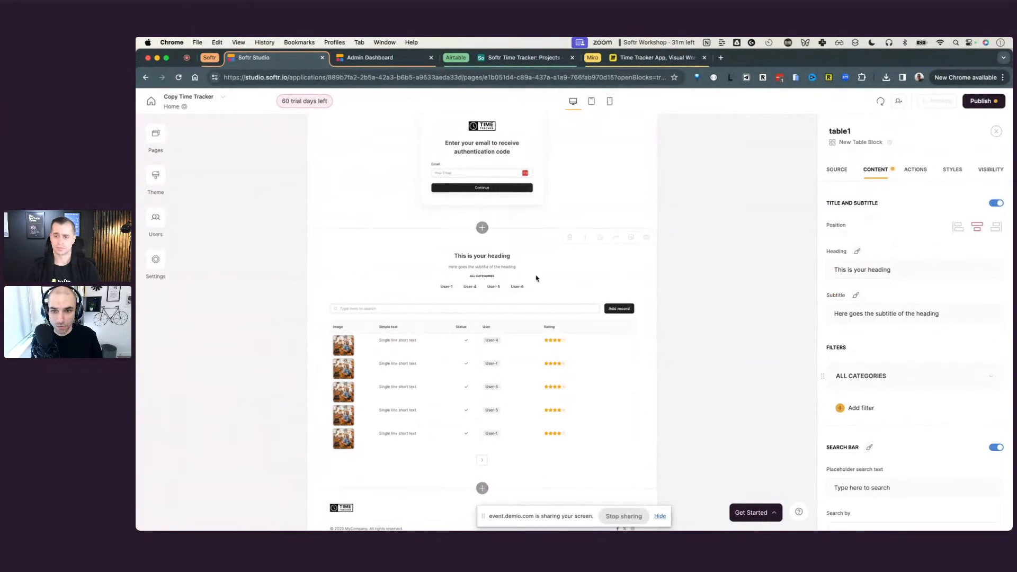
- Set the table block's heading to "Timesheet"
{"action": "double_click", "coordinate": [860, 270]}
{"action": "key", "text": "super+a"}
{"action": "type", "text": "Timesheet"}
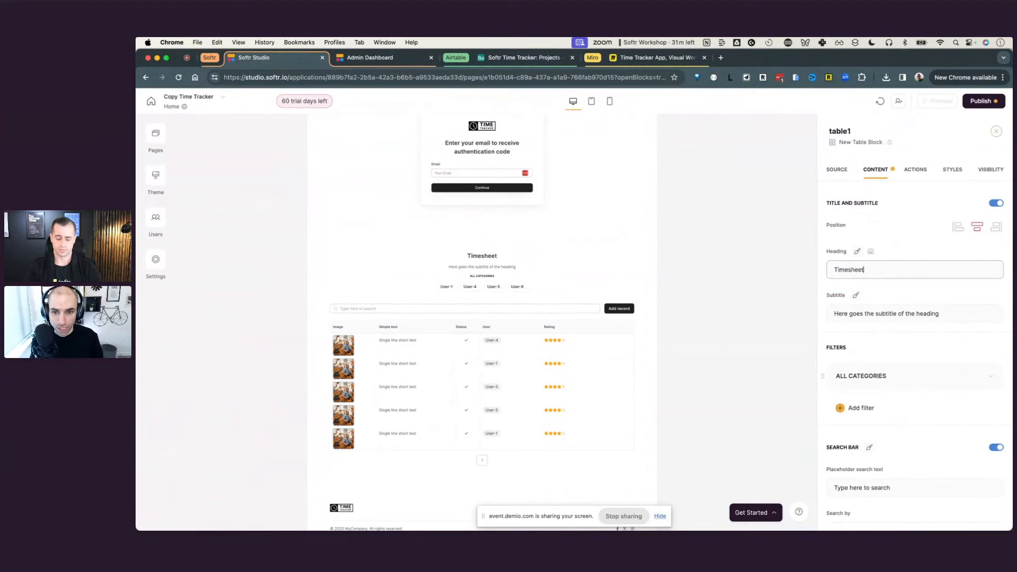
- Set the table block's subtitle to "Add/Edit your work session in the table below."
{"action": "left_click", "coordinate": [873, 313]}
{"action": "key", "text": "super+a"}
{"action": "type", "text": "Add/Edi"}
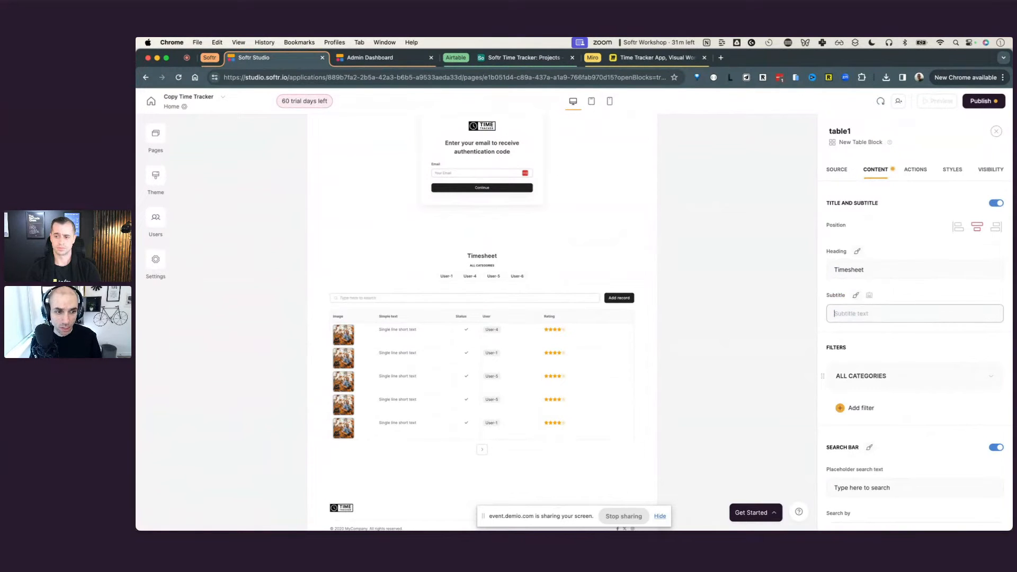
{"action": "type", "text": "t your work sessin"}
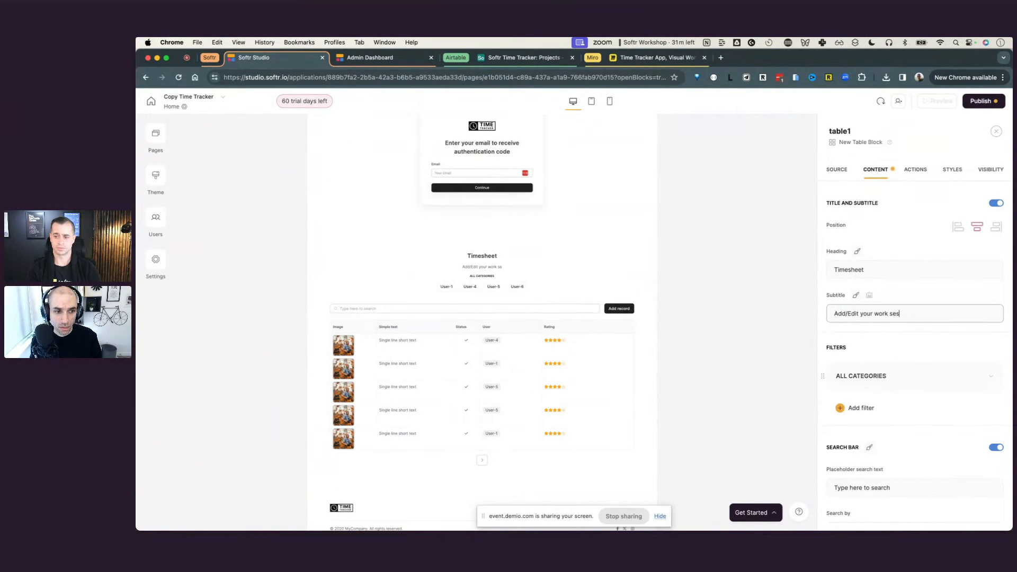
{"action": "key", "text": "BackSpace"}
{"action": "key", "text": "BackSpace"}
{"action": "type", "text": "ion in the tb"}
{"action": "key", "text": "BackSpace"}
{"action": "type", "text": "able ble"}
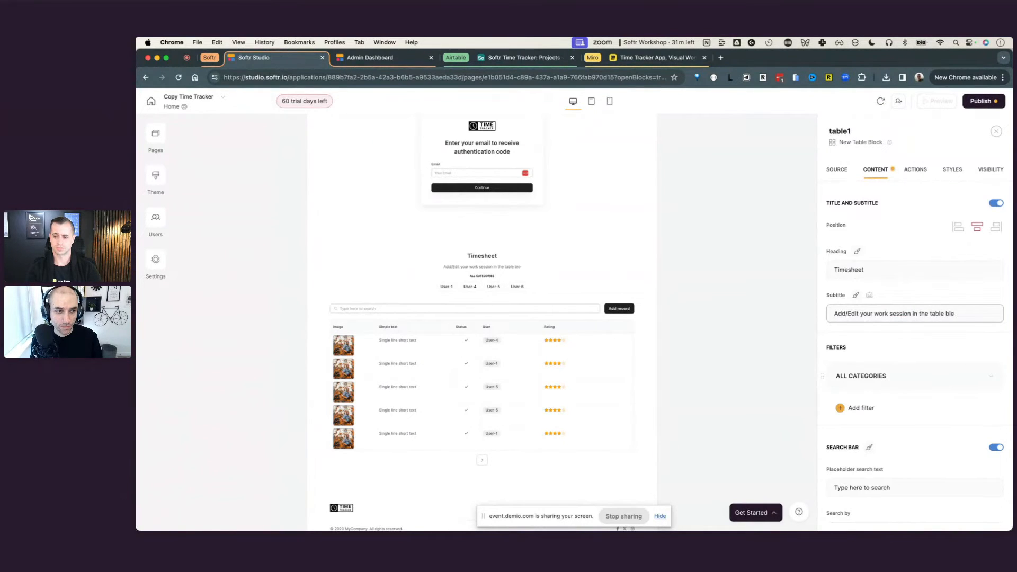
{"action": "key", "text": "BackSpace"}
{"action": "key", "text": "BackSpace"}
{"action": "type", "text": "elow."}
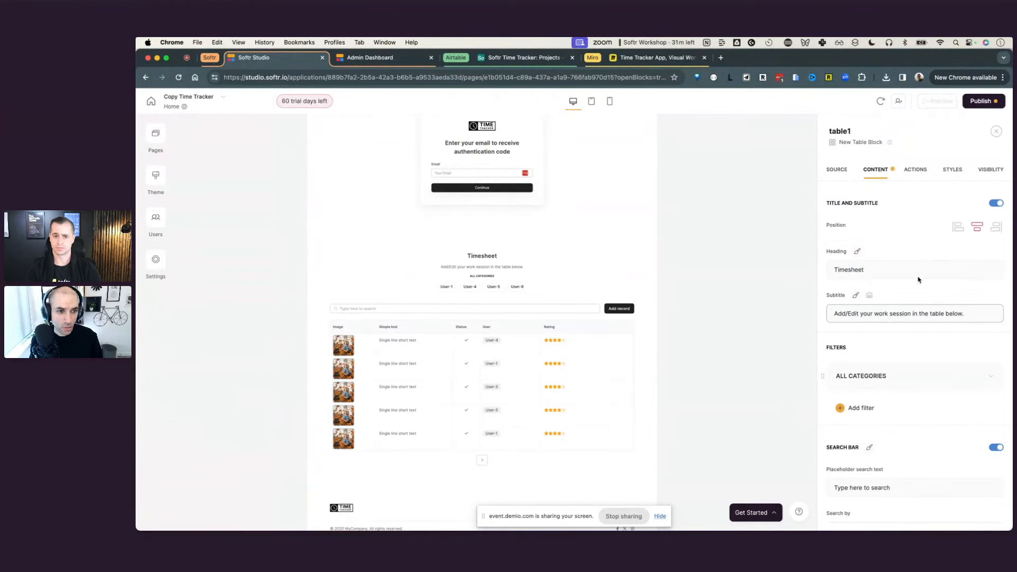
{"action": "scroll", "coordinate": [927, 260], "scroll_direction": "down", "scroll_amount": 2}
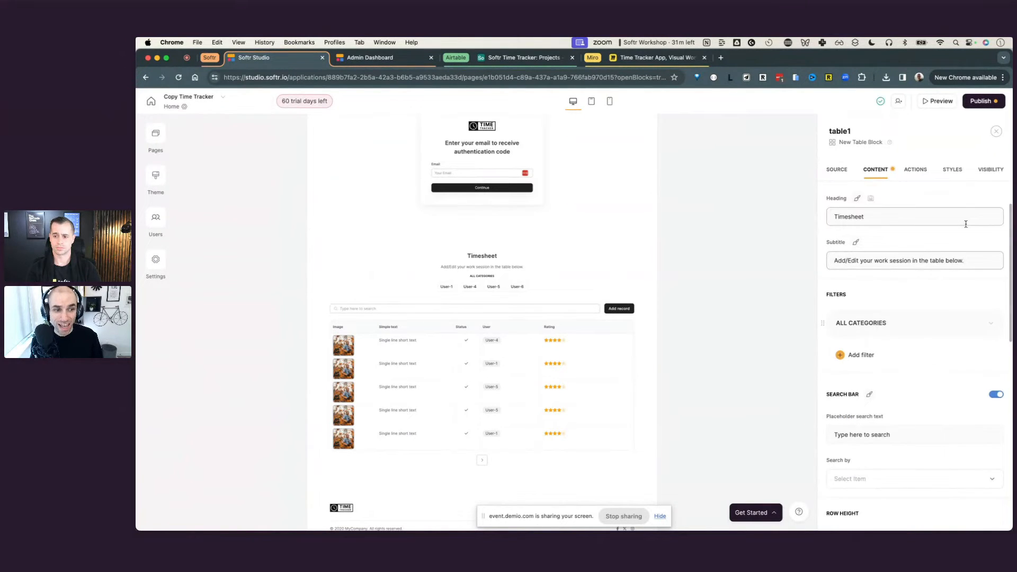
{"action": "scroll", "coordinate": [966, 224], "scroll_direction": "up", "scroll_amount": 2}
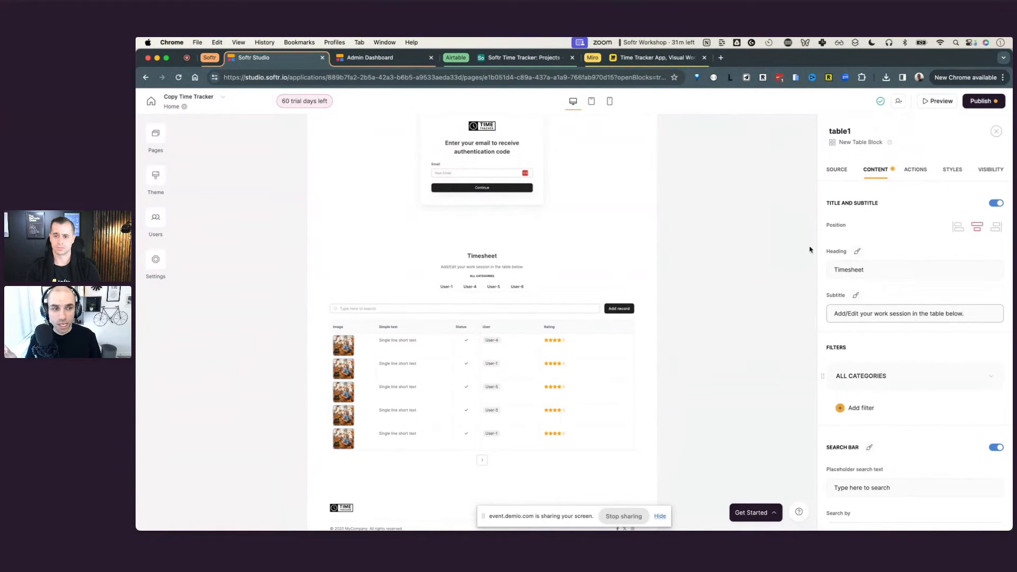
- Try the left and right positions for the title and subtitle, and return them to center
{"action": "left_click", "coordinate": [959, 234]}
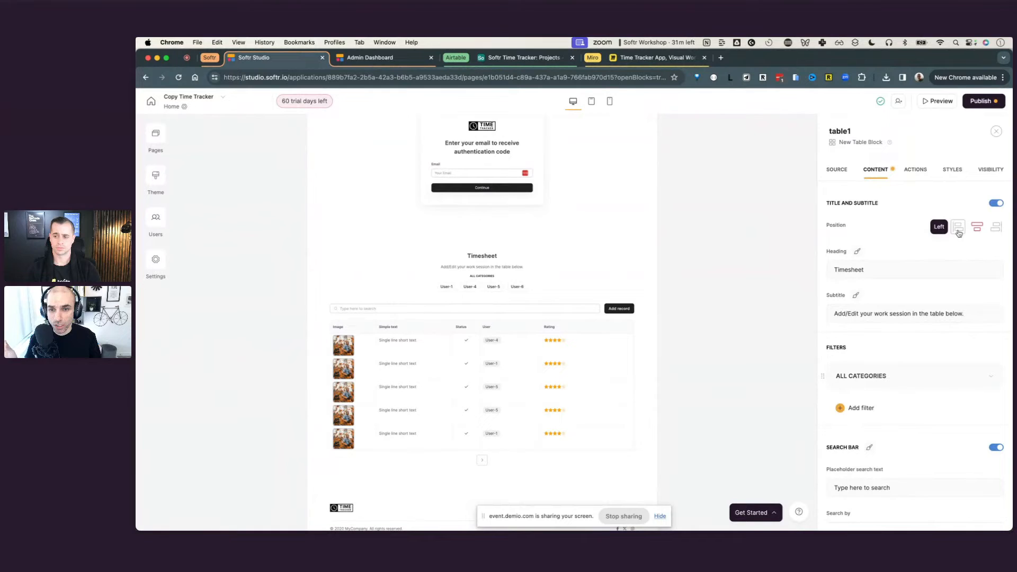
{"action": "left_click", "coordinate": [995, 230]}
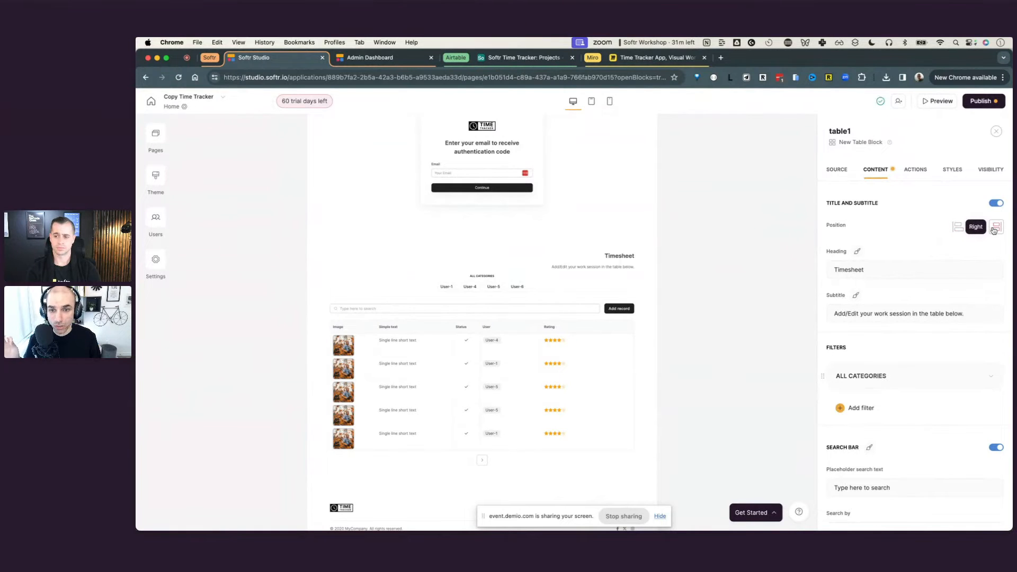
{"action": "left_click", "coordinate": [977, 227]}
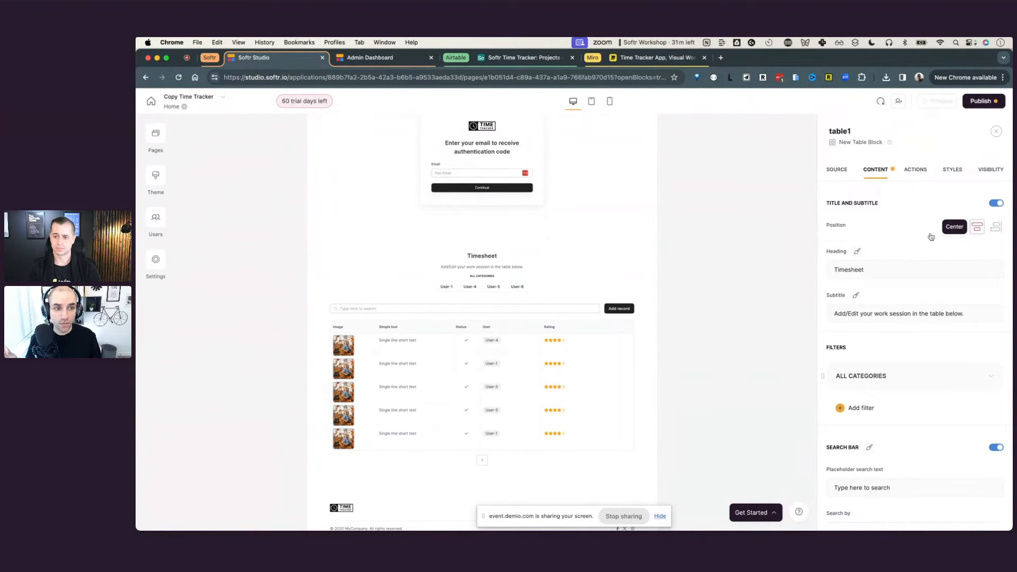
- Review the heading's style options, including its text size, and return to the block's content settings
{"action": "left_click", "coordinate": [858, 253]}
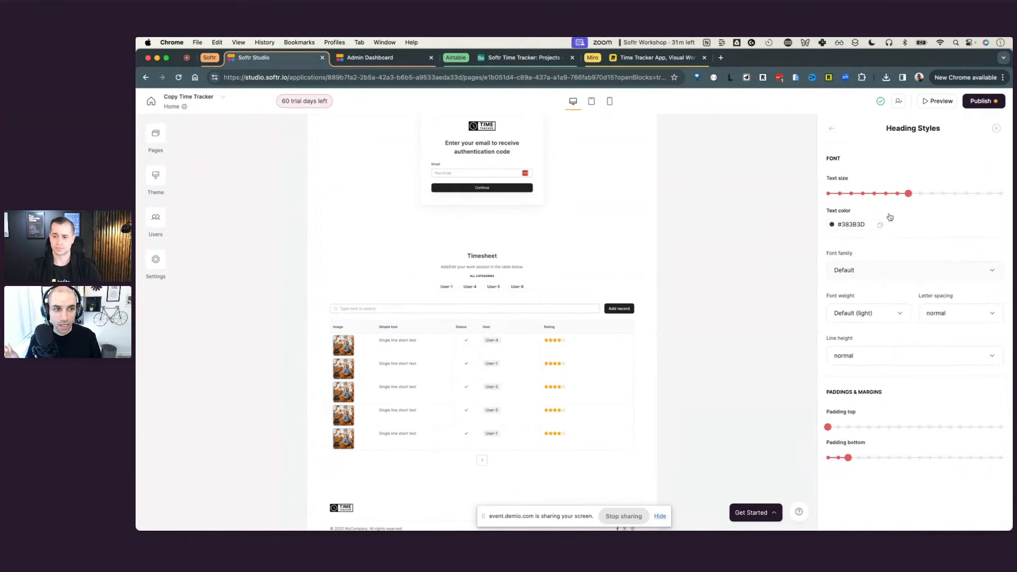
{"action": "mouse_move", "coordinate": [911, 198]}
{"action": "left_mouse_down"}
{"action": "mouse_move", "coordinate": [952, 196]}
{"action": "mouse_move", "coordinate": [904, 197]}
{"action": "left_mouse_up"}
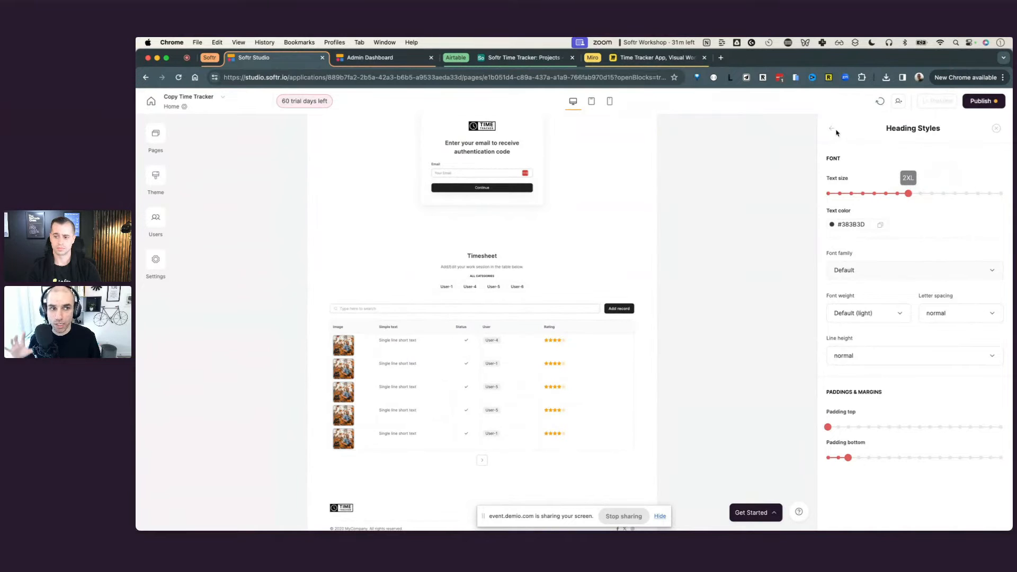
{"action": "left_click", "coordinate": [832, 129]}
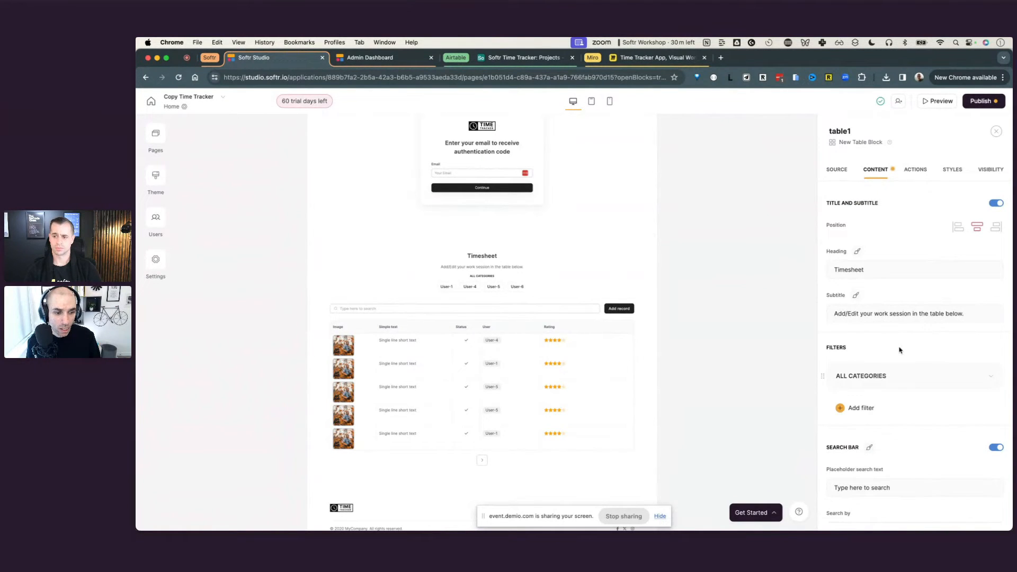
- Delete the default Image, Status, User, Simple text and Rating item fields from the table block
{"action": "scroll", "coordinate": [899, 349], "scroll_direction": "down", "scroll_amount": 5}
{"action": "scroll", "coordinate": [899, 350], "scroll_direction": "down", "scroll_amount": 7}
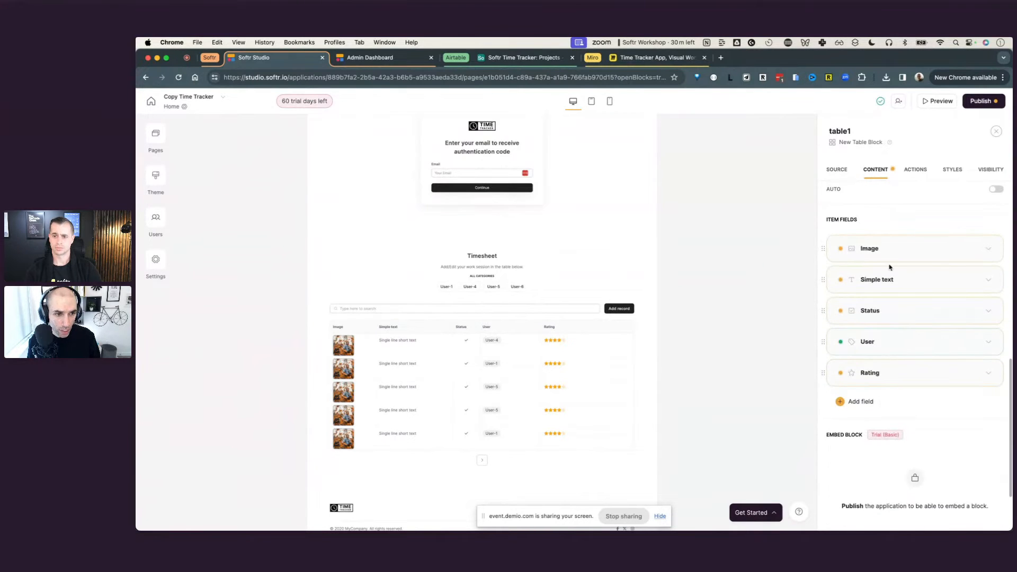
{"action": "left_click_drag", "start_coordinate": [828, 219], "coordinate": [882, 222]}
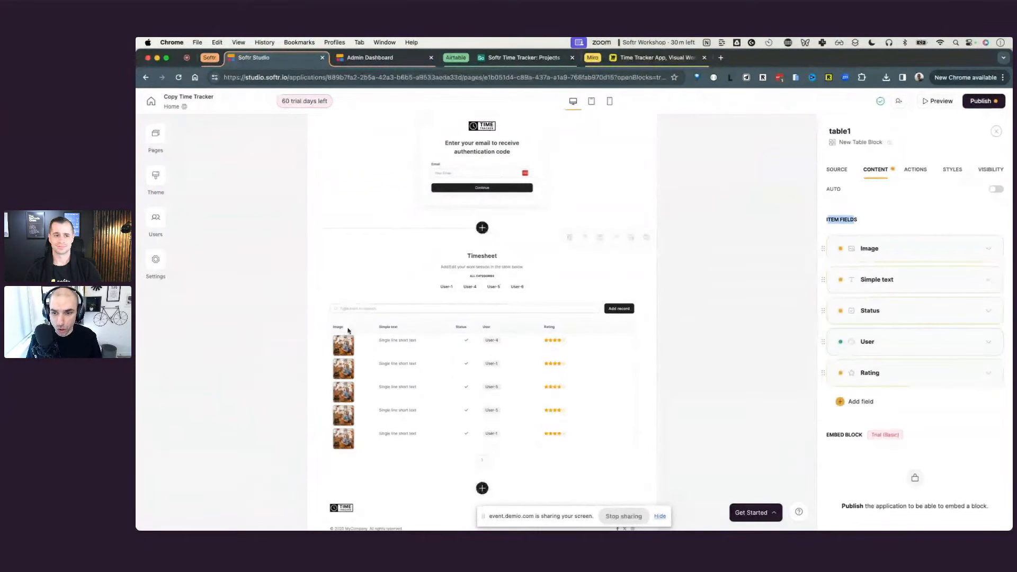
{"action": "scroll", "coordinate": [588, 395], "scroll_direction": "down", "scroll_amount": 1}
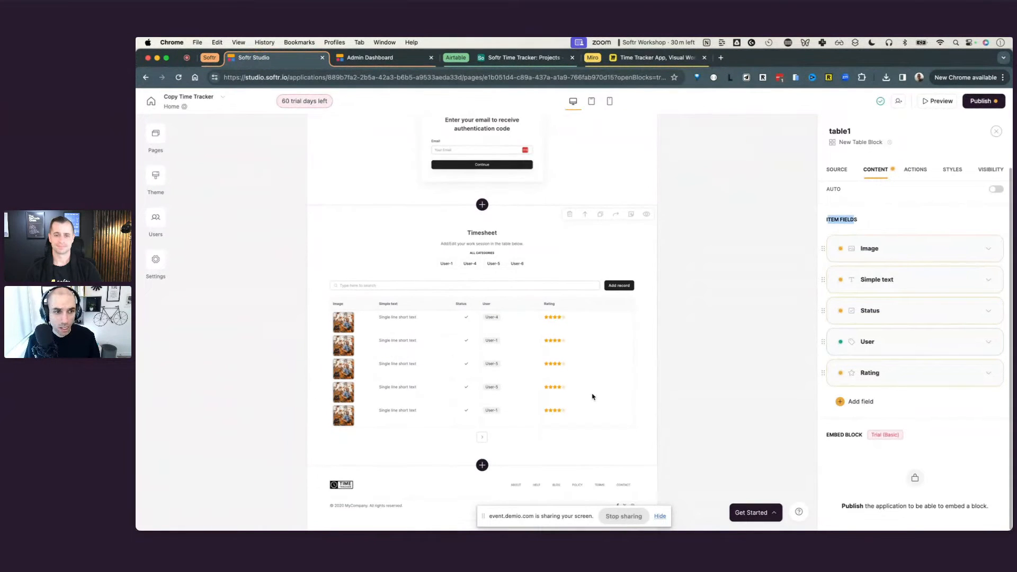
{"action": "left_click", "coordinate": [978, 249]}
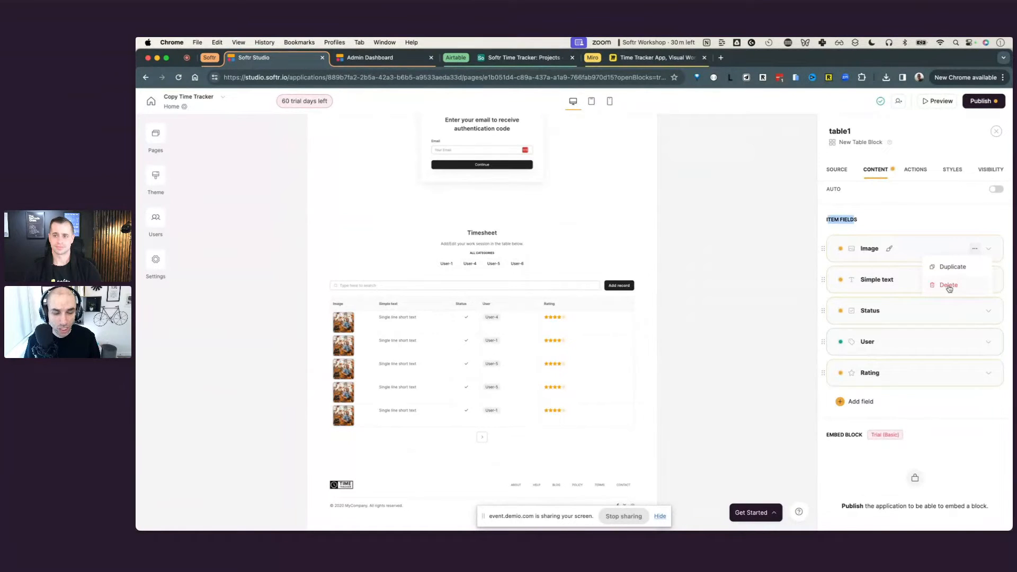
{"action": "left_click", "coordinate": [950, 283]}
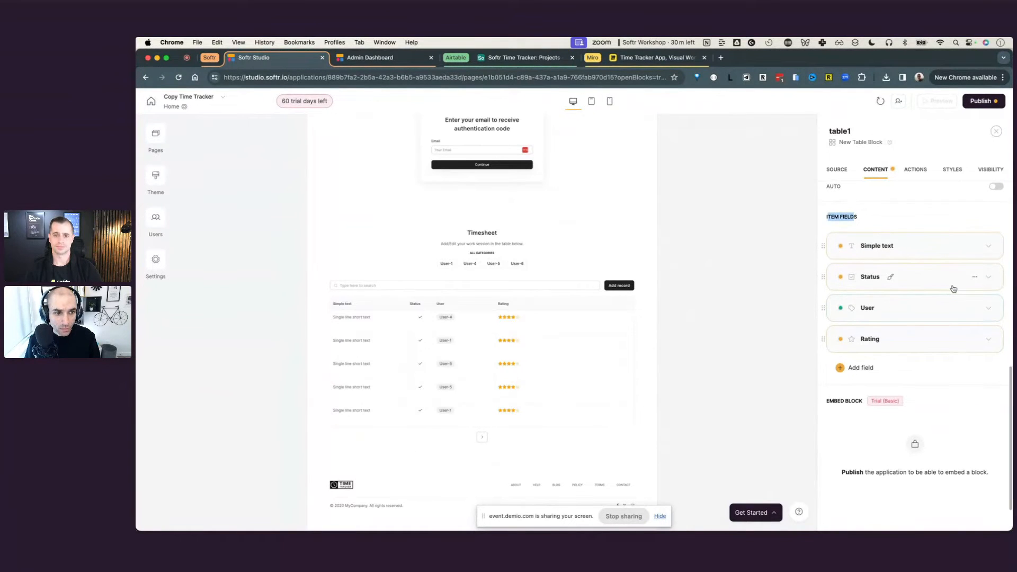
{"action": "left_click", "coordinate": [975, 278]}
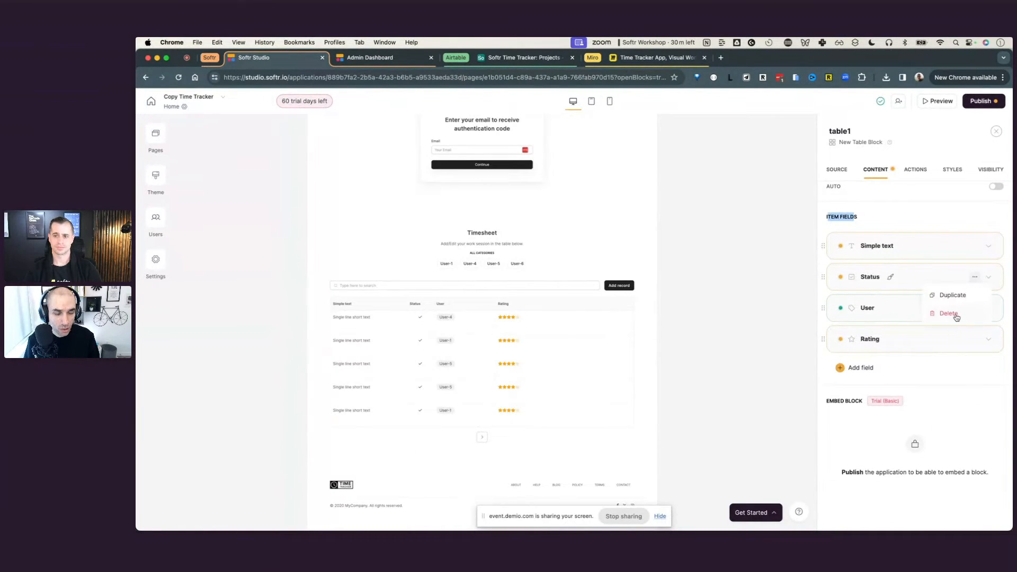
{"action": "left_click", "coordinate": [949, 313]}
{"action": "left_click", "coordinate": [975, 282]}
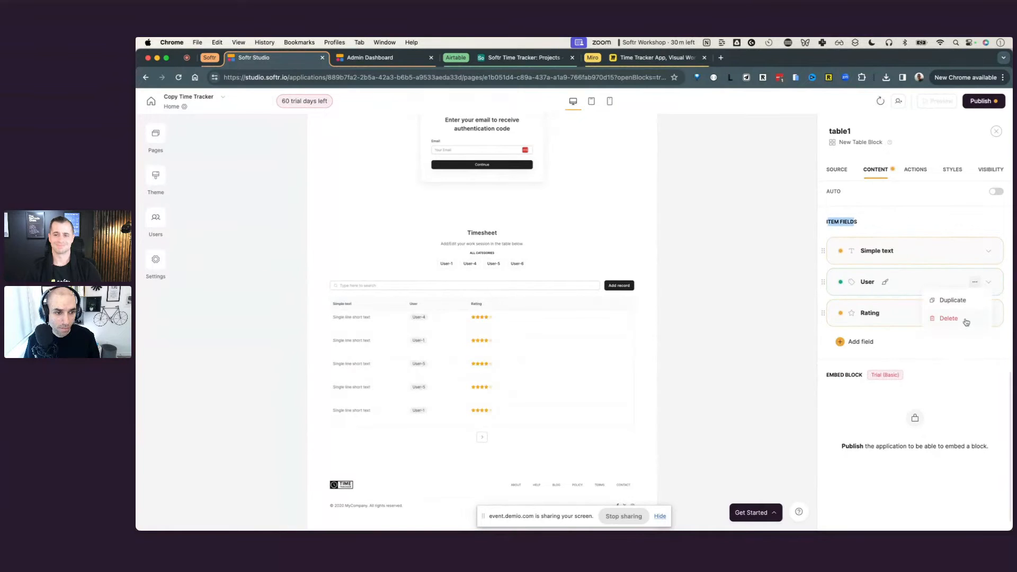
{"action": "left_click", "coordinate": [966, 320]}
{"action": "left_click", "coordinate": [975, 280]}
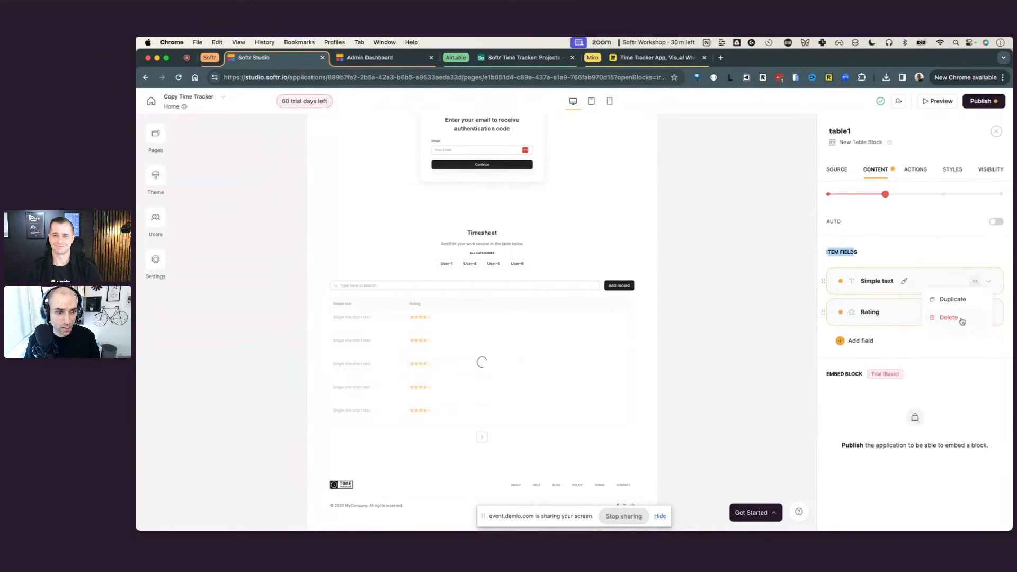
{"action": "left_click", "coordinate": [962, 320]}
{"action": "left_click", "coordinate": [975, 311]}
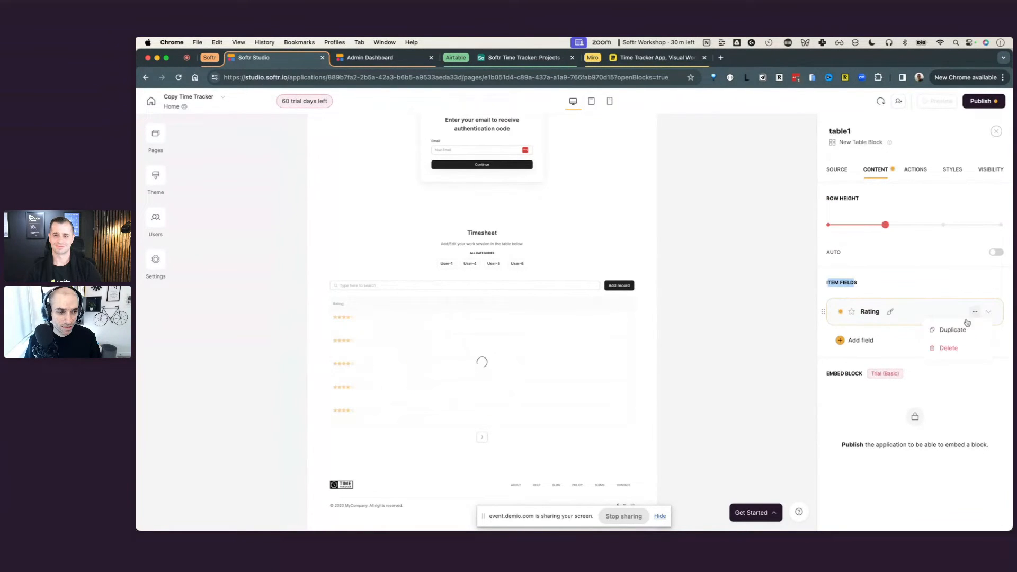
{"action": "left_click", "coordinate": [948, 349]}
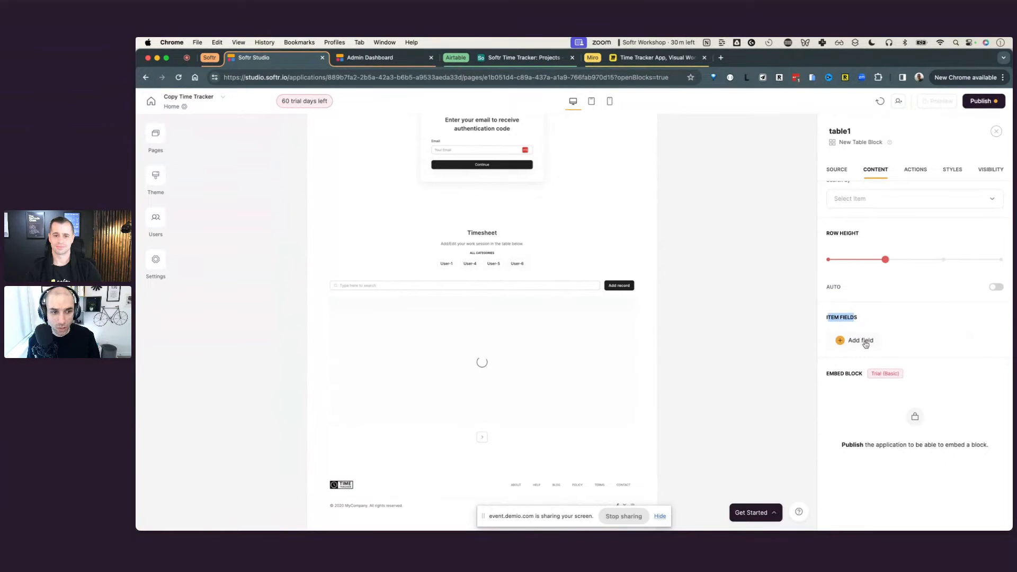
- Start adding an item field, check the Timesheet table's columns in Airtable, and return to Softr Studio
{"action": "left_click", "coordinate": [863, 341]}
{"action": "left_click", "coordinate": [867, 366]}
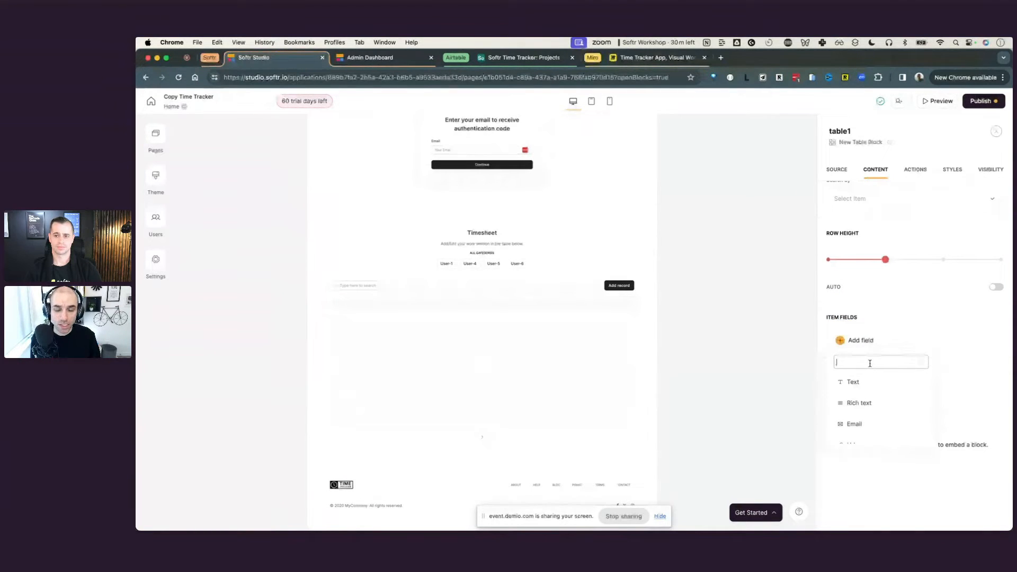
{"action": "left_click", "coordinate": [511, 59]}
{"action": "left_click", "coordinate": [218, 122]}
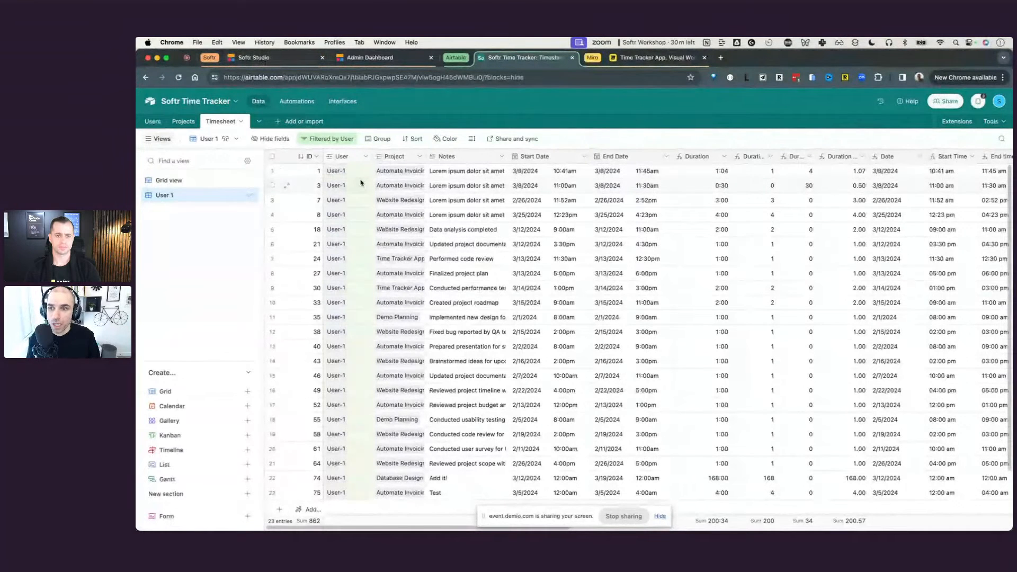
{"action": "left_click", "coordinate": [254, 60]}
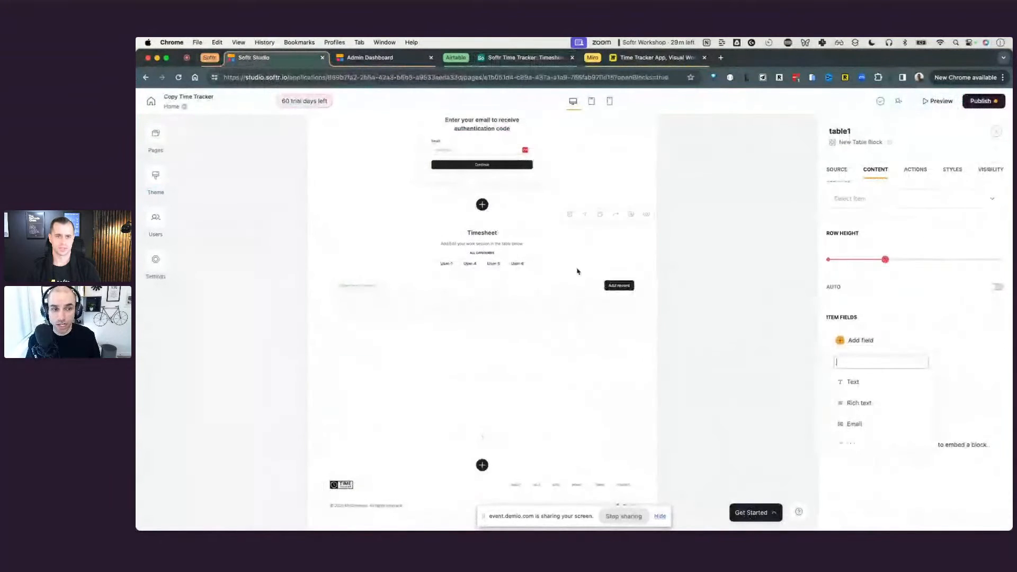
- Add a Text item field with Date as its content and label it "Date"
{"action": "left_click", "coordinate": [869, 382]}
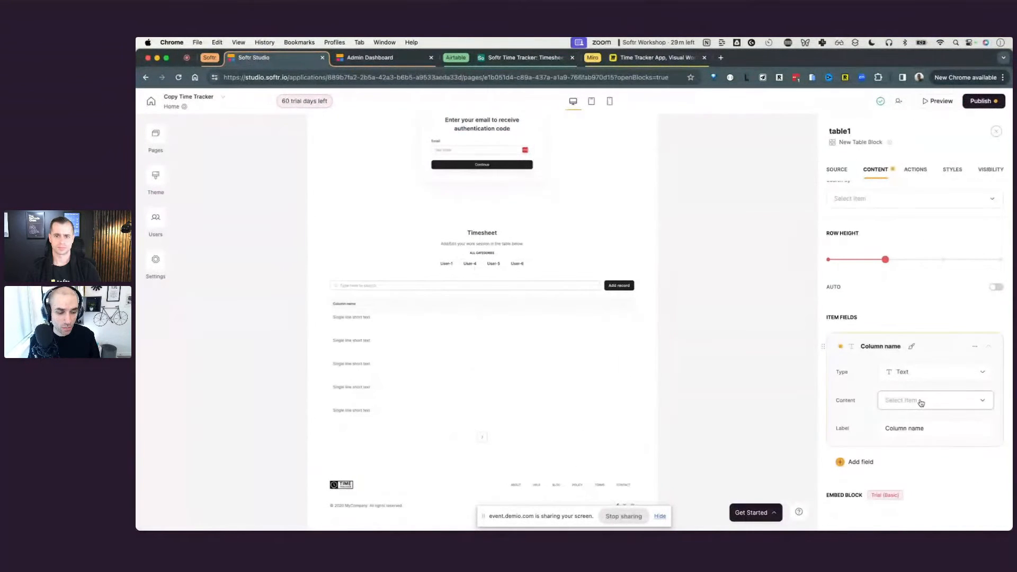
{"action": "scroll", "coordinate": [926, 375], "scroll_direction": "down", "scroll_amount": 1}
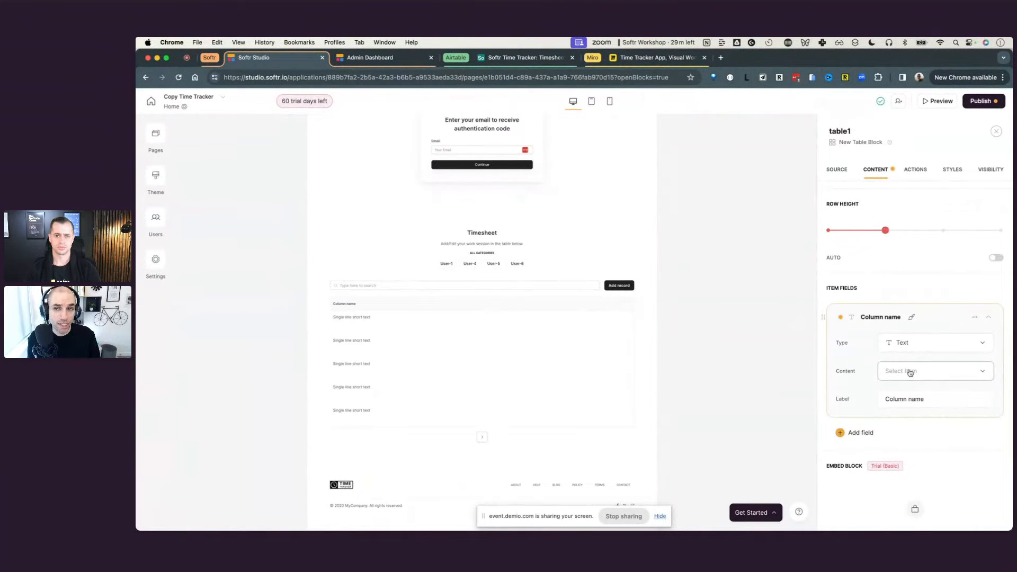
{"action": "left_click", "coordinate": [910, 373]}
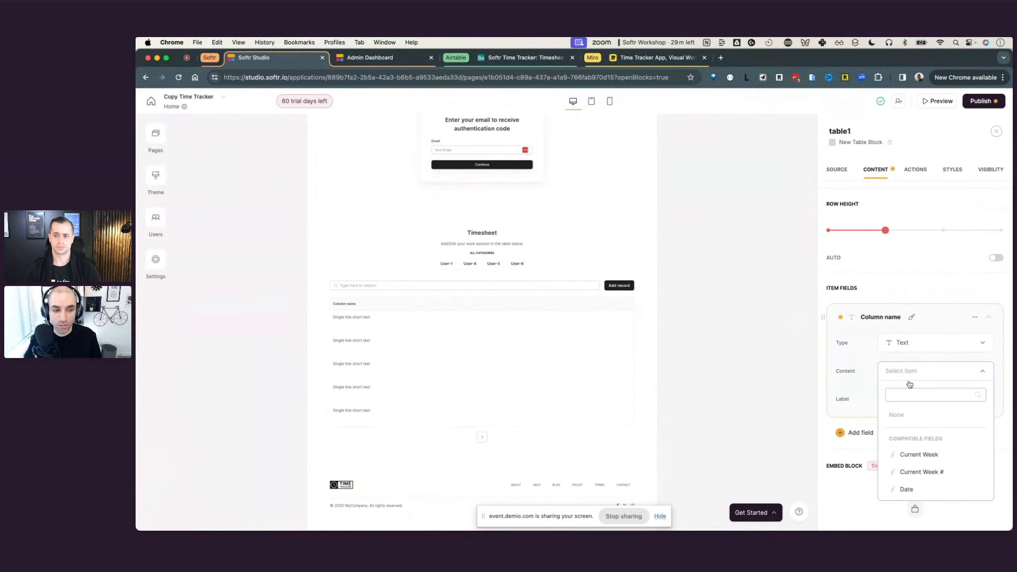
{"action": "type", "text": "date"}
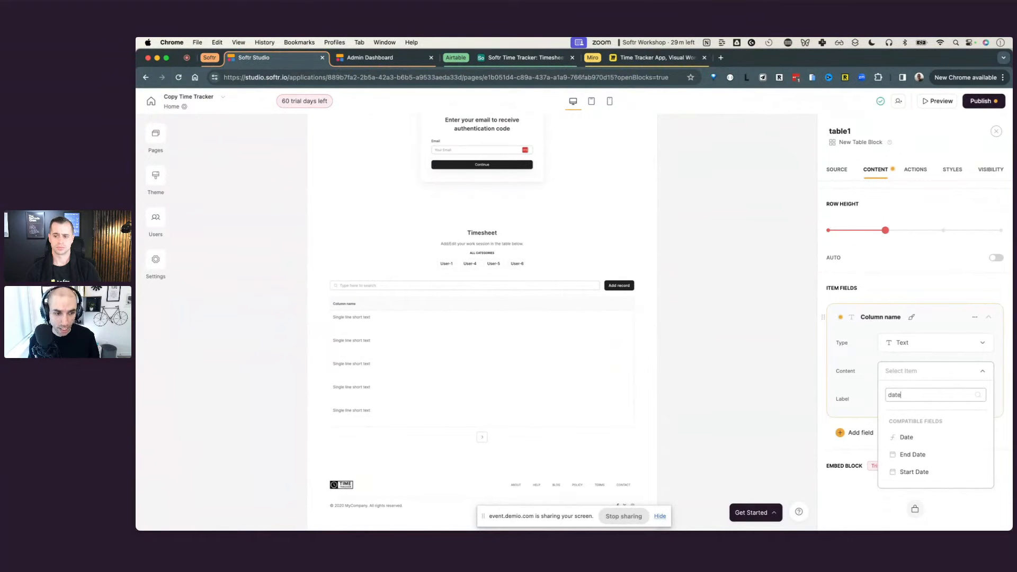
{"action": "left_click", "coordinate": [919, 438]}
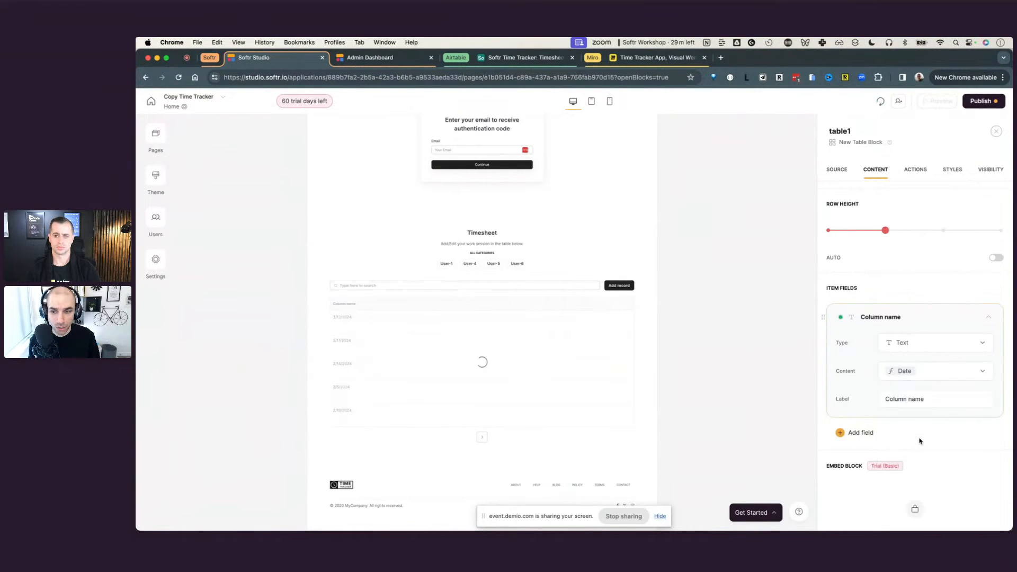
{"action": "triple_click", "coordinate": [911, 399]}
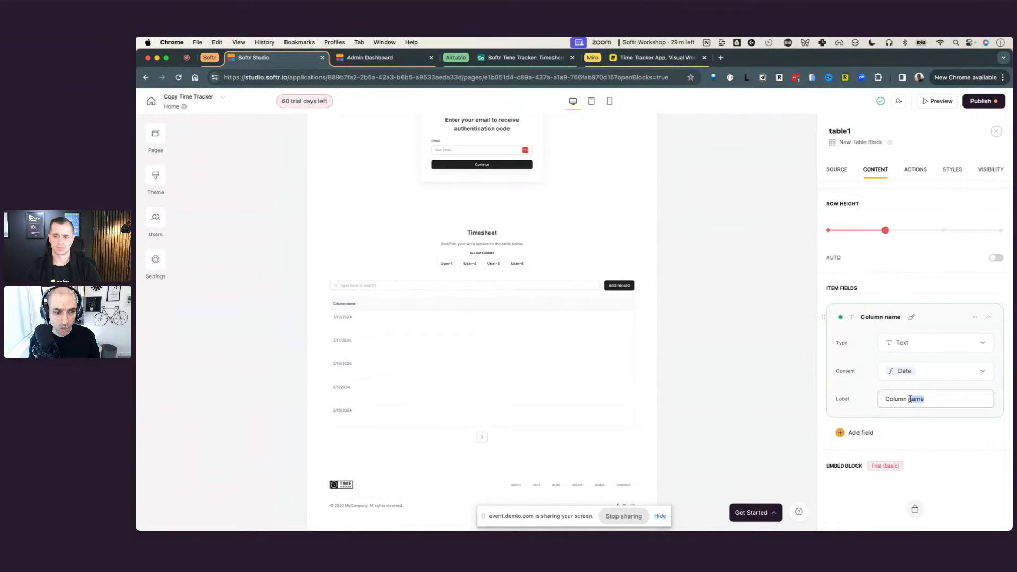
{"action": "type", "text": "Date"}
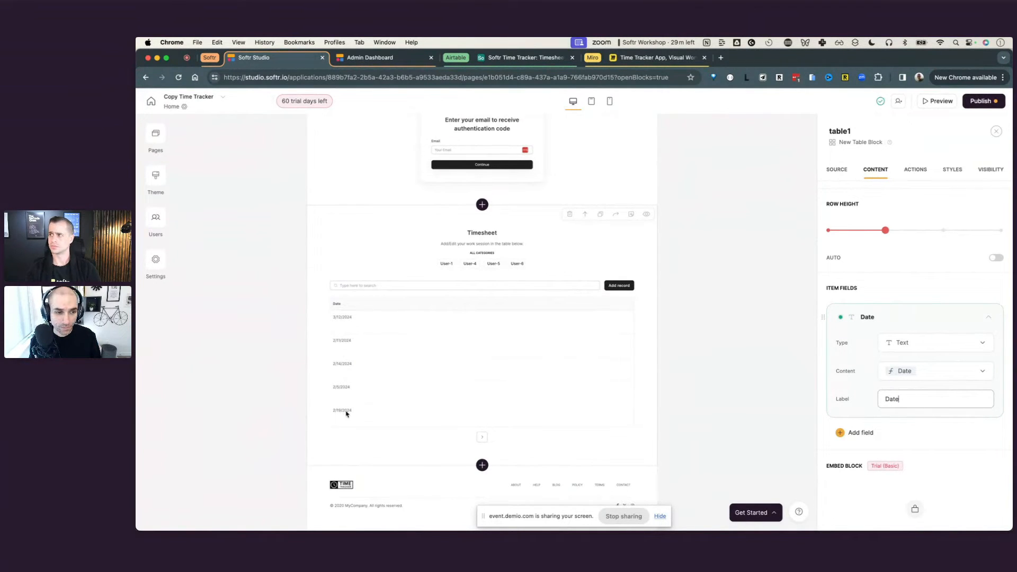
- Add a second Text item field below Date and set its content to Start Time
{"action": "left_click", "coordinate": [861, 433]}
{"action": "scroll", "coordinate": [875, 415], "scroll_direction": "up", "scroll_amount": 5}
{"action": "scroll", "coordinate": [860, 392], "scroll_direction": "down", "scroll_amount": 2}
{"action": "scroll", "coordinate": [861, 394], "scroll_direction": "down", "scroll_amount": 1}
{"action": "scroll", "coordinate": [864, 389], "scroll_direction": "up", "scroll_amount": 1}
{"action": "left_click", "coordinate": [863, 378]}
{"action": "scroll", "coordinate": [907, 411], "scroll_direction": "down", "scroll_amount": 3}
{"action": "left_click", "coordinate": [920, 361]}
{"action": "type", "text": "star"}
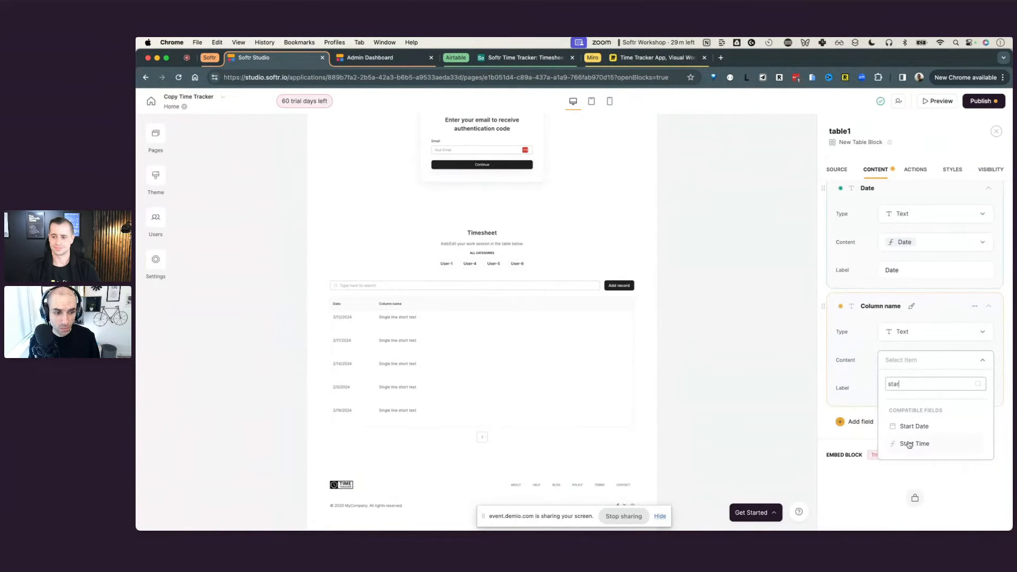
{"action": "left_click", "coordinate": [914, 448]}
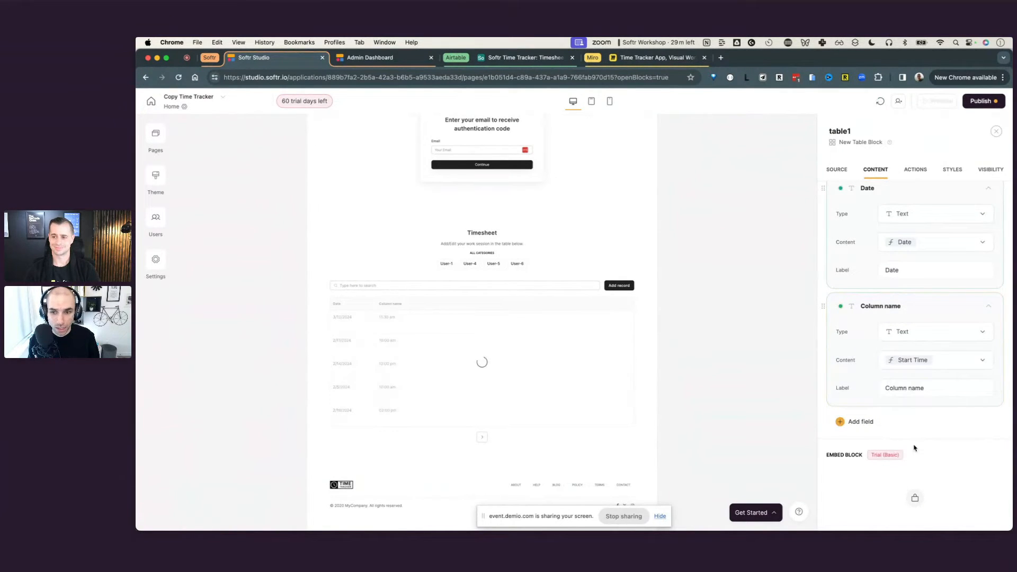
- Label the second item field of the table block "Start Time"
{"action": "left_click", "coordinate": [920, 388]}
{"action": "left_click_drag", "start_coordinate": [885, 388], "coordinate": [920, 385]}
{"action": "type", "text": "Start Time"}
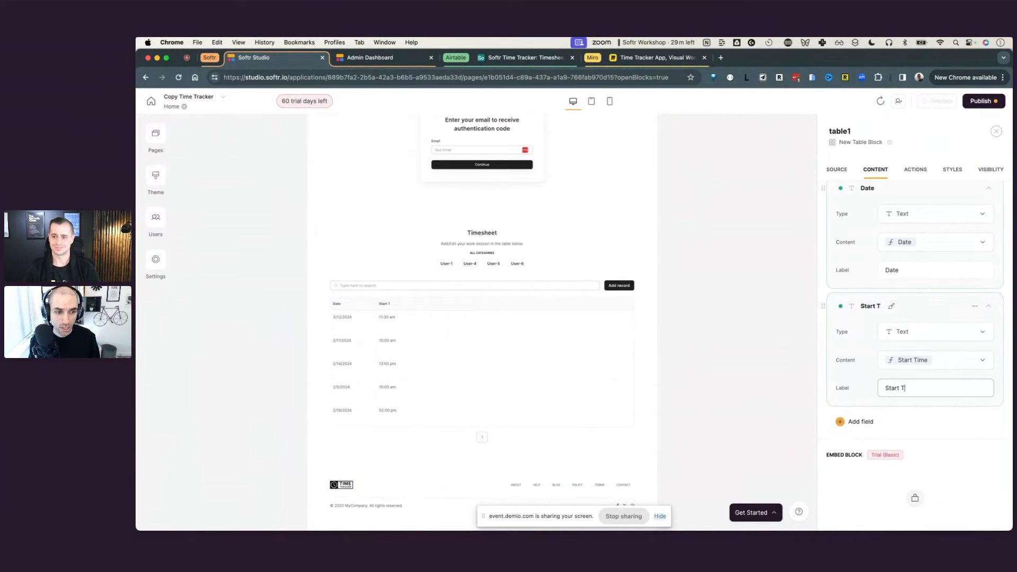
- Duplicate the Start Time item field, set the copy's content to End time and its label to "End Time", and collapse the expanded fields
{"action": "left_click", "coordinate": [975, 306]}
{"action": "left_click", "coordinate": [960, 330]}
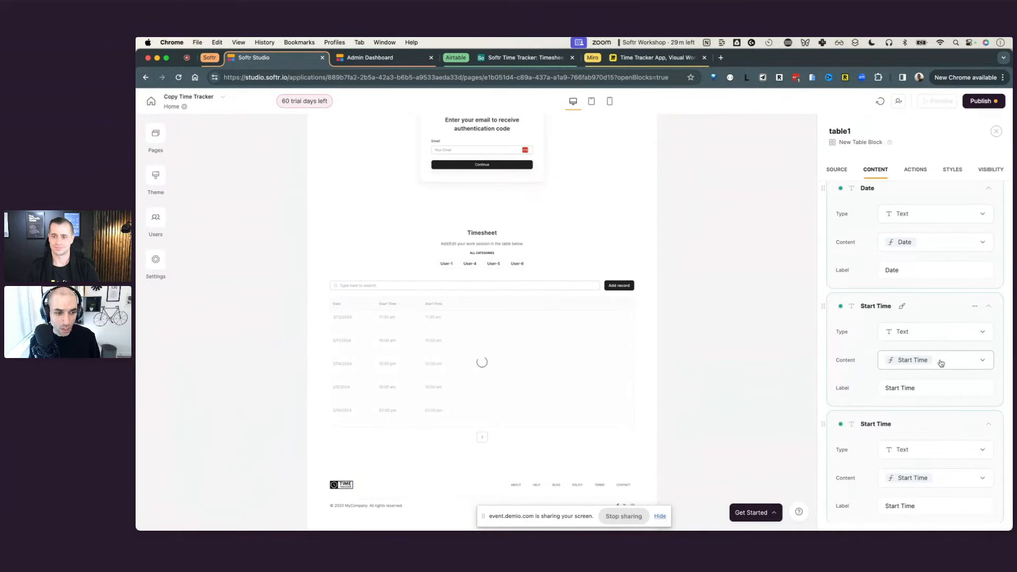
{"action": "scroll", "coordinate": [941, 364], "scroll_direction": "down", "scroll_amount": 1}
{"action": "left_click", "coordinate": [938, 434]}
{"action": "type", "text": "en"}
{"action": "left_click", "coordinate": [912, 406]}
{"action": "left_click_drag", "start_coordinate": [920, 455], "coordinate": [884, 454]}
{"action": "type", "text": "End Time"}
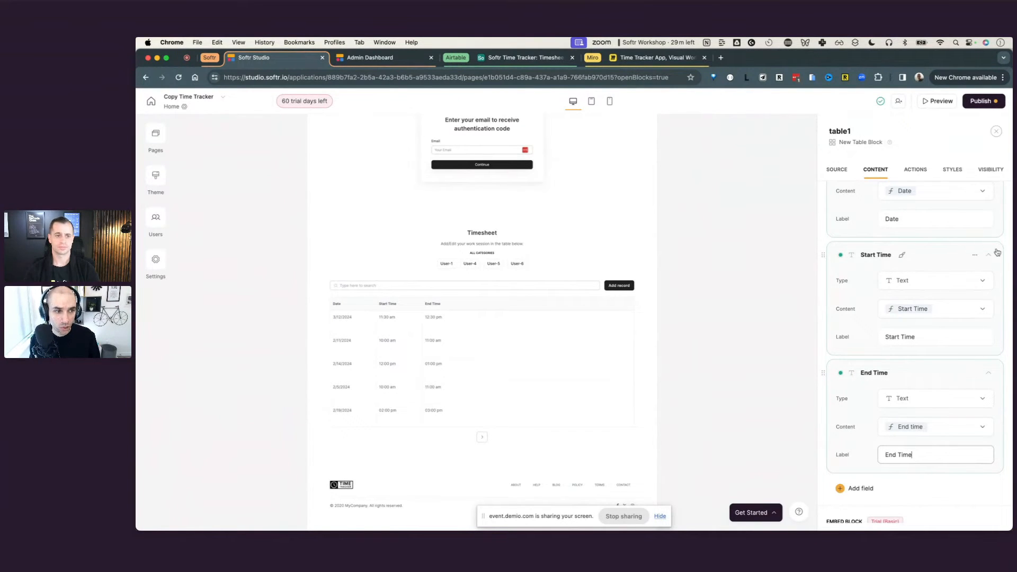
{"action": "left_click", "coordinate": [989, 255]}
{"action": "left_click", "coordinate": [990, 284]}
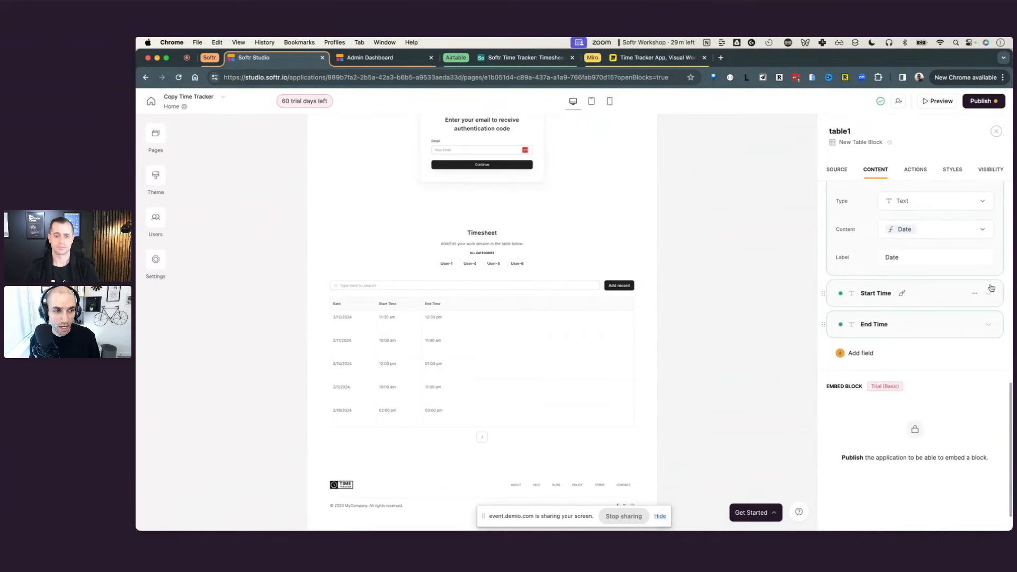
{"action": "left_click", "coordinate": [989, 190]}
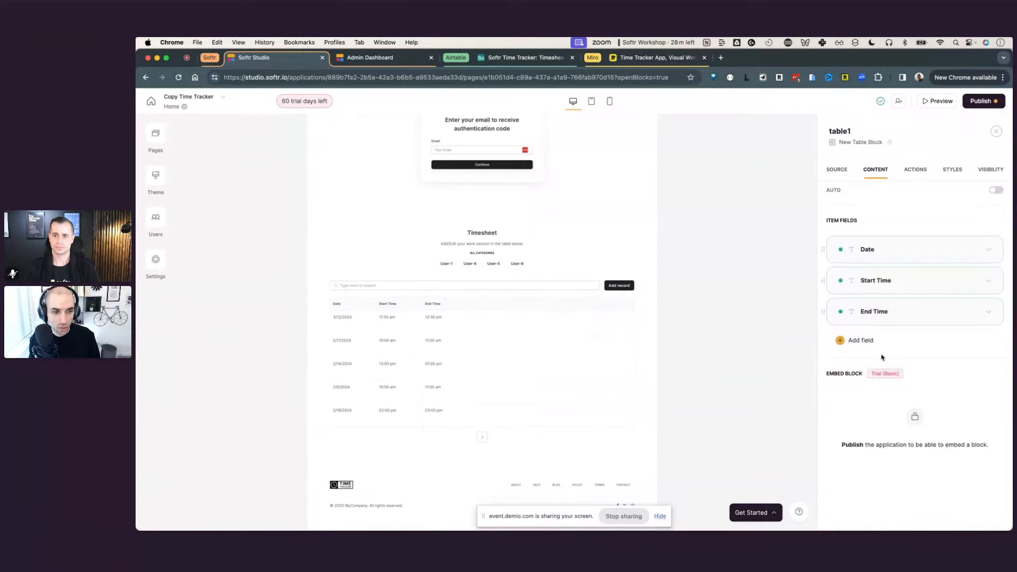
- Add a Text item field with Duration as its content and label it "Duration"
{"action": "left_click", "coordinate": [864, 342]}
{"action": "left_click", "coordinate": [870, 382]}
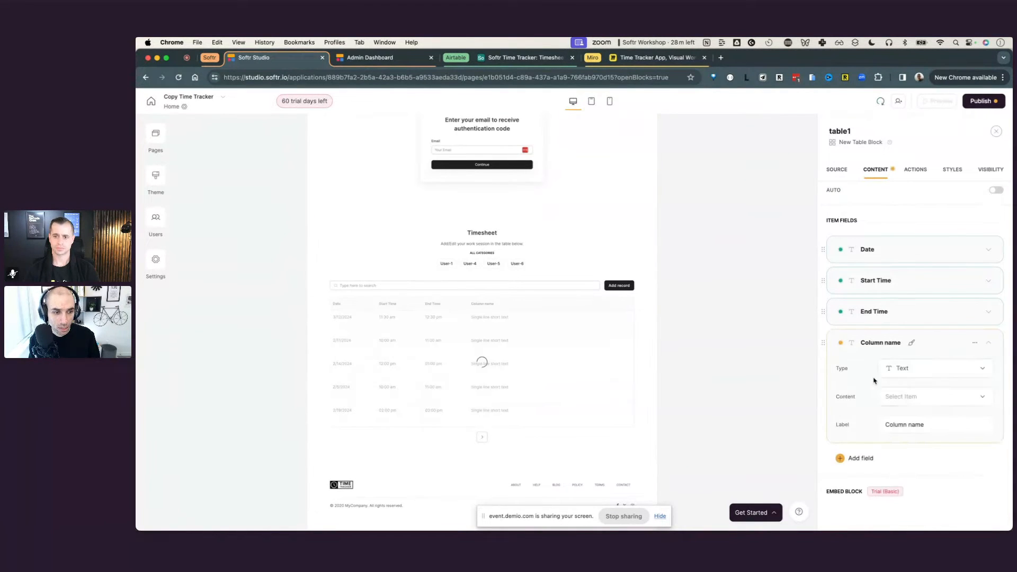
{"action": "left_click", "coordinate": [925, 404]}
{"action": "type", "text": "dur"}
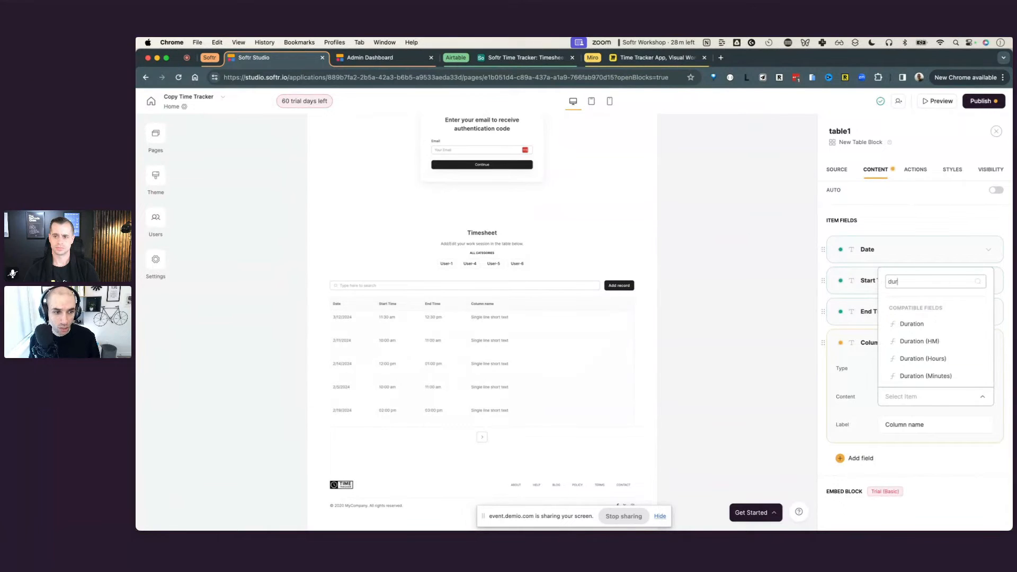
{"action": "left_click", "coordinate": [922, 324]}
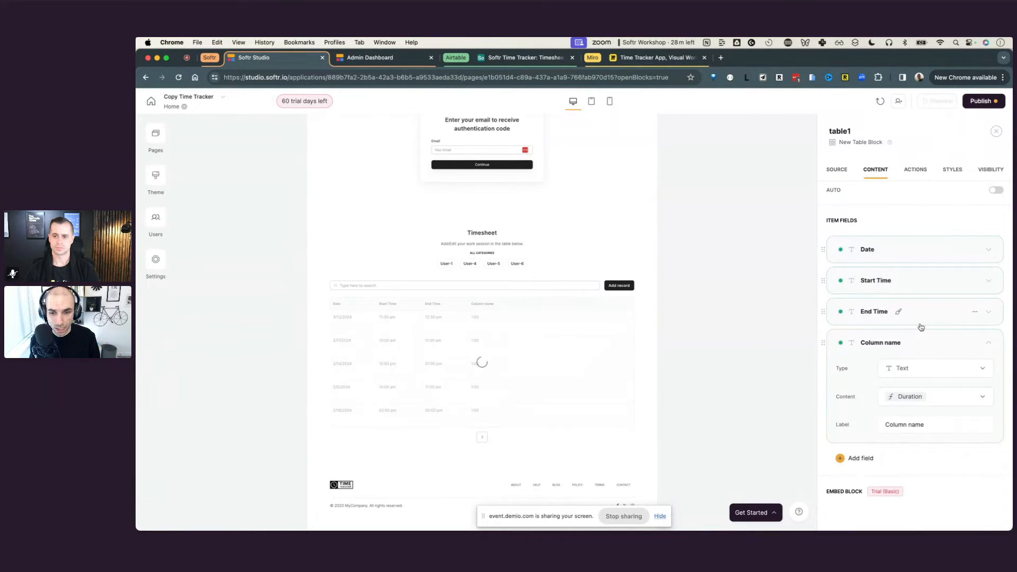
{"action": "left_click", "coordinate": [897, 424]}
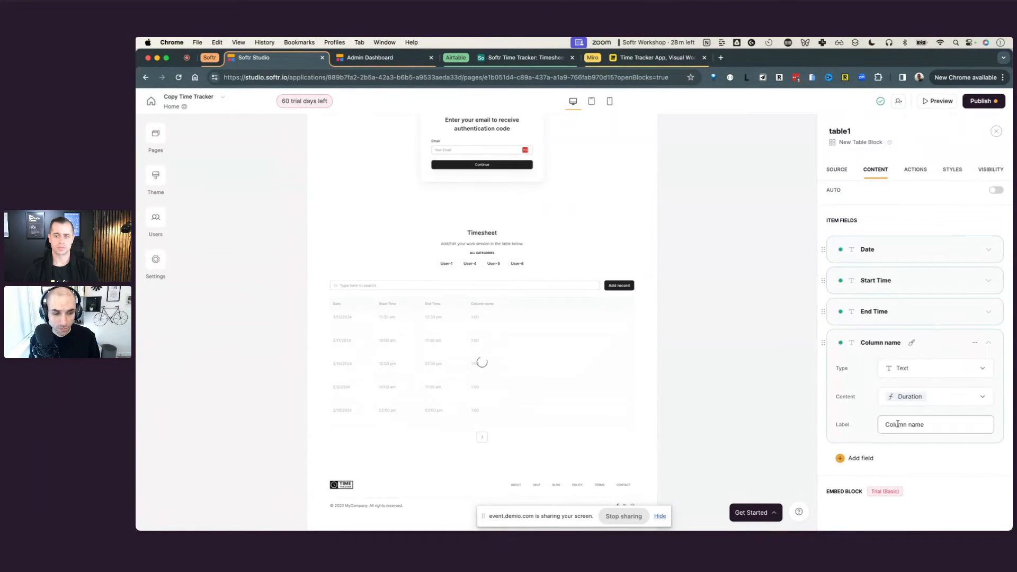
{"action": "triple_click", "coordinate": [897, 424]}
{"action": "type", "text": "Duration"}
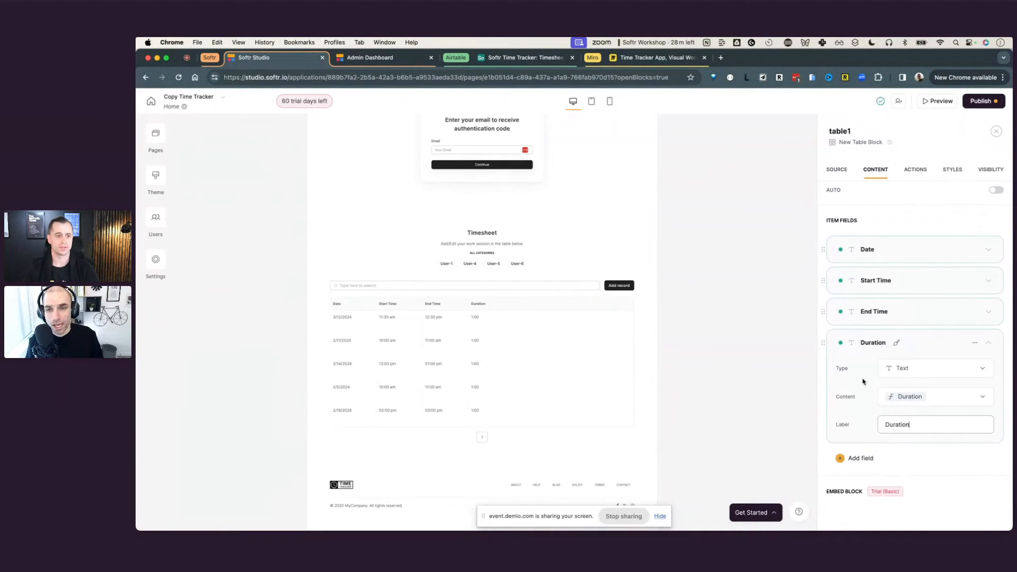
- Review the Duration, Date and time columns of the Timesheet table in Airtable and return to Softr Studio
{"action": "left_click", "coordinate": [539, 59]}
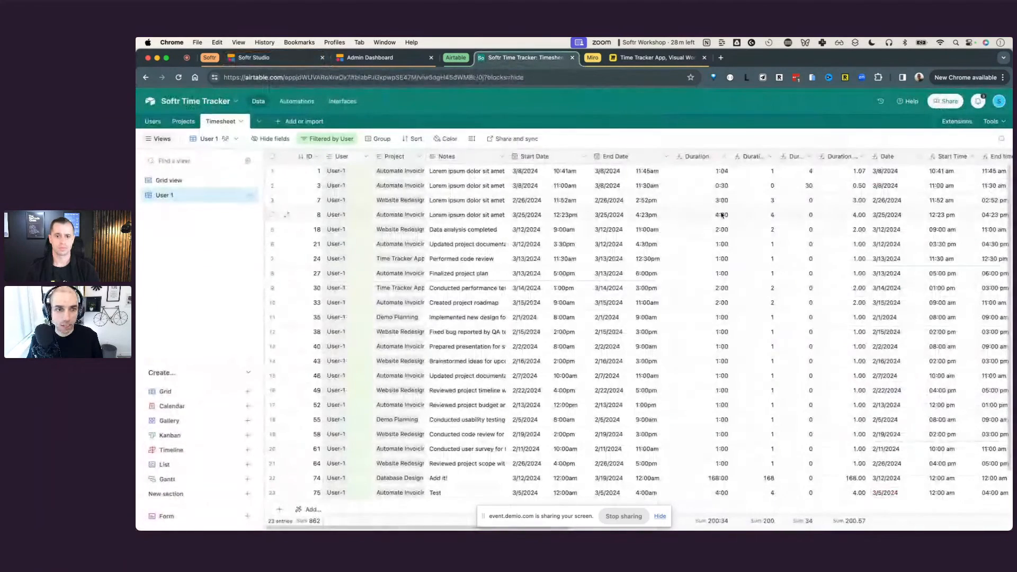
{"action": "scroll", "coordinate": [726, 223], "scroll_direction": "right", "scroll_amount": 2}
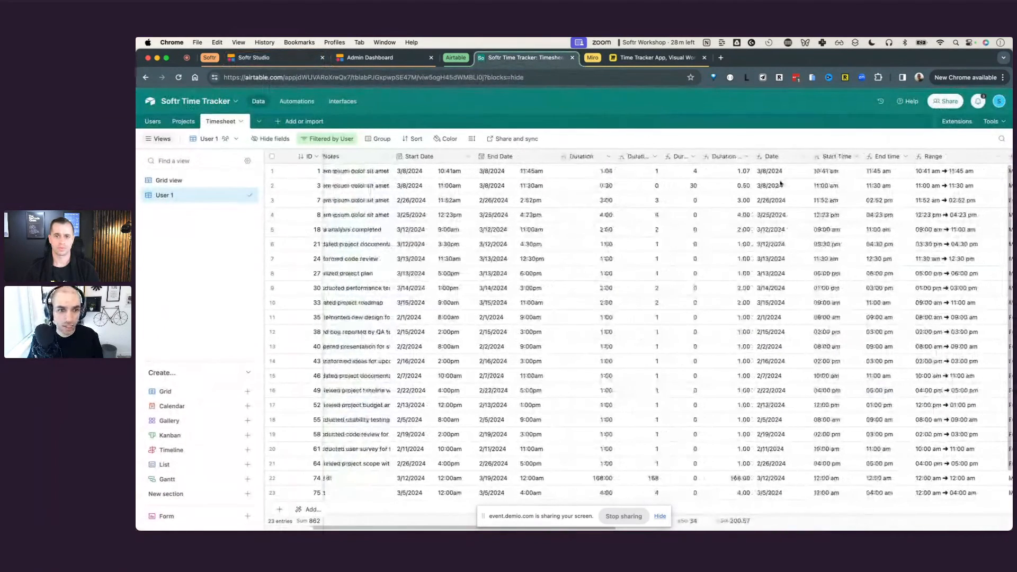
{"action": "left_click", "coordinate": [779, 174]}
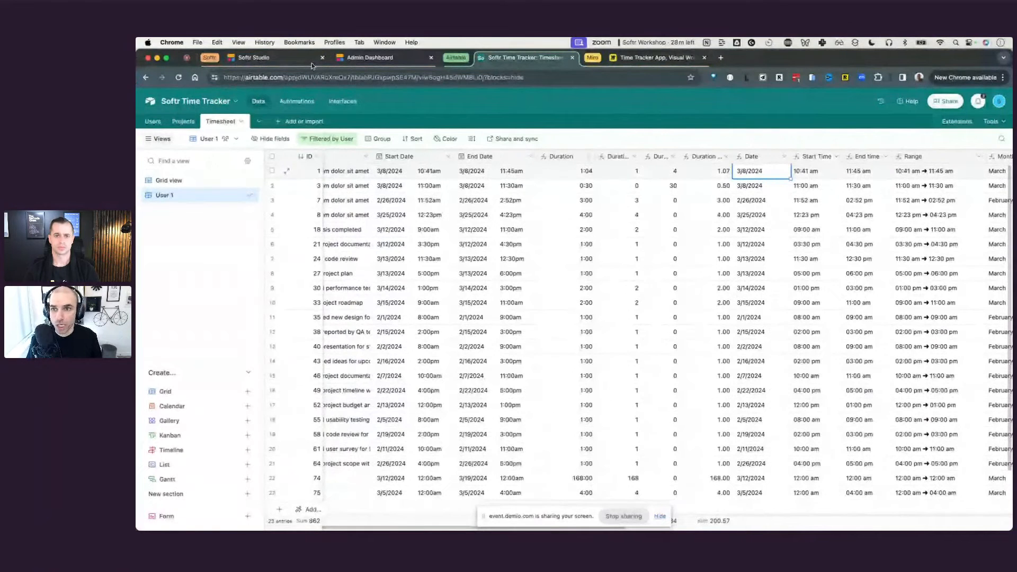
{"action": "left_click", "coordinate": [281, 59]}
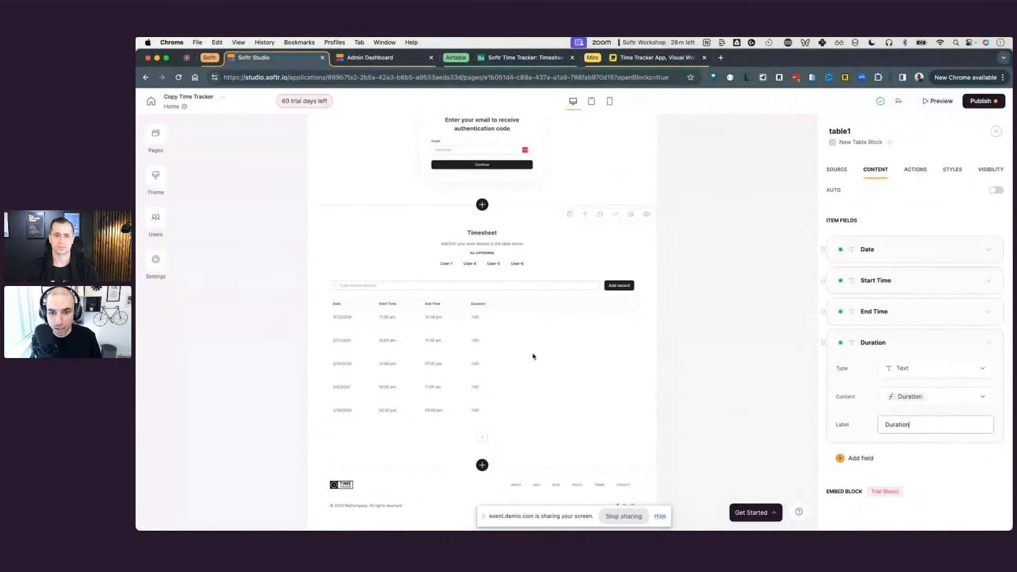
- Add a Text item field below Duration with Notes as its content and label it "Notes"
{"action": "left_click", "coordinate": [861, 459]}
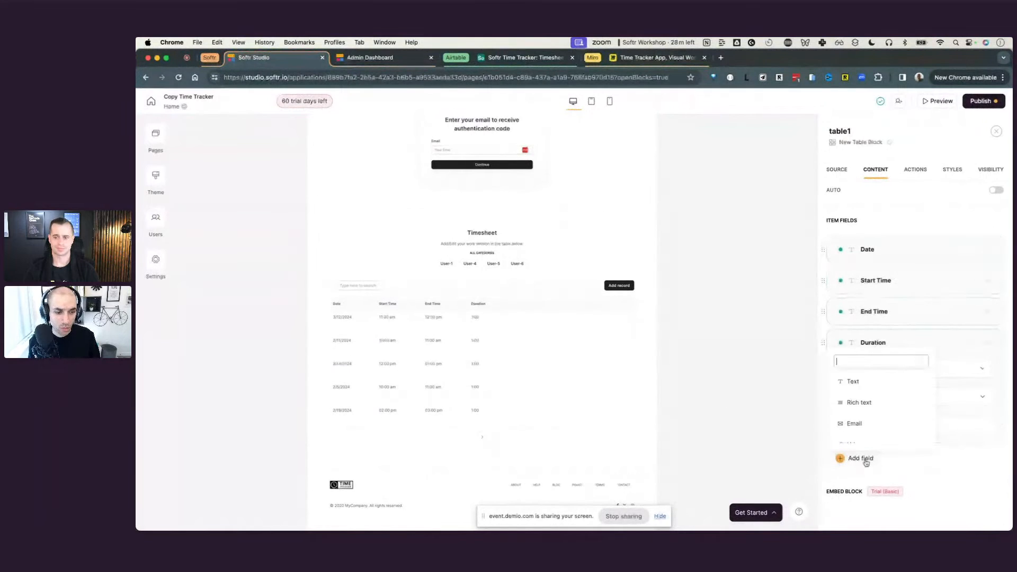
{"action": "left_click", "coordinate": [875, 385]}
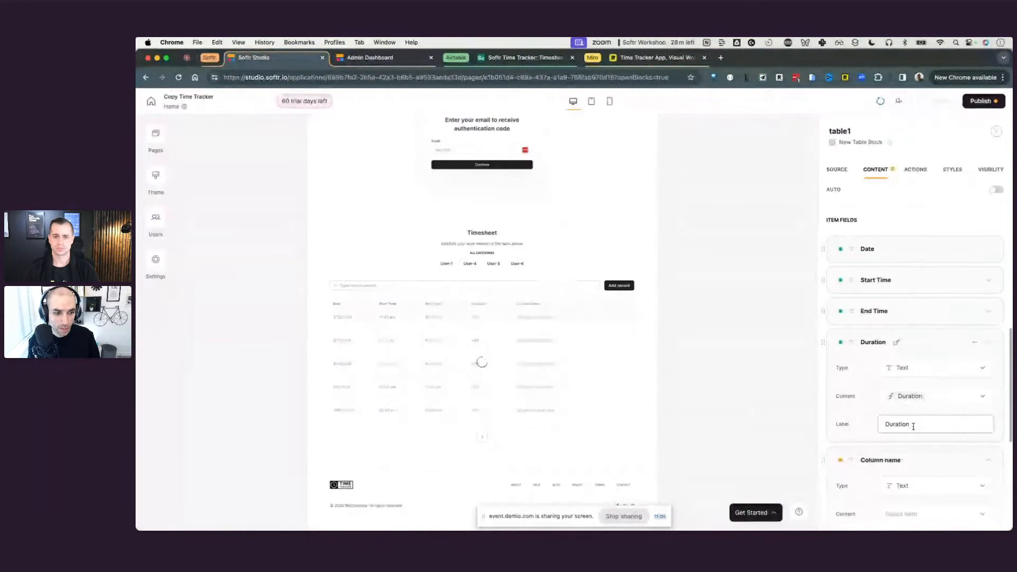
{"action": "scroll", "coordinate": [913, 426], "scroll_direction": "down", "scroll_amount": 3}
{"action": "left_click", "coordinate": [935, 445]}
{"action": "type", "text": "no"}
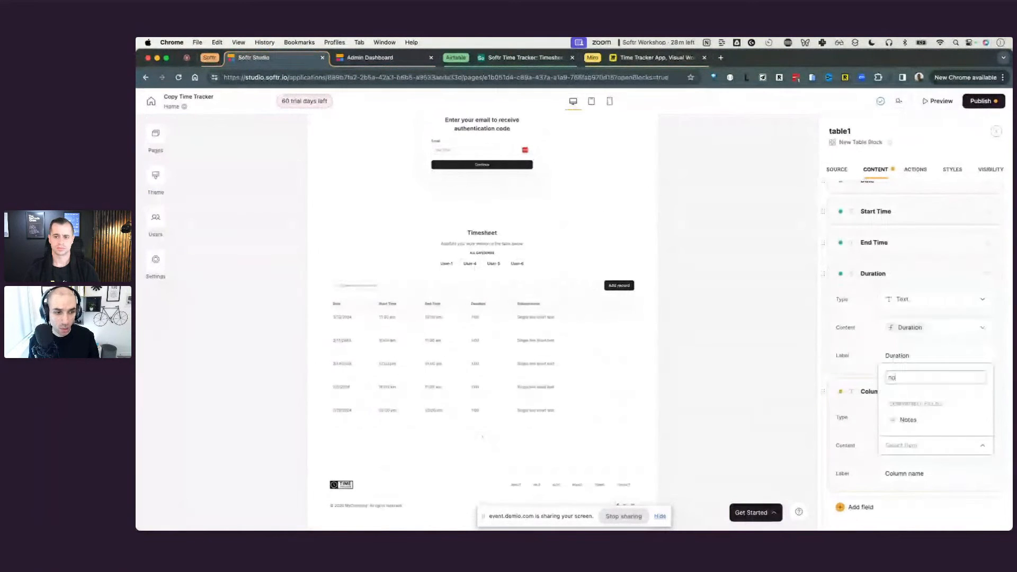
{"action": "type", "text": "t"}
{"action": "left_click", "coordinate": [908, 420]}
{"action": "left_click", "coordinate": [923, 473]}
{"action": "key", "text": "super+a"}
{"action": "type", "text": "Notes"}
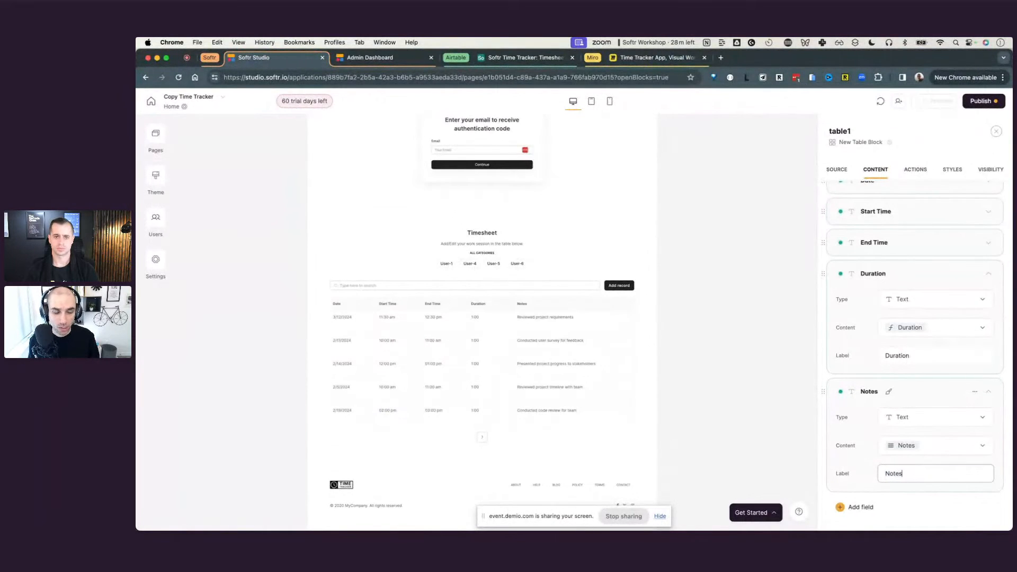
{"action": "left_click", "coordinate": [750, 376]}
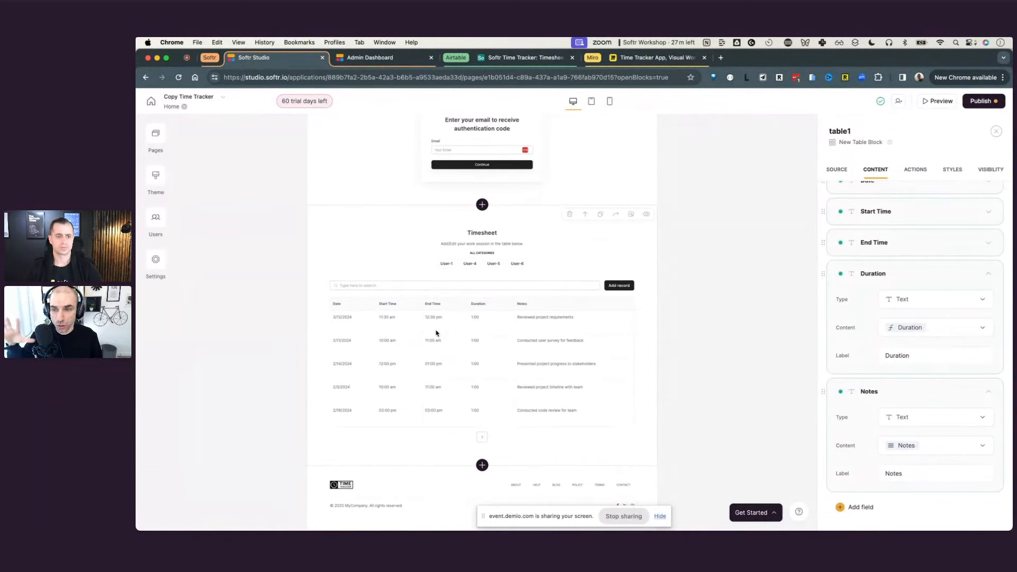
- Preview the Home page as a non-logged-in user, examining the sign-in form, the Timesheet table and the Add record form
{"action": "left_click", "coordinate": [932, 102]}
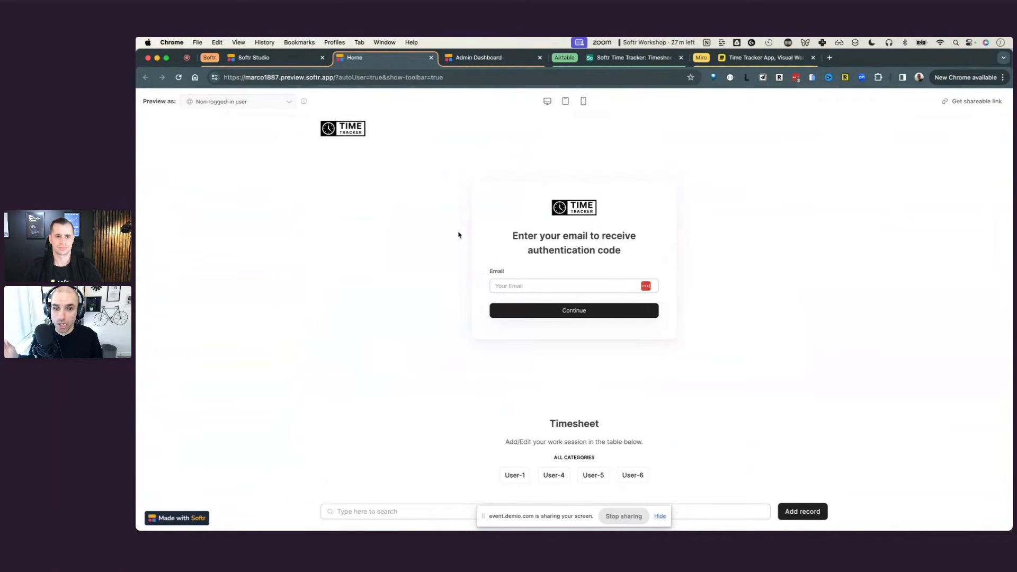
{"action": "left_click_drag", "start_coordinate": [523, 240], "coordinate": [614, 253]}
{"action": "scroll", "coordinate": [672, 261], "scroll_direction": "down", "scroll_amount": 5}
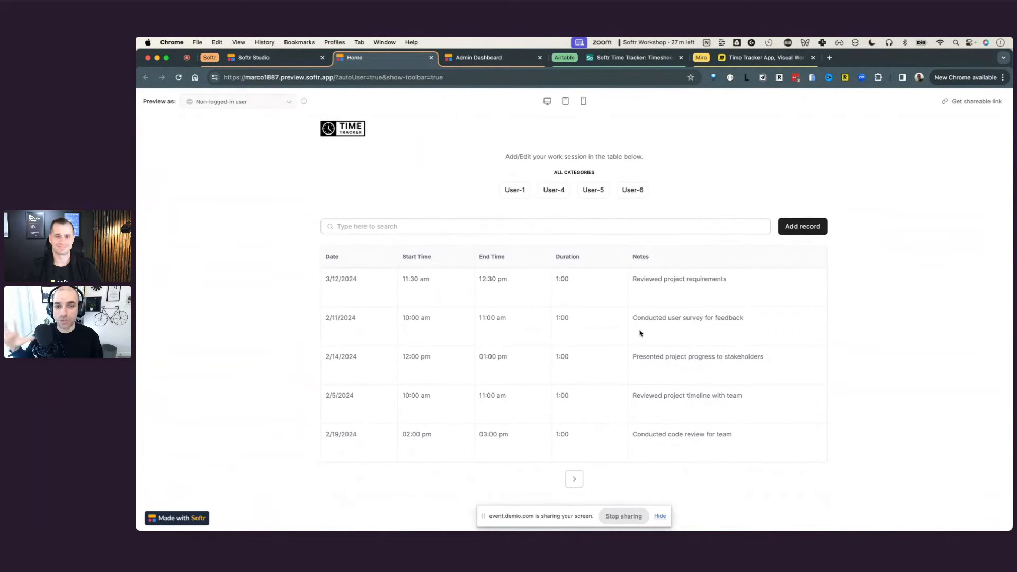
{"action": "scroll", "coordinate": [640, 332], "scroll_direction": "up", "scroll_amount": 1}
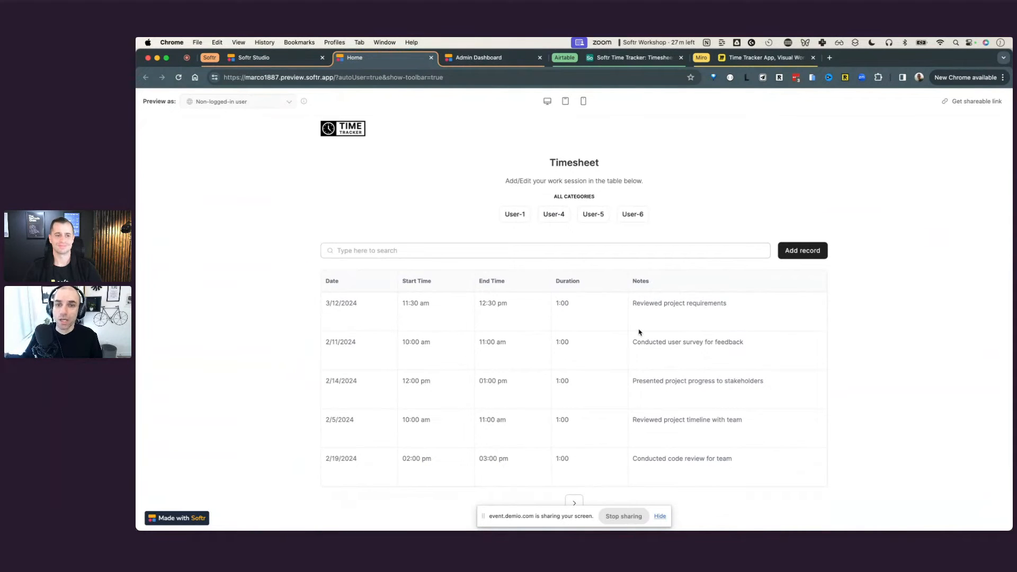
{"action": "scroll", "coordinate": [639, 333], "scroll_direction": "up", "scroll_amount": 1}
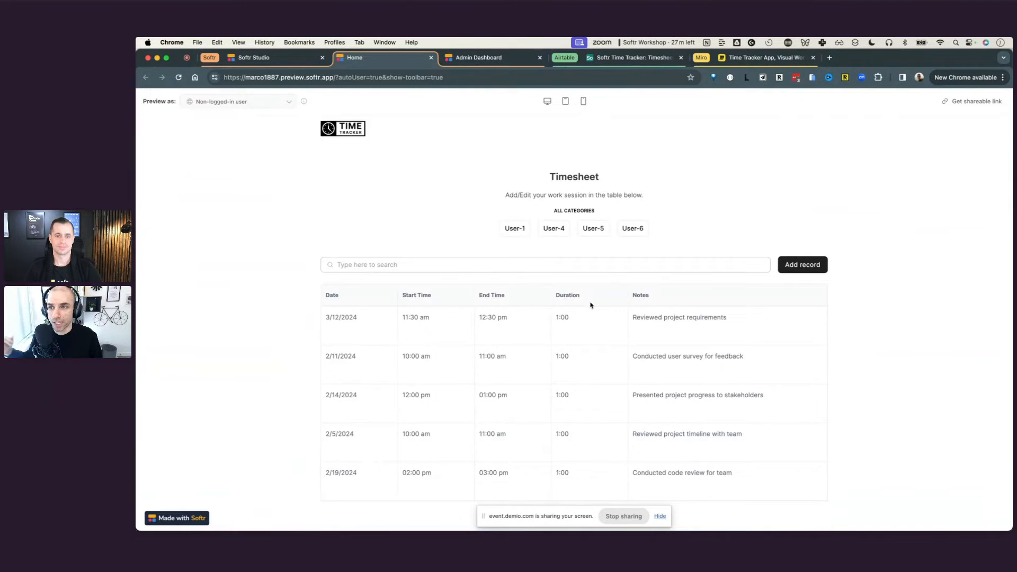
{"action": "scroll", "coordinate": [363, 161], "scroll_direction": "up", "scroll_amount": 4}
{"action": "scroll", "coordinate": [364, 161], "scroll_direction": "down", "scroll_amount": 3}
{"action": "scroll", "coordinate": [363, 161], "scroll_direction": "down", "scroll_amount": 3}
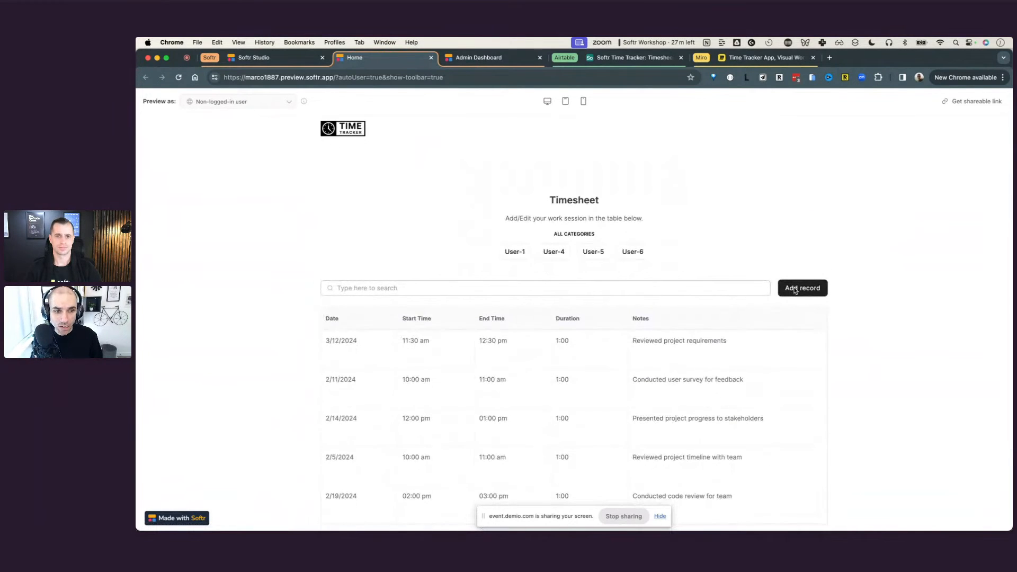
{"action": "left_click", "coordinate": [795, 290]}
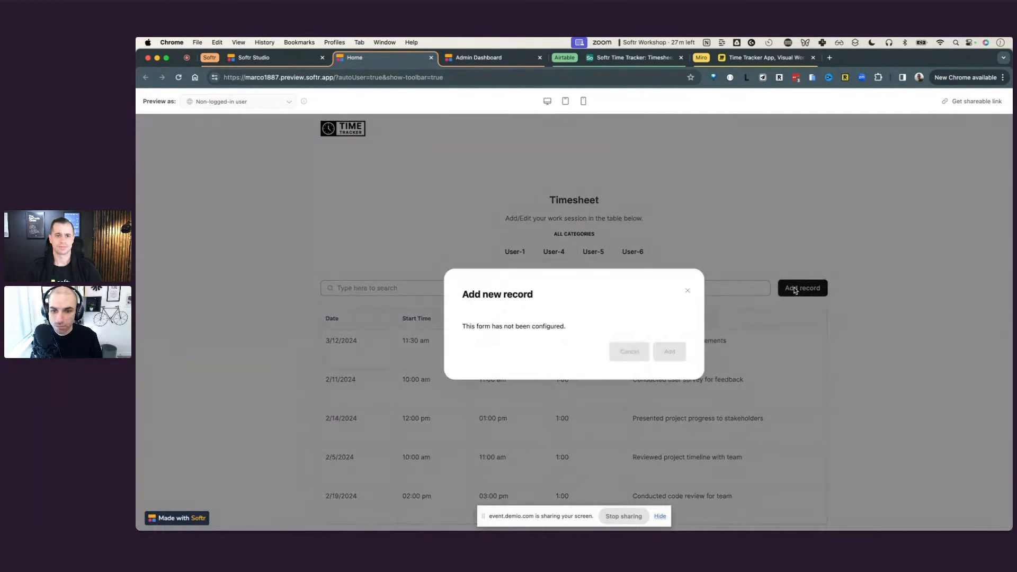
{"action": "left_click", "coordinate": [687, 293]}
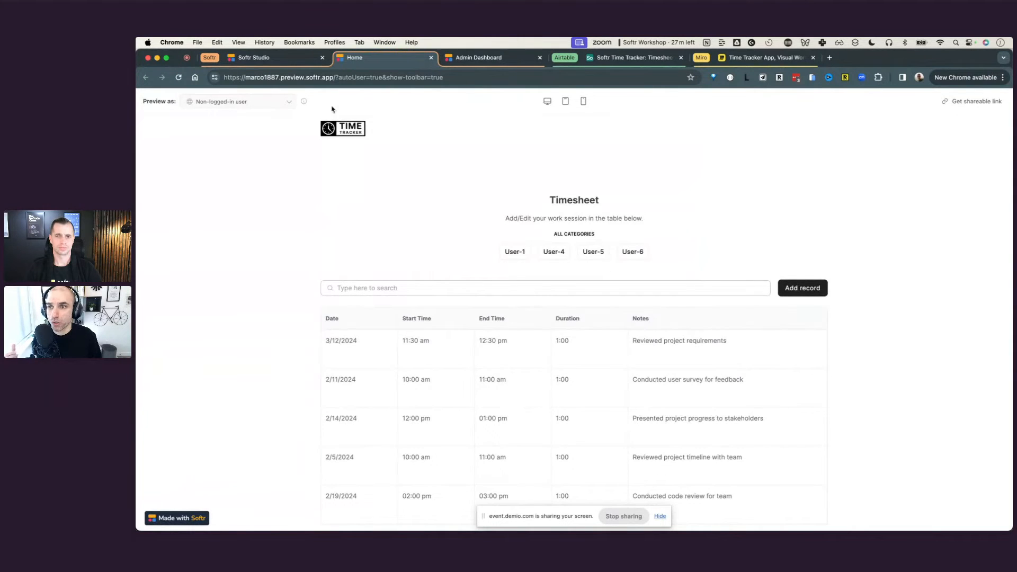
- Return to Softr Studio and restrict the Timesheet table block's visibility to Logged-in users
{"action": "left_click", "coordinate": [284, 61]}
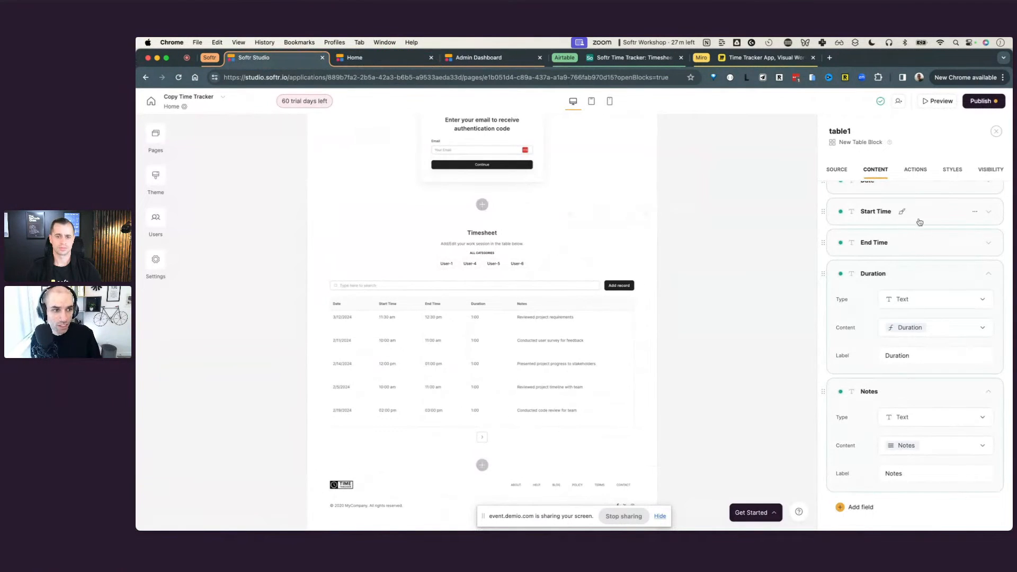
{"action": "left_click", "coordinate": [990, 170]}
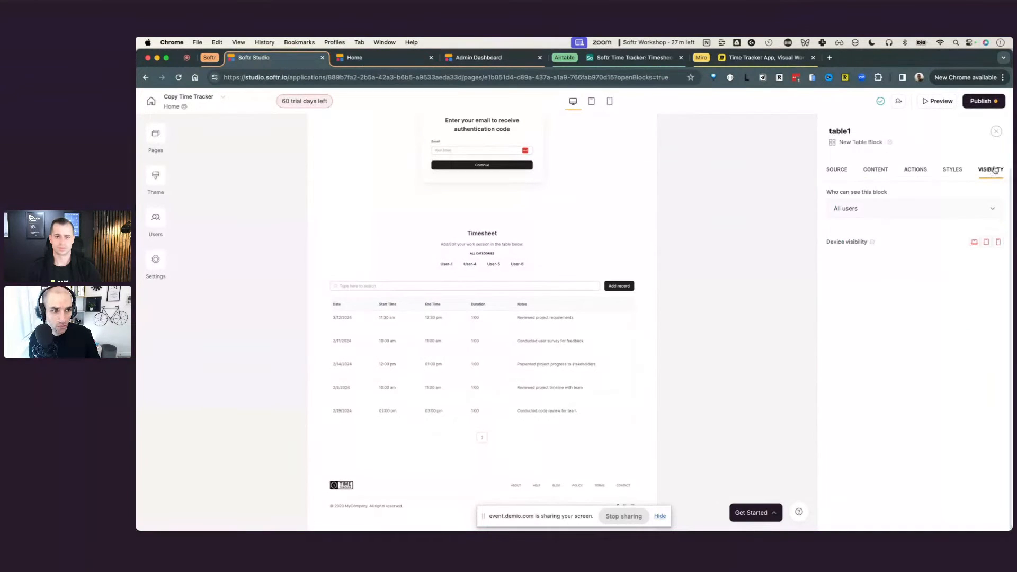
{"action": "left_click", "coordinate": [968, 207]}
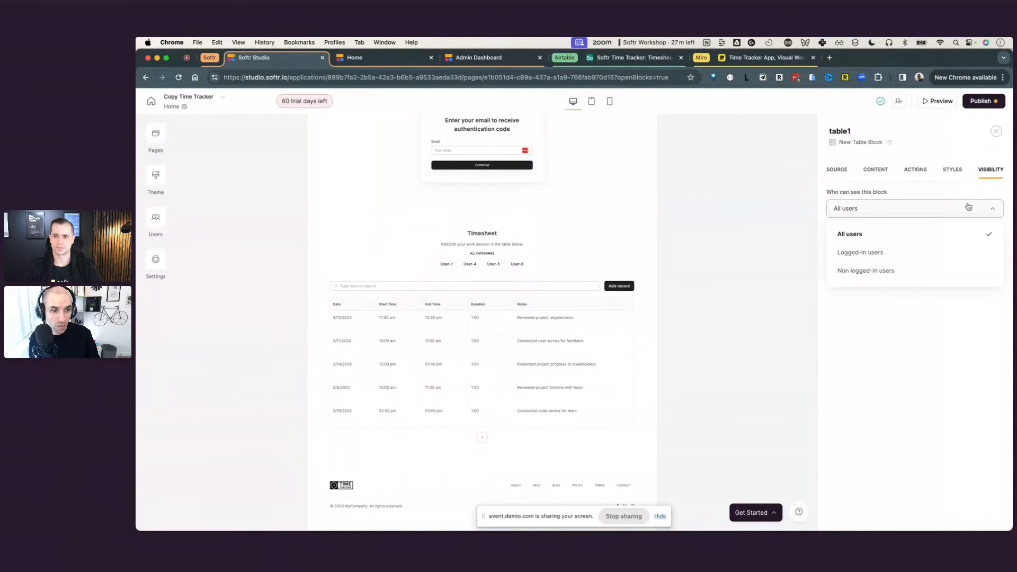
{"action": "left_click", "coordinate": [925, 260]}
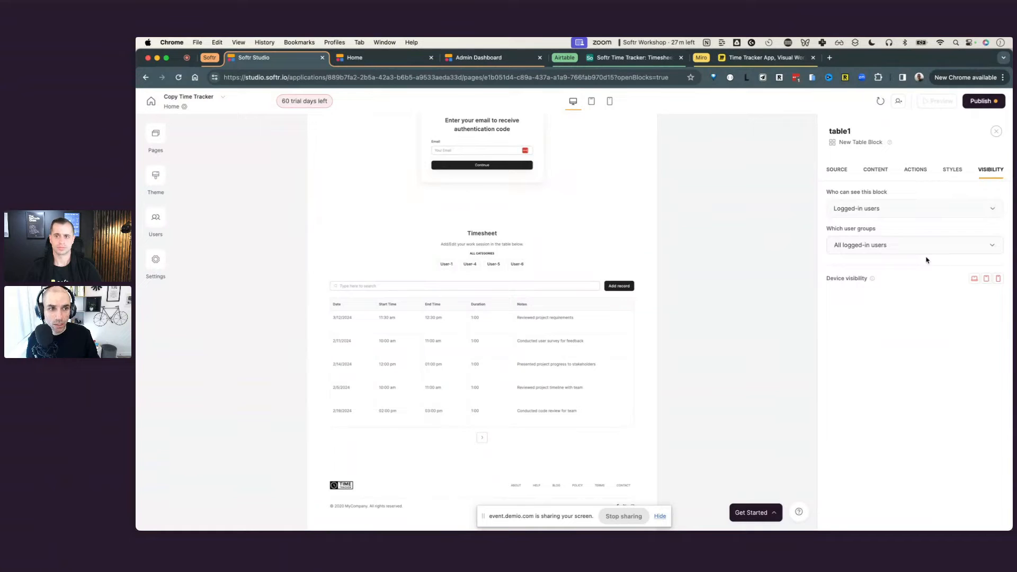
- Preview the Home page logged out and as the first listed Contractor user to check the table's visibility, and return to Softr Studio
{"action": "left_click", "coordinate": [941, 101]}
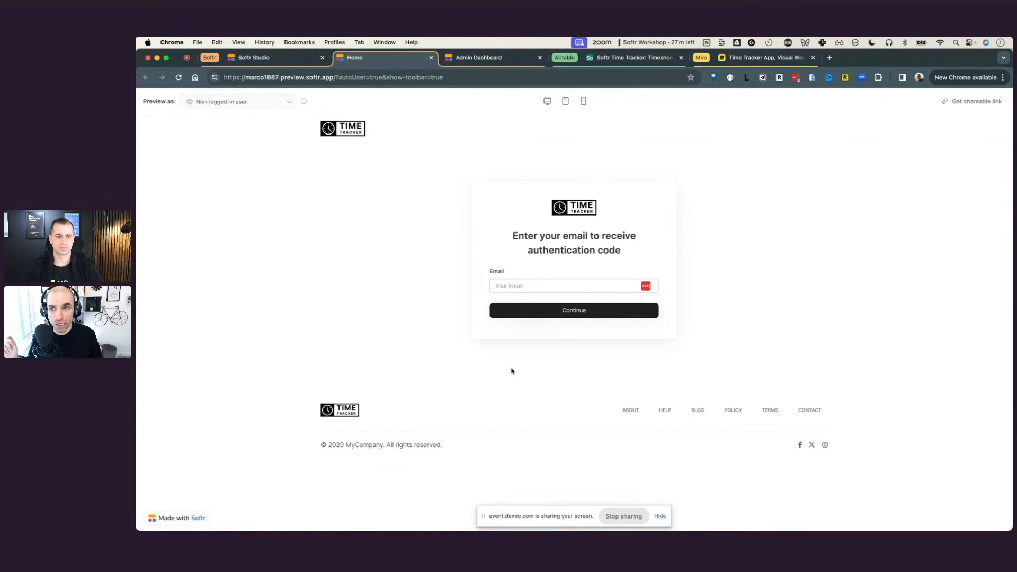
{"action": "left_click", "coordinate": [291, 108]}
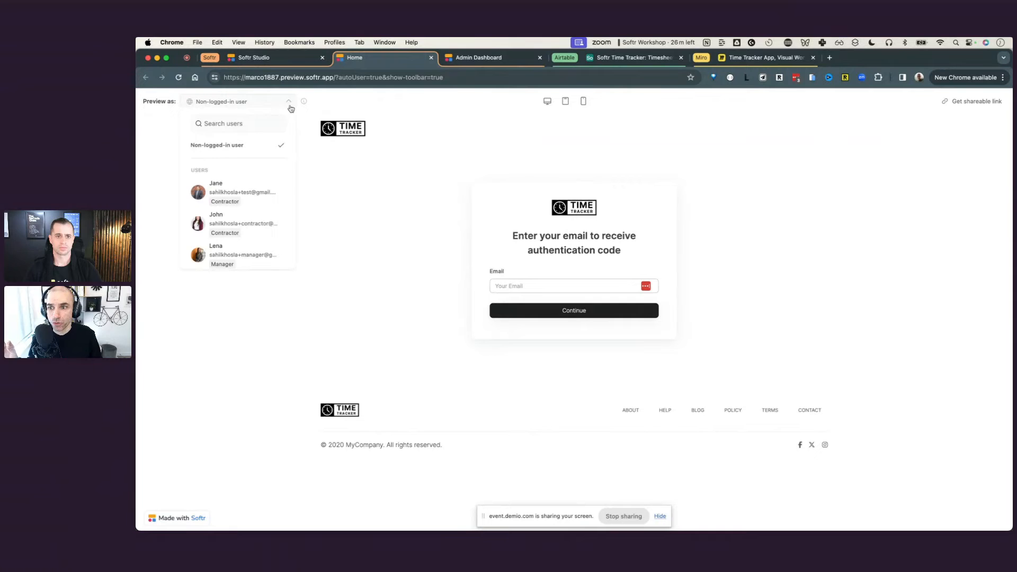
{"action": "left_click", "coordinate": [274, 197]}
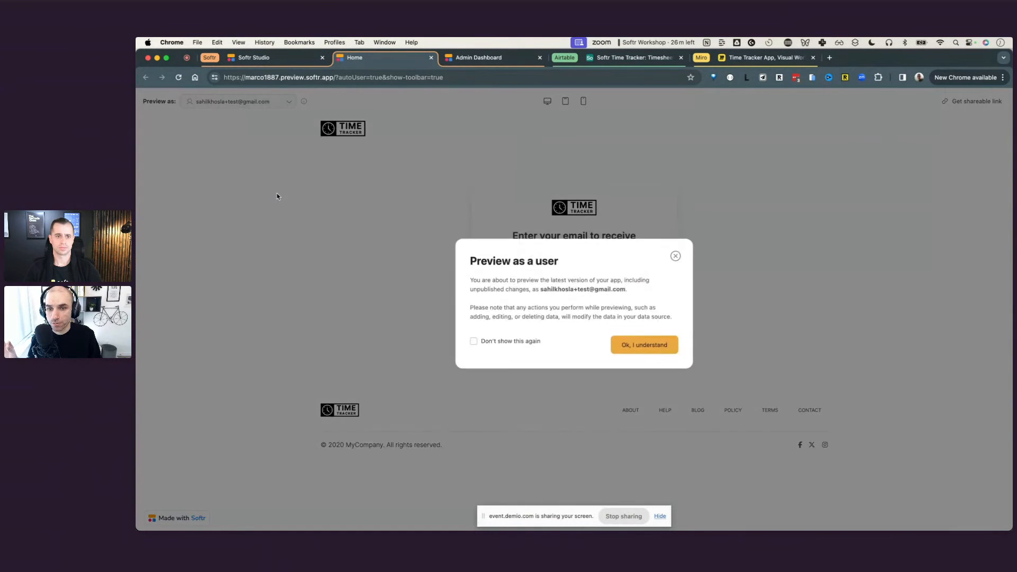
{"action": "left_click", "coordinate": [660, 349]}
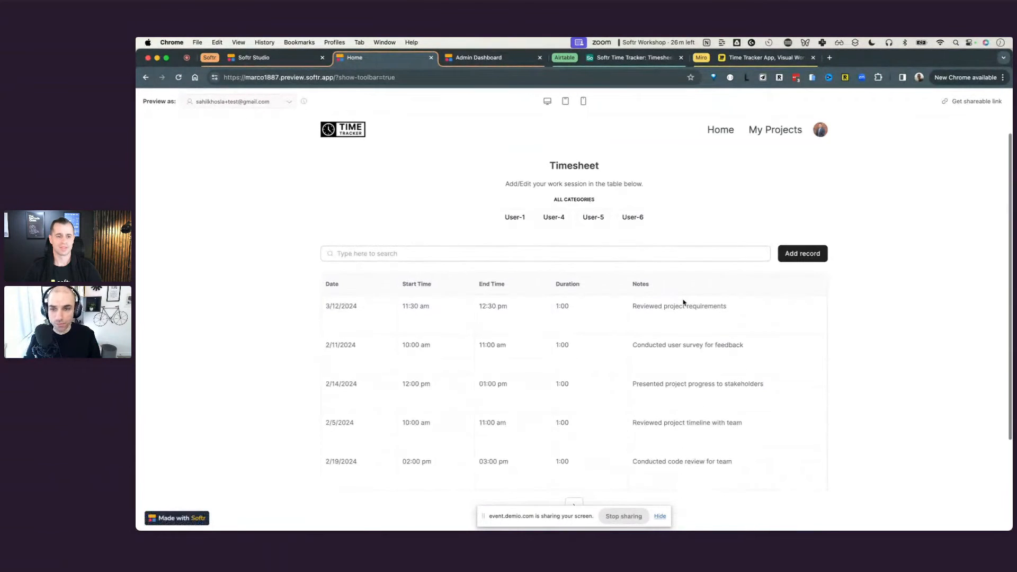
{"action": "left_click", "coordinate": [269, 61]}
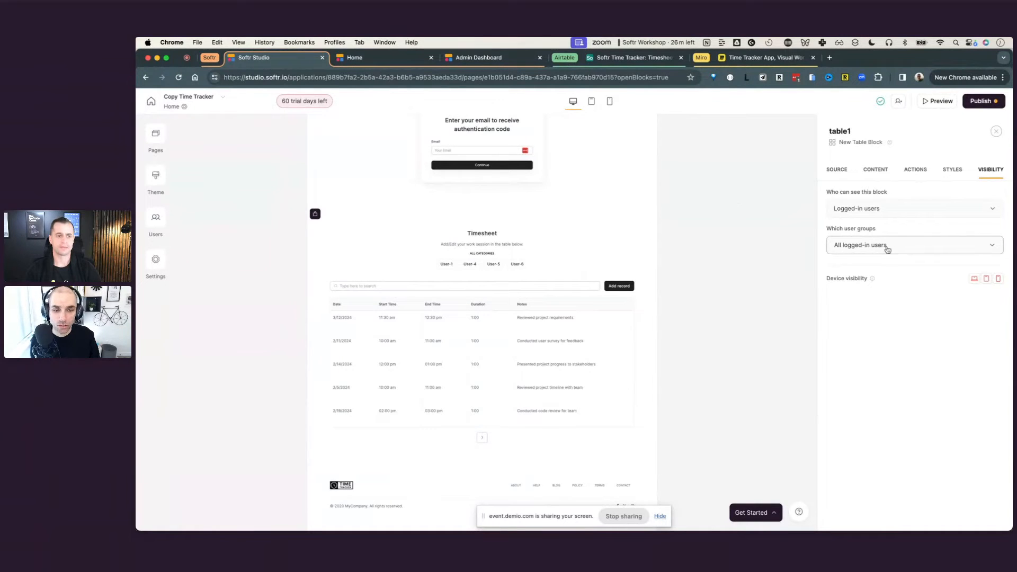
{"action": "scroll", "coordinate": [737, 200], "scroll_direction": "up", "scroll_amount": 3}
{"action": "scroll", "coordinate": [739, 199], "scroll_direction": "down", "scroll_amount": 2}
{"action": "scroll", "coordinate": [748, 198], "scroll_direction": "down", "scroll_amount": 2}
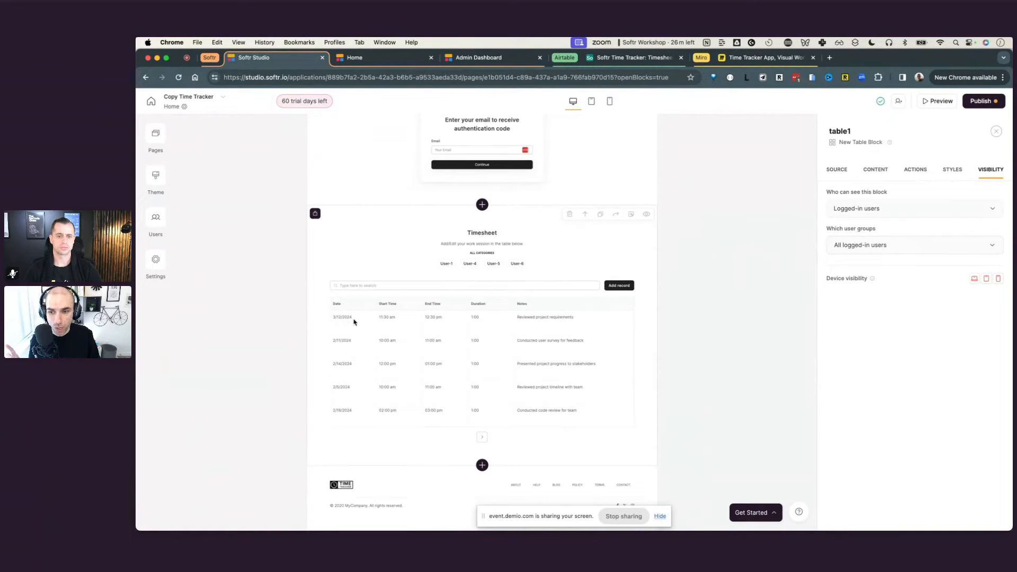
- Open the Timesheet table block's source settings and sort its records by Date // A - Z
{"action": "left_click", "coordinate": [835, 170]}
{"action": "scroll", "coordinate": [873, 244], "scroll_direction": "down", "scroll_amount": 5}
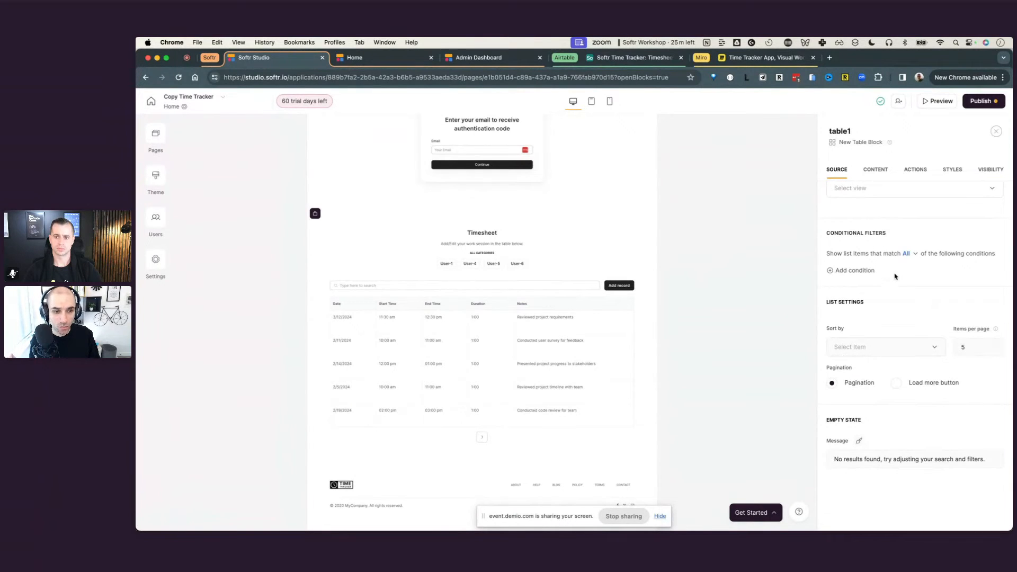
{"action": "left_click", "coordinate": [875, 350]}
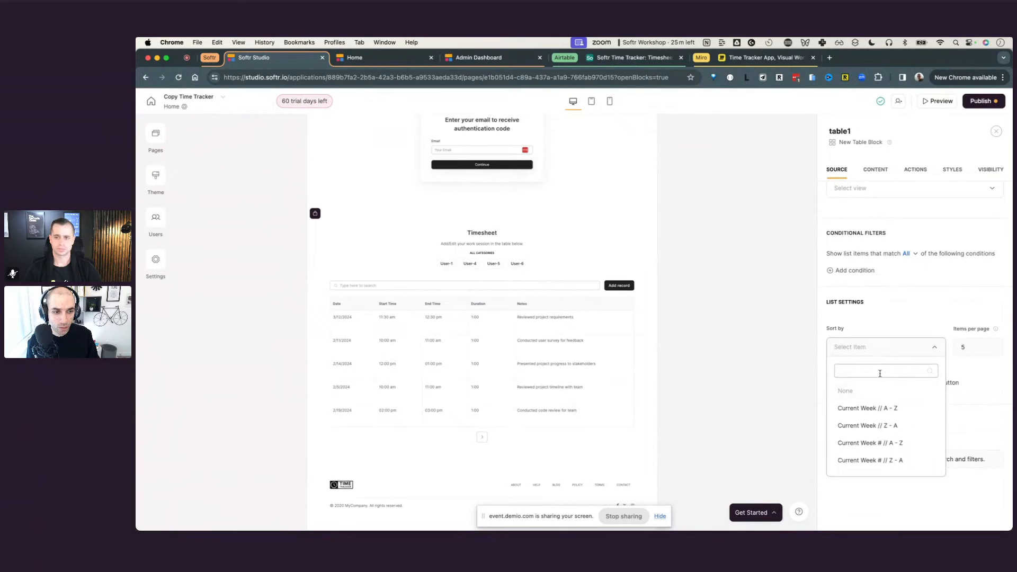
{"action": "type", "text": "dat"}
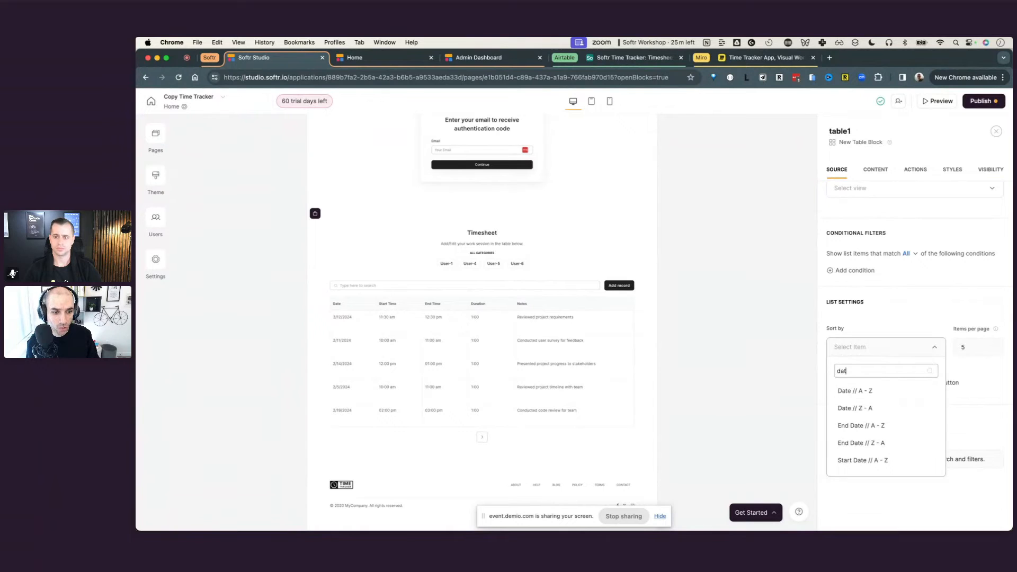
{"action": "left_click", "coordinate": [875, 396]}
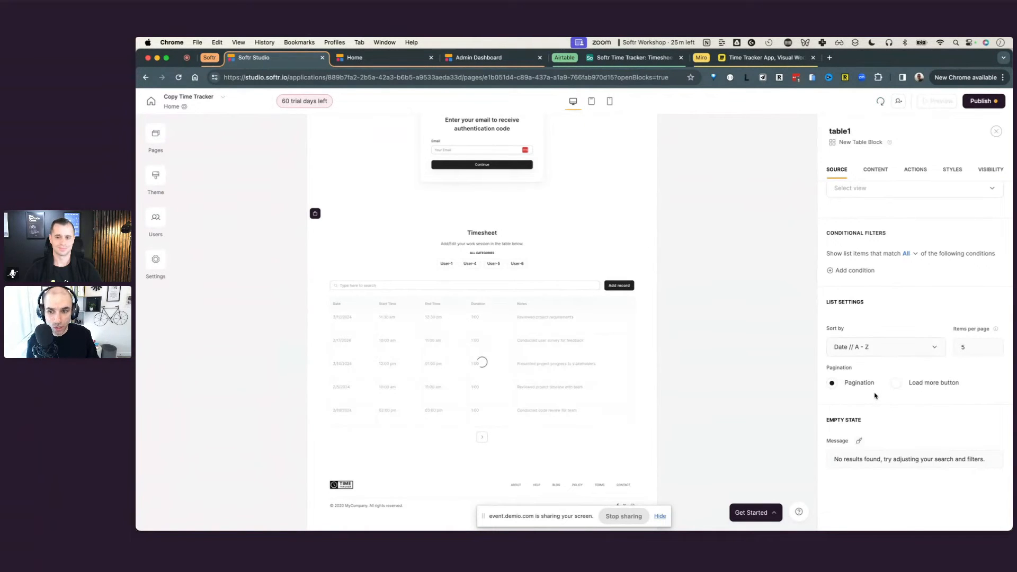
- Change the Timesheet table's sort order to Date // Z - A
{"action": "left_click", "coordinate": [881, 349]}
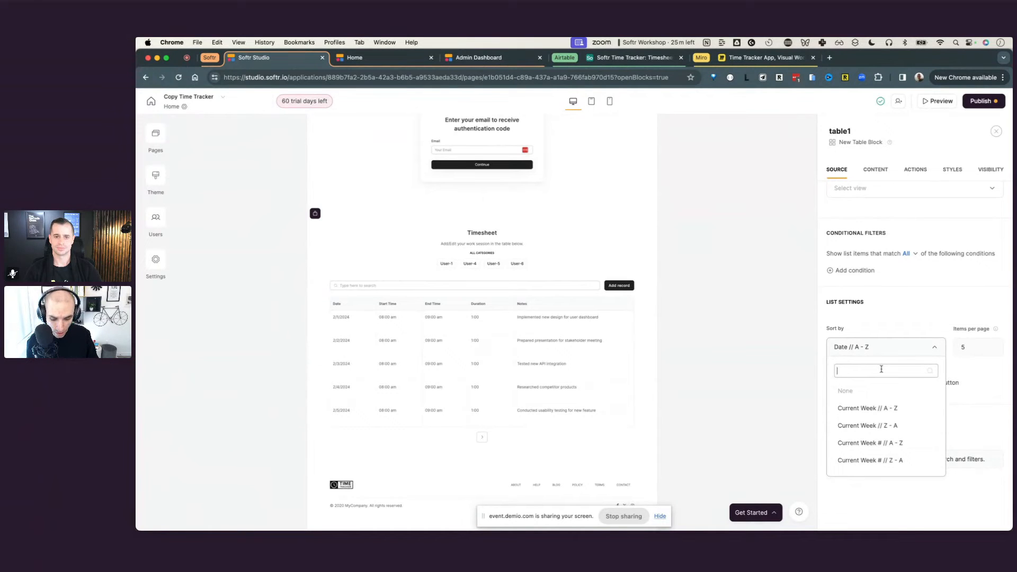
{"action": "type", "text": "date"}
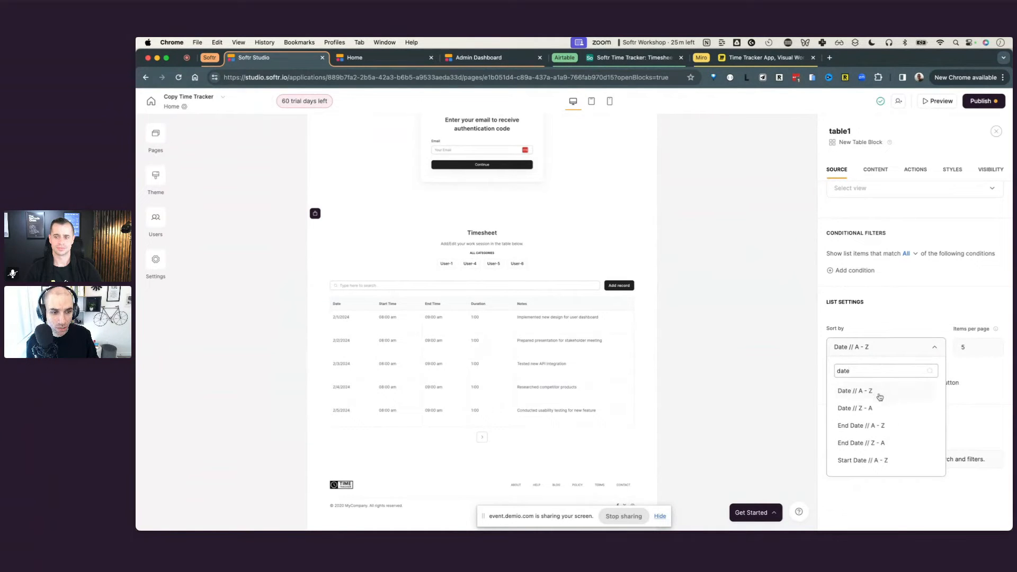
{"action": "left_click", "coordinate": [881, 405]}
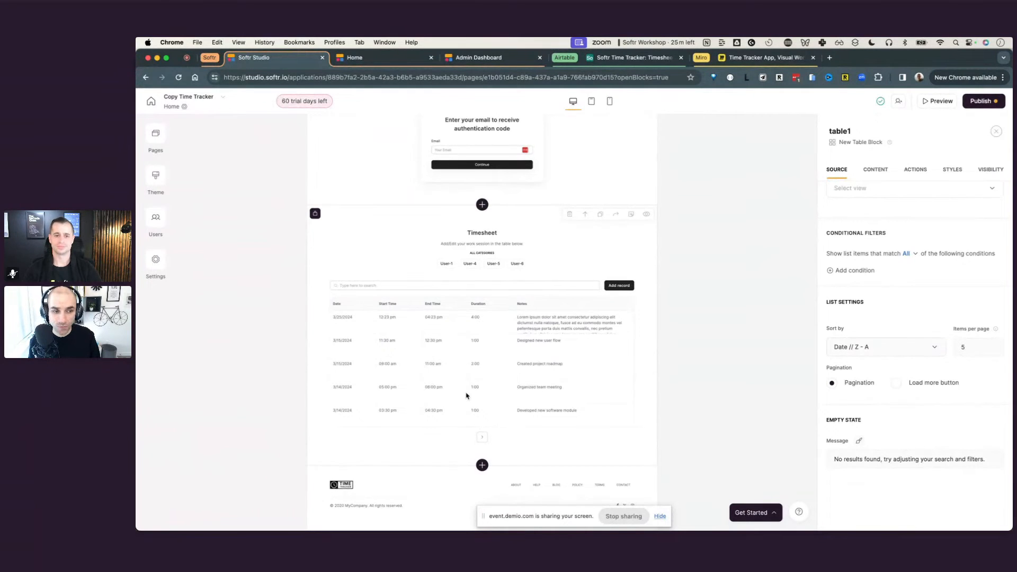
- Set the Timesheet table's items per page to 10 and check the table's length on the page
{"action": "left_click_drag", "start_coordinate": [967, 347], "coordinate": [936, 352]}
{"action": "type", "text": "10"}
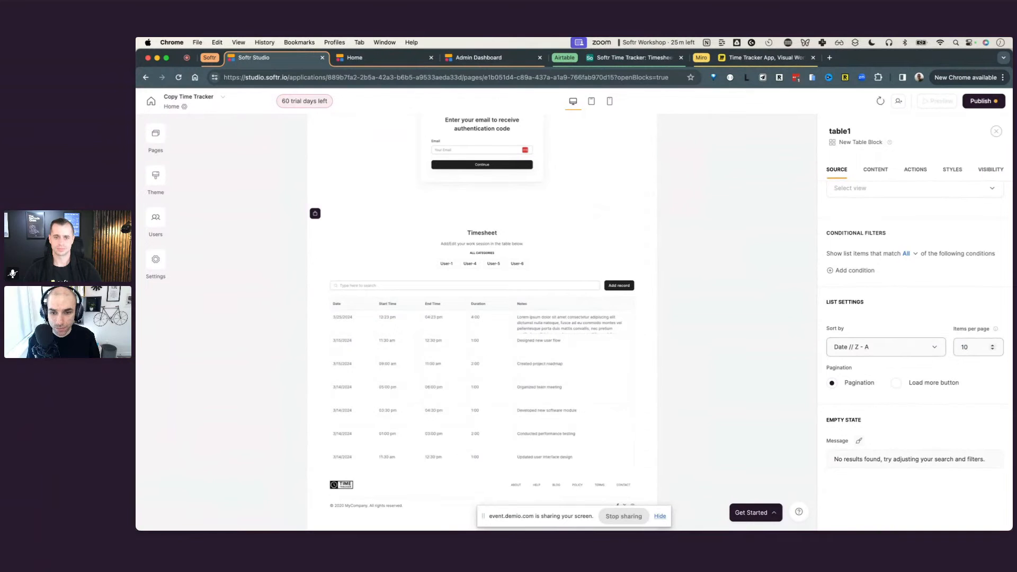
{"action": "scroll", "coordinate": [618, 372], "scroll_direction": "down", "scroll_amount": 1}
{"action": "scroll", "coordinate": [618, 371], "scroll_direction": "down", "scroll_amount": 2}
{"action": "scroll", "coordinate": [878, 355], "scroll_direction": "up", "scroll_amount": 10}
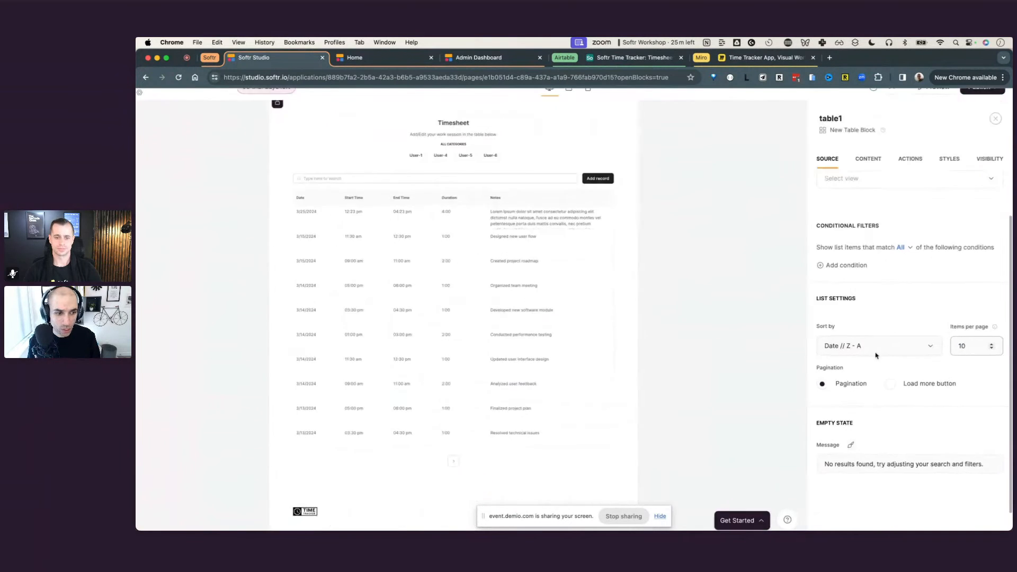
{"action": "scroll", "coordinate": [894, 331], "scroll_direction": "down", "scroll_amount": 10}
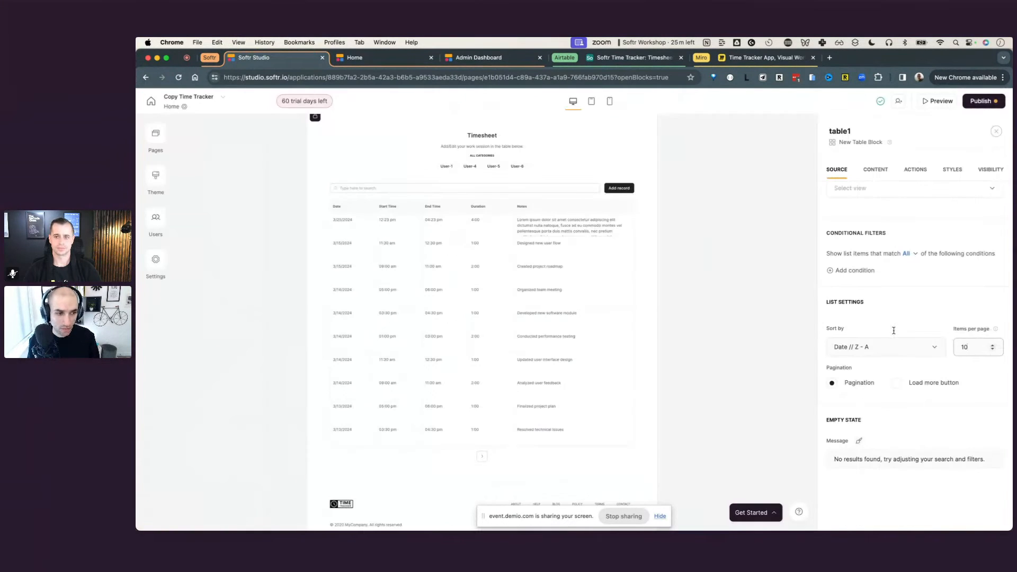
- Set the Timesheet table's items per page to 7 and switch its pagination to the Load more button option
{"action": "key", "text": "BackSpace"}
{"action": "key", "text": "BackSpace"}
{"action": "type", "text": "7"}
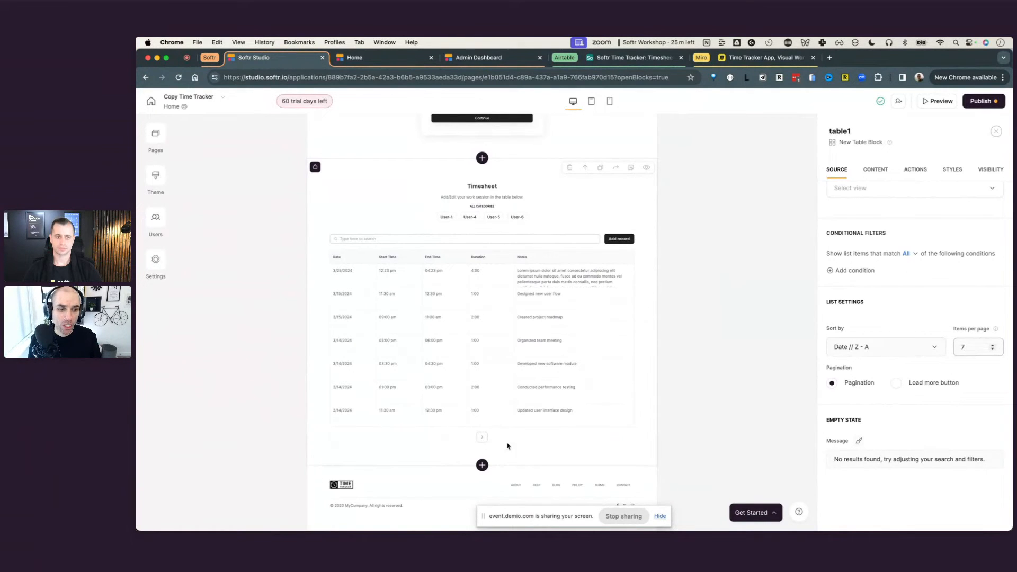
{"action": "left_click", "coordinate": [897, 384]}
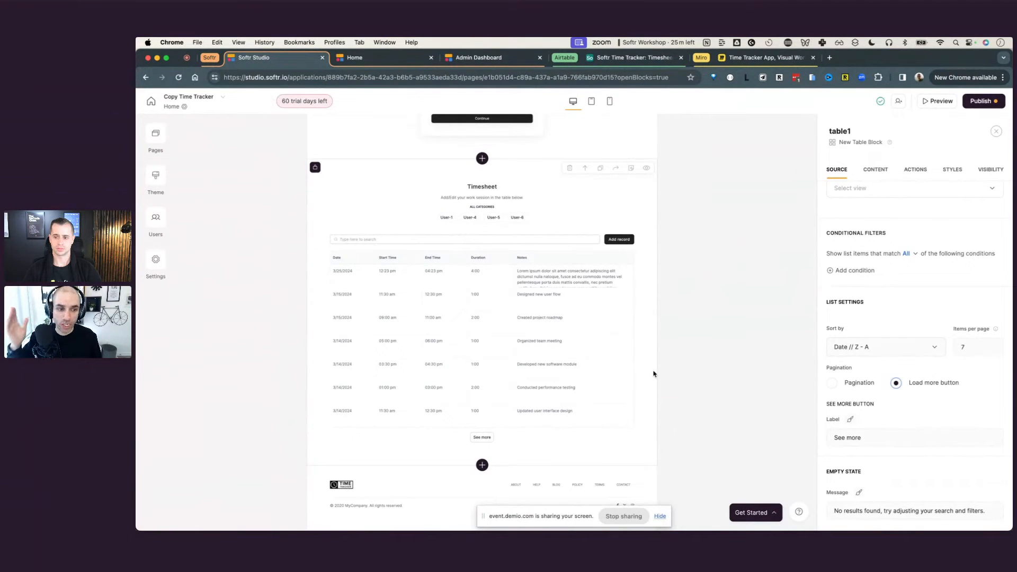
{"action": "scroll", "coordinate": [855, 373], "scroll_direction": "down", "scroll_amount": 1}
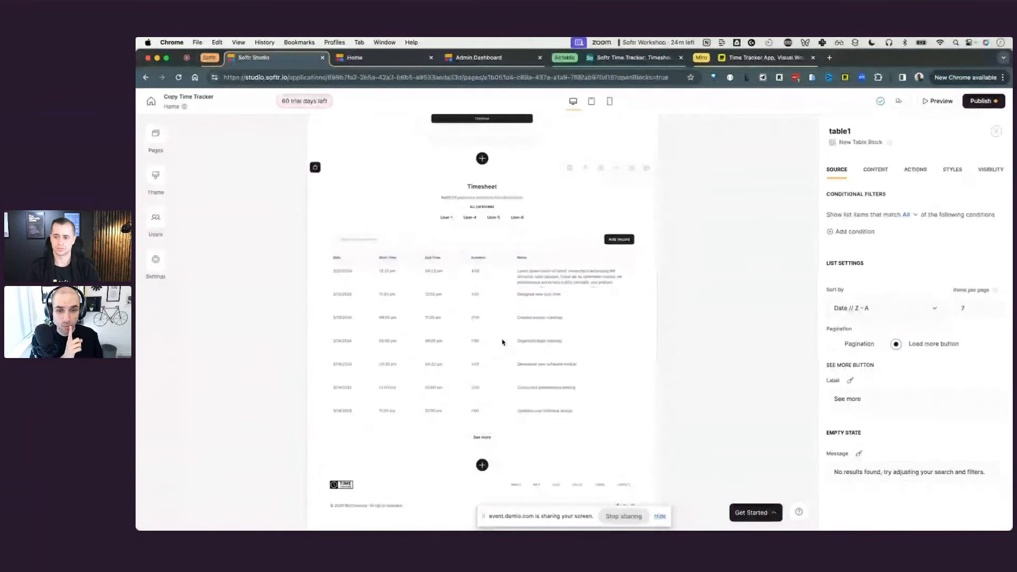
{"action": "scroll", "coordinate": [502, 342], "scroll_direction": "up", "scroll_amount": 1}
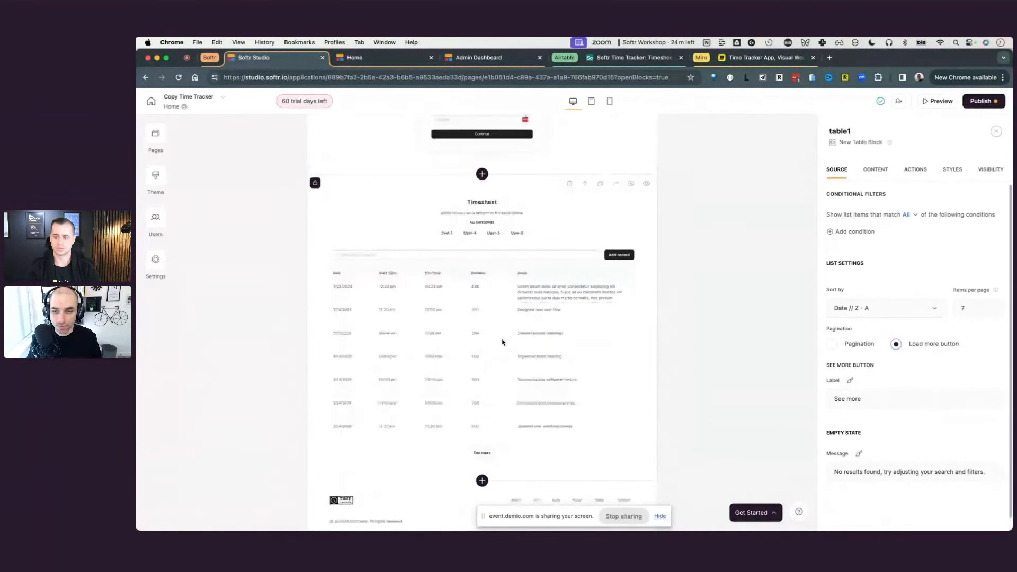
{"action": "scroll", "coordinate": [502, 342], "scroll_direction": "up", "scroll_amount": 5}
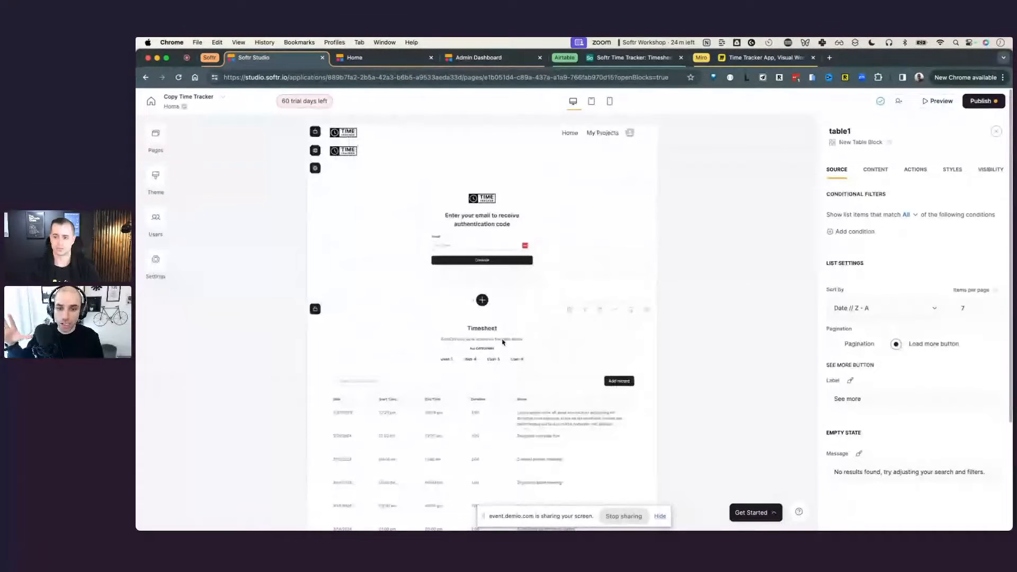
{"action": "scroll", "coordinate": [502, 342], "scroll_direction": "down", "scroll_amount": 2}
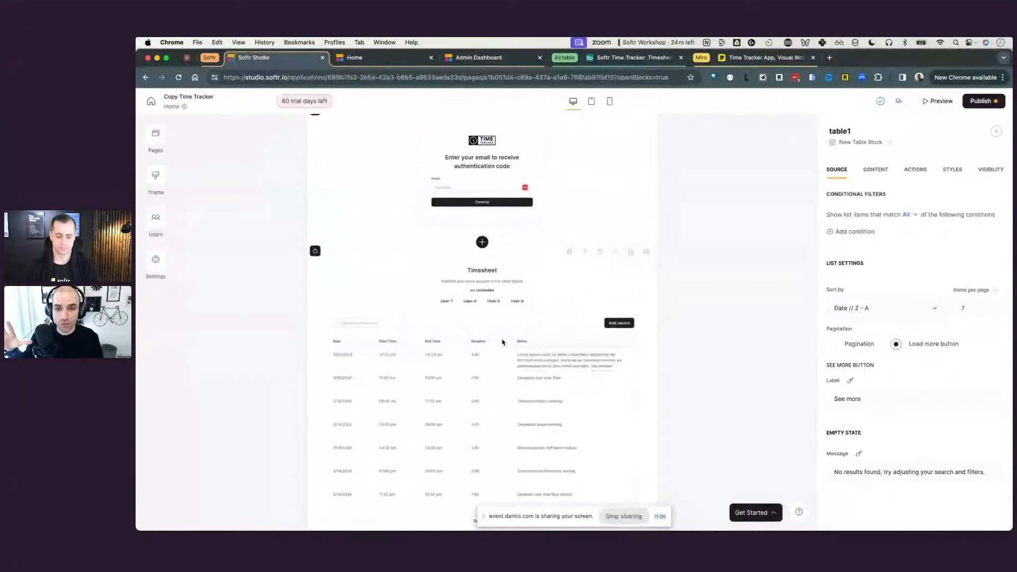
{"action": "scroll", "coordinate": [502, 342], "scroll_direction": "down", "scroll_amount": 1}
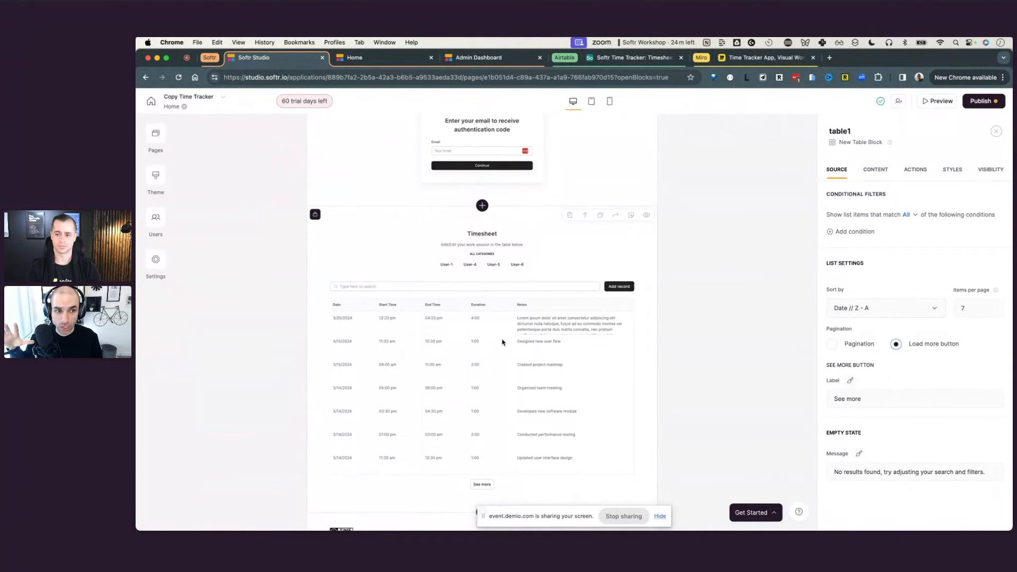
{"action": "scroll", "coordinate": [589, 338], "scroll_direction": "down", "scroll_amount": 2}
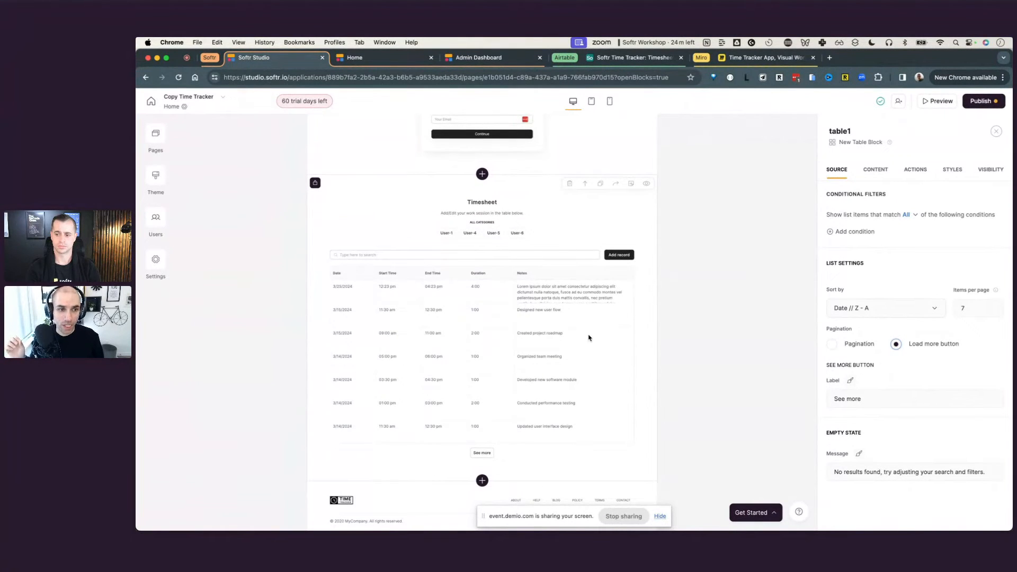
- Add a conditional filter to the Timesheet table block and choose User as its field
{"action": "scroll", "coordinate": [849, 281], "scroll_direction": "up", "scroll_amount": 3}
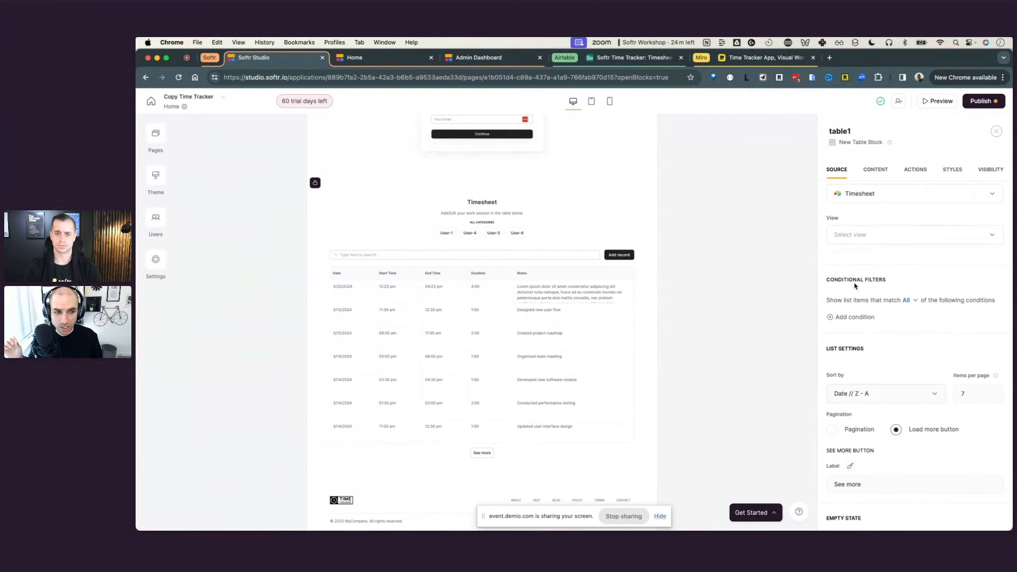
{"action": "left_click", "coordinate": [854, 317]}
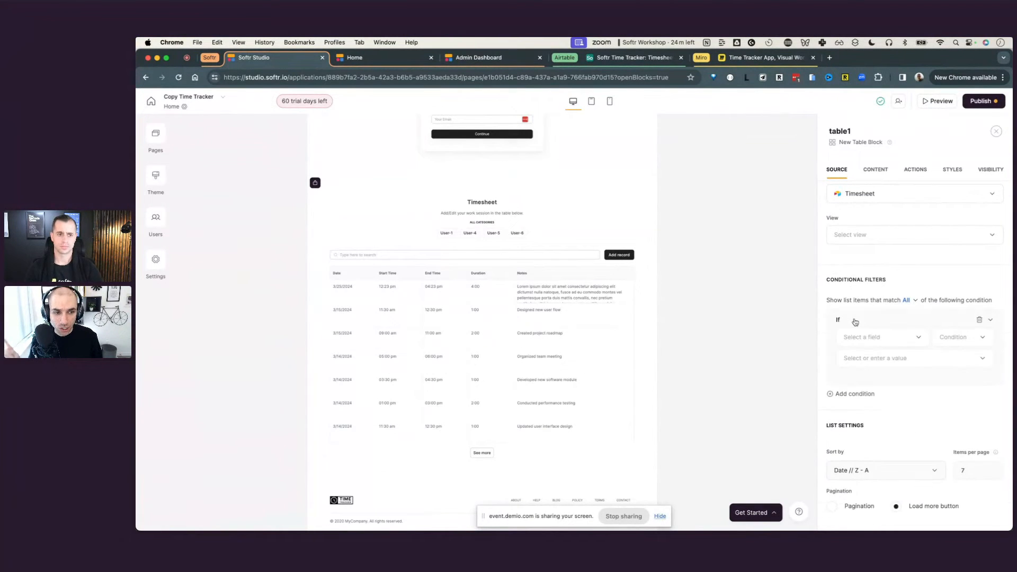
{"action": "left_click", "coordinate": [873, 343]}
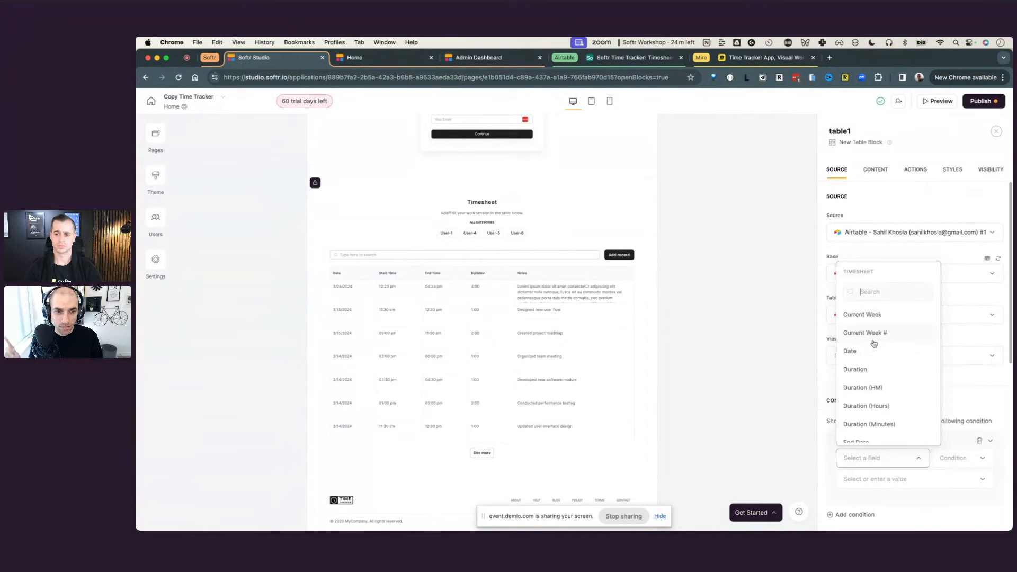
{"action": "type", "text": "user"}
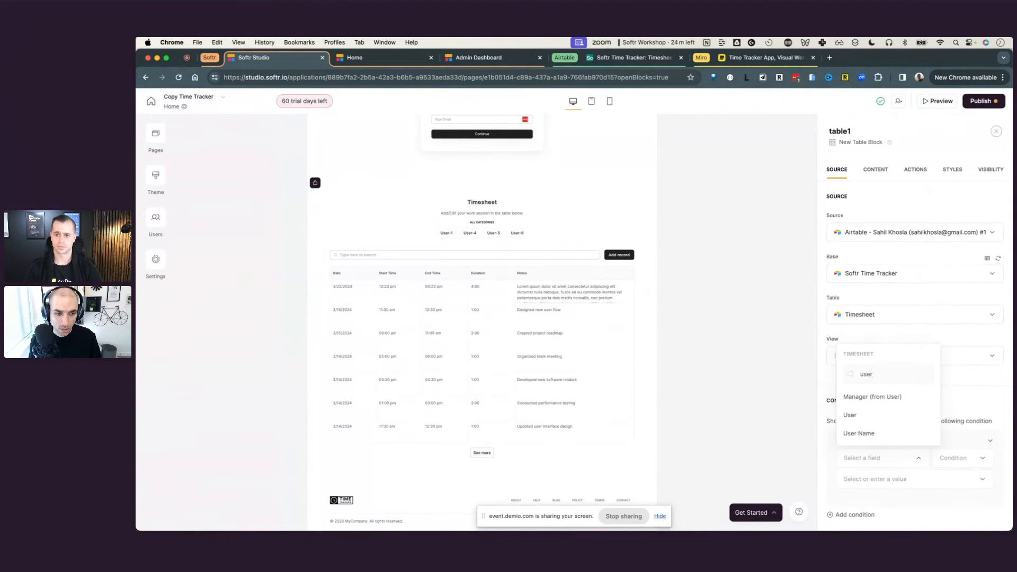
{"action": "left_click", "coordinate": [878, 415]}
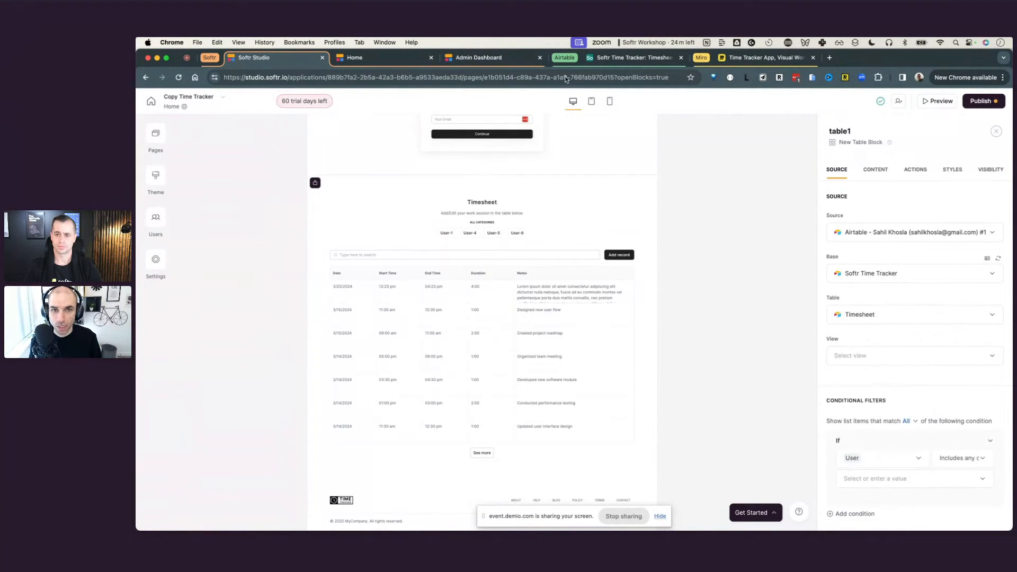
- Switch to the Airtable Timesheet table and examine the User column and the User 1 view's filter condition
{"action": "left_click", "coordinate": [615, 58]}
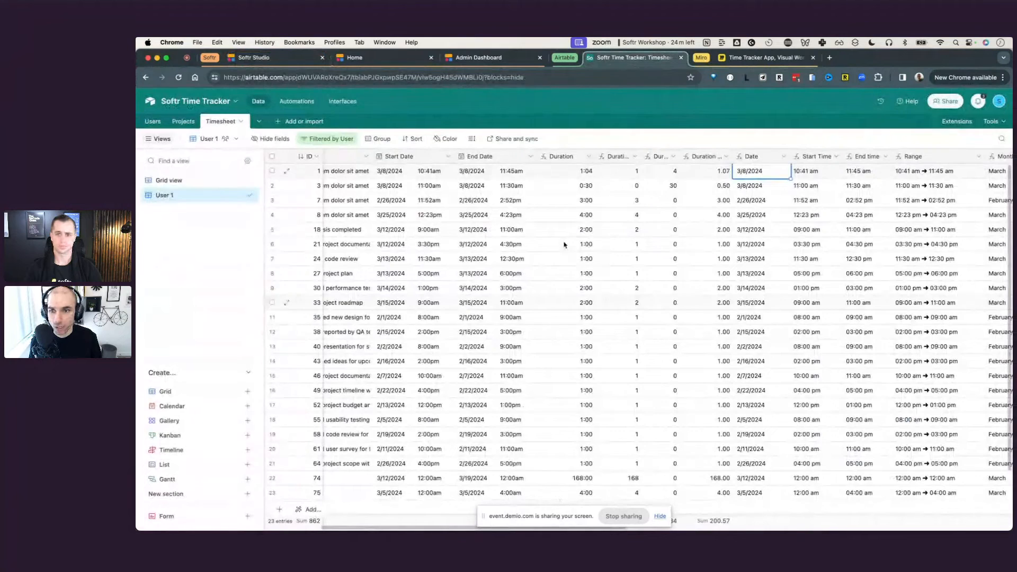
{"action": "scroll", "coordinate": [564, 244], "scroll_direction": "left", "scroll_amount": 3}
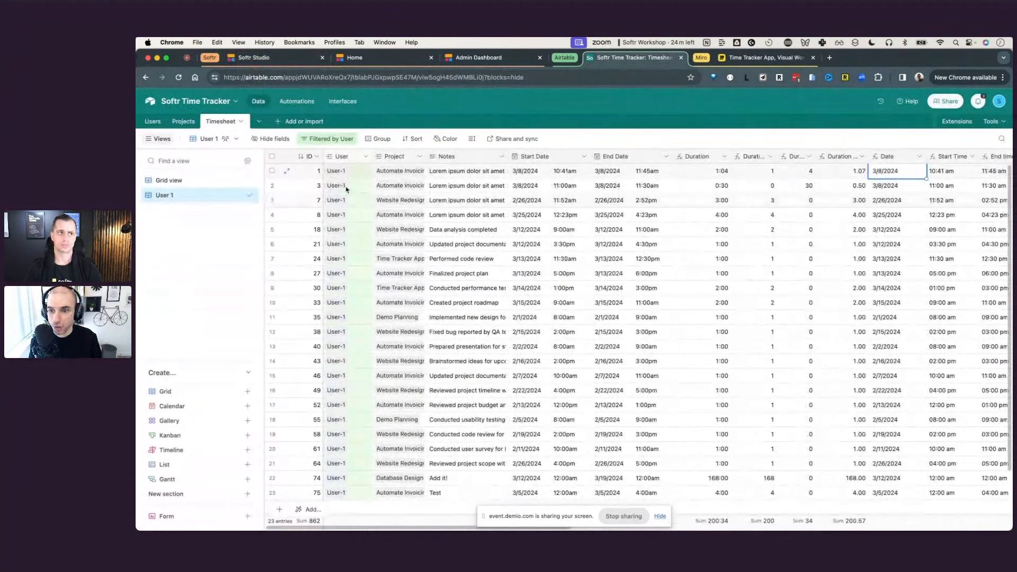
{"action": "left_click", "coordinate": [329, 137]}
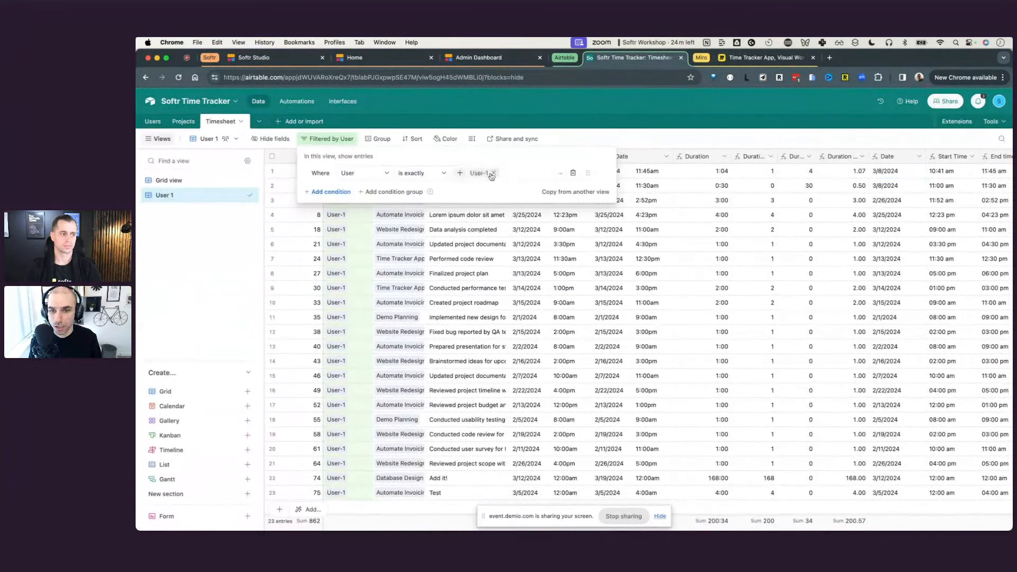
- Change the user filter of the Timesheet view so that it shows only entries for User-4
{"action": "left_click", "coordinate": [491, 175]}
{"action": "left_click", "coordinate": [464, 173]}
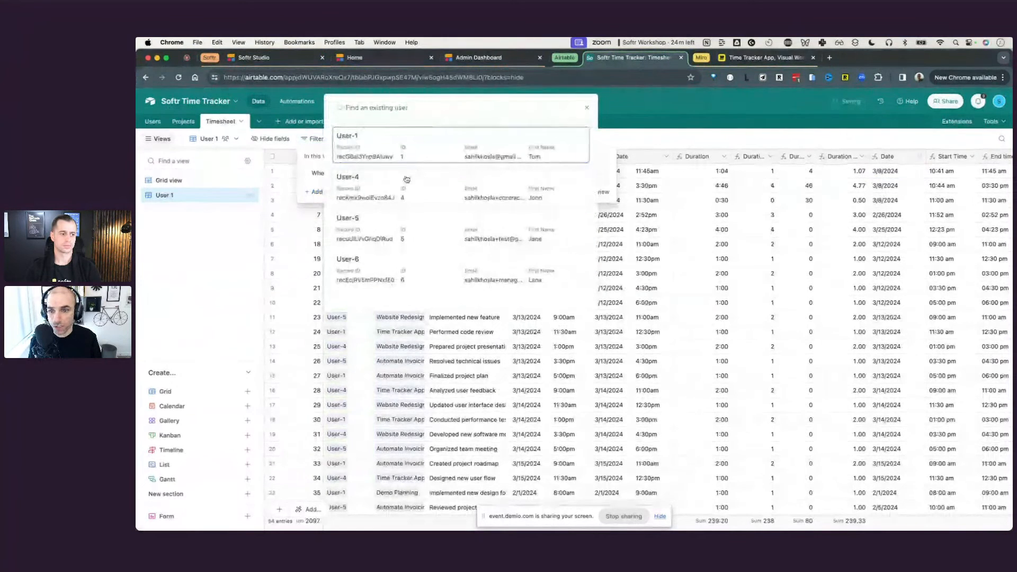
{"action": "left_click", "coordinate": [406, 179]}
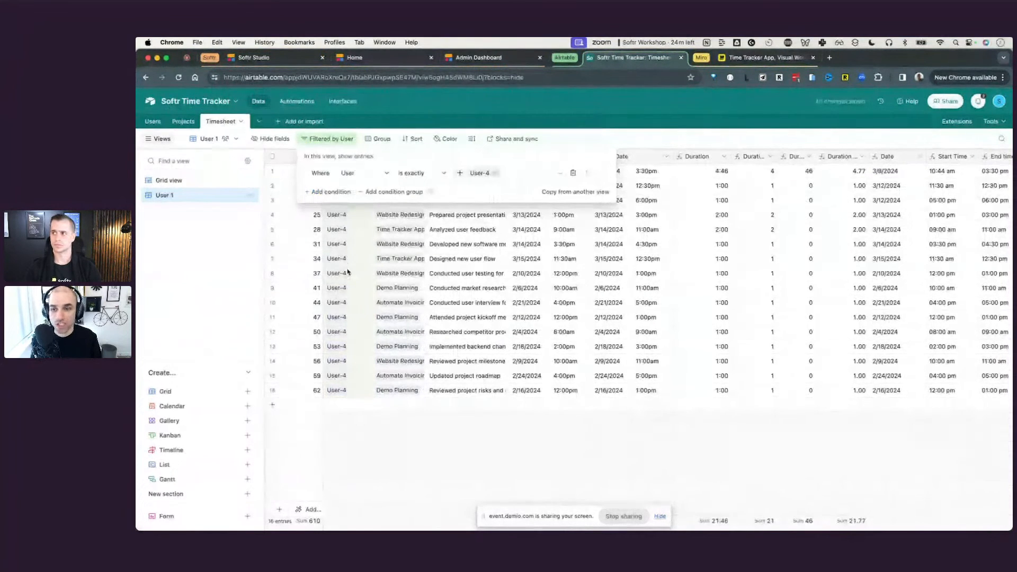
- Switch to Softr Studio, check the webinar chat, and view the value options for the Timesheet table's User condition
{"action": "left_click", "coordinate": [289, 60]}
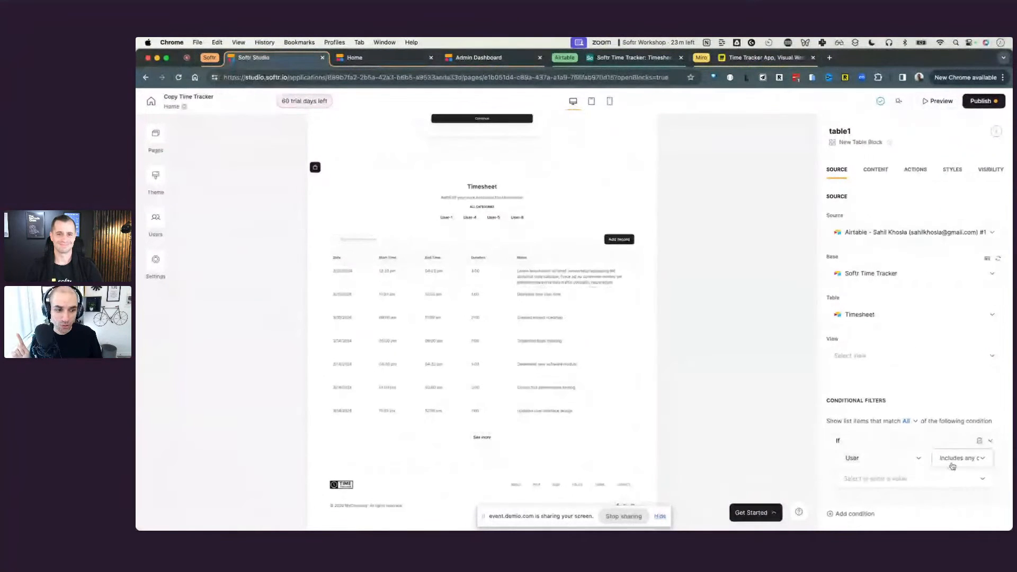
{"action": "scroll", "coordinate": [952, 466], "scroll_direction": "down", "scroll_amount": 1}
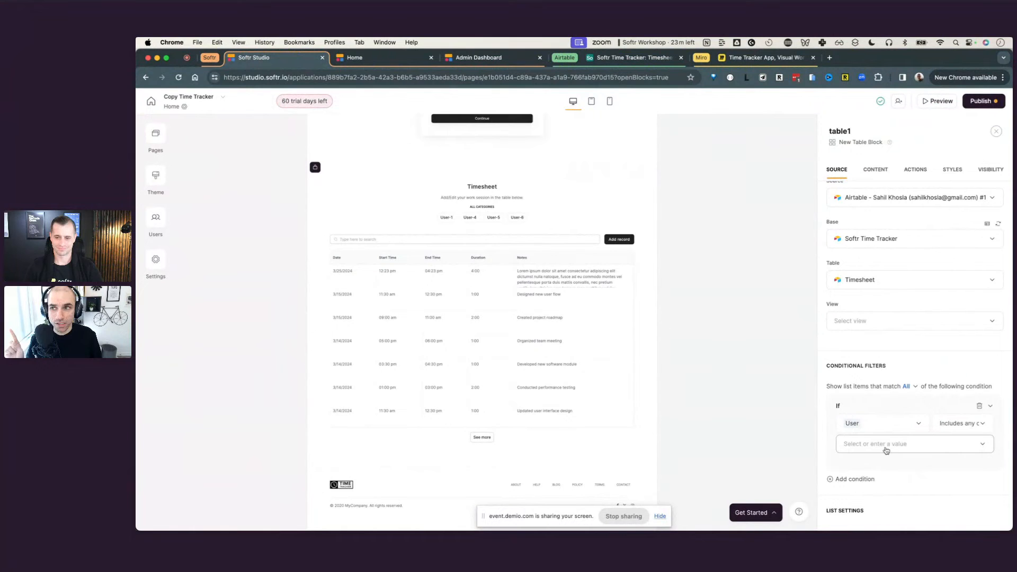
{"action": "left_click", "coordinate": [190, 59]}
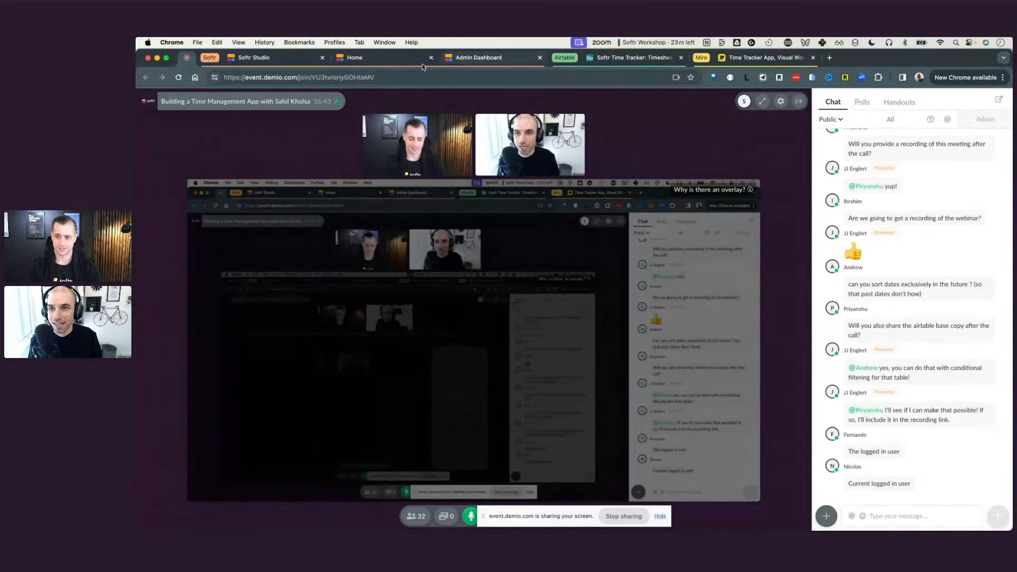
{"action": "left_click", "coordinate": [300, 60]}
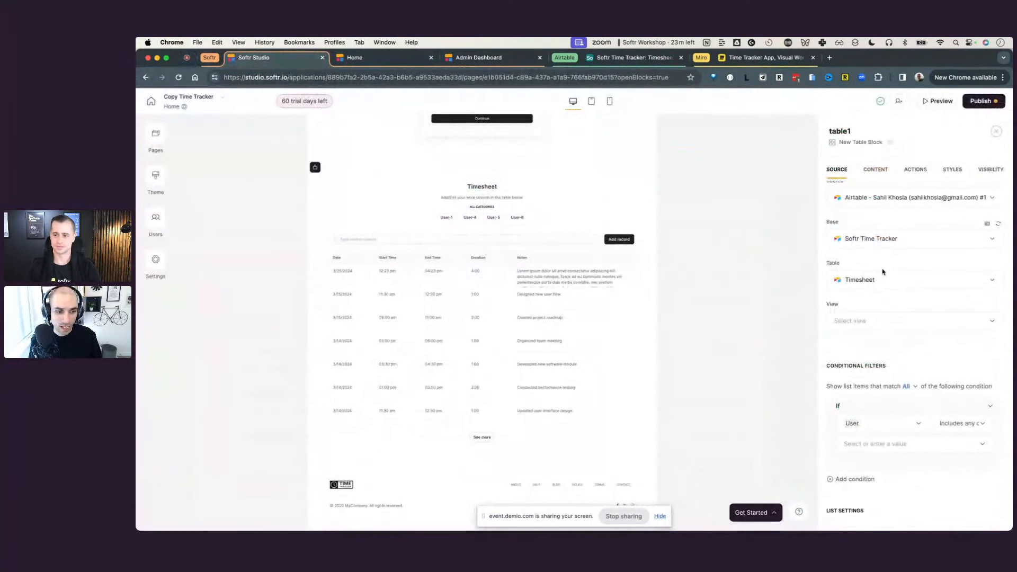
{"action": "scroll", "coordinate": [883, 274], "scroll_direction": "down", "scroll_amount": 3}
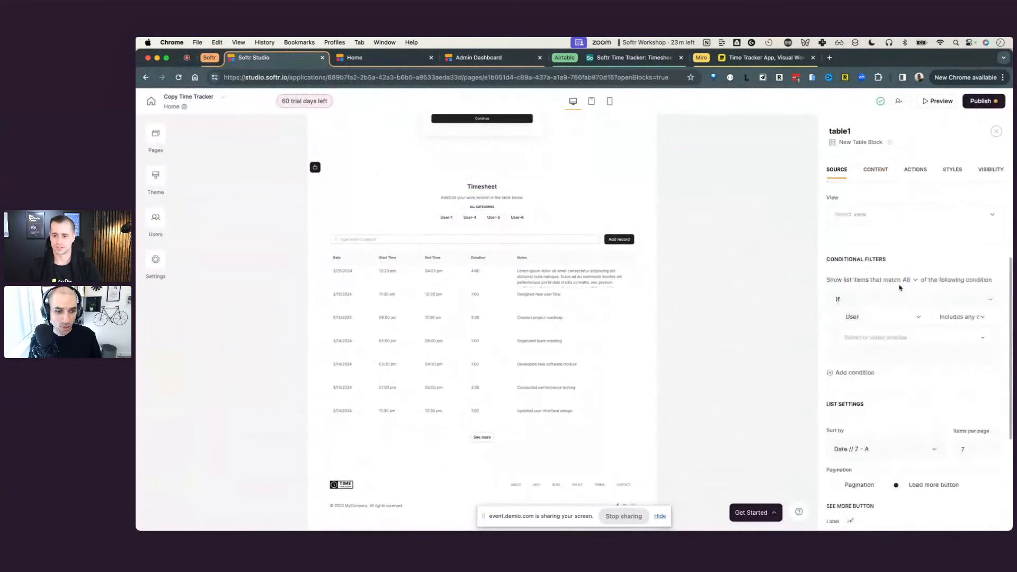
{"action": "left_click", "coordinate": [885, 341]}
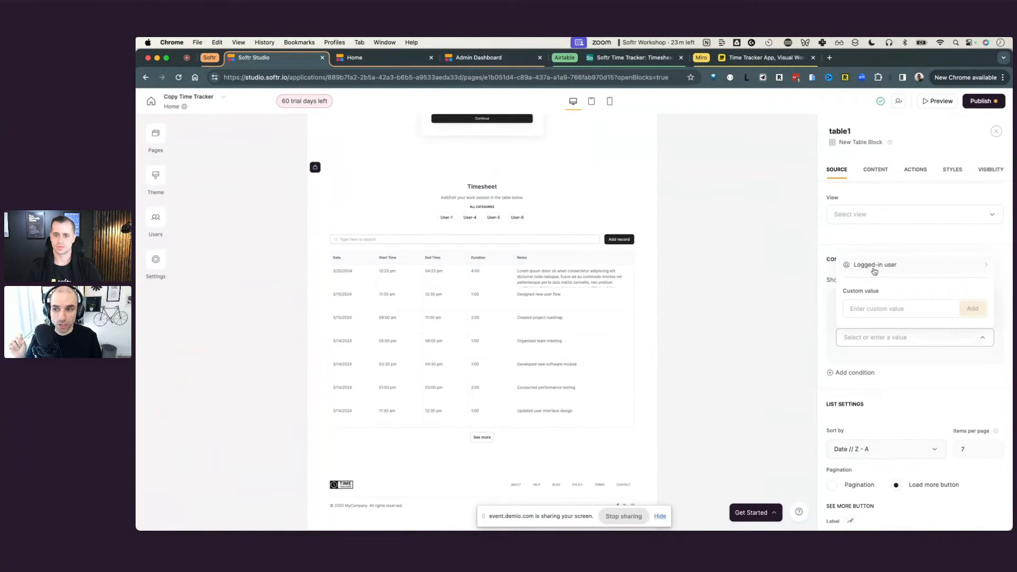
- Review the app's user list in Softr Studio and compare it with the Users table in Airtable
{"action": "left_click", "coordinate": [156, 226]}
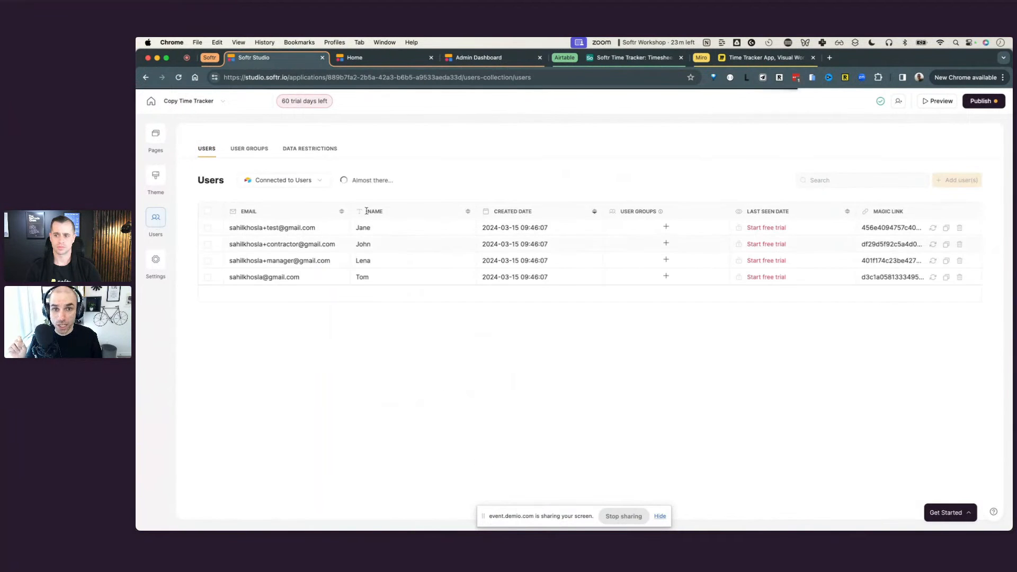
{"action": "left_click", "coordinate": [625, 64]}
{"action": "left_click", "coordinate": [155, 122]}
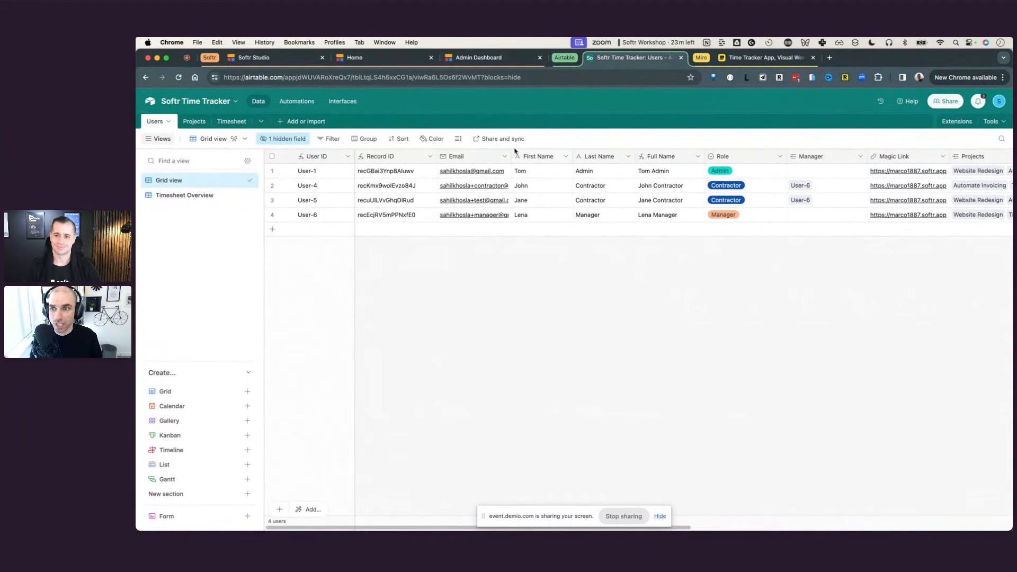
- Return to Softr Studio and open the Timesheet table block on the Home page for editing
{"action": "left_click", "coordinate": [291, 58]}
{"action": "left_click", "coordinate": [155, 138]}
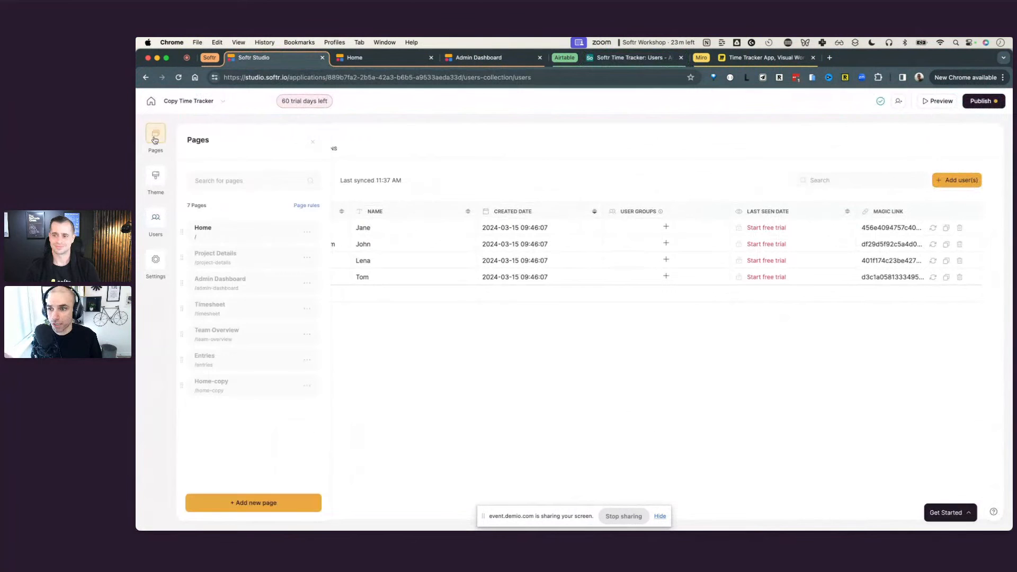
{"action": "left_click", "coordinate": [243, 231]}
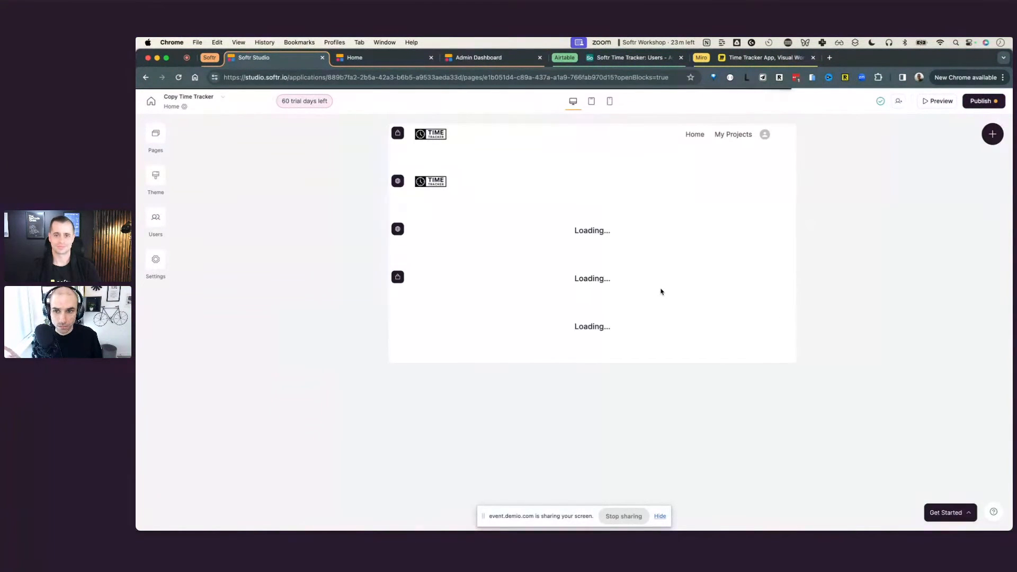
{"action": "scroll", "coordinate": [661, 294], "scroll_direction": "down", "scroll_amount": 4}
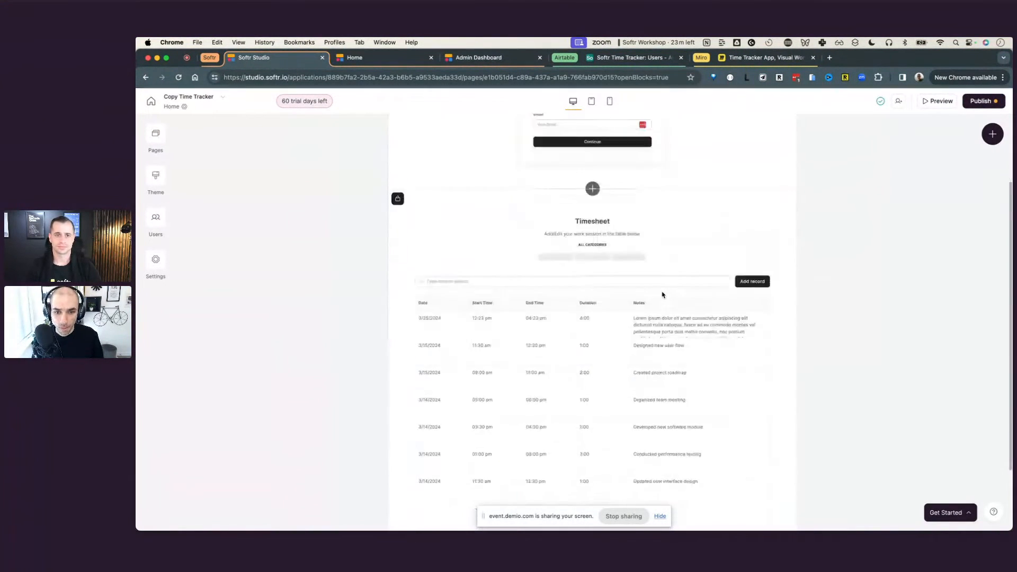
{"action": "left_click", "coordinate": [663, 294]}
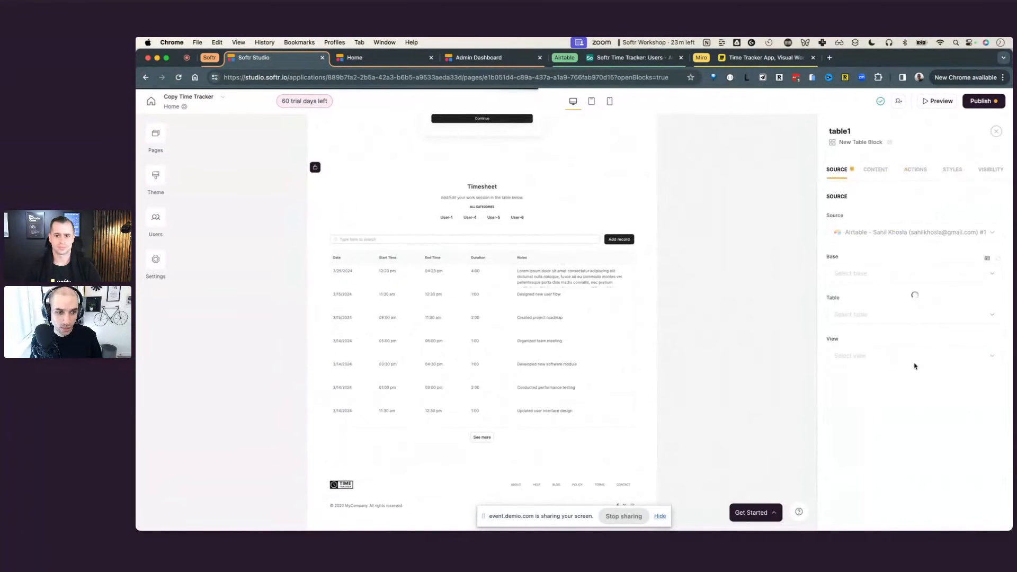
- Start the table's conditional filter with the User field and the "Includes exactly" condition
{"action": "scroll", "coordinate": [915, 364], "scroll_direction": "down", "scroll_amount": 4}
{"action": "scroll", "coordinate": [915, 364], "scroll_direction": "up", "scroll_amount": 3}
{"action": "left_click", "coordinate": [855, 325]}
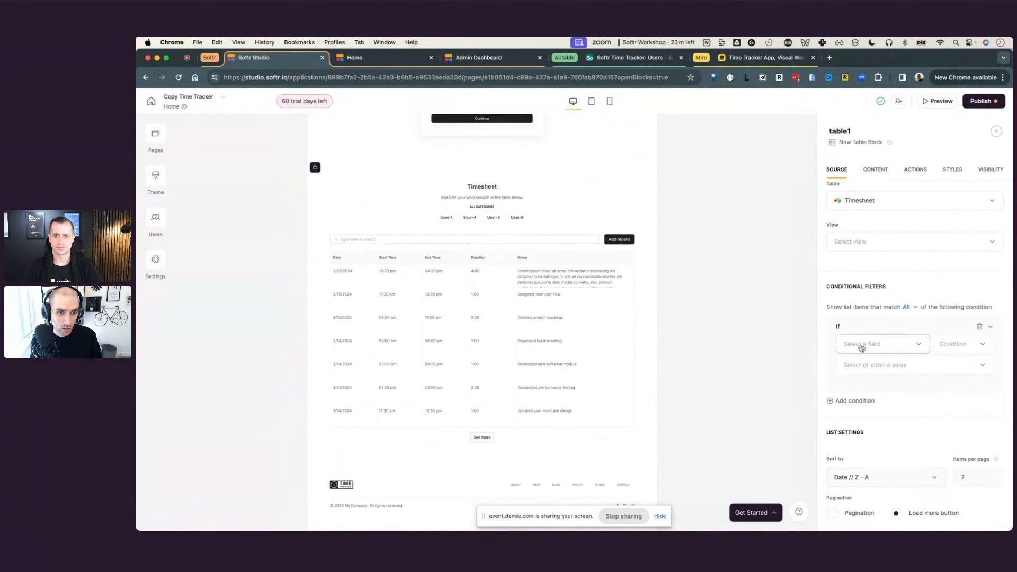
{"action": "left_click", "coordinate": [861, 345]}
{"action": "type", "text": "user"}
{"action": "left_click", "coordinate": [867, 320]}
{"action": "left_click", "coordinate": [959, 359]}
{"action": "left_click", "coordinate": [971, 418]}
- Set the filter condition's value to the logged-in user's User ID
{"action": "left_click", "coordinate": [884, 381]}
{"action": "left_click", "coordinate": [885, 305]}
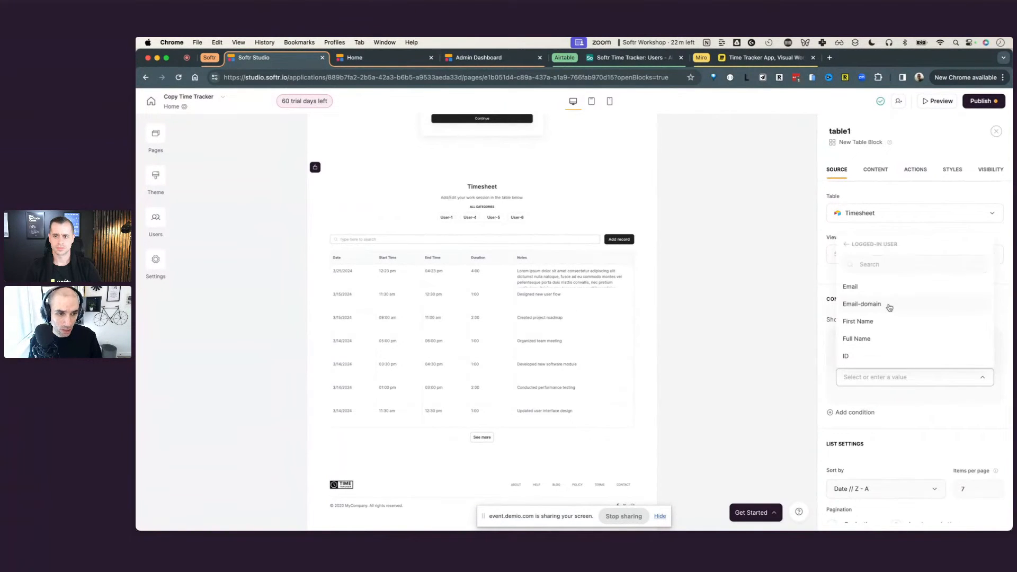
{"action": "scroll", "coordinate": [885, 323], "scroll_direction": "down", "scroll_amount": 5}
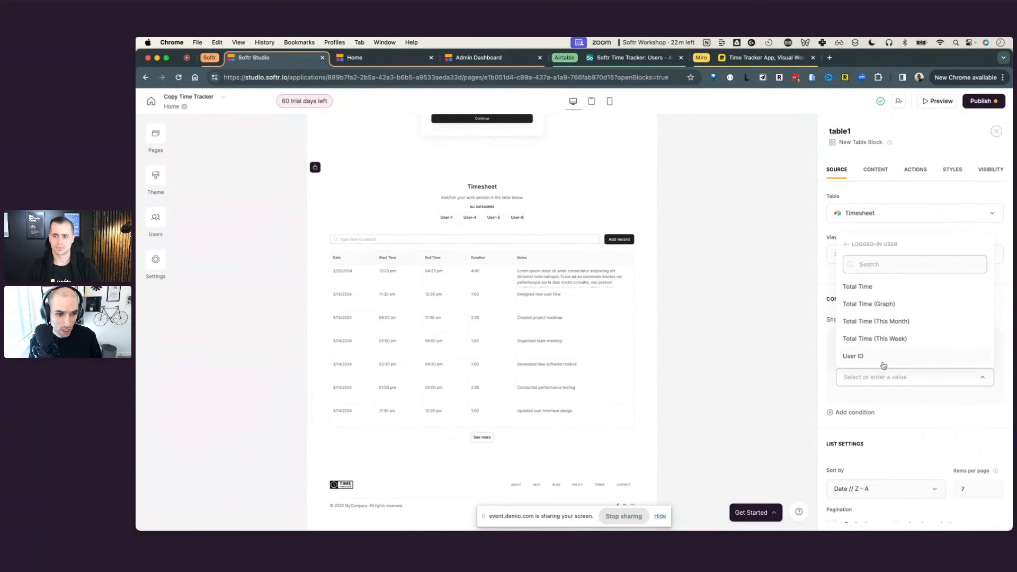
{"action": "left_click", "coordinate": [884, 363]}
{"action": "left_click", "coordinate": [752, 353]}
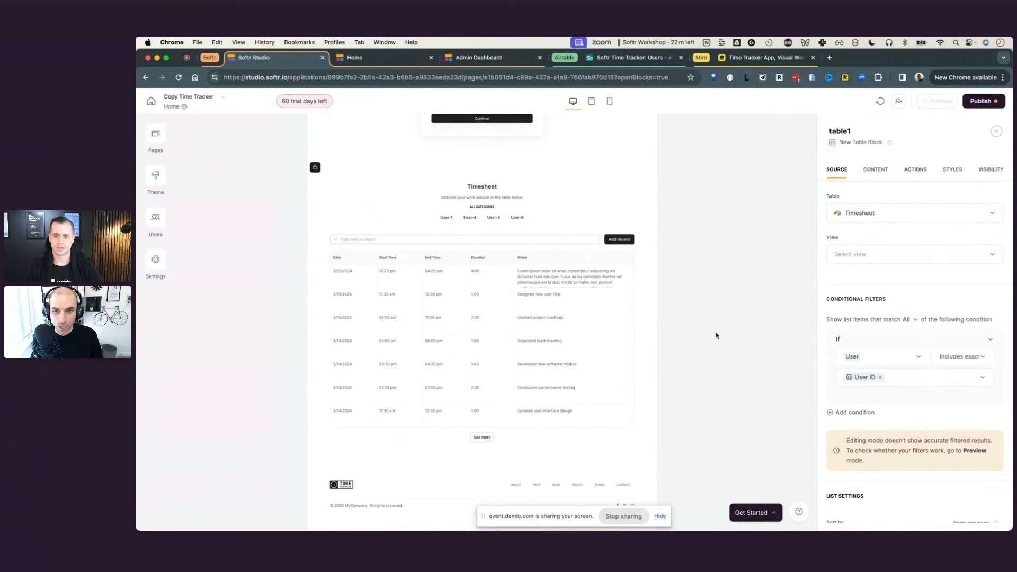
- Try to add a user field to the table block's item fields by searching for "user"
{"action": "left_click", "coordinate": [875, 169]}
{"action": "scroll", "coordinate": [874, 334], "scroll_direction": "down", "scroll_amount": 5}
{"action": "scroll", "coordinate": [876, 336], "scroll_direction": "down", "scroll_amount": 4}
{"action": "left_click", "coordinate": [858, 429]}
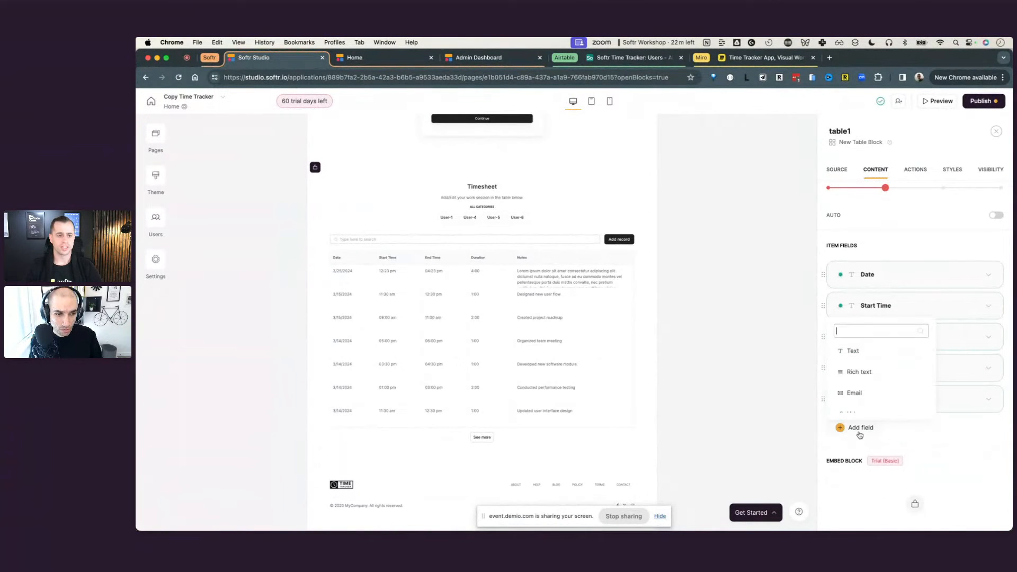
{"action": "type", "text": "user"}
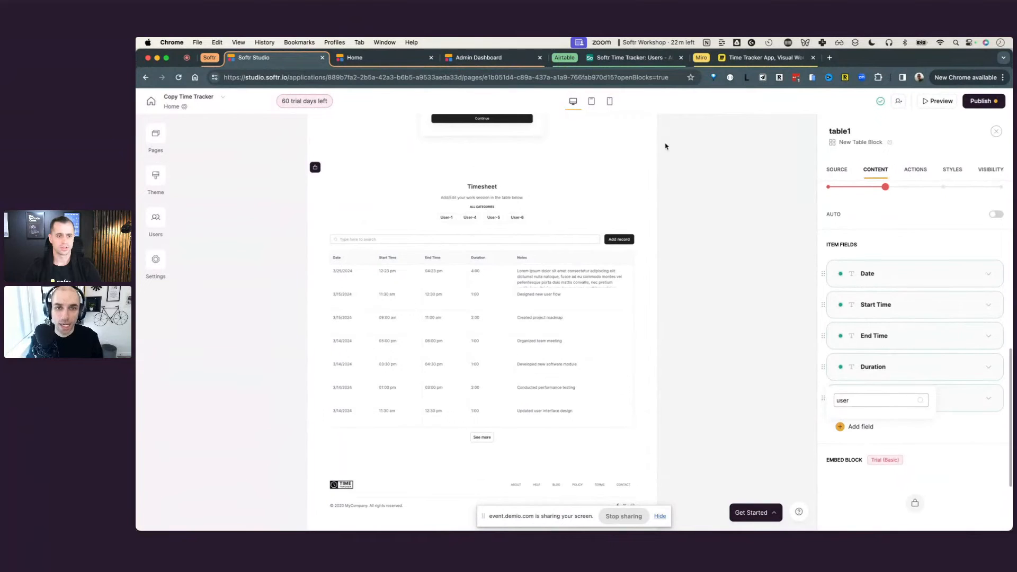
- Switch to Airtable, examine the formula behind the User ID field in the Users table, and leave it without saving
{"action": "left_click", "coordinate": [611, 58]}
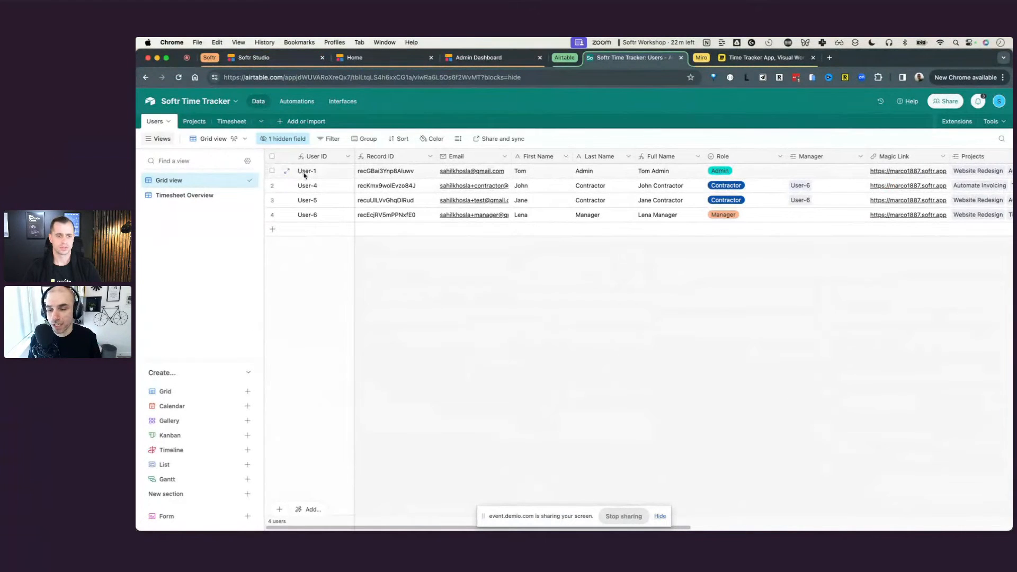
{"action": "left_click", "coordinate": [349, 157]}
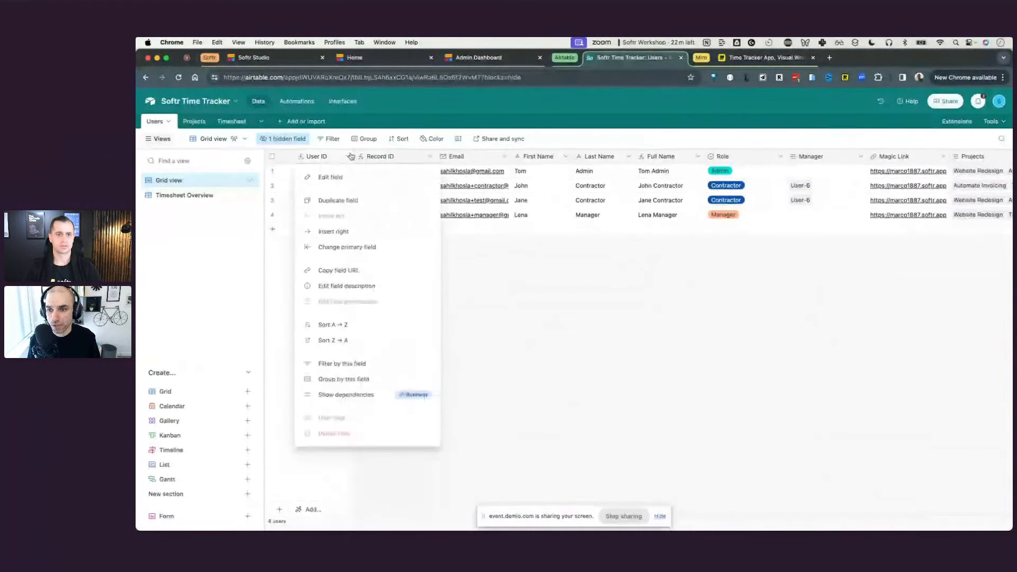
{"action": "left_click", "coordinate": [330, 177]}
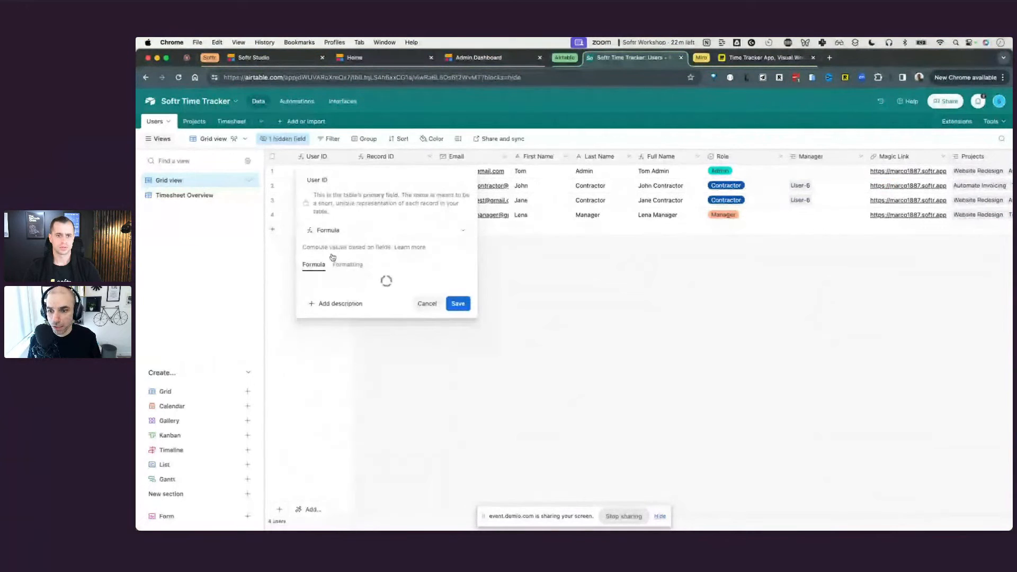
{"action": "left_click_drag", "start_coordinate": [311, 274], "coordinate": [334, 274]}
{"action": "double_click", "coordinate": [345, 274]}
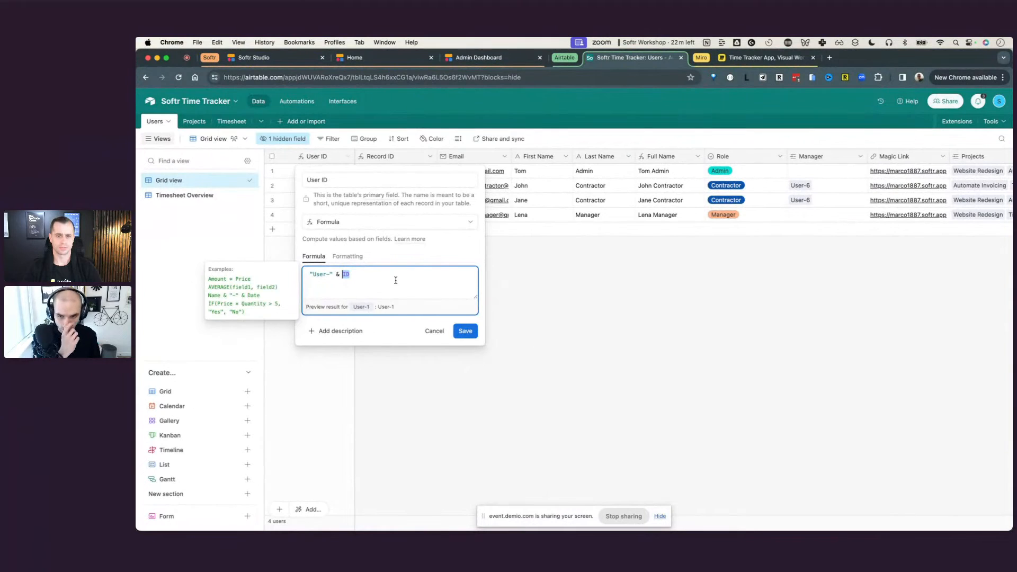
{"action": "left_click", "coordinate": [435, 332]}
- Add a blank record at the end of the Users table and delete it again
{"action": "left_click", "coordinate": [321, 230]}
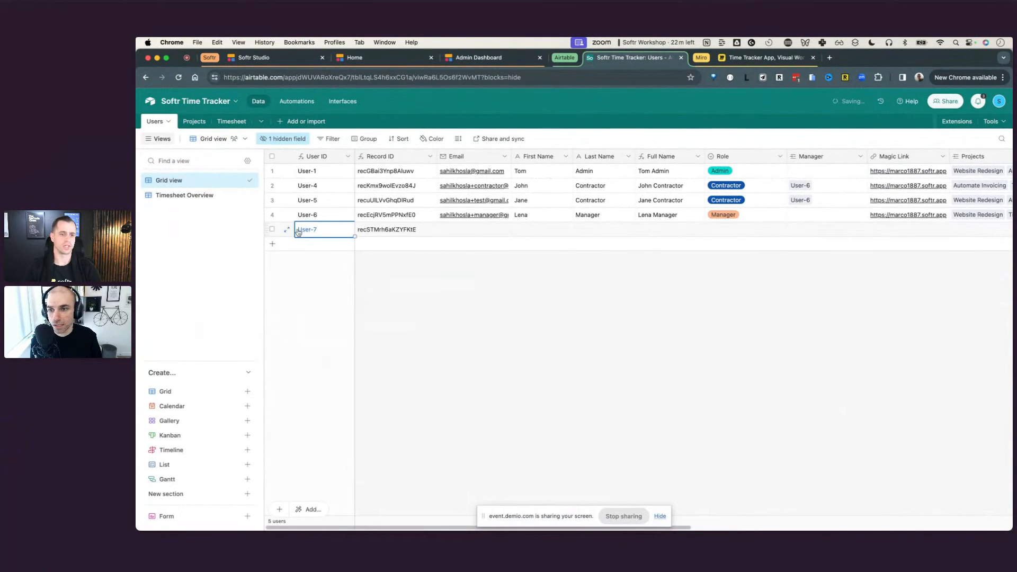
{"action": "left_click", "coordinate": [414, 299]}
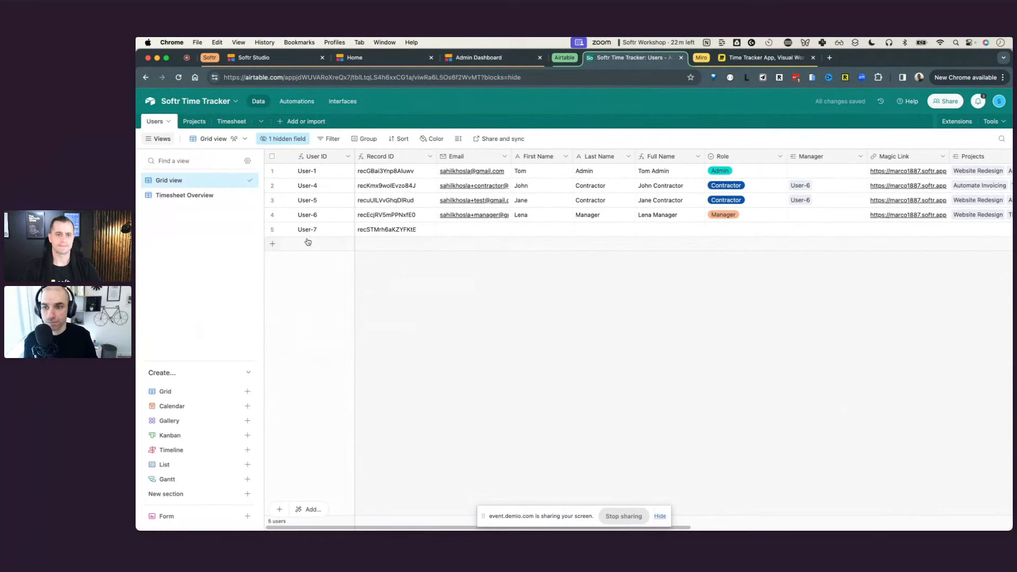
{"action": "right_click", "coordinate": [324, 229]}
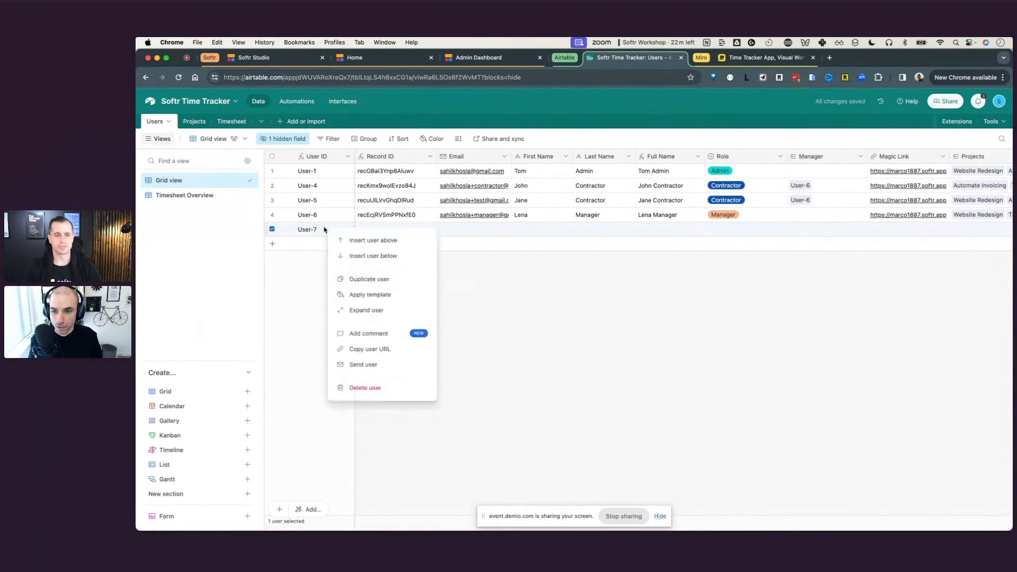
{"action": "left_click", "coordinate": [410, 388]}
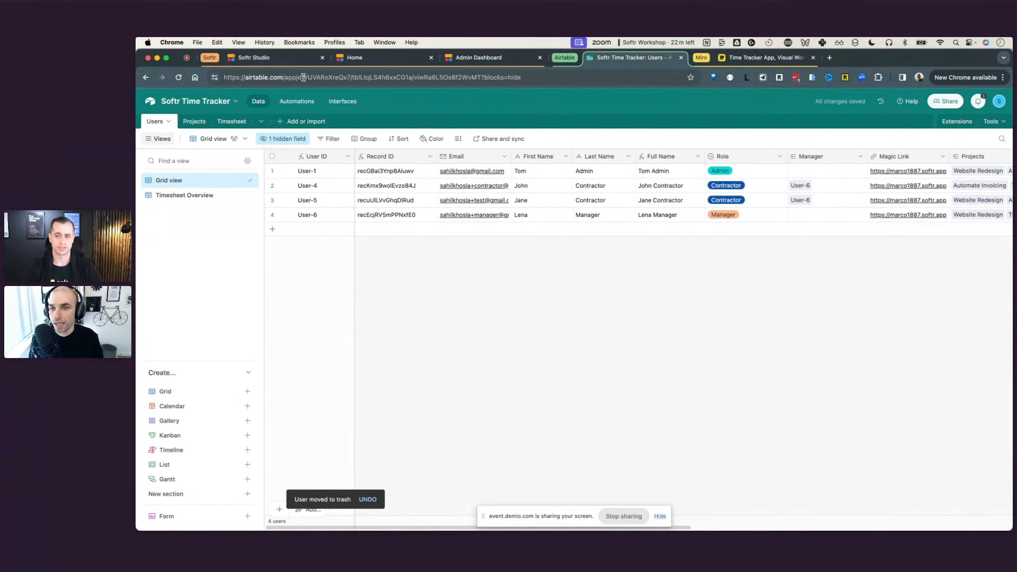
- Examine how the Timesheet table's User field is configured as a link to the Users table, leaving without saving
{"action": "left_click", "coordinate": [224, 126]}
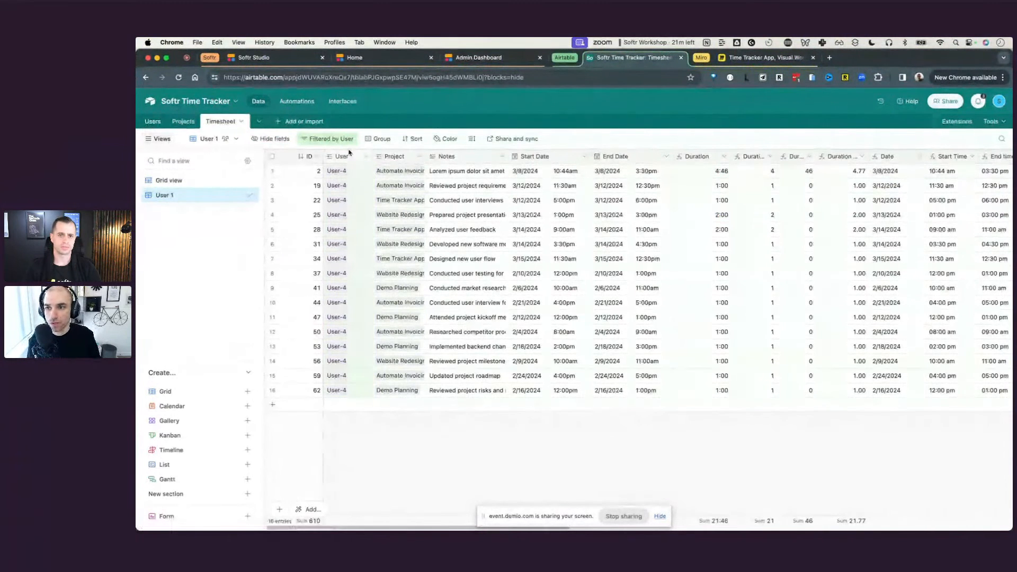
{"action": "left_click", "coordinate": [368, 158]}
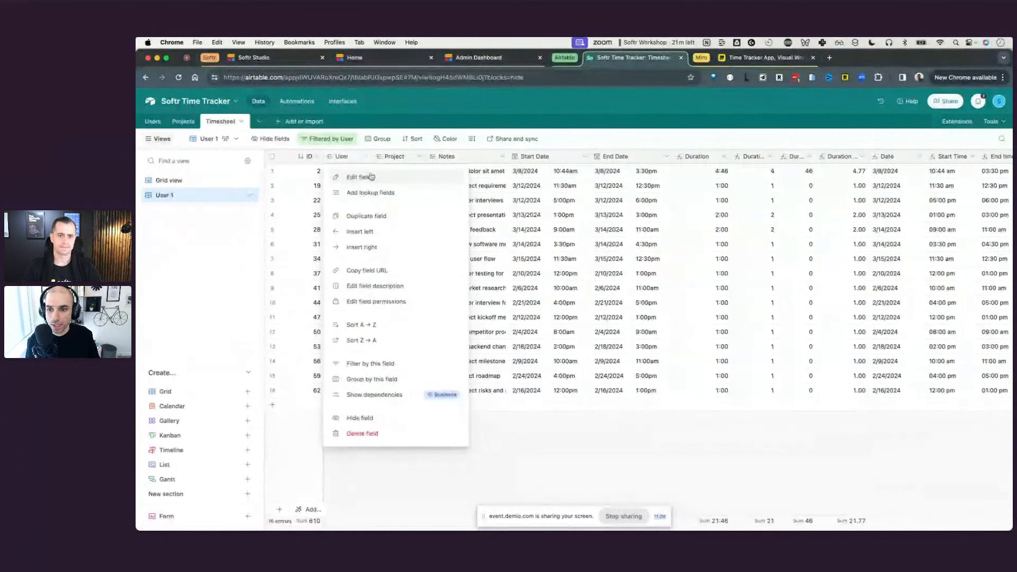
{"action": "left_click", "coordinate": [371, 177]}
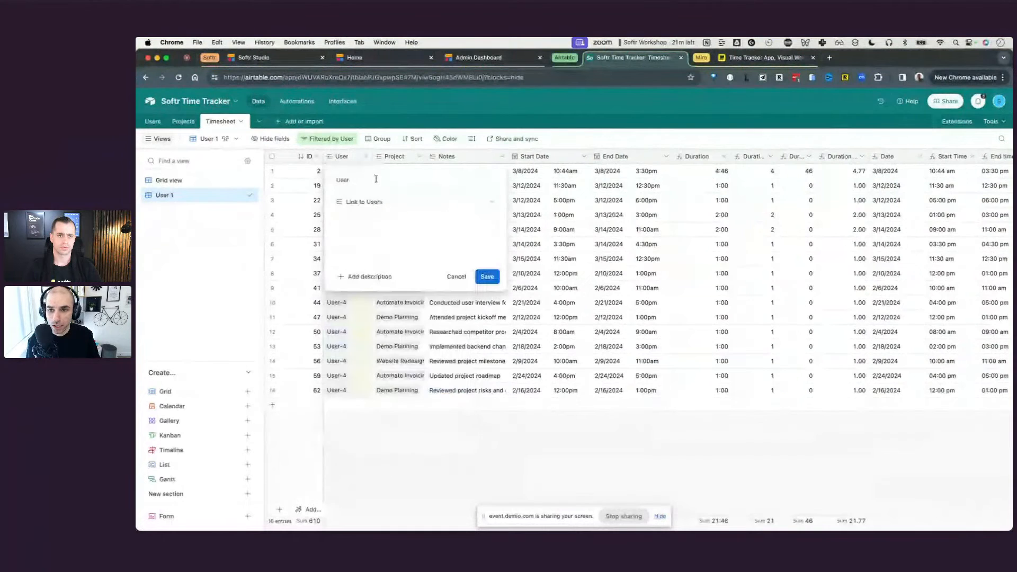
{"action": "left_click", "coordinate": [395, 207]}
{"action": "left_click", "coordinate": [398, 221]}
{"action": "left_click", "coordinate": [394, 220]}
{"action": "left_click", "coordinate": [396, 201]}
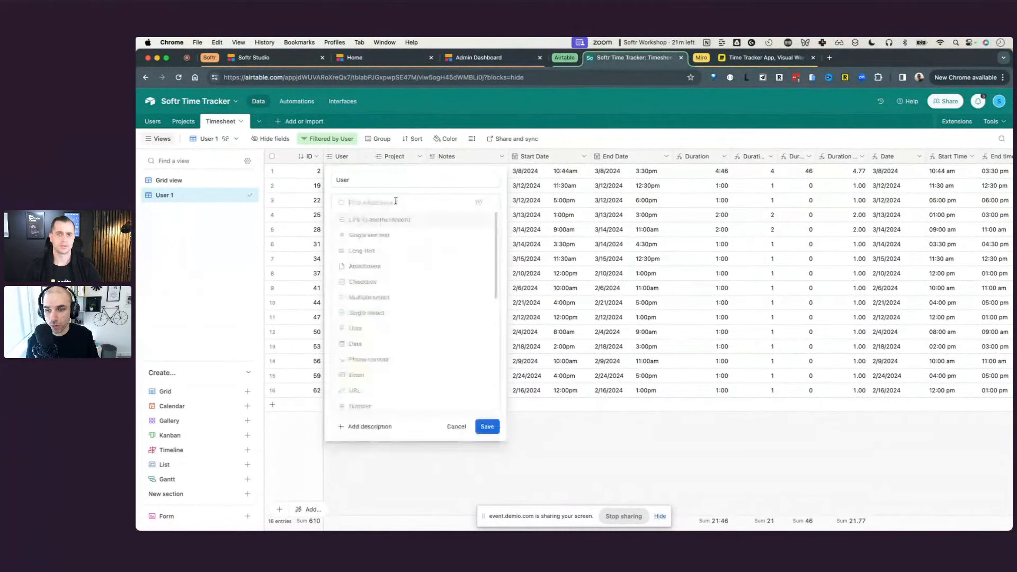
{"action": "left_click", "coordinate": [392, 219]}
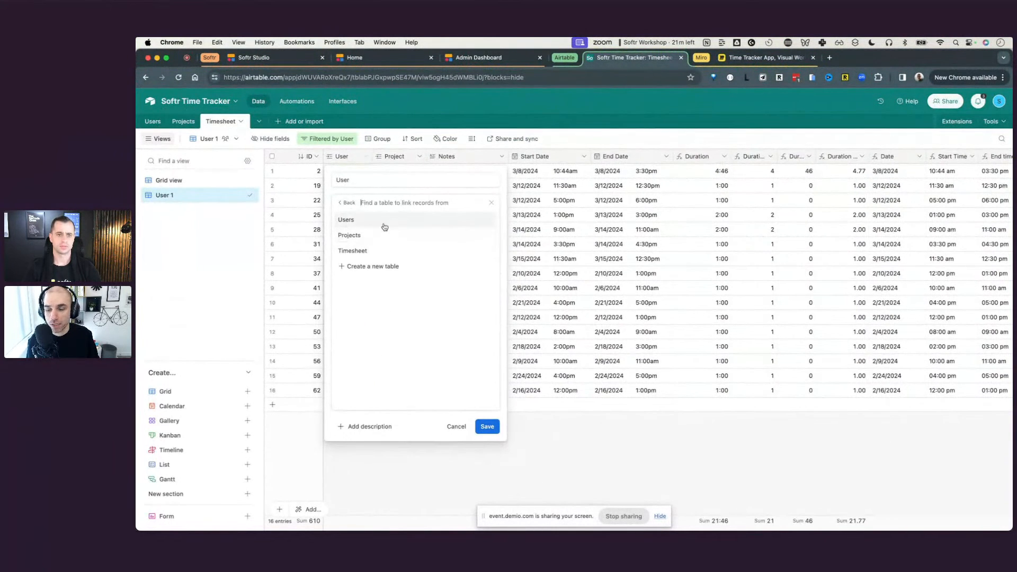
{"action": "left_click", "coordinate": [385, 223]}
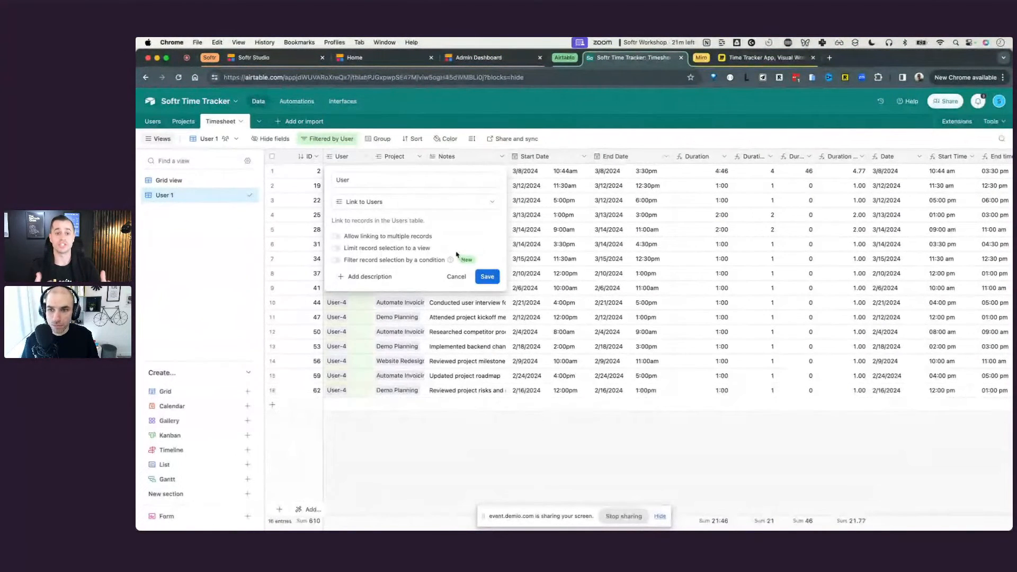
{"action": "left_click", "coordinate": [456, 276]}
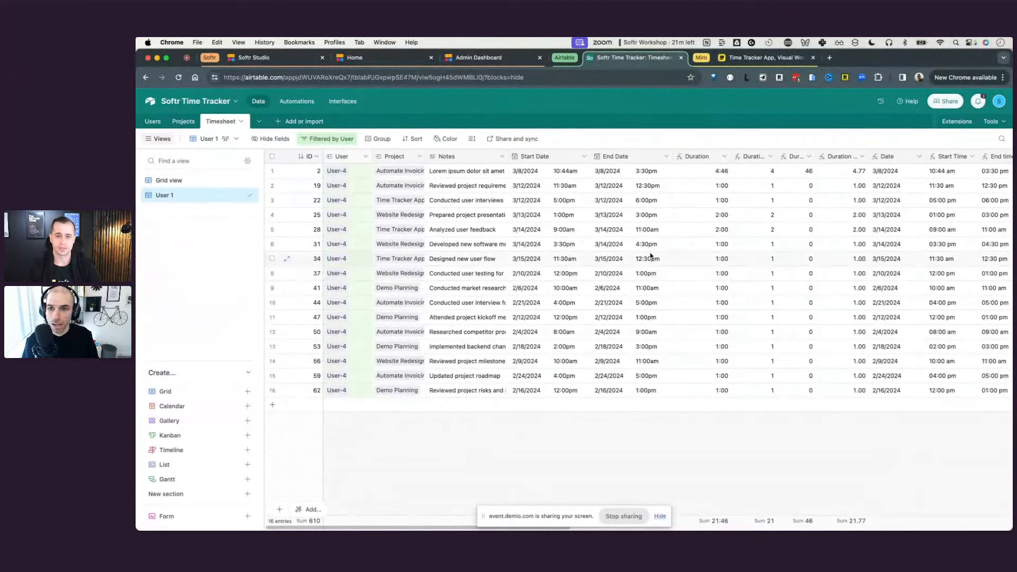
- Examine the Base schema extension in full view with formula, rollup, lookup and count relationships also shown
{"action": "left_click", "coordinate": [958, 122]}
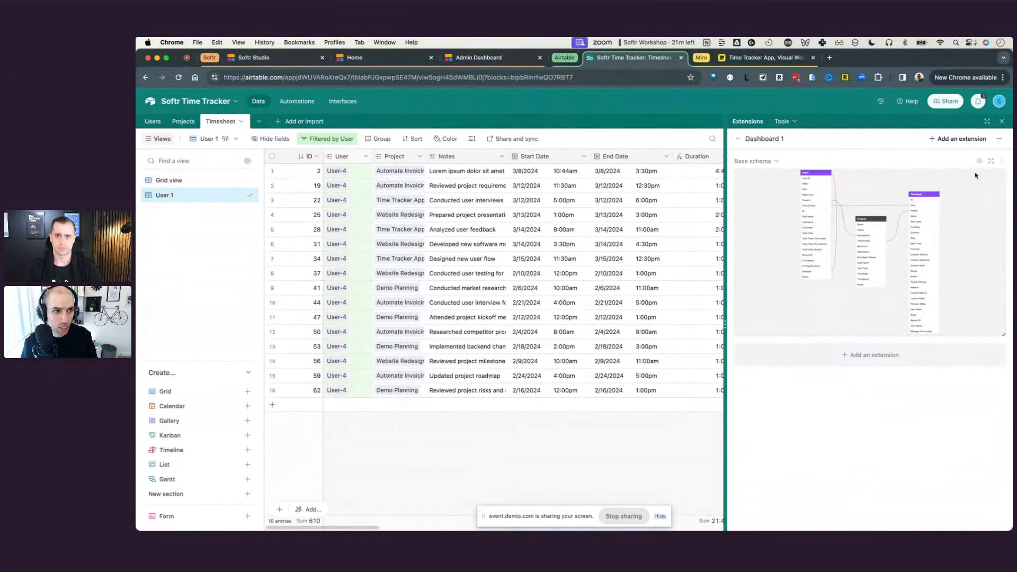
{"action": "left_click", "coordinate": [990, 162]}
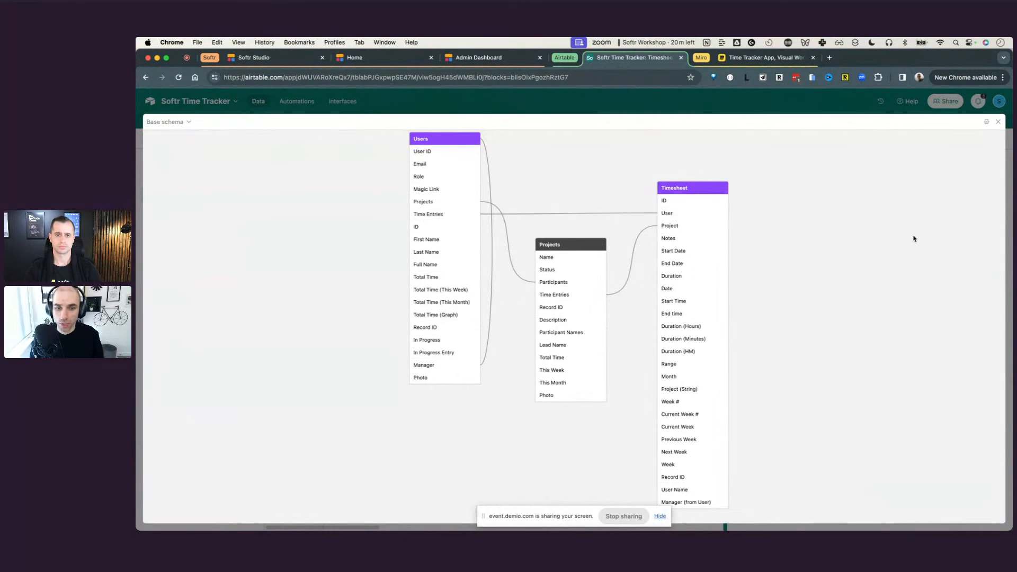
{"action": "left_click", "coordinate": [986, 122]}
{"action": "left_click", "coordinate": [896, 196]}
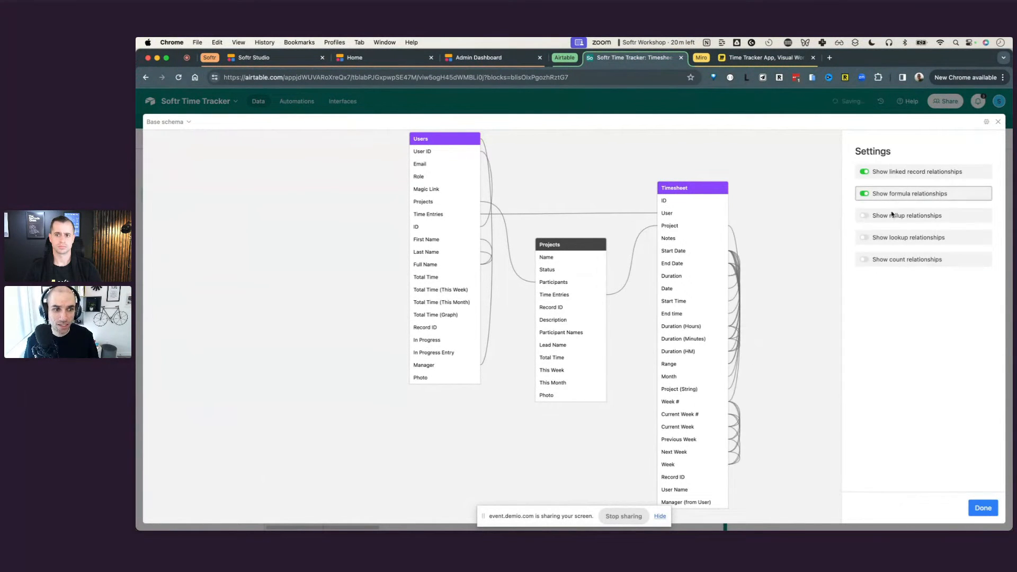
{"action": "left_click", "coordinate": [896, 215]}
{"action": "left_click", "coordinate": [897, 238]}
{"action": "left_click", "coordinate": [900, 260]}
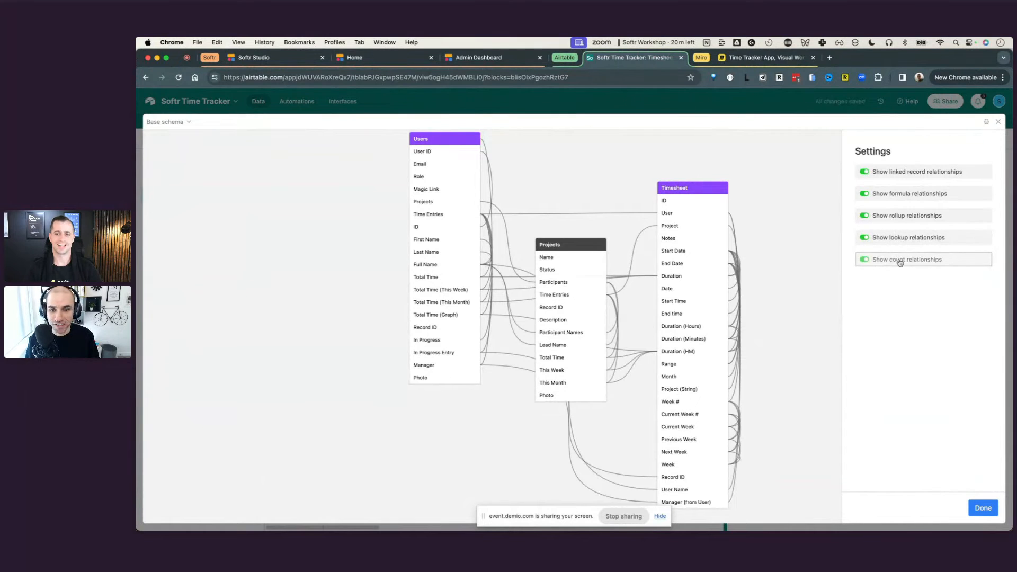
- Hide the count, lookup, rollup and formula relationships in the base schema and leave its full view
{"action": "left_click", "coordinate": [900, 261]}
{"action": "left_click", "coordinate": [898, 237]}
{"action": "left_click", "coordinate": [900, 216]}
{"action": "left_click", "coordinate": [908, 196]}
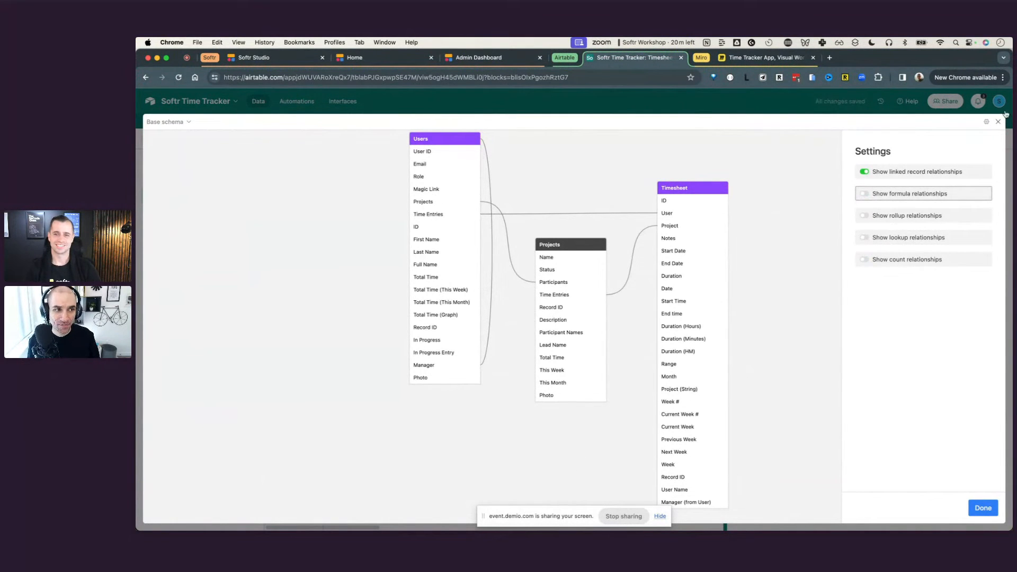
{"action": "left_click", "coordinate": [999, 123]}
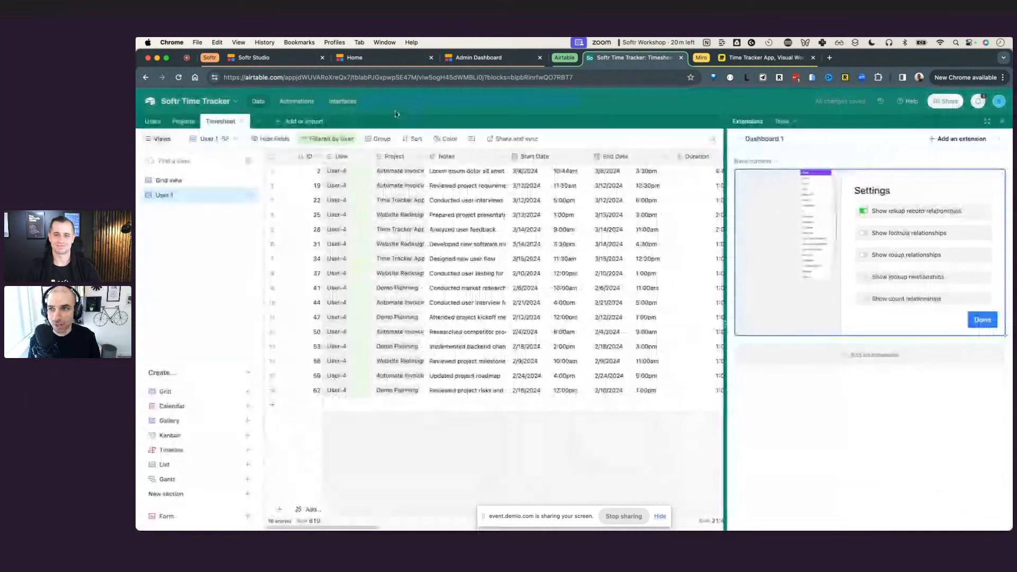
- Switch to Softr Studio and add a Text field to the Timesheet table block with User as its content
{"action": "left_click", "coordinate": [281, 61]}
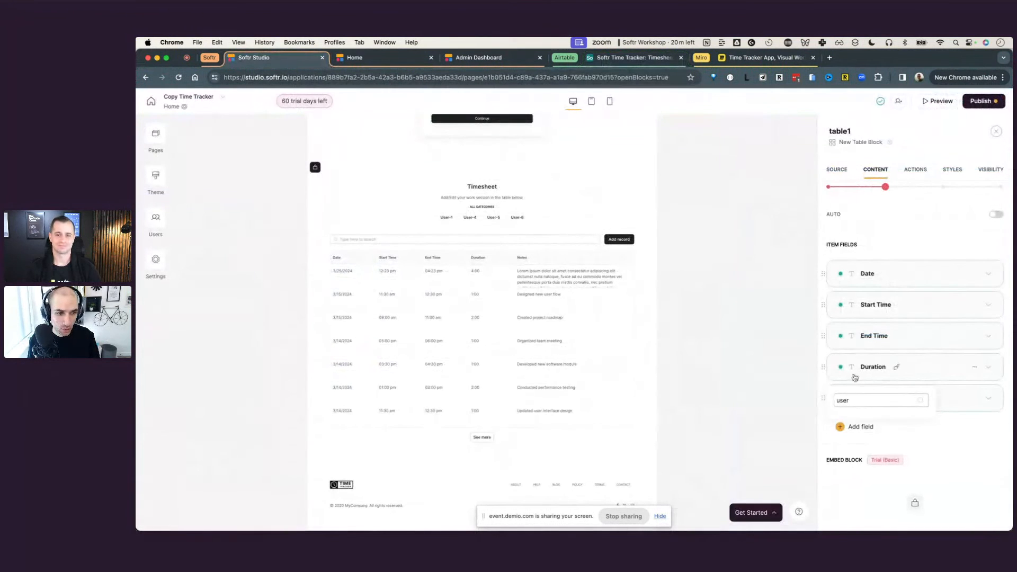
{"action": "left_click", "coordinate": [862, 427]}
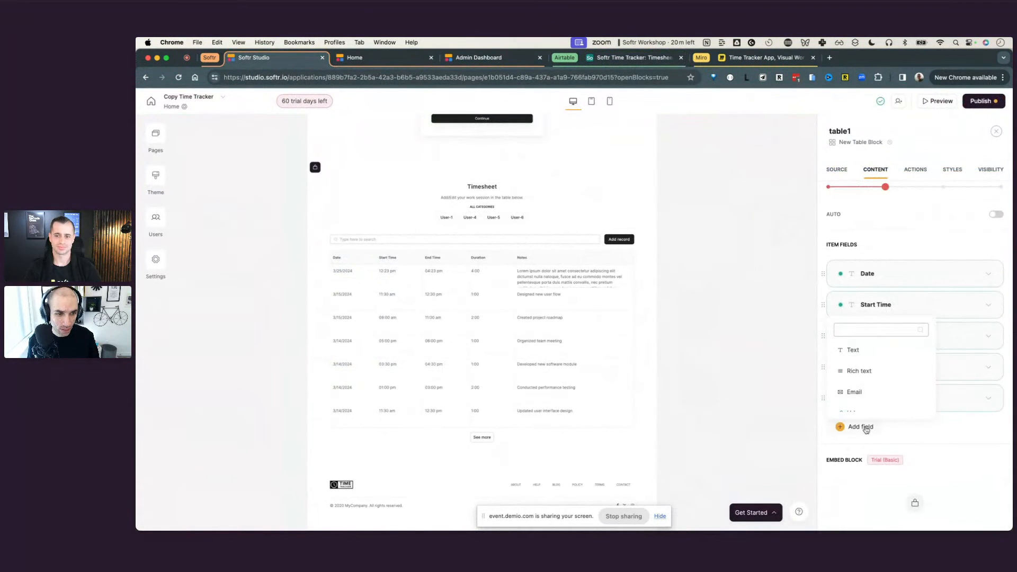
{"action": "left_click", "coordinate": [864, 366]}
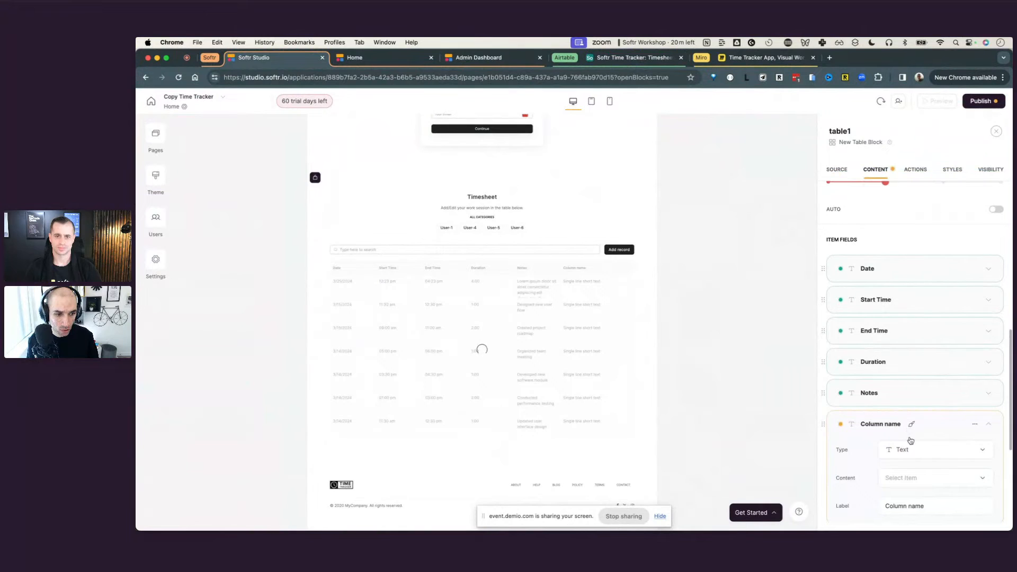
{"action": "left_click", "coordinate": [917, 478]}
{"action": "type", "text": "user"}
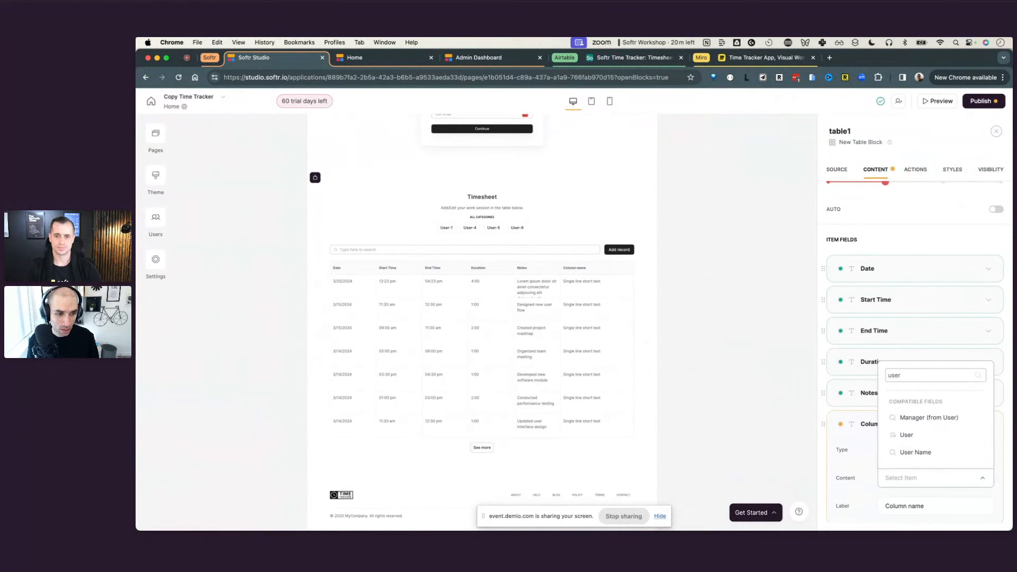
{"action": "left_click", "coordinate": [928, 434]}
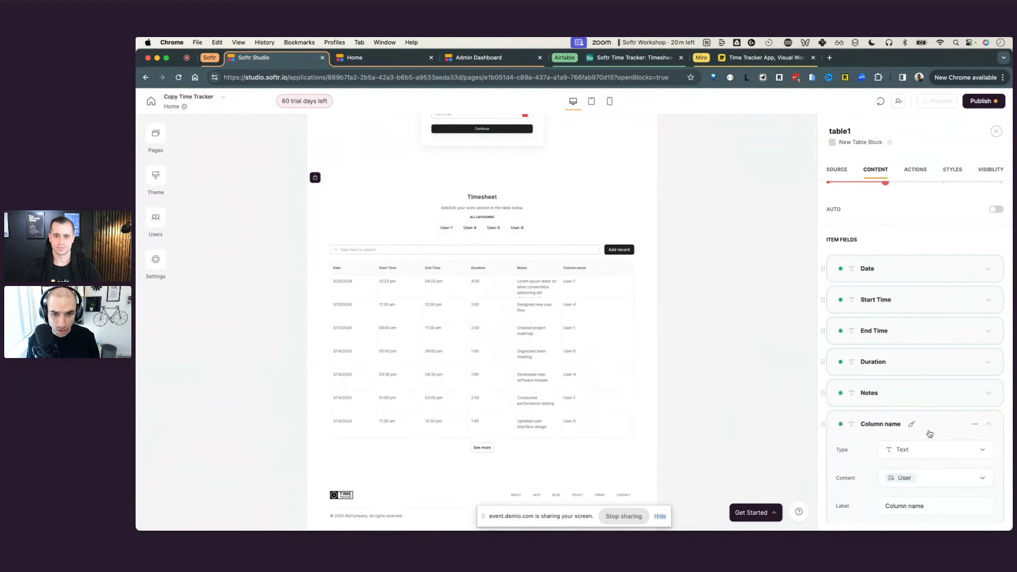
- Label the new item field of the Timesheet table block "User"
{"action": "scroll", "coordinate": [928, 433], "scroll_direction": "down", "scroll_amount": 4}
{"action": "left_click", "coordinate": [926, 416]}
{"action": "left_click_drag", "start_coordinate": [927, 415], "coordinate": [884, 410]}
{"action": "type", "text": "user"}
{"action": "key", "text": "BackSpace"}
{"action": "key", "text": "BackSpace"}
{"action": "key", "text": "BackSpace"}
{"action": "key", "text": "BackSpace"}
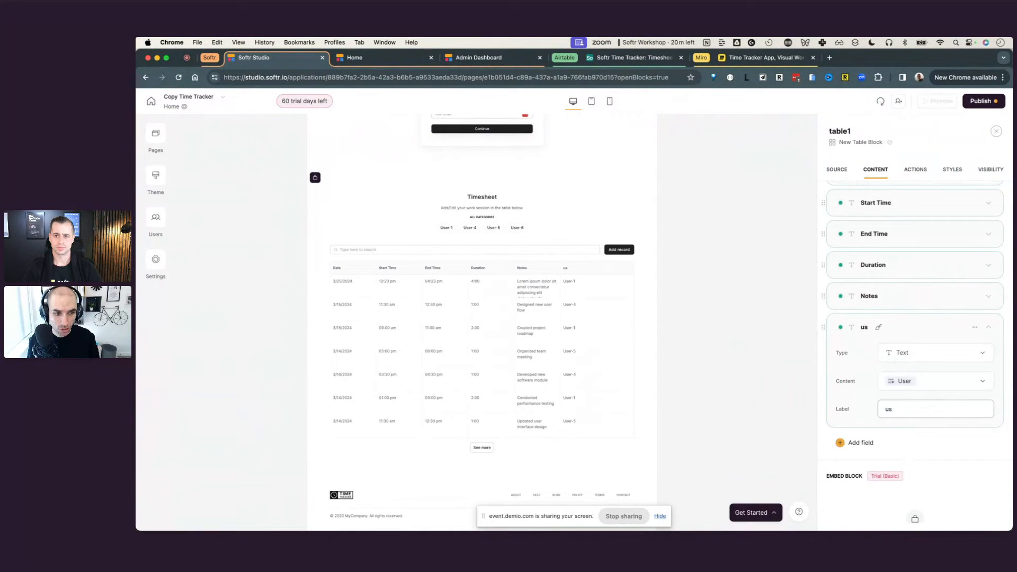
{"action": "type", "text": "User"}
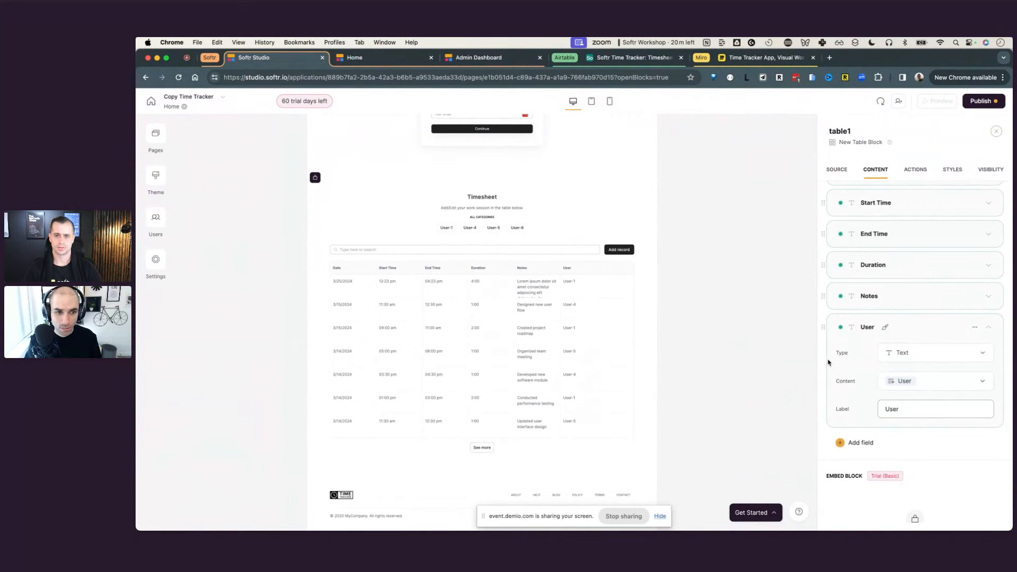
- Review the table block's conditional filter on User and check the filtered Timesheet entries in the app preview
{"action": "left_click", "coordinate": [837, 169]}
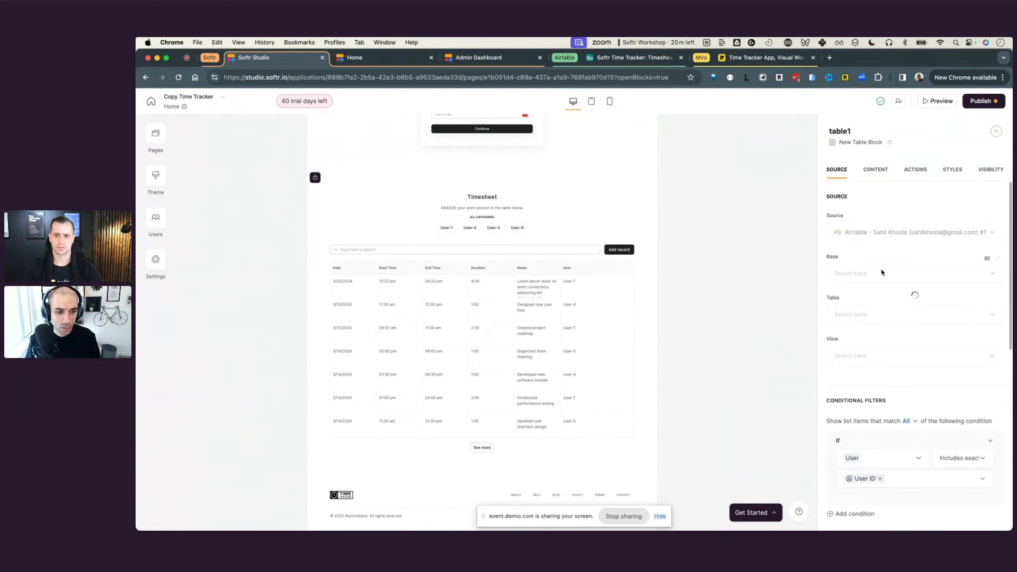
{"action": "scroll", "coordinate": [901, 318], "scroll_direction": "down", "scroll_amount": 2}
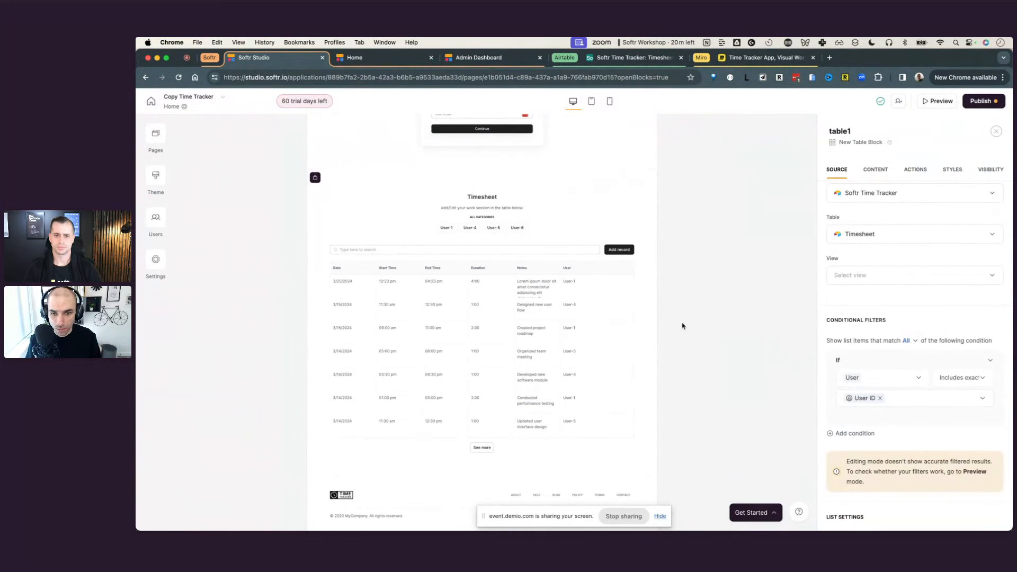
{"action": "left_click", "coordinate": [925, 101]}
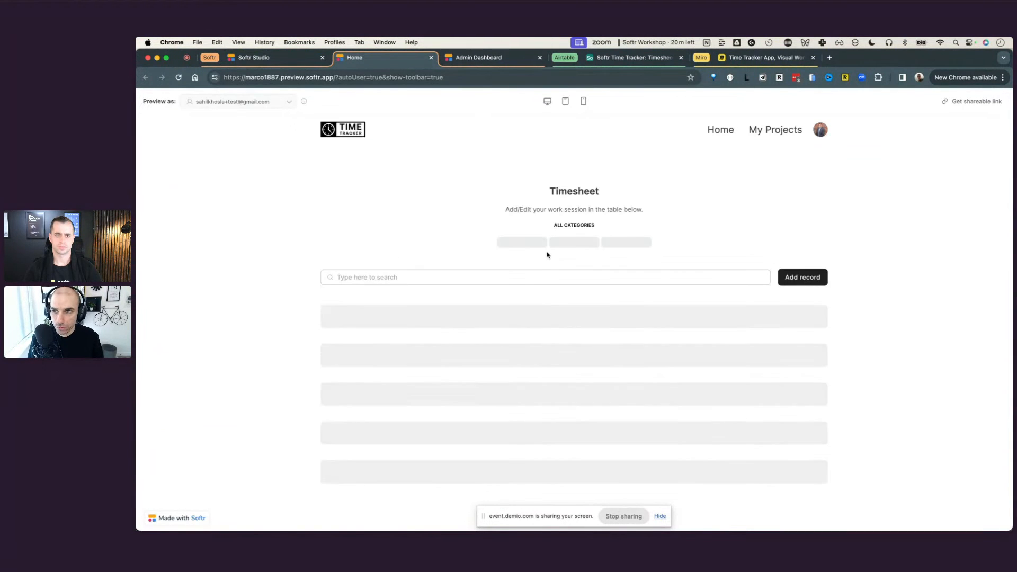
{"action": "scroll", "coordinate": [547, 255], "scroll_direction": "down", "scroll_amount": 4}
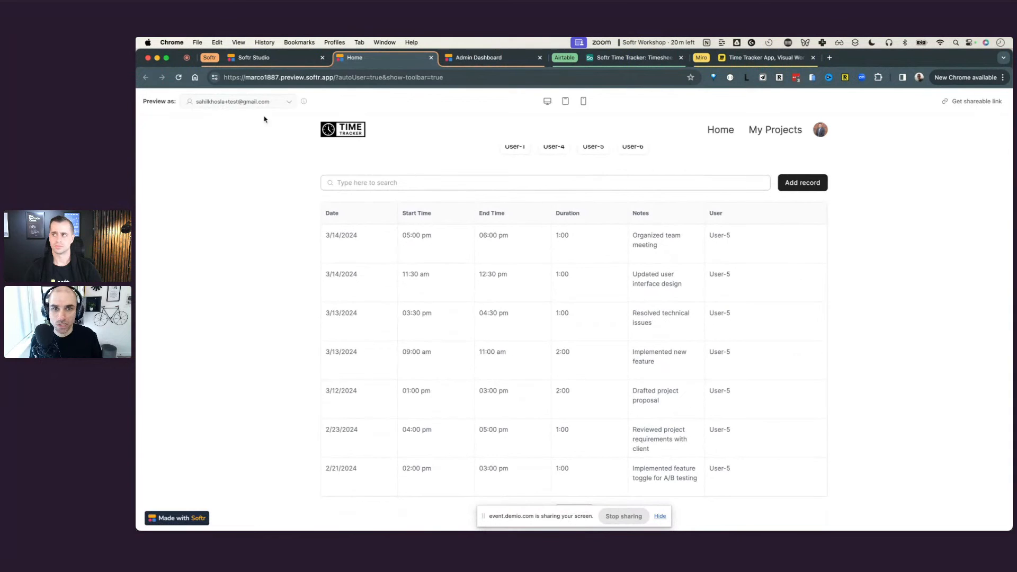
- Look up the previewed user's ID in the Airtable Users table and compare it with the previewed Timesheet entries
{"action": "left_click", "coordinate": [636, 57]}
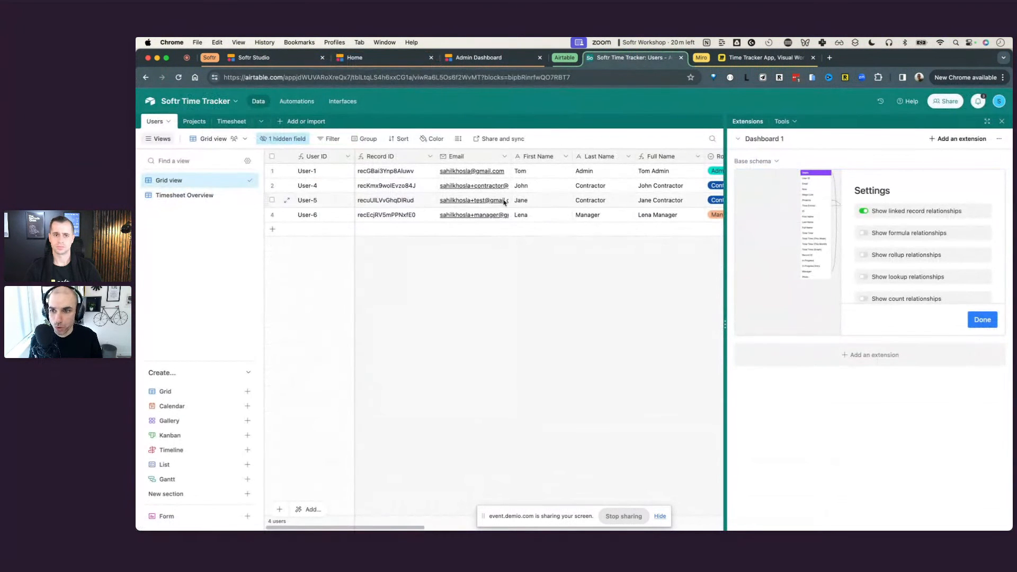
{"action": "left_click", "coordinate": [262, 57]}
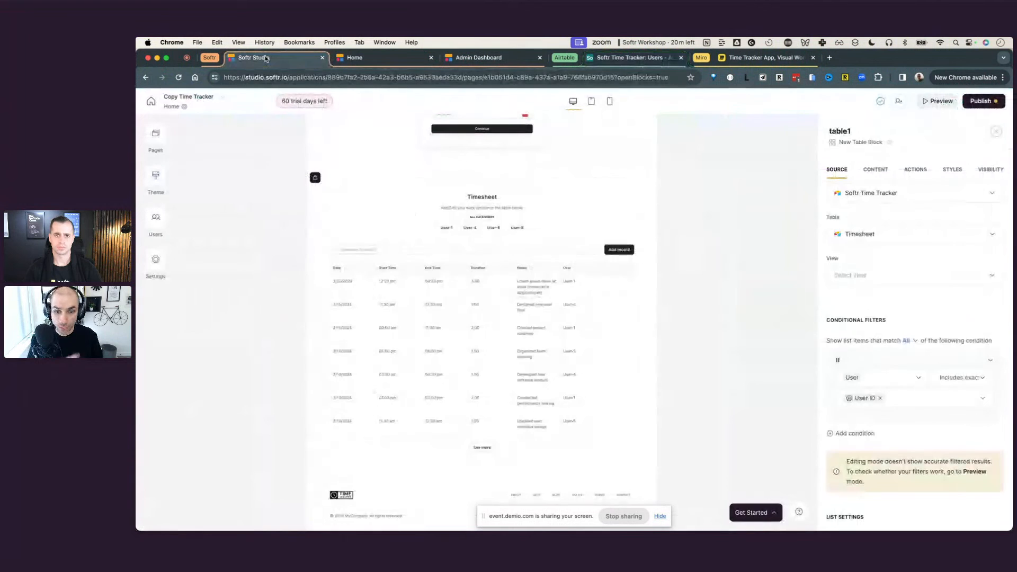
{"action": "left_click", "coordinate": [354, 57]}
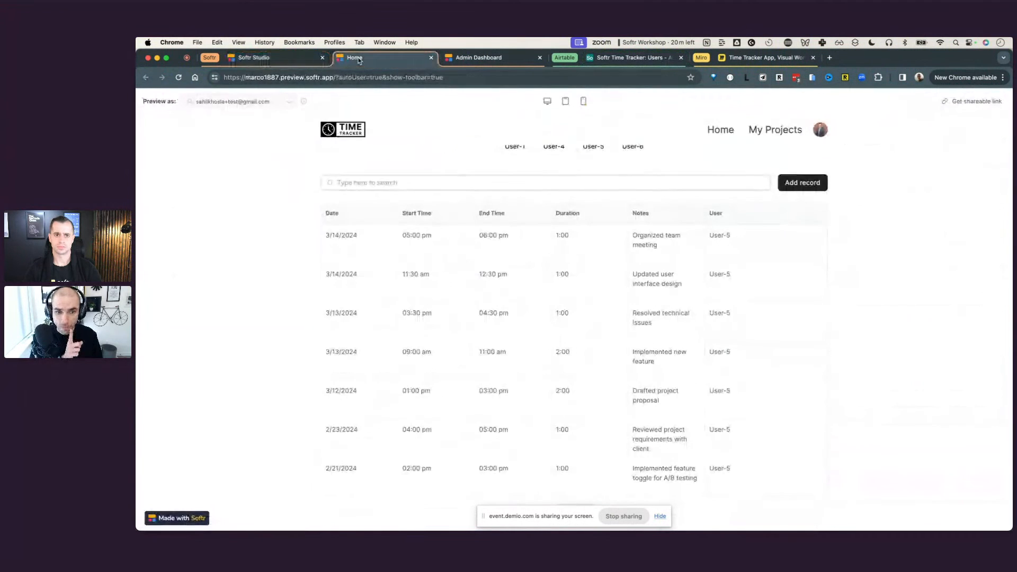
{"action": "scroll", "coordinate": [848, 329], "scroll_direction": "down", "scroll_amount": 2}
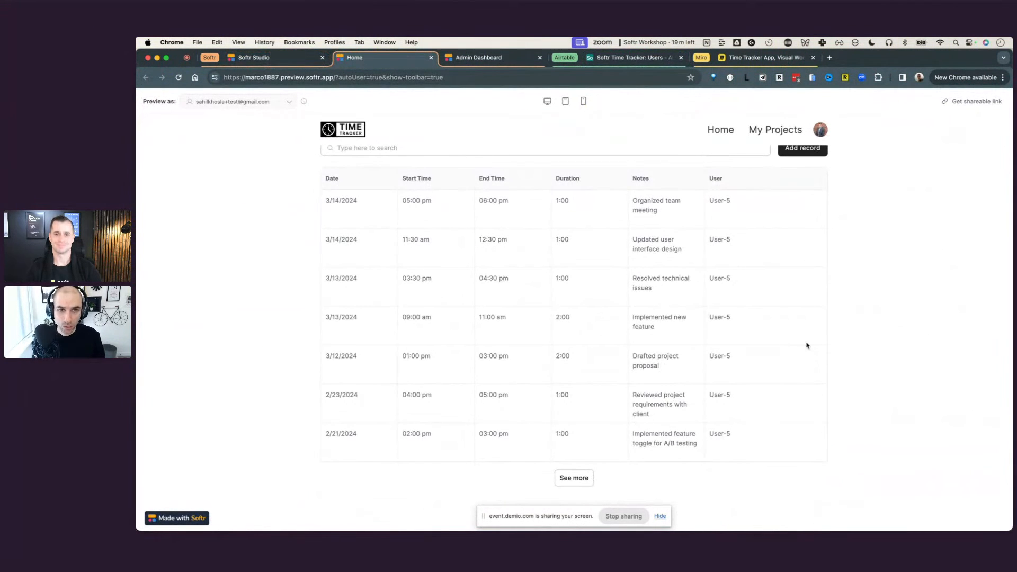
{"action": "scroll", "coordinate": [805, 345], "scroll_direction": "up", "scroll_amount": 2}
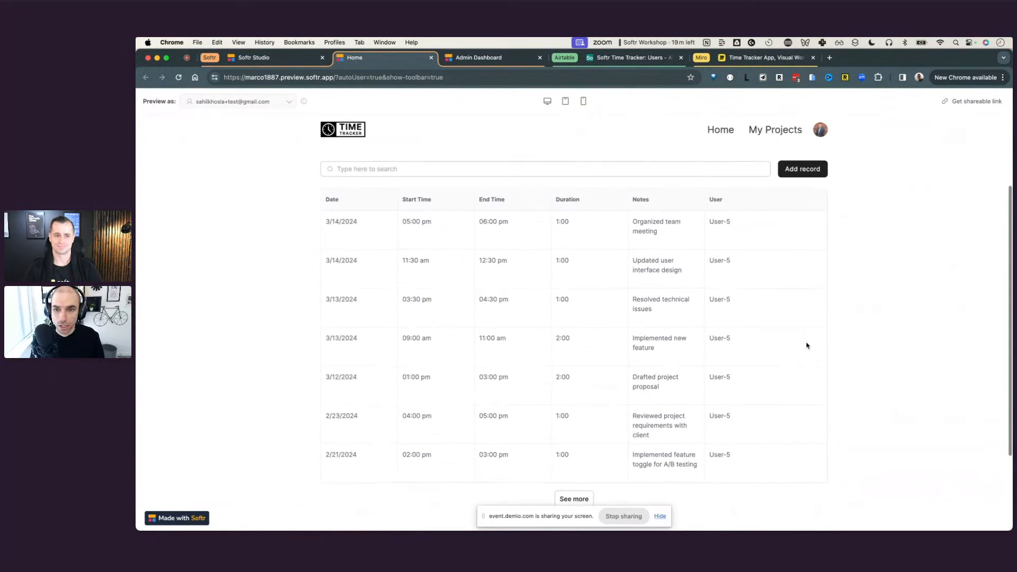
- Compare the preview's Timesheet entries with the table block's conditional filter and review its source settings in Softr Studio
{"action": "left_click", "coordinate": [298, 61]}
{"action": "left_click", "coordinate": [354, 59]}
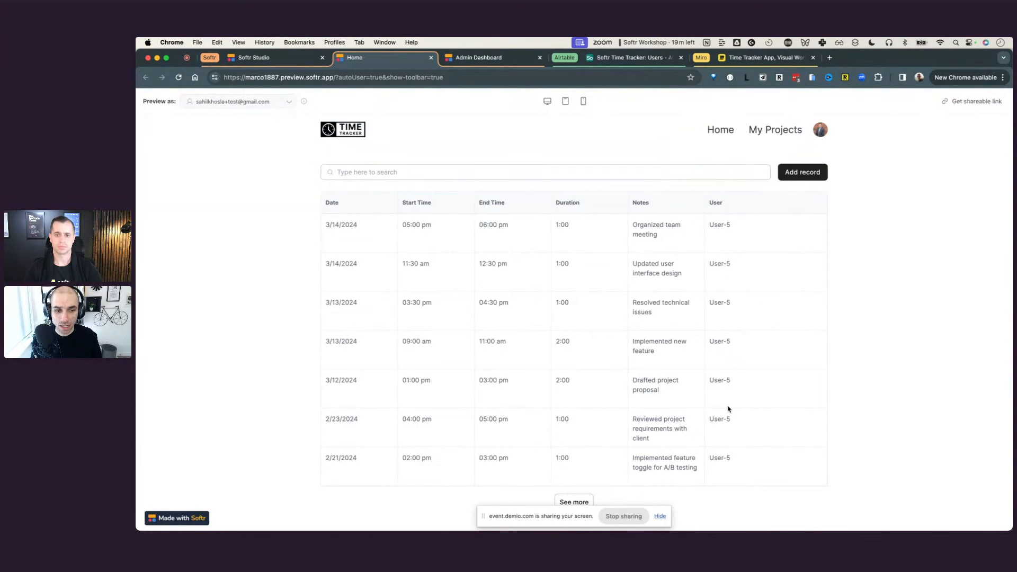
{"action": "left_click", "coordinate": [273, 60]}
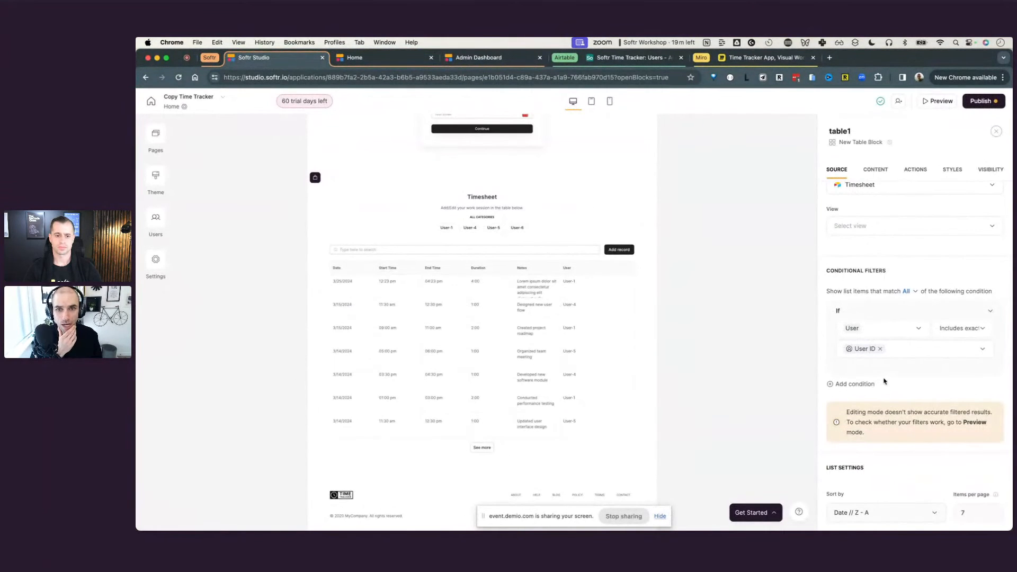
{"action": "left_click", "coordinate": [377, 55]}
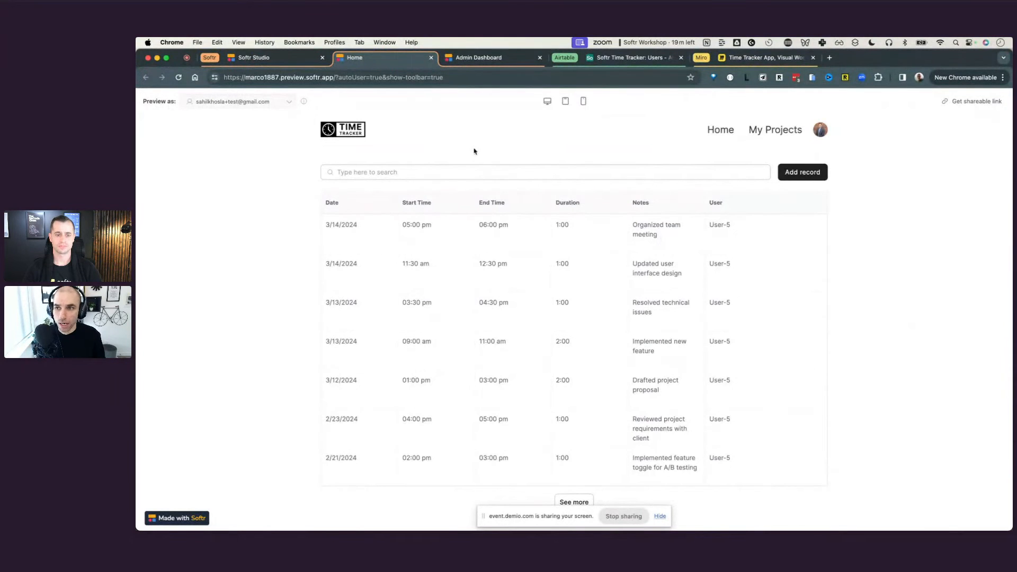
{"action": "left_click", "coordinate": [278, 59]}
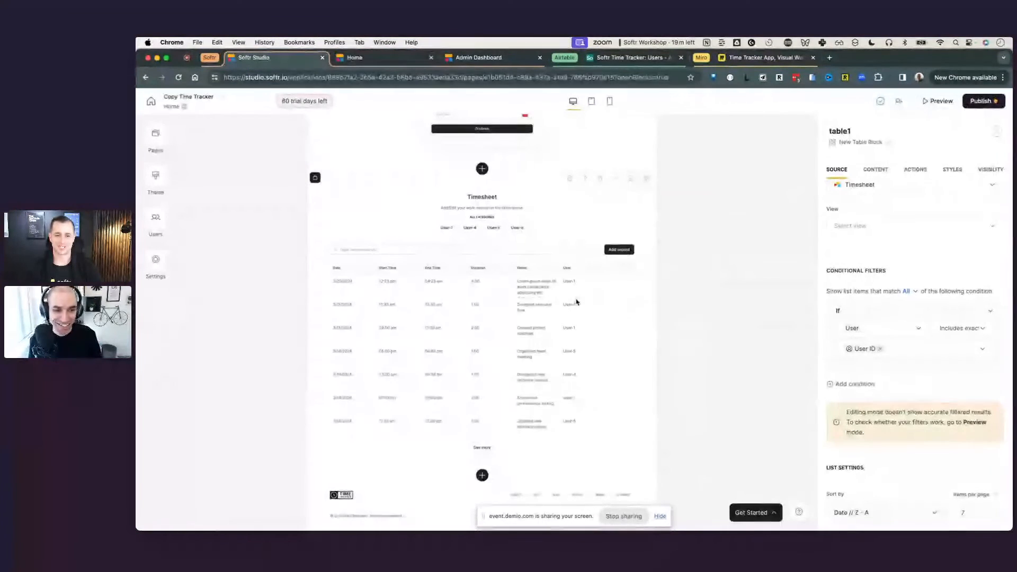
{"action": "scroll", "coordinate": [578, 303], "scroll_direction": "down", "scroll_amount": 1}
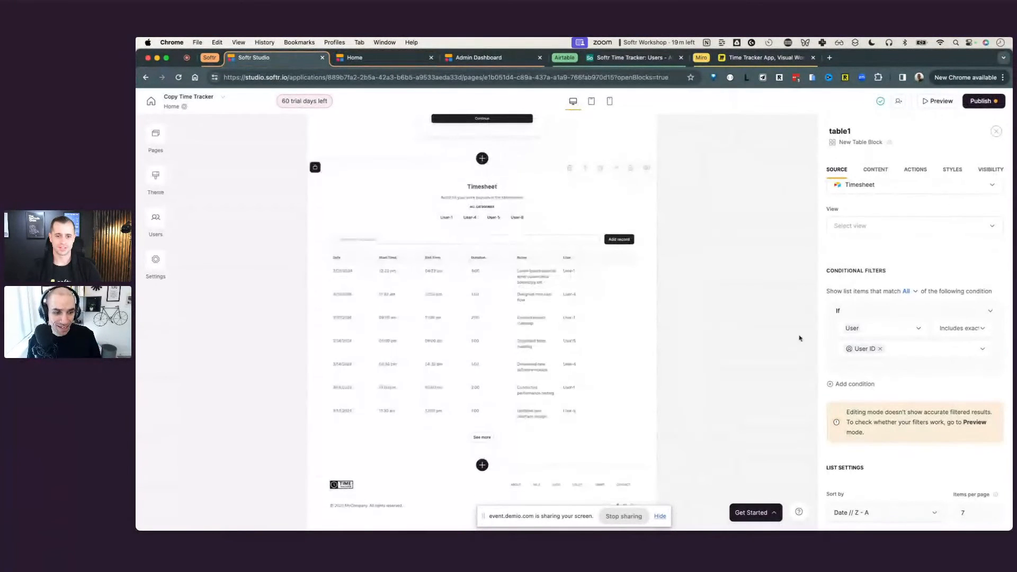
{"action": "scroll", "coordinate": [871, 339], "scroll_direction": "down", "scroll_amount": 3}
{"action": "scroll", "coordinate": [871, 340], "scroll_direction": "up", "scroll_amount": 2}
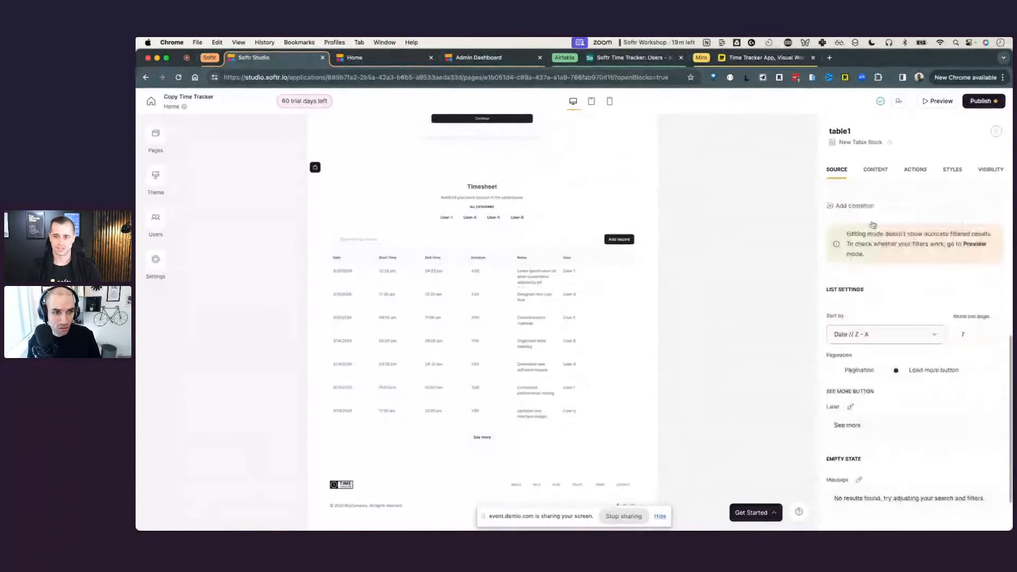
- Delete the User field from the Timesheet table block's item fields
{"action": "left_click", "coordinate": [875, 169]}
{"action": "scroll", "coordinate": [907, 348], "scroll_direction": "down", "scroll_amount": 10}
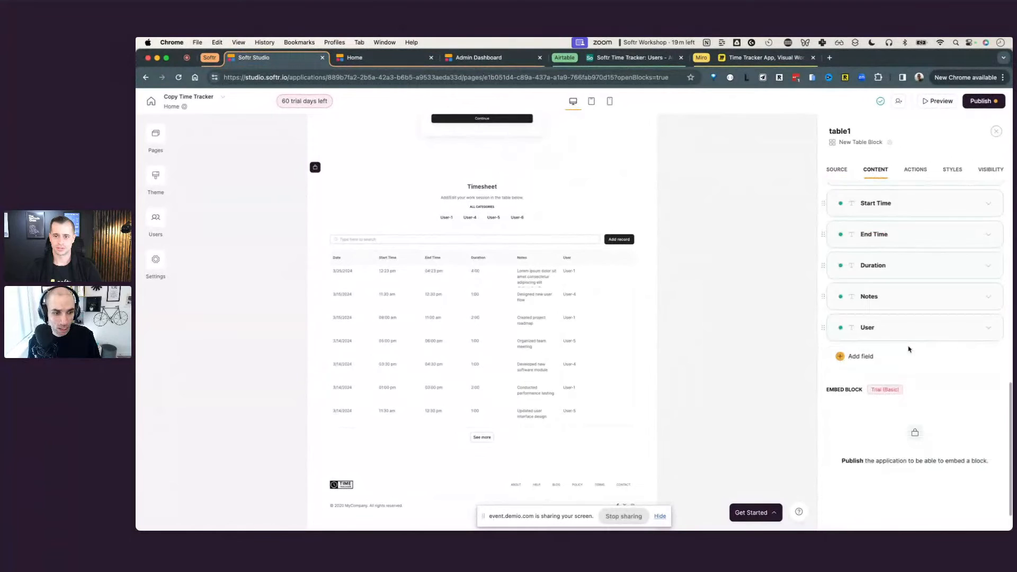
{"action": "left_click", "coordinate": [975, 316]}
{"action": "left_click", "coordinate": [947, 348]}
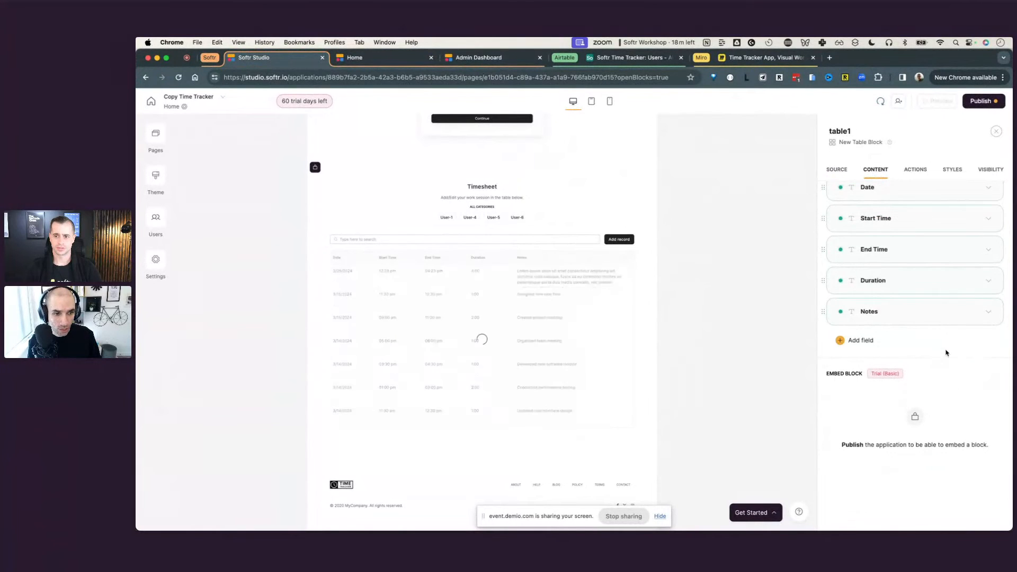
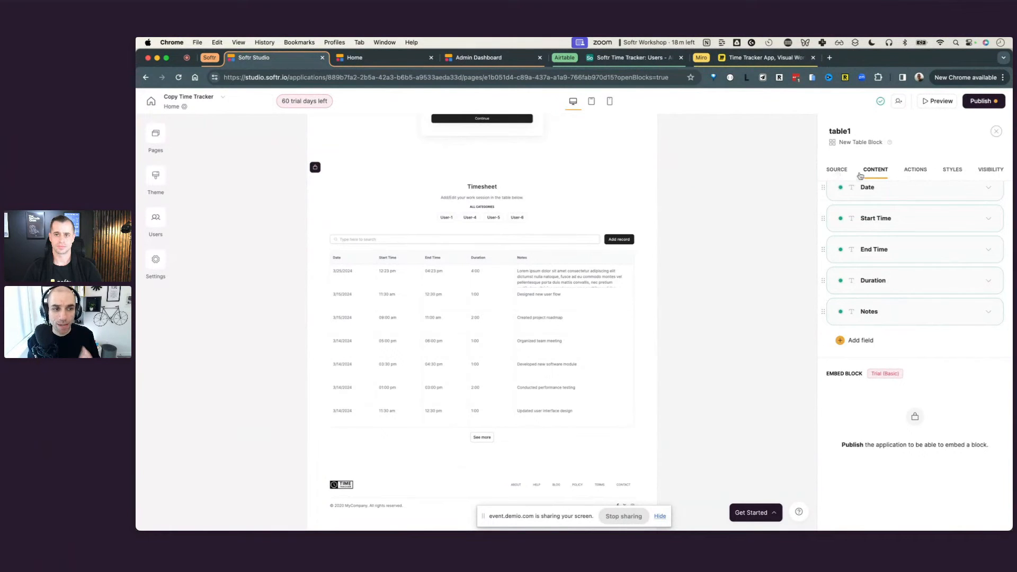
- Open the settings of the table block's Add record topbar button and try that button in the app preview
{"action": "left_click", "coordinate": [916, 171]}
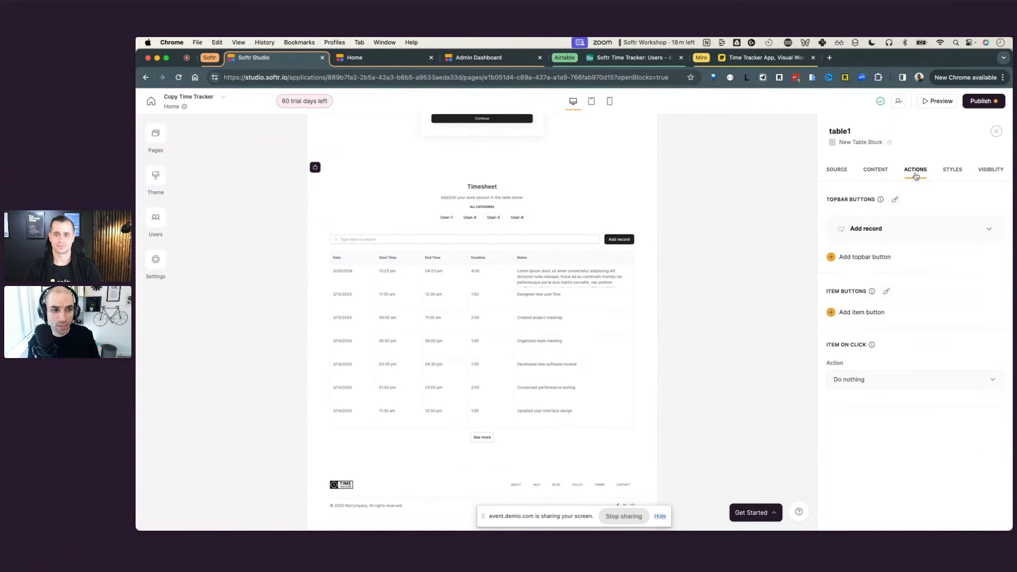
{"action": "left_click", "coordinate": [989, 229]}
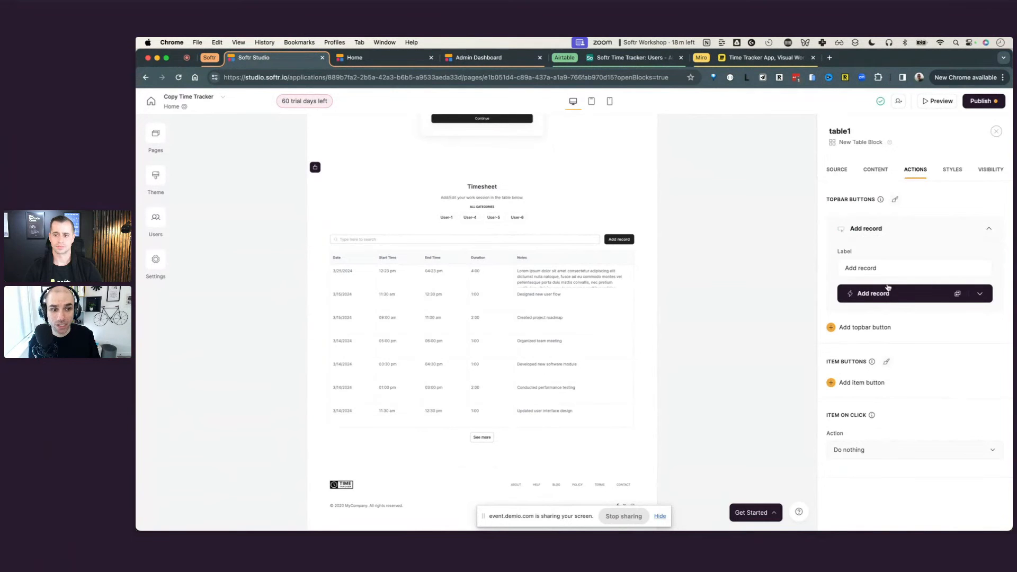
{"action": "left_click", "coordinate": [938, 101]}
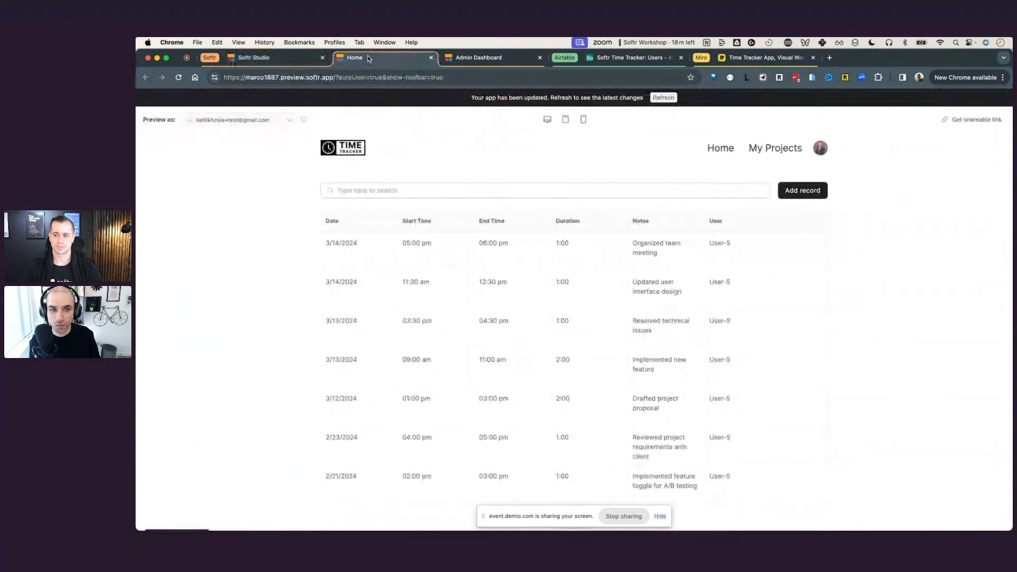
{"action": "left_click", "coordinate": [800, 191]}
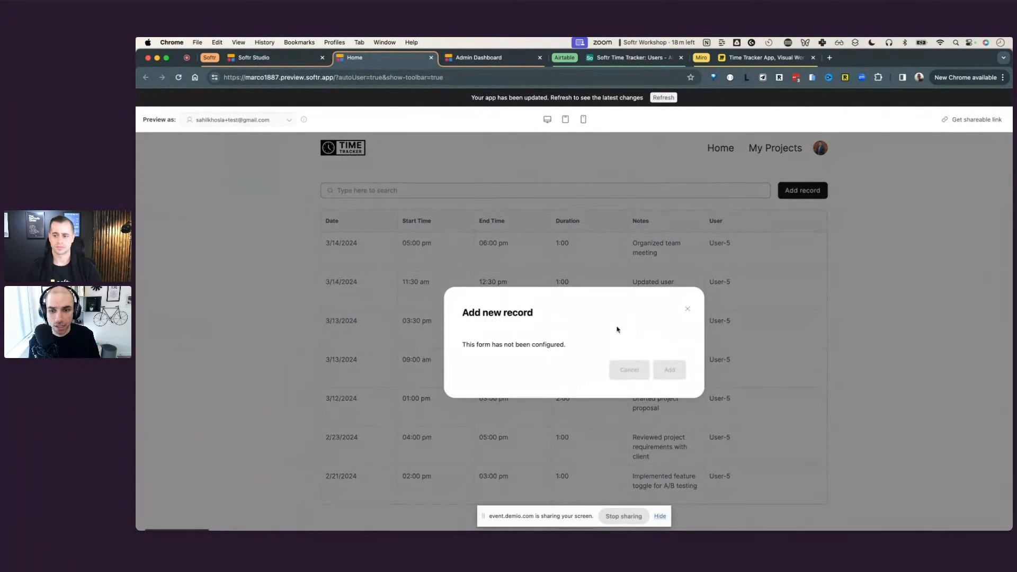
- Return to Softr Studio and relabel the table block's Add record topbar button as "Start Session"
{"action": "left_click_drag", "start_coordinate": [489, 347], "coordinate": [570, 349]}
{"action": "left_click", "coordinate": [307, 59]}
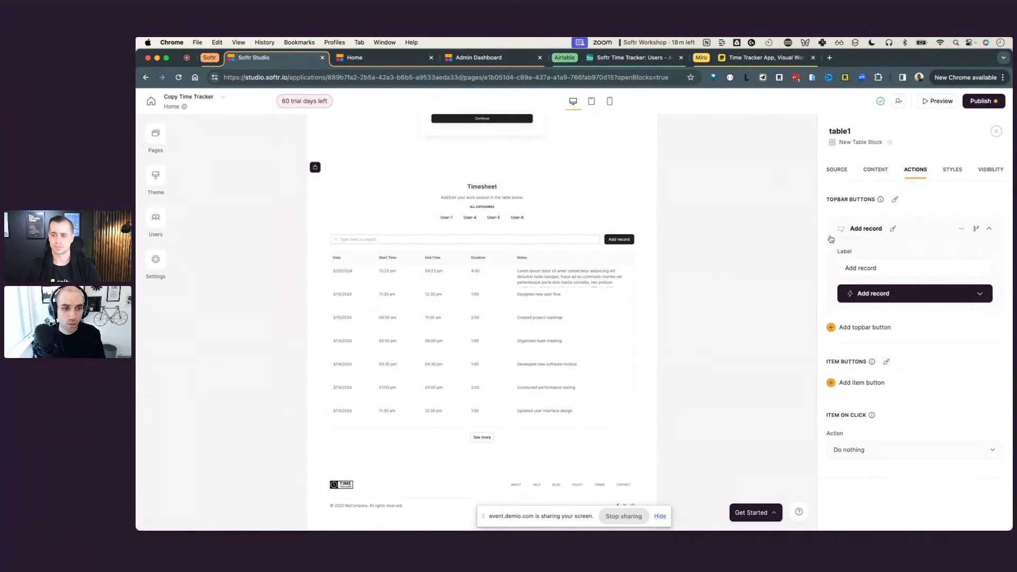
{"action": "left_click", "coordinate": [853, 265]}
{"action": "triple_click", "coordinate": [853, 264]}
{"action": "type", "text": "Start "}
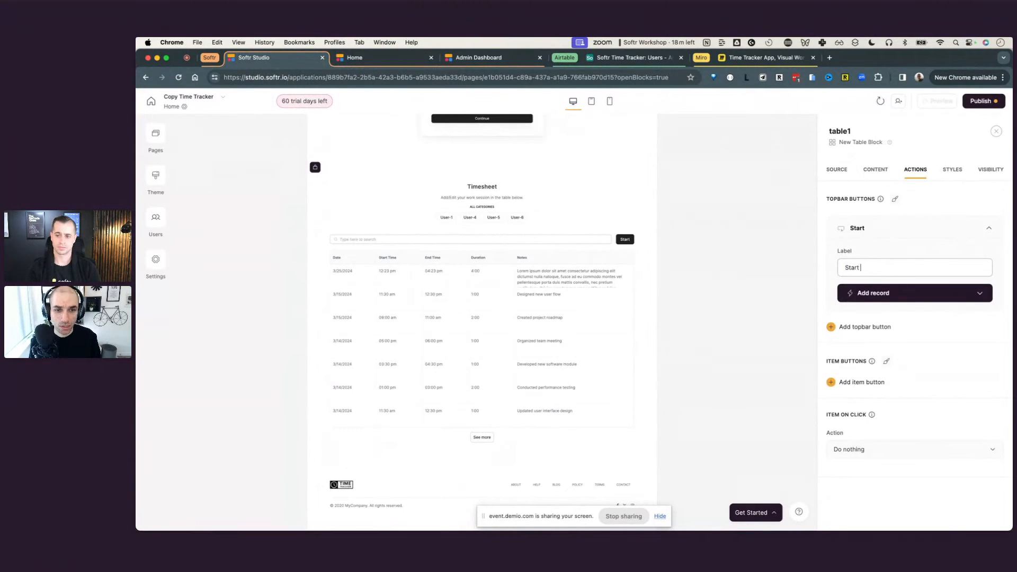
{"action": "type", "text": "Session"}
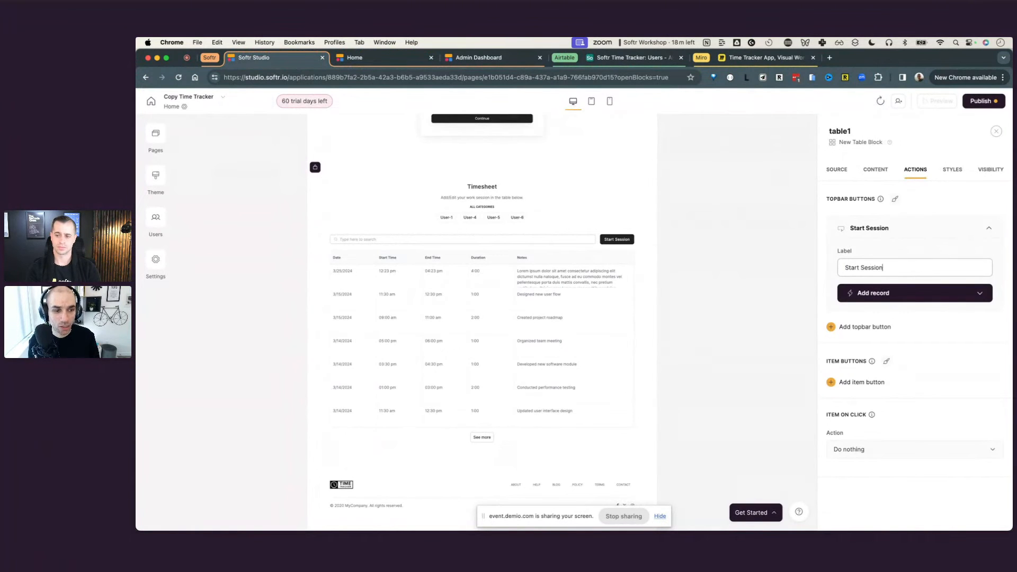
- Expand the Start Session button's Add record action and delete the Image field from its form
{"action": "left_click", "coordinate": [979, 293]}
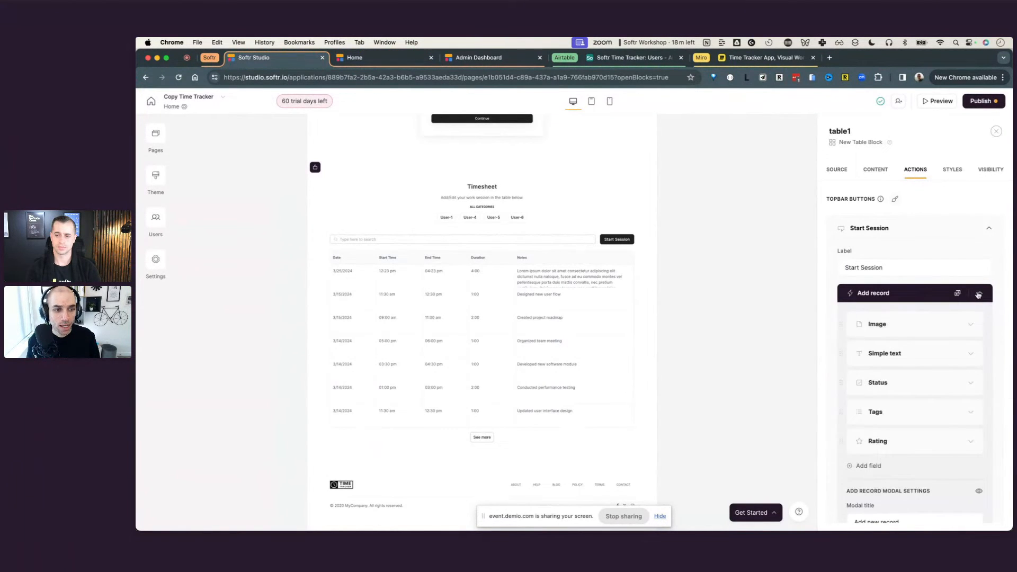
{"action": "left_click", "coordinate": [979, 295]}
{"action": "left_click", "coordinate": [979, 295]}
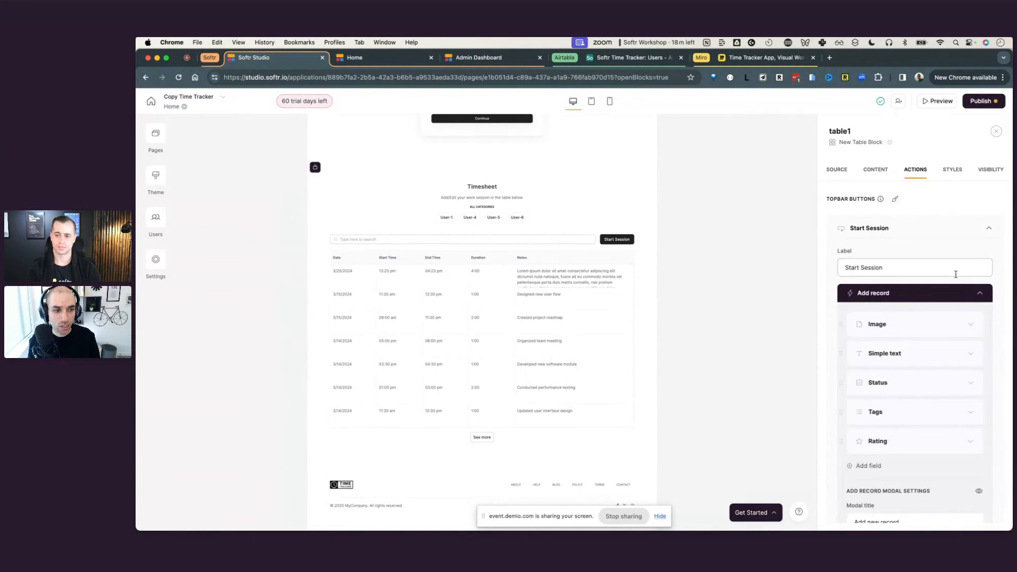
{"action": "scroll", "coordinate": [939, 270], "scroll_direction": "down", "scroll_amount": 3}
{"action": "scroll", "coordinate": [918, 263], "scroll_direction": "up", "scroll_amount": 1}
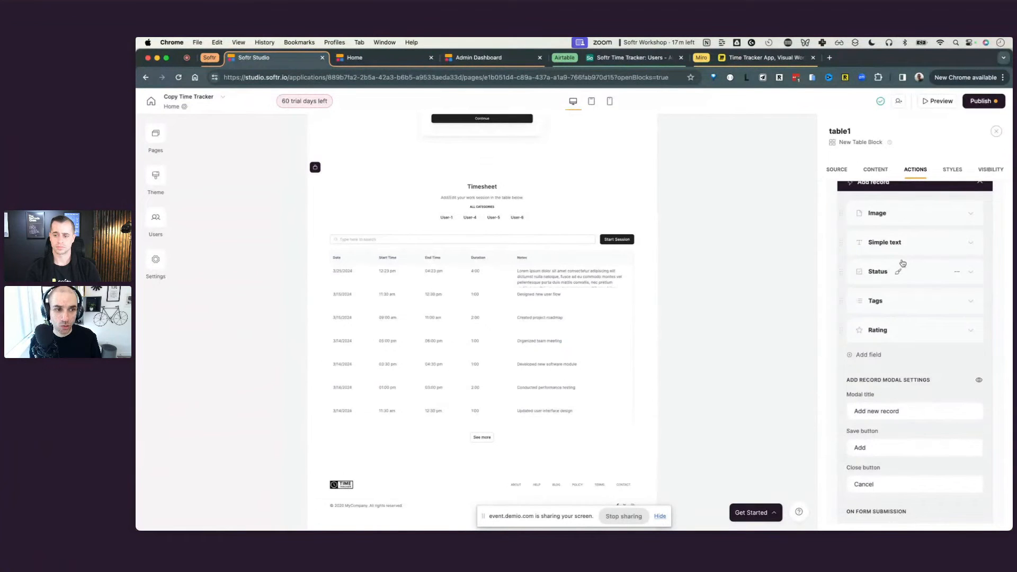
{"action": "left_click", "coordinate": [956, 213]}
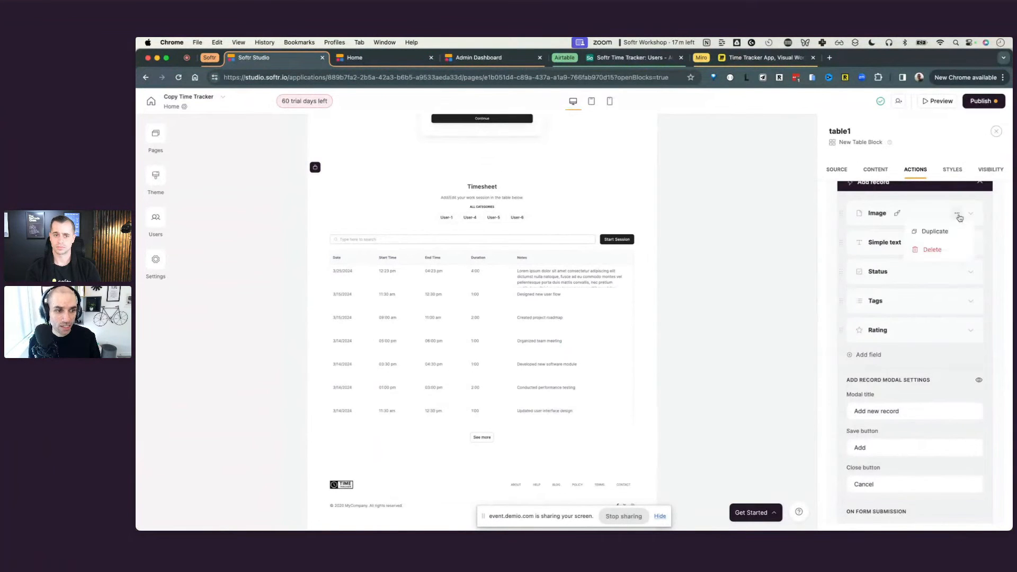
{"action": "left_click", "coordinate": [947, 249]}
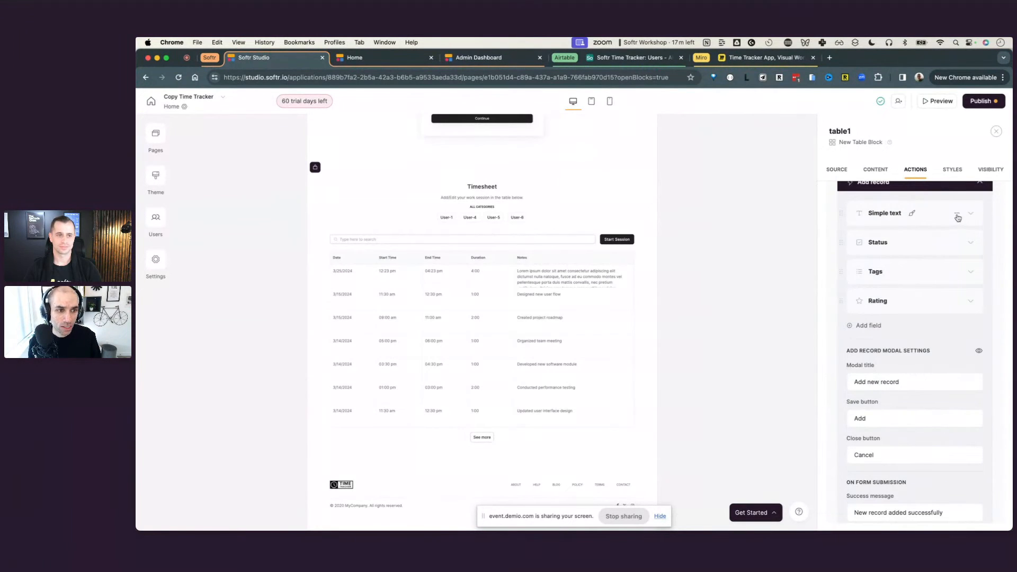
- Set the Simple text form field's input type to DateTime and map it to Start Date
{"action": "left_click", "coordinate": [973, 214]}
{"action": "left_click", "coordinate": [915, 257]}
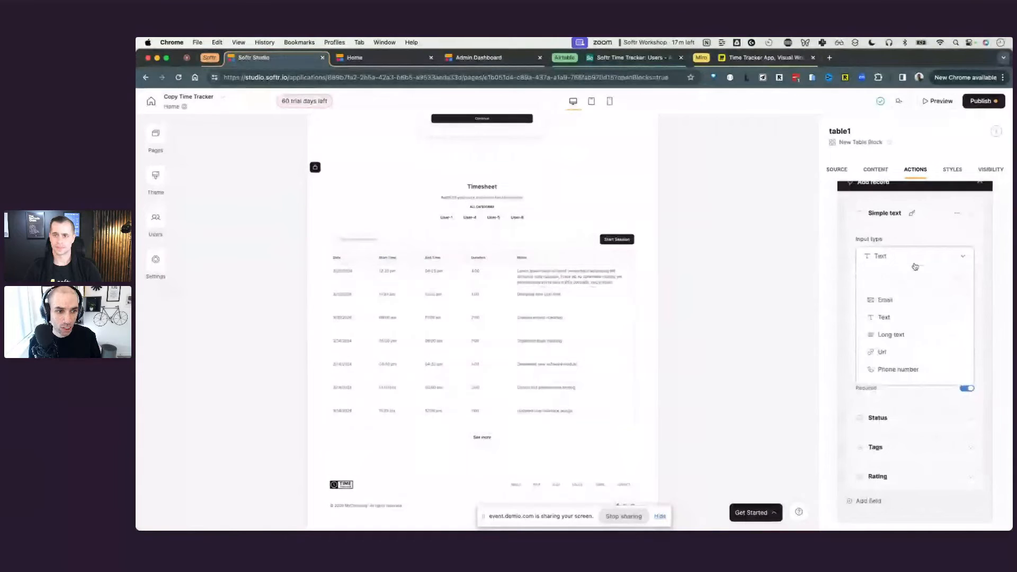
{"action": "type", "text": "dat"}
{"action": "left_click", "coordinate": [896, 318]}
{"action": "left_click", "coordinate": [912, 302]}
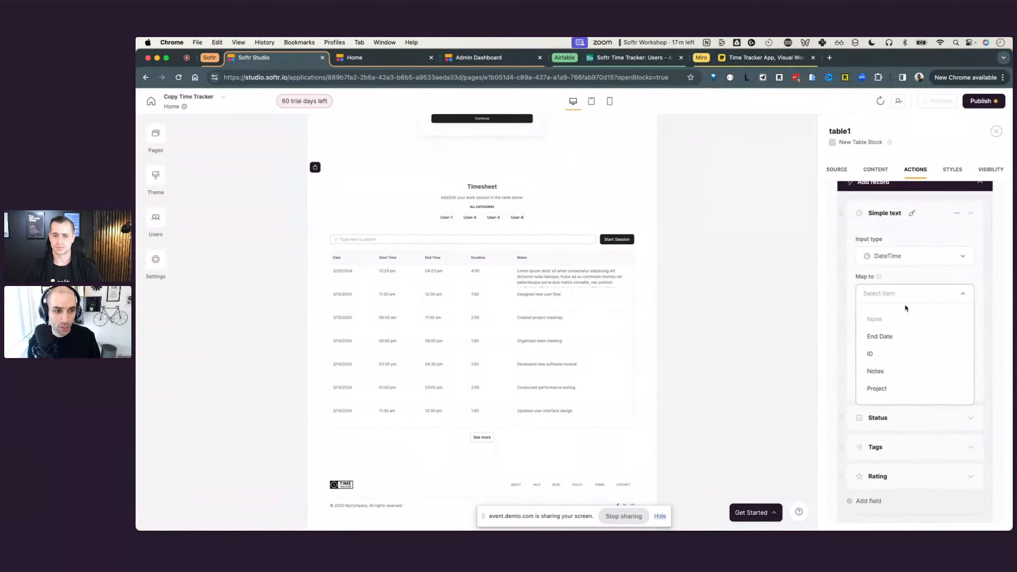
{"action": "left_click", "coordinate": [906, 300]}
{"action": "left_click", "coordinate": [907, 300]}
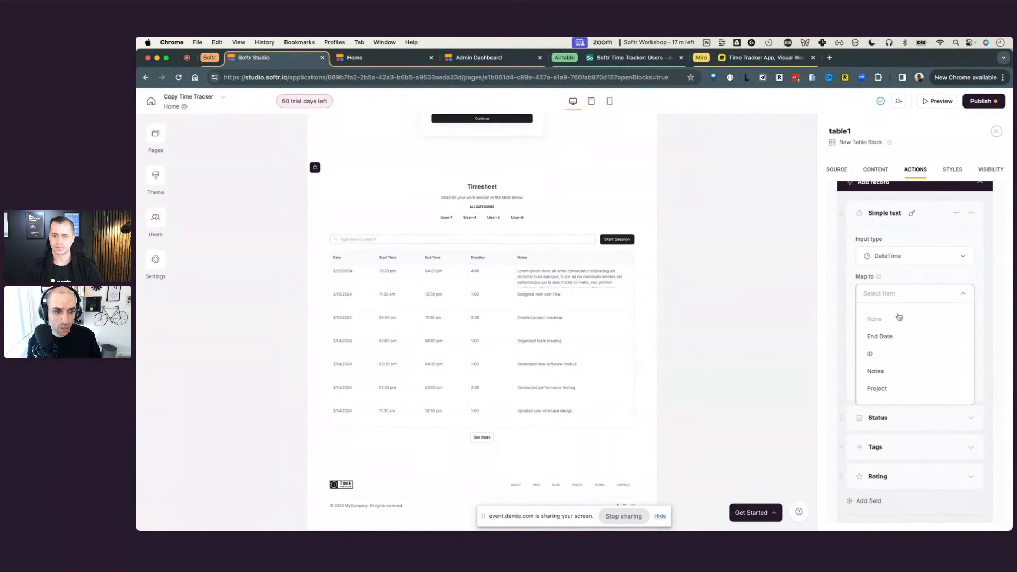
{"action": "left_click", "coordinate": [907, 300]}
{"action": "left_click", "coordinate": [906, 300]}
{"action": "scroll", "coordinate": [901, 338], "scroll_direction": "down", "scroll_amount": 2}
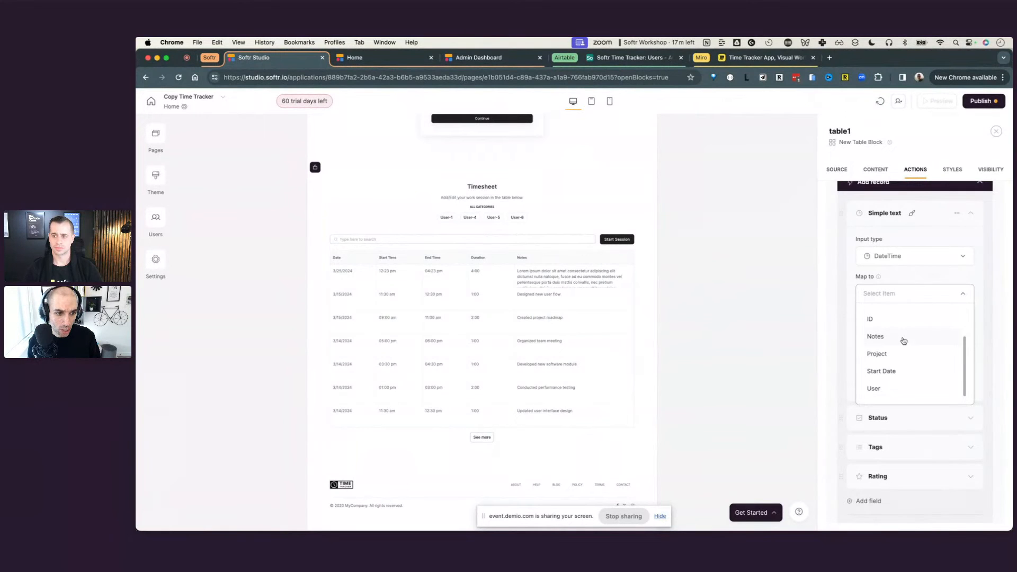
{"action": "left_click", "coordinate": [901, 344]}
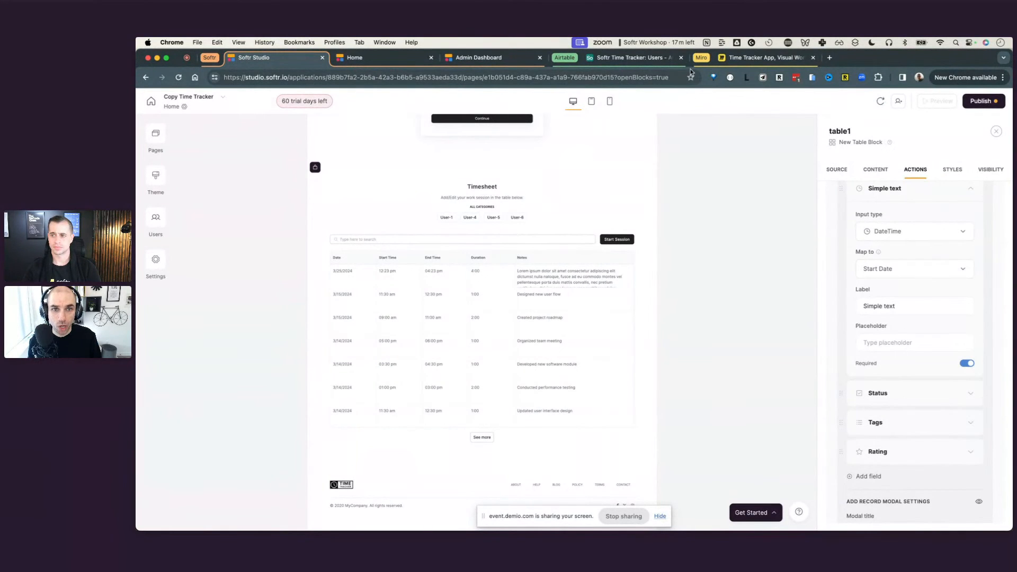
- Check how the Start Date column stores its date and time in the Airtable Timesheet table
{"action": "left_click", "coordinate": [659, 59]}
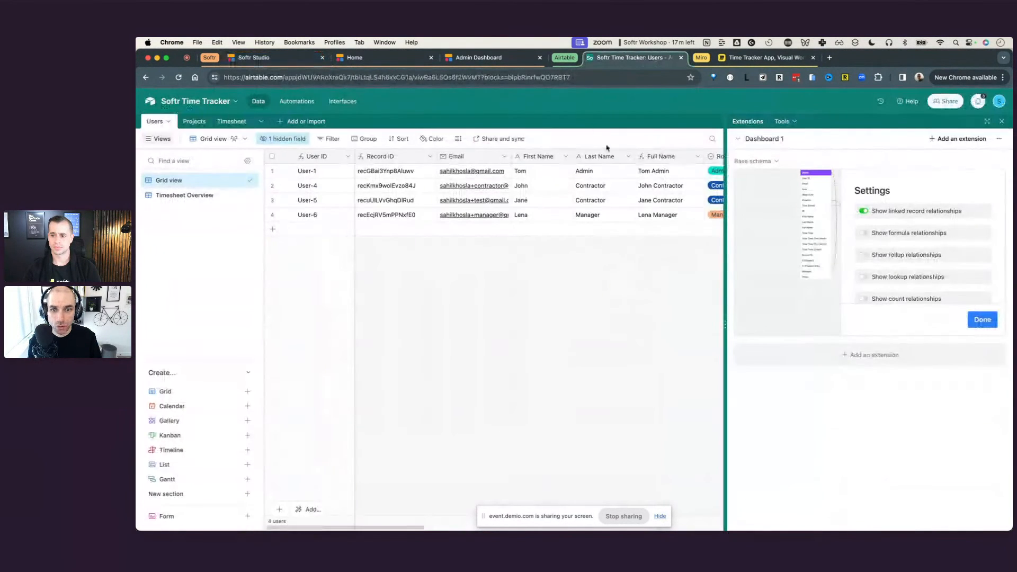
{"action": "left_click", "coordinate": [232, 121]}
{"action": "scroll", "coordinate": [529, 186], "scroll_direction": "right", "scroll_amount": 3}
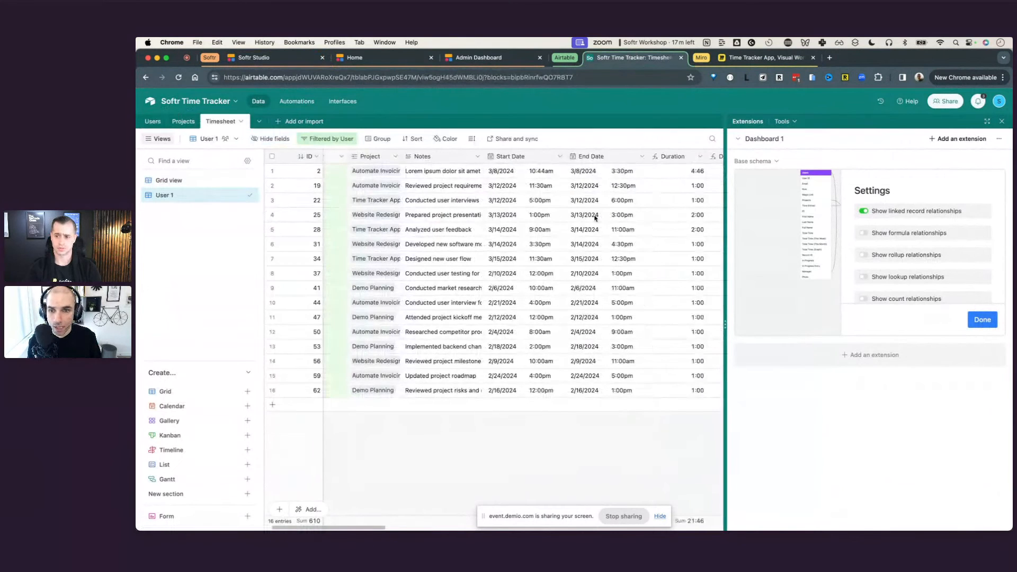
{"action": "left_click", "coordinate": [480, 170]}
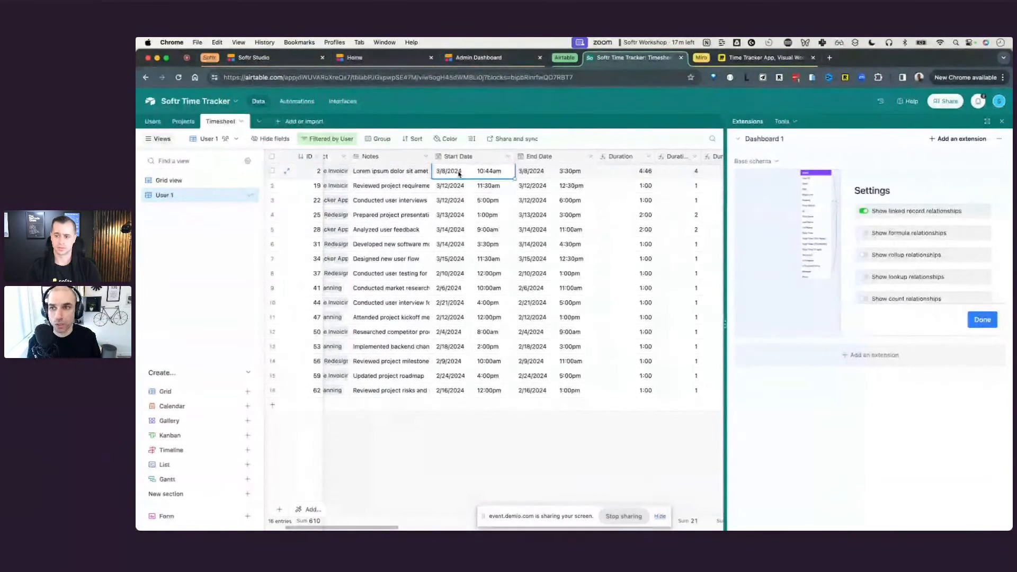
- Back in Softr Studio, label the form field mapped to Start Date as "Start Date/Time"
{"action": "left_click", "coordinate": [274, 60]}
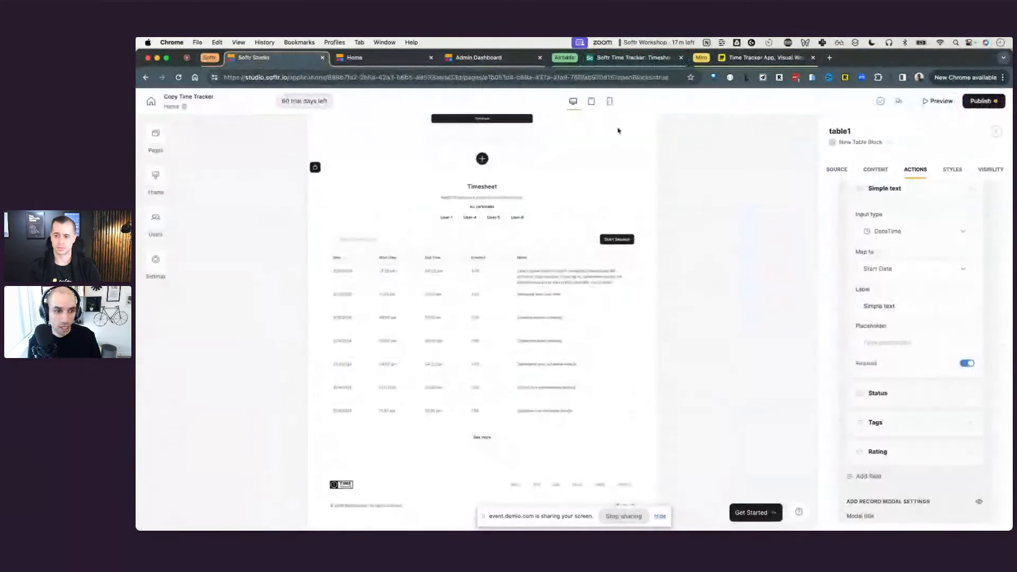
{"action": "triple_click", "coordinate": [891, 305]}
{"action": "type", "text": "Start Date"}
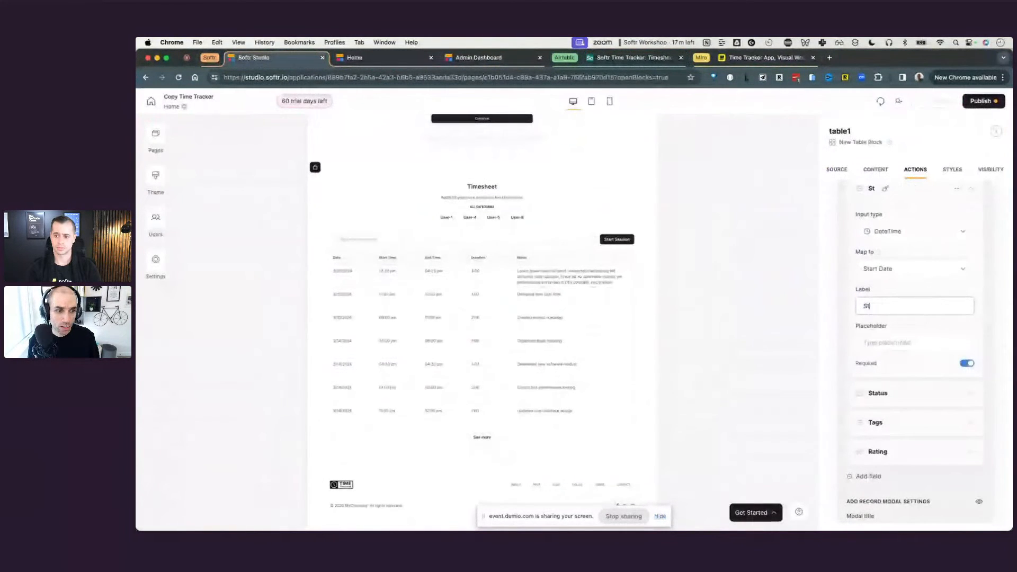
{"action": "type", "text": "ime"}
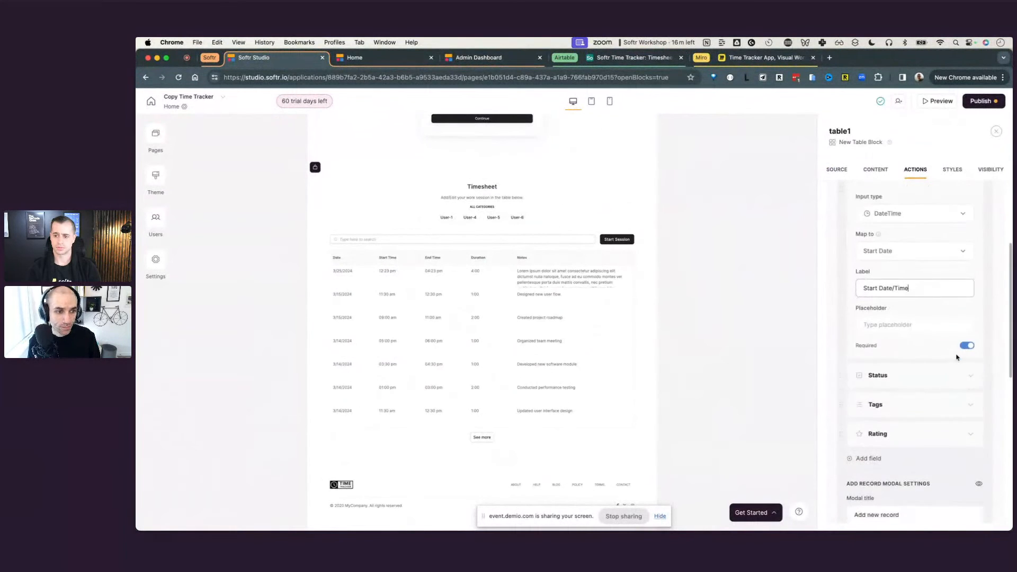
- Set the Status form field's input type to DateTime and map it to End Date
{"action": "scroll", "coordinate": [958, 361], "scroll_direction": "down", "scroll_amount": 1}
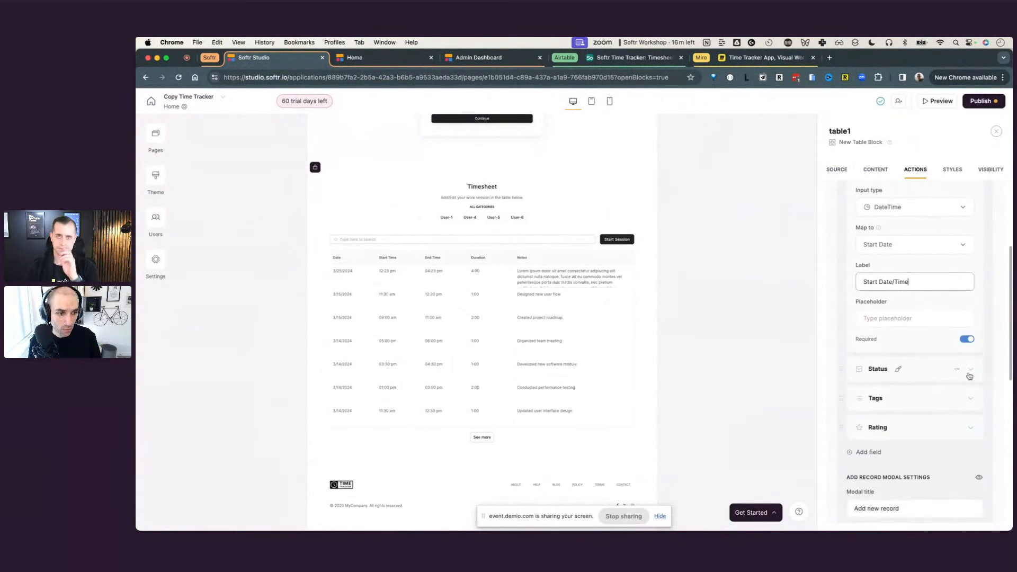
{"action": "left_click", "coordinate": [968, 370]}
{"action": "scroll", "coordinate": [912, 389], "scroll_direction": "down", "scroll_amount": 1}
{"action": "left_click", "coordinate": [913, 388]}
{"action": "type", "text": "date"}
{"action": "left_click", "coordinate": [906, 430]}
{"action": "left_click", "coordinate": [917, 415]}
{"action": "scroll", "coordinate": [922, 389], "scroll_direction": "down", "scroll_amount": 1}
{"action": "scroll", "coordinate": [914, 366], "scroll_direction": "up", "scroll_amount": 1}
{"action": "left_click", "coordinate": [900, 333]}
{"action": "scroll", "coordinate": [938, 411], "scroll_direction": "down", "scroll_amount": 2}
- Label the form field mapped to End Date as "End Date/Time" and make it optional
{"action": "left_click", "coordinate": [904, 392]}
{"action": "key", "text": "super+a"}
{"action": "type", "text": "Edn"}
{"action": "key", "text": "BackSpace"}
{"action": "key", "text": "BackSpace"}
{"action": "type", "text": "nd Date/Time"}
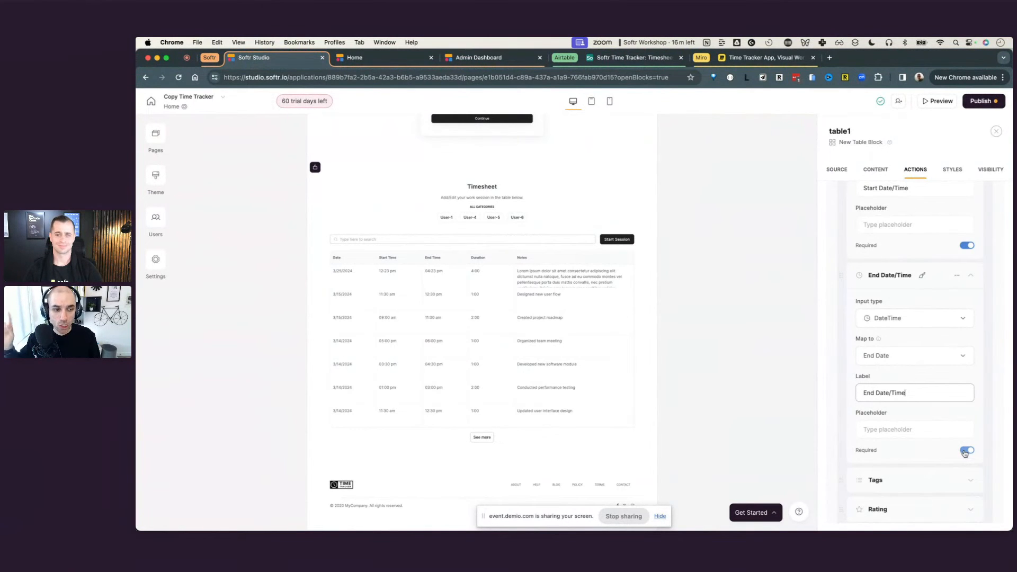
{"action": "left_click", "coordinate": [966, 451]}
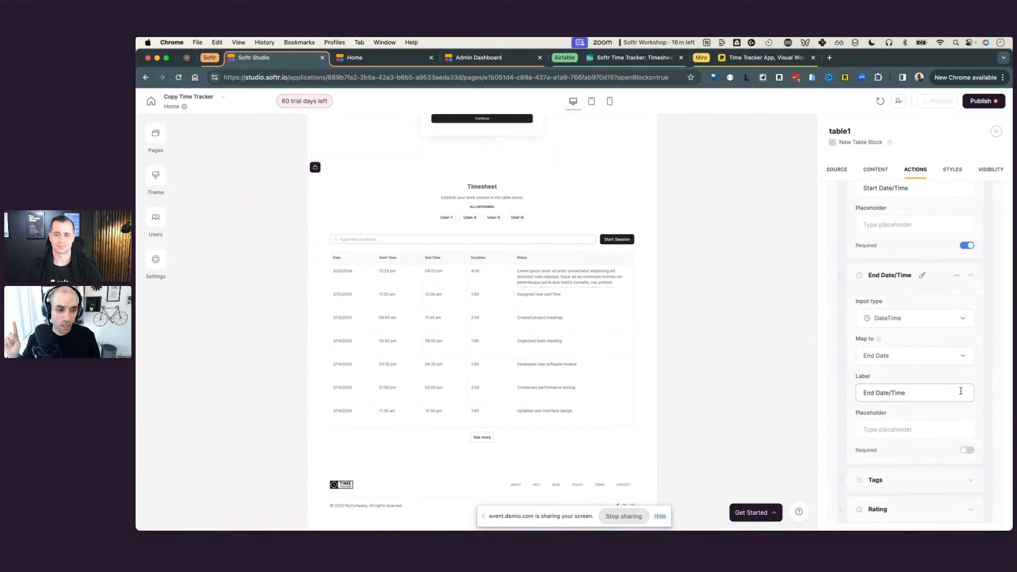
- Set the Tags form field's input type to Rich text and map it to Notes
{"action": "scroll", "coordinate": [963, 419], "scroll_direction": "down", "scroll_amount": 5}
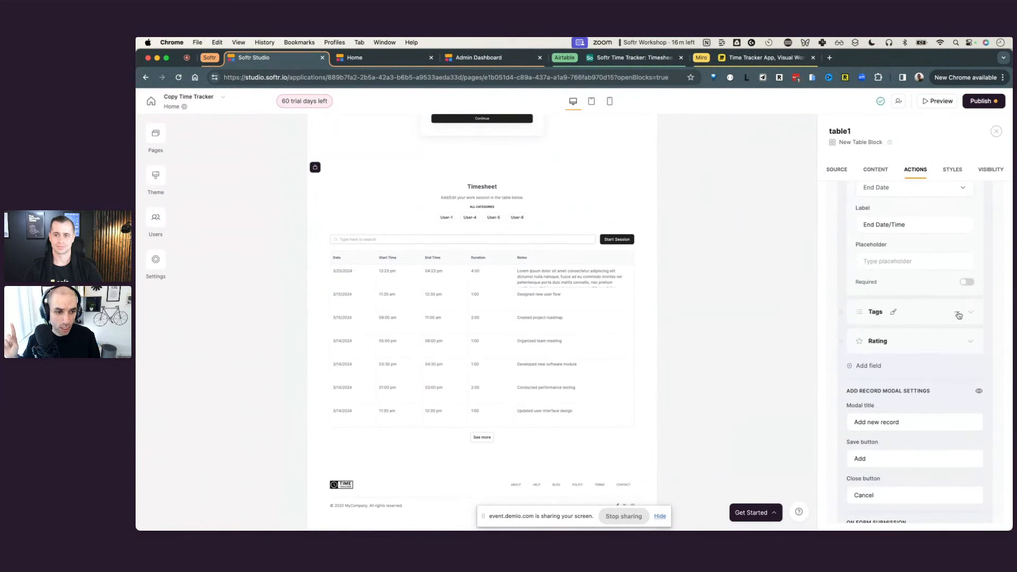
{"action": "left_click", "coordinate": [956, 312]}
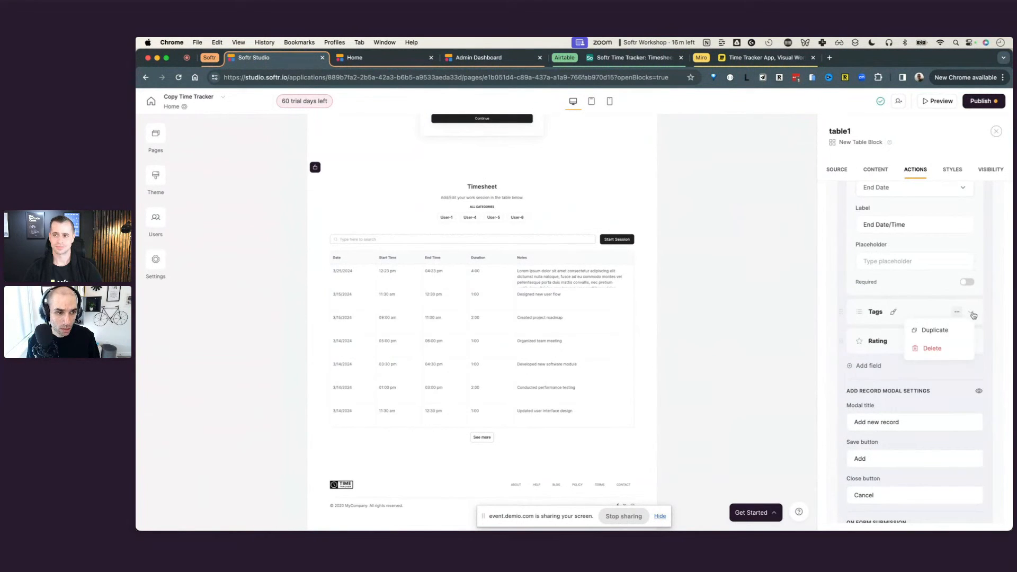
{"action": "left_click", "coordinate": [972, 312]}
{"action": "left_click", "coordinate": [925, 354]}
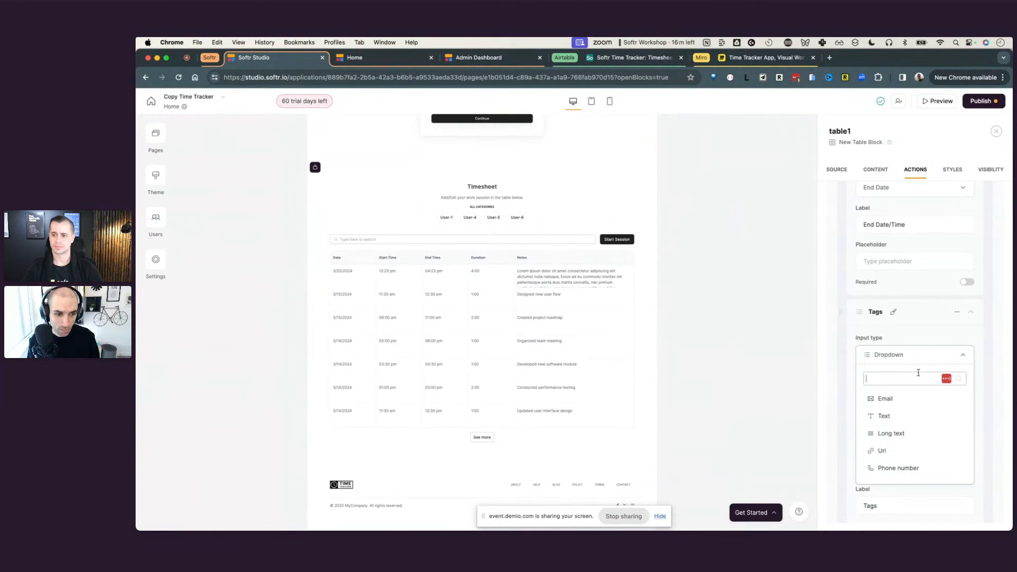
{"action": "type", "text": "mult"}
{"action": "key", "text": "BackSpace"}
{"action": "key", "text": "BackSpace"}
{"action": "key", "text": "BackSpace"}
{"action": "key", "text": "BackSpace"}
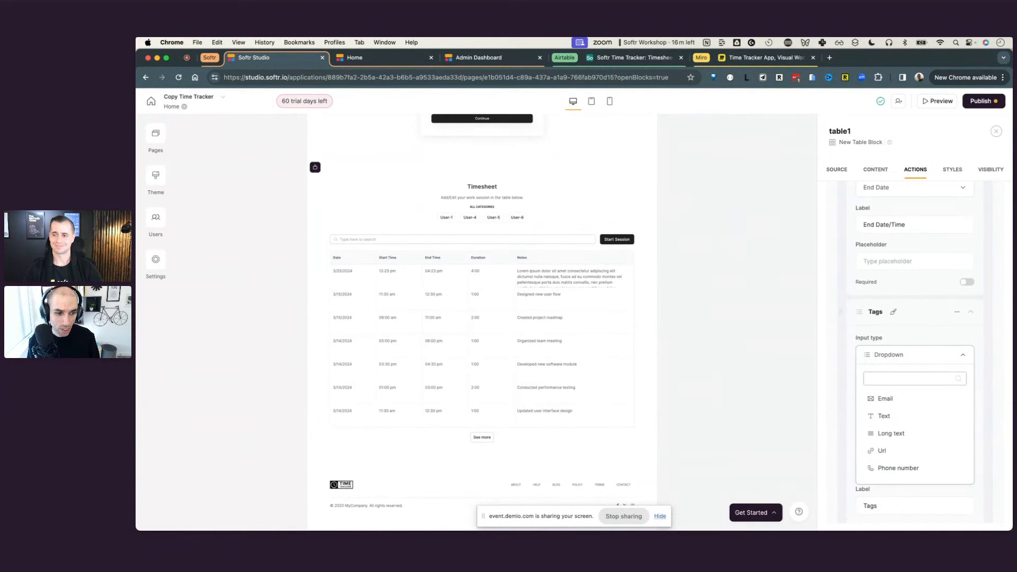
{"action": "type", "text": "ri"}
{"action": "left_click", "coordinate": [904, 397]}
{"action": "left_click", "coordinate": [910, 395]}
{"action": "left_click", "coordinate": [898, 347]}
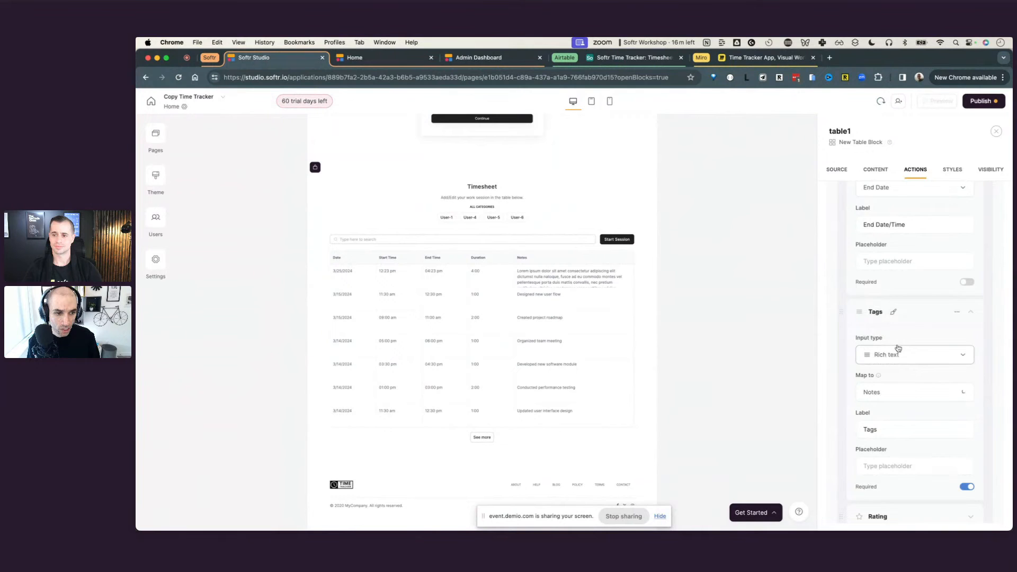
- Label the form field mapped to Notes as "Describe the Task" and make it optional
{"action": "scroll", "coordinate": [920, 345], "scroll_direction": "down", "scroll_amount": 2}
{"action": "left_click", "coordinate": [898, 378]}
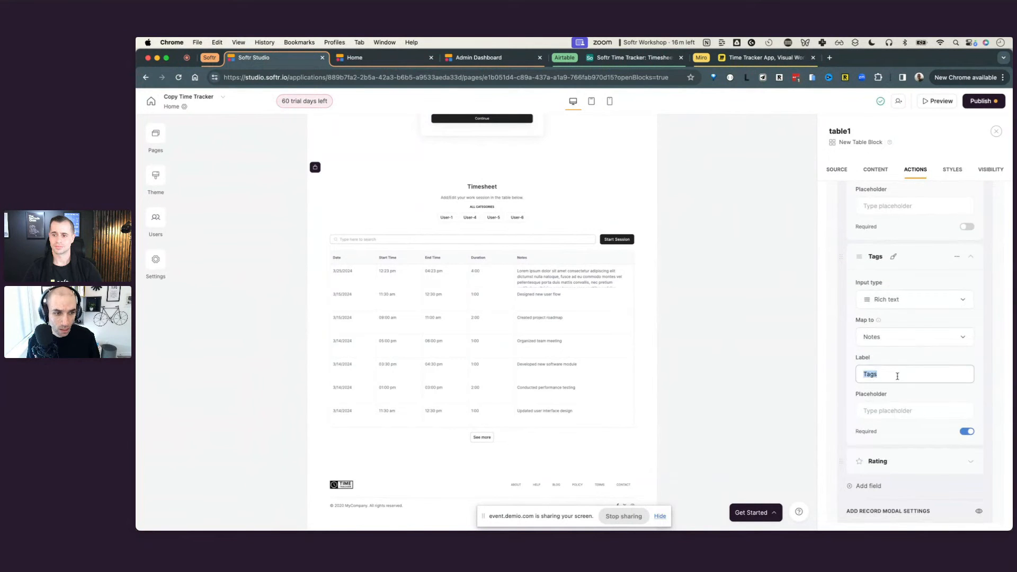
{"action": "type", "text": "Describe the task"}
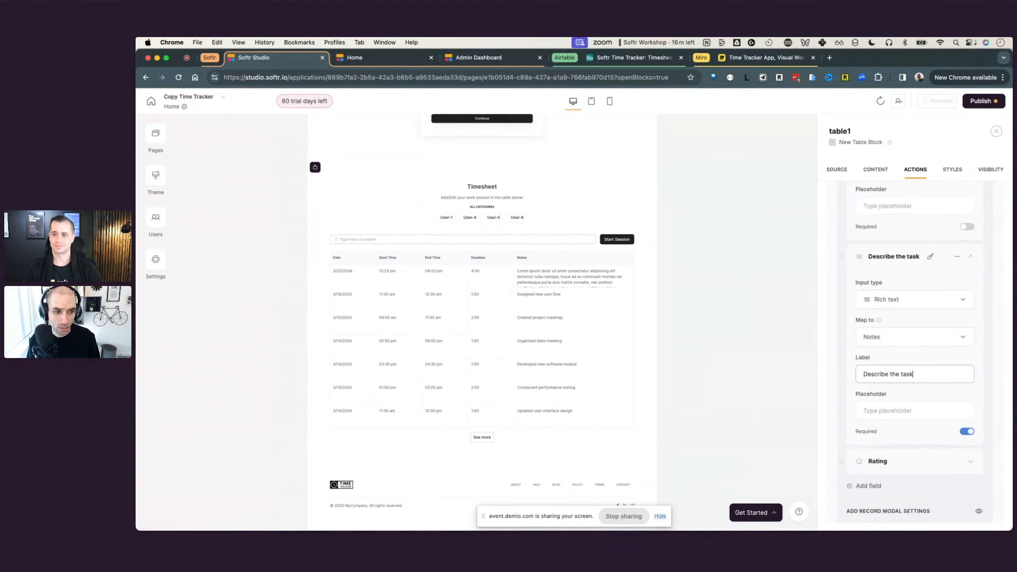
{"action": "key", "text": "BackSpace"}
{"action": "key", "text": "BackSpace"}
{"action": "key", "text": "BackSpace"}
{"action": "key", "text": "BackSpace"}
{"action": "type", "text": "Task"}
{"action": "scroll", "coordinate": [959, 400], "scroll_direction": "down", "scroll_amount": 2}
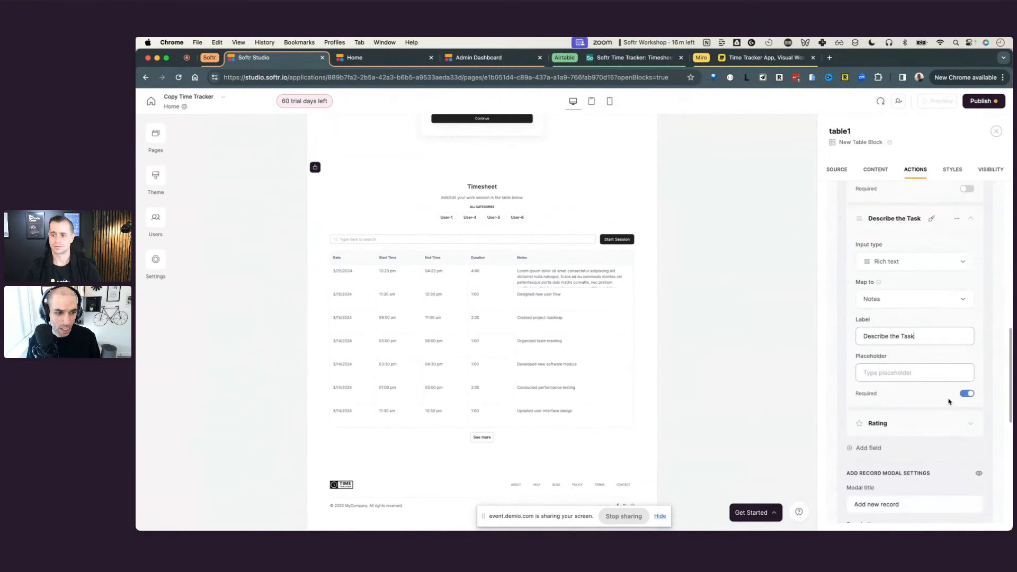
{"action": "left_click", "coordinate": [966, 394]}
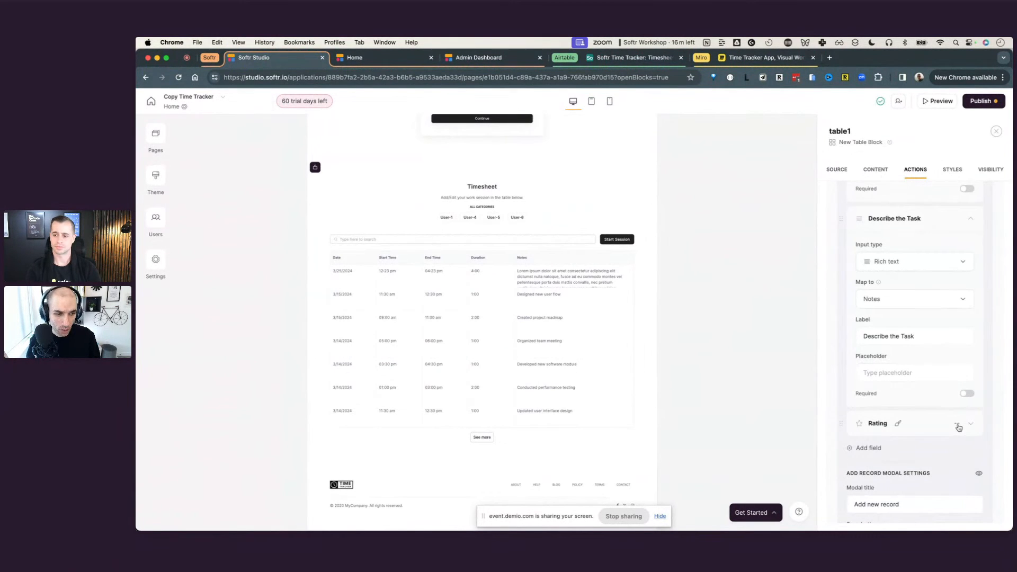
- Delete the Rating field from the Add record form and open the app preview
{"action": "left_click", "coordinate": [957, 426]}
{"action": "left_click", "coordinate": [948, 463]}
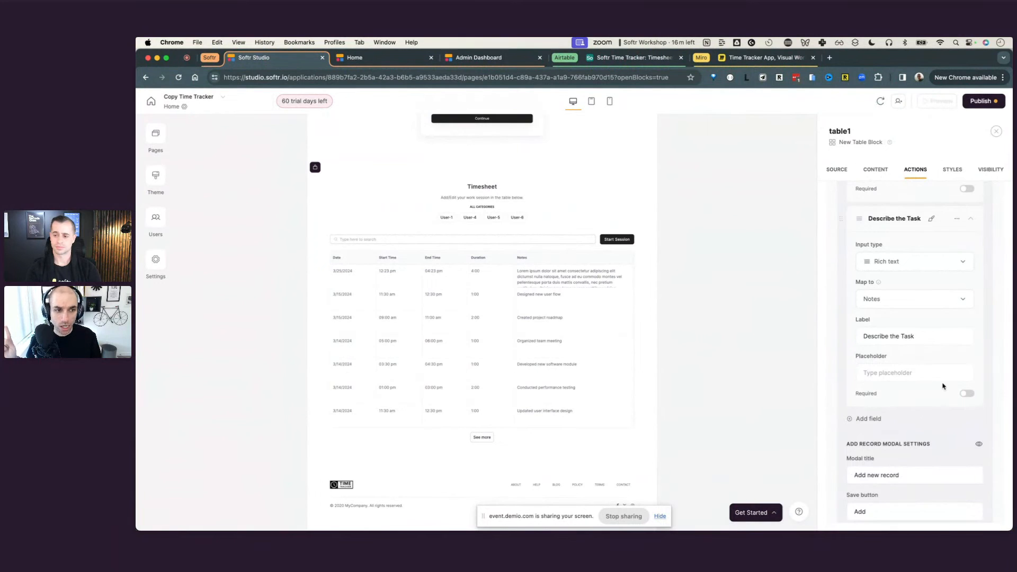
{"action": "scroll", "coordinate": [943, 386], "scroll_direction": "up", "scroll_amount": 5}
{"action": "scroll", "coordinate": [943, 386], "scroll_direction": "up", "scroll_amount": 5}
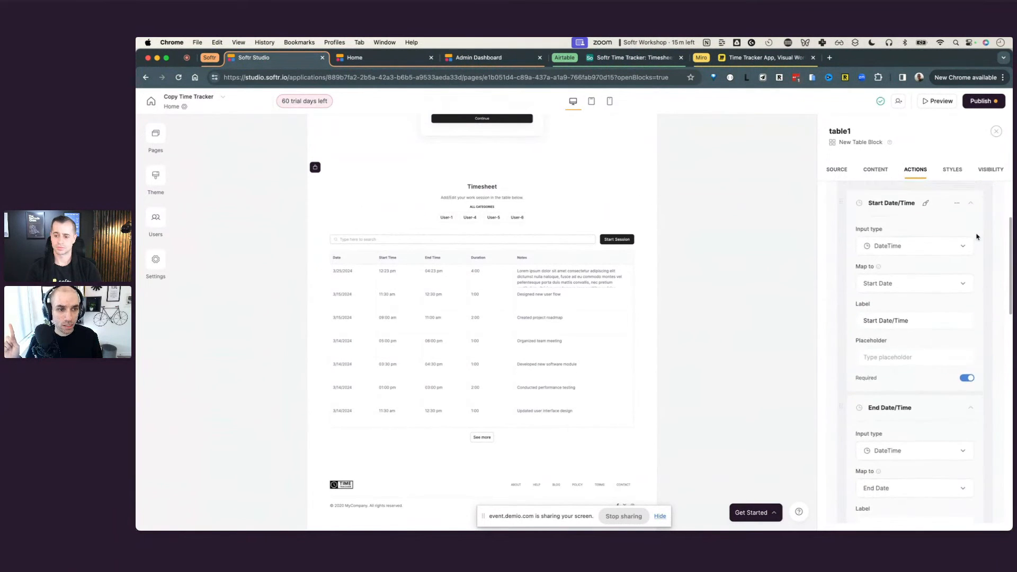
{"action": "scroll", "coordinate": [977, 237], "scroll_direction": "up", "scroll_amount": 3}
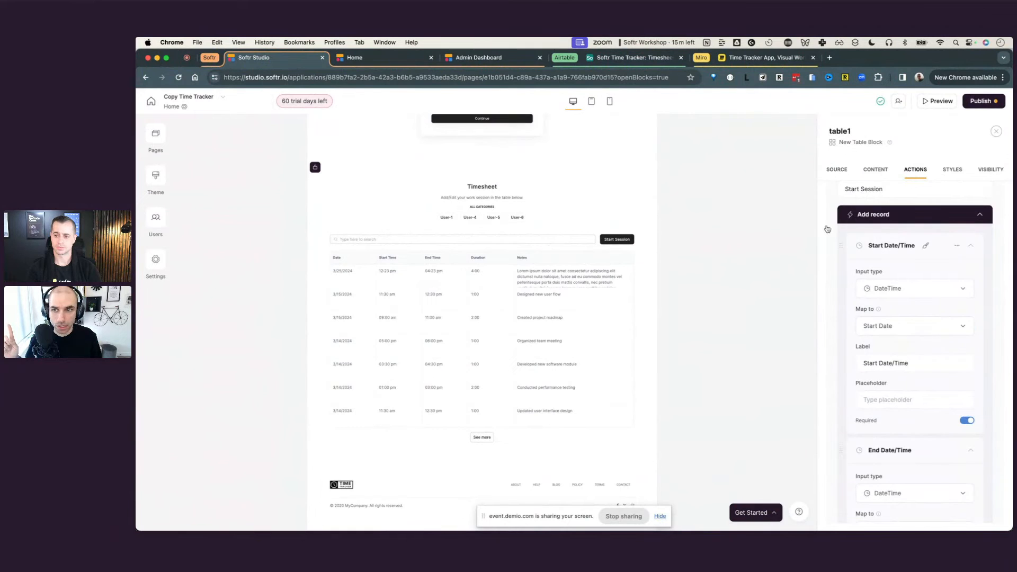
{"action": "left_click", "coordinate": [943, 101]}
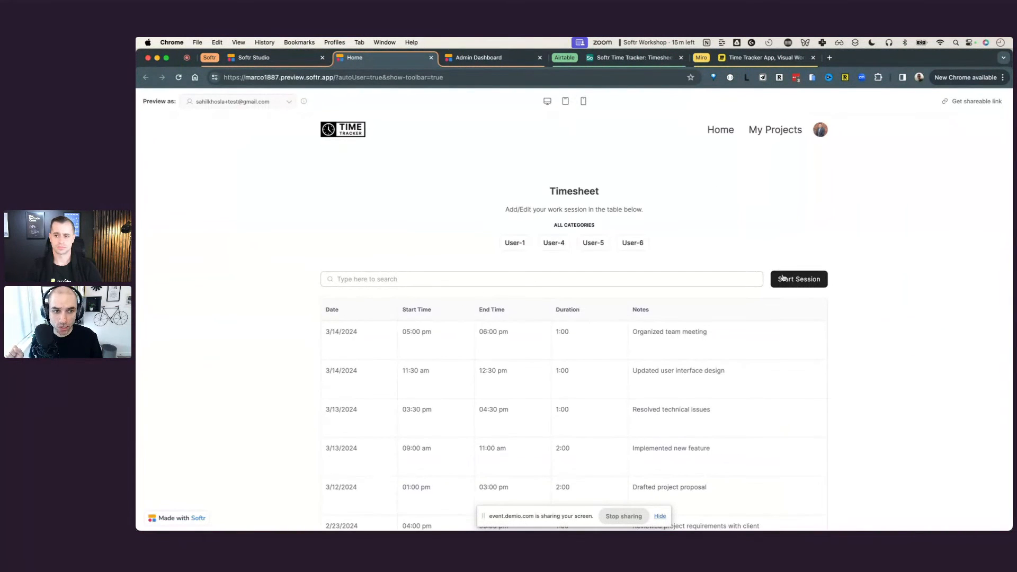
- Add a session in the preview starting March 15 2024 at 06:00, with no end date and the task description "Test session"
{"action": "left_click", "coordinate": [797, 278]}
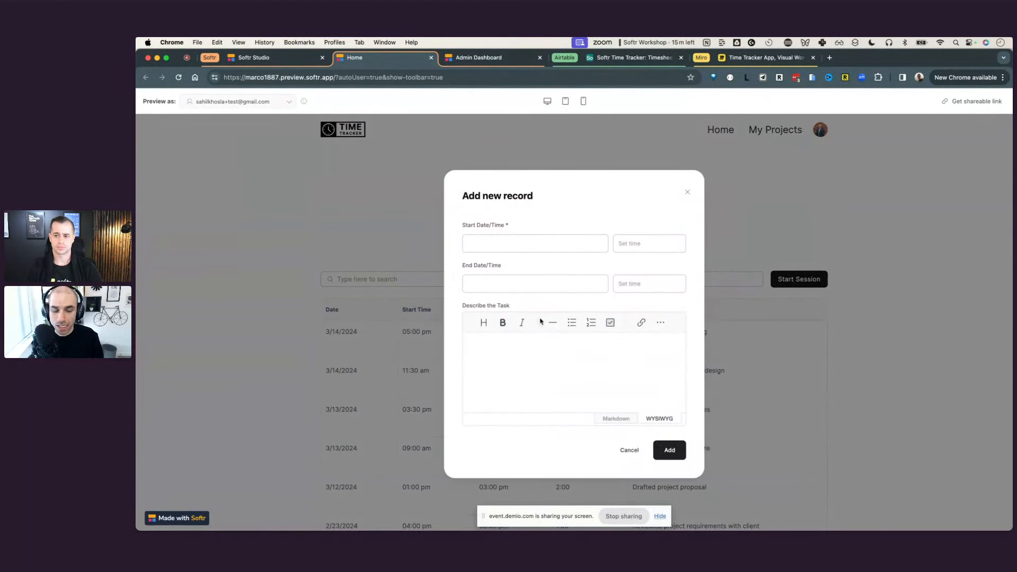
{"action": "left_click", "coordinate": [553, 242]}
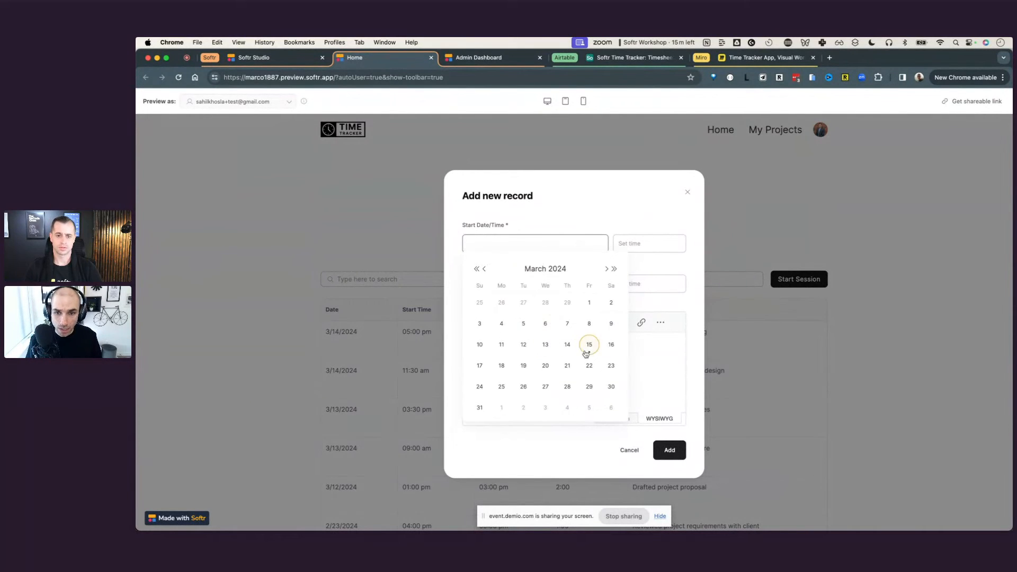
{"action": "left_click", "coordinate": [586, 354]}
{"action": "left_click", "coordinate": [641, 243]}
{"action": "left_click", "coordinate": [632, 314]}
{"action": "left_click", "coordinate": [569, 281]}
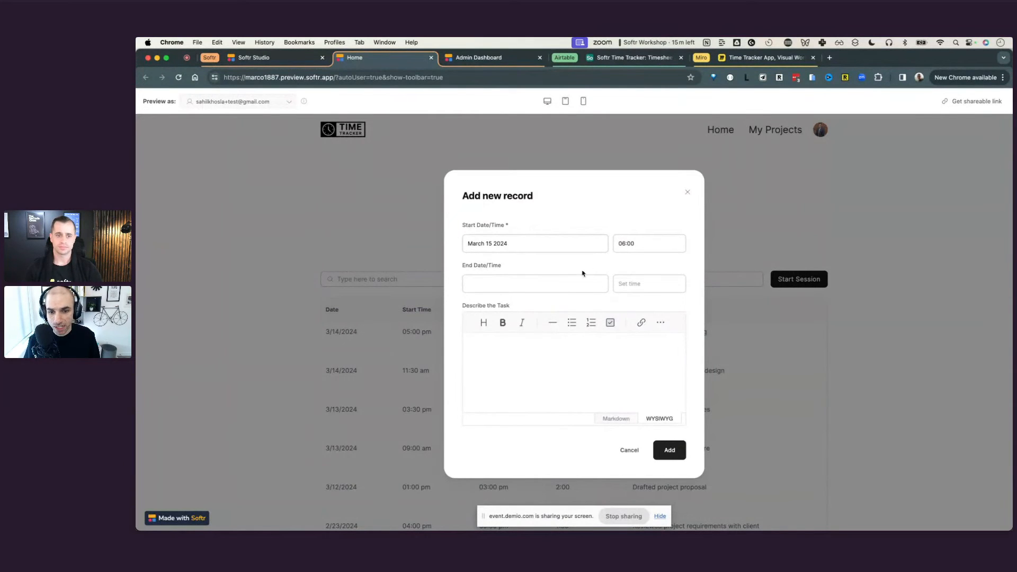
{"action": "left_click", "coordinate": [582, 354]}
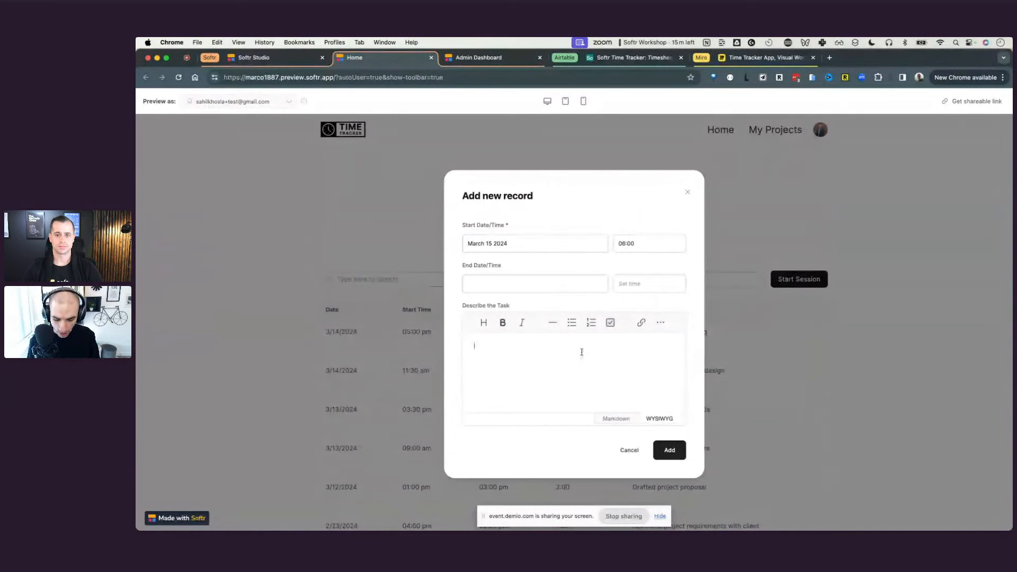
{"action": "type", "text": "Test"}
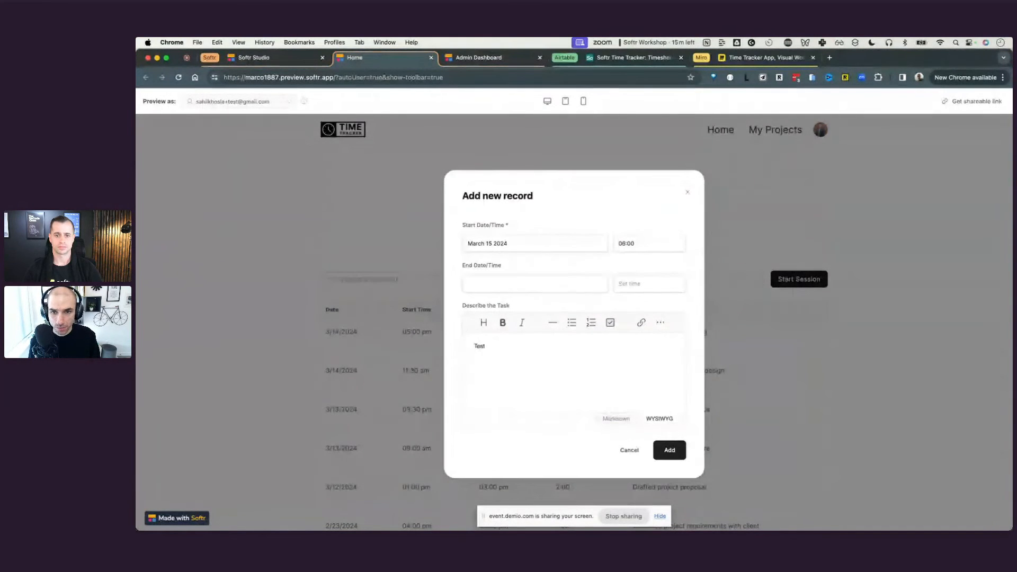
{"action": "type", "text": "session"}
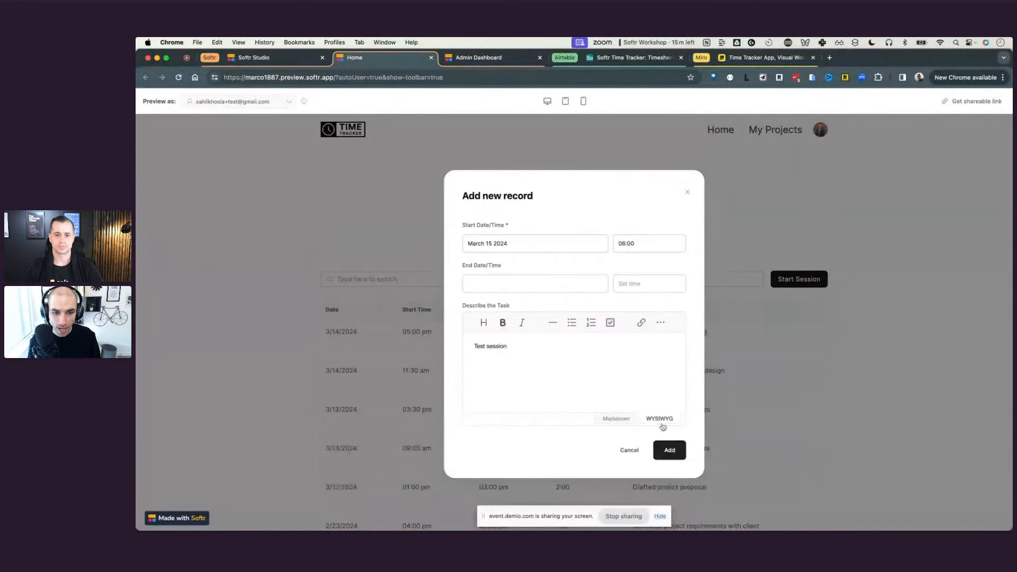
{"action": "left_click", "coordinate": [670, 451]}
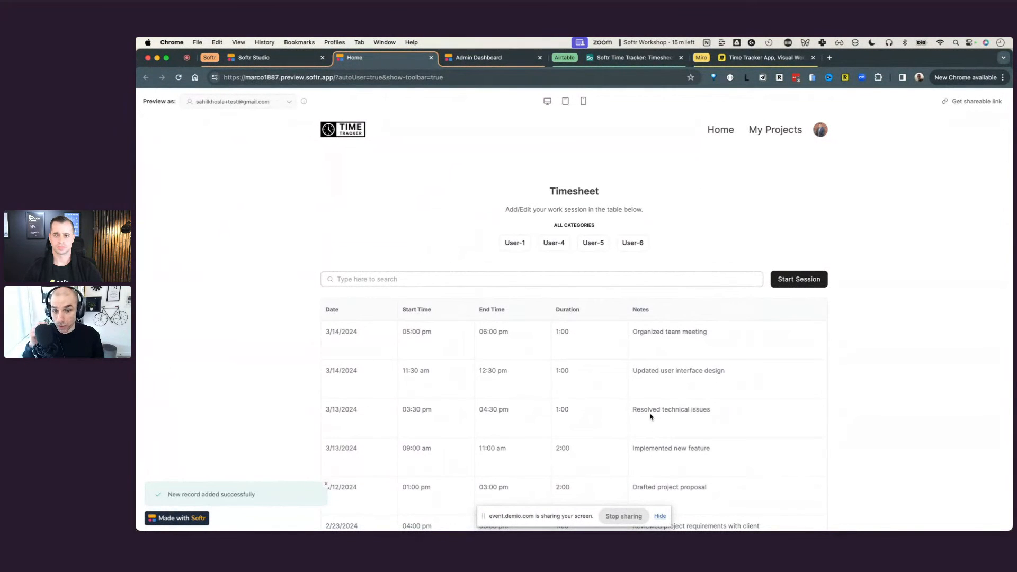
- Switch to Airtable and check the new test session's record in the Timesheet table's Grid view, closing the extensions pane
{"action": "left_click", "coordinate": [626, 55]}
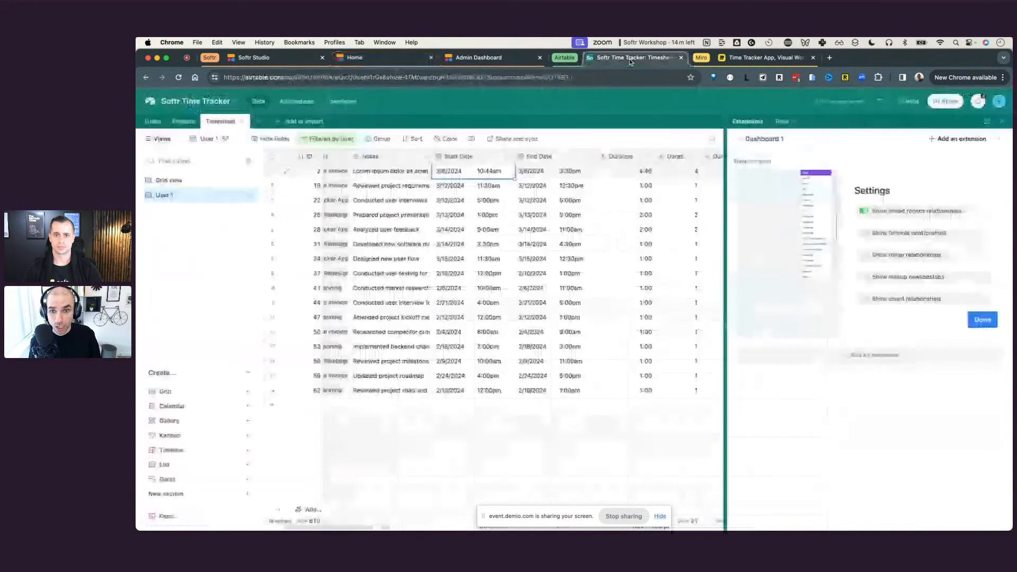
{"action": "left_click", "coordinate": [169, 180]}
{"action": "scroll", "coordinate": [516, 322], "scroll_direction": "down", "scroll_amount": 2}
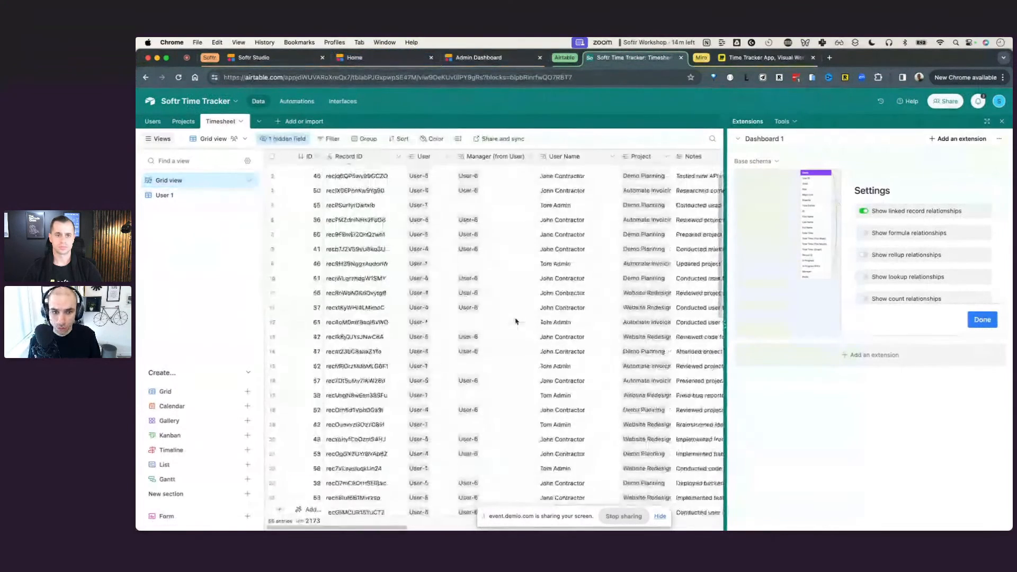
{"action": "scroll", "coordinate": [518, 320], "scroll_direction": "down", "scroll_amount": 1}
{"action": "left_click", "coordinate": [1002, 121]}
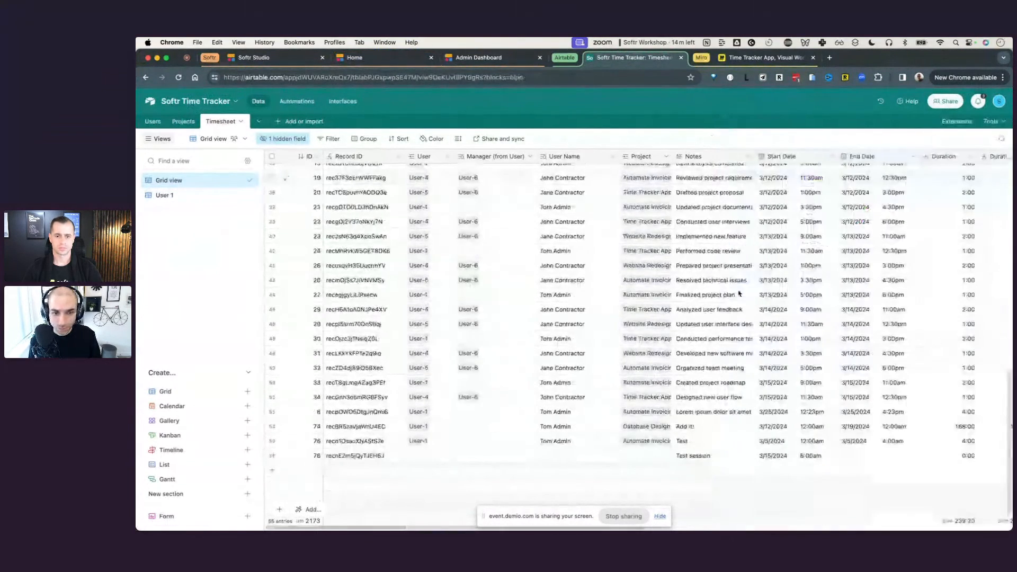
{"action": "left_click", "coordinate": [692, 456]}
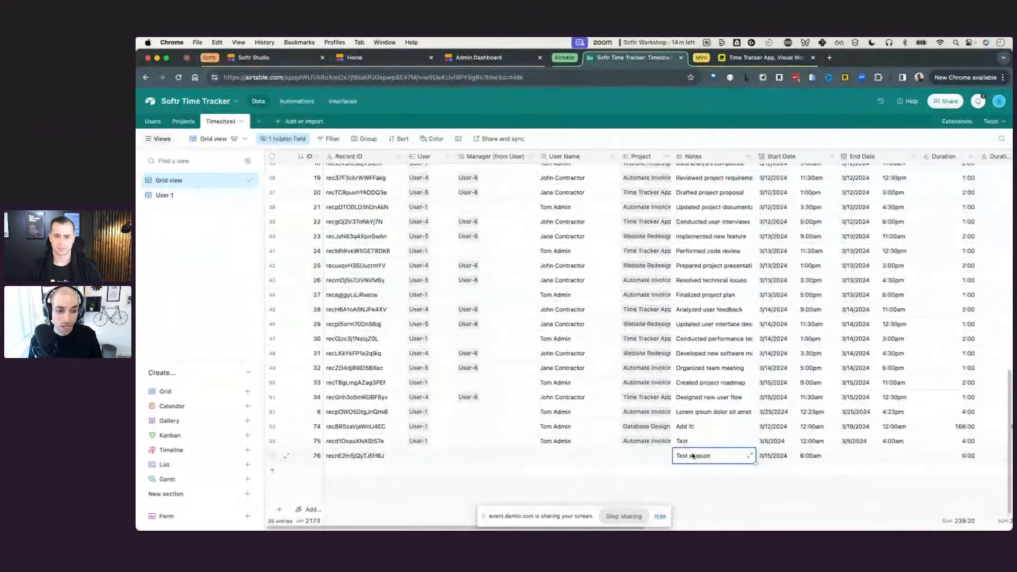
{"action": "scroll", "coordinate": [701, 373], "scroll_direction": "up", "scroll_amount": 1}
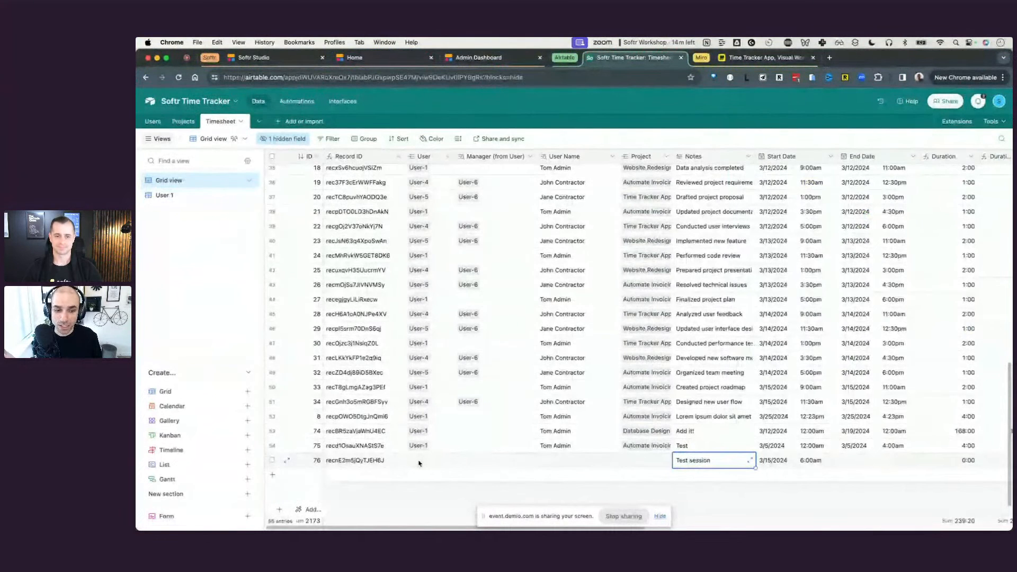
- Switch to Softr Studio and collapse the Start Date/Time, End Date/Time and Describe the Task fields of the Add record form
{"action": "left_click", "coordinate": [295, 60]}
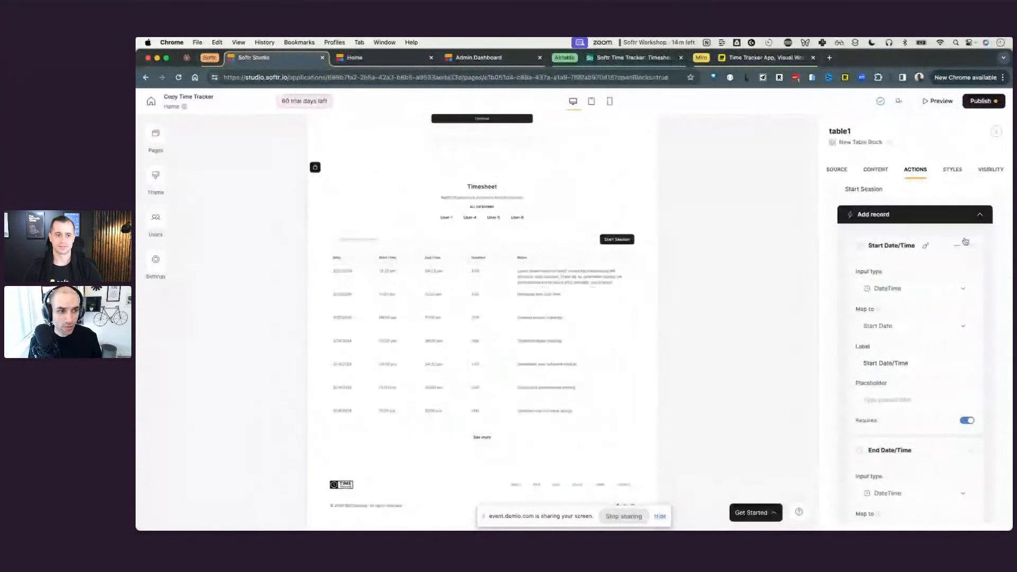
{"action": "left_click", "coordinate": [969, 246]}
{"action": "left_click", "coordinate": [973, 275]}
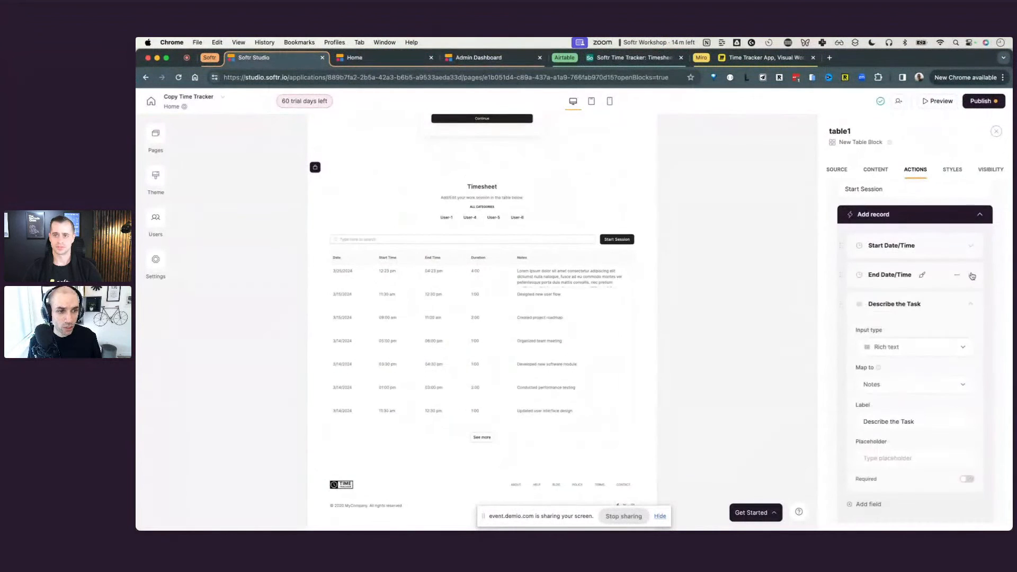
{"action": "left_click", "coordinate": [971, 304]}
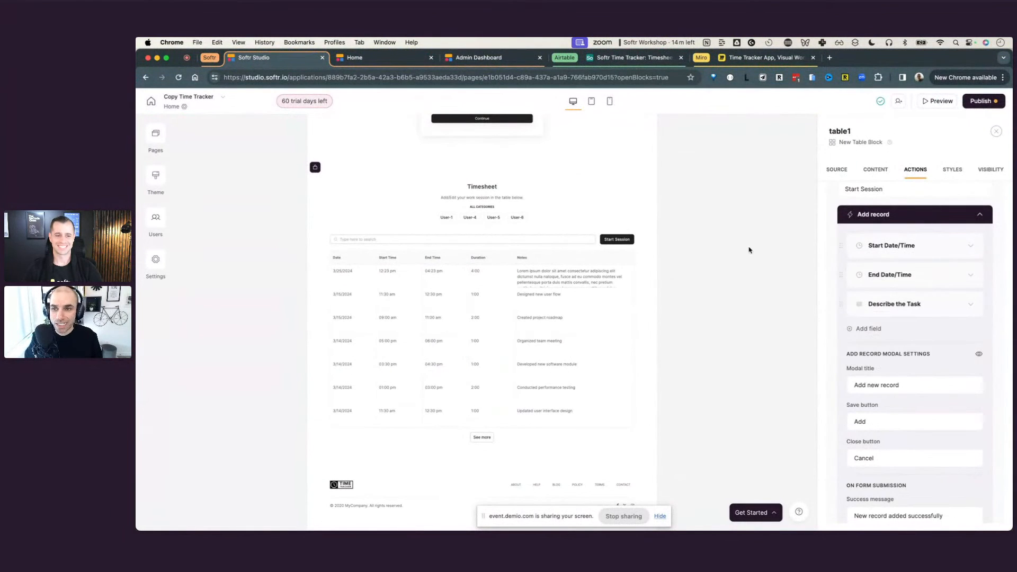
- Check the webinar chat for answers and look again at the User column of the test session's record in Airtable
{"action": "left_click", "coordinate": [189, 61]}
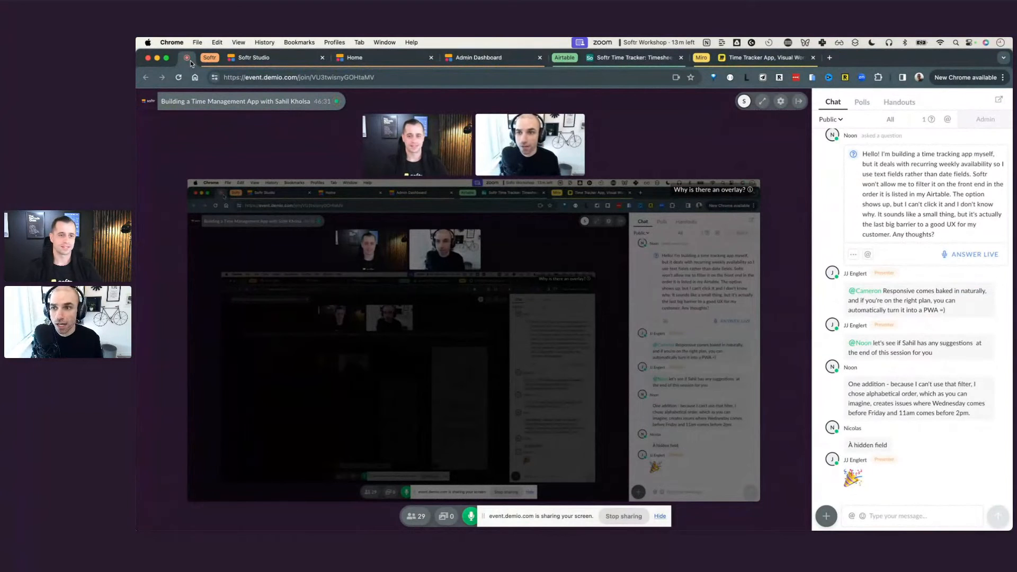
{"action": "left_click", "coordinate": [627, 58]}
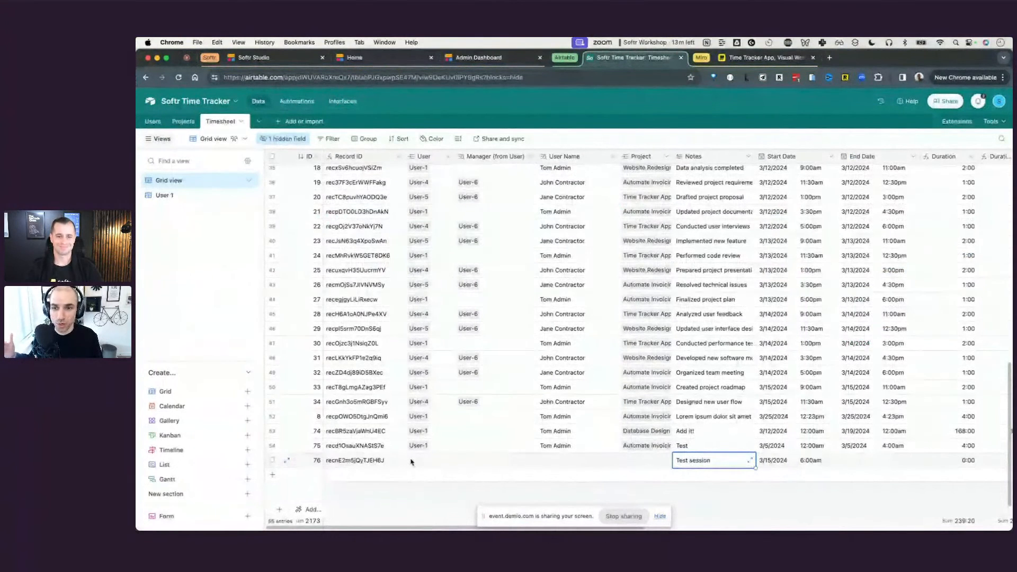
- Switch to Softr Studio and add a Hidden field to the Add record form
{"action": "left_click", "coordinate": [297, 58]}
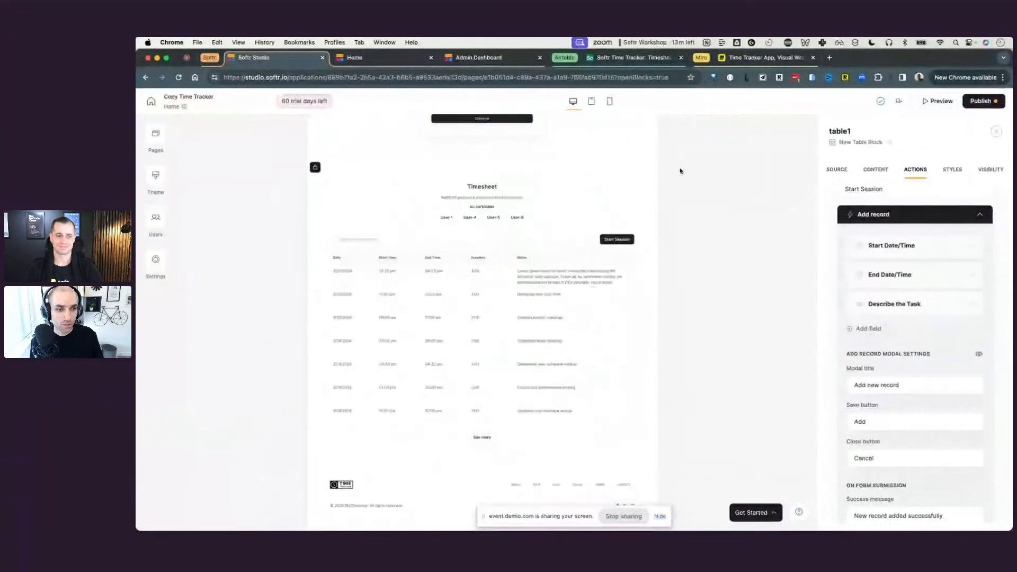
{"action": "left_click", "coordinate": [878, 332]}
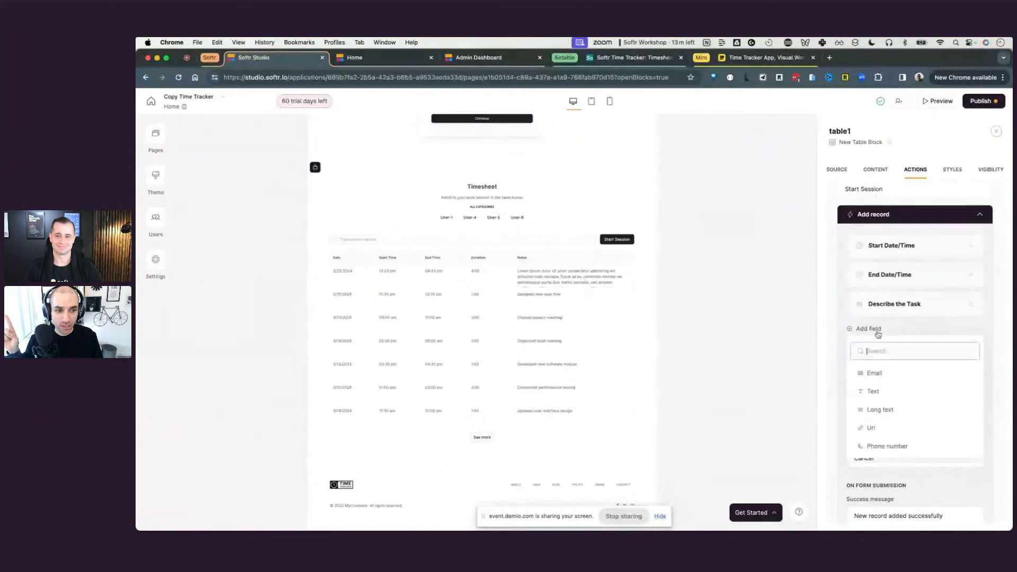
{"action": "type", "text": "hid"}
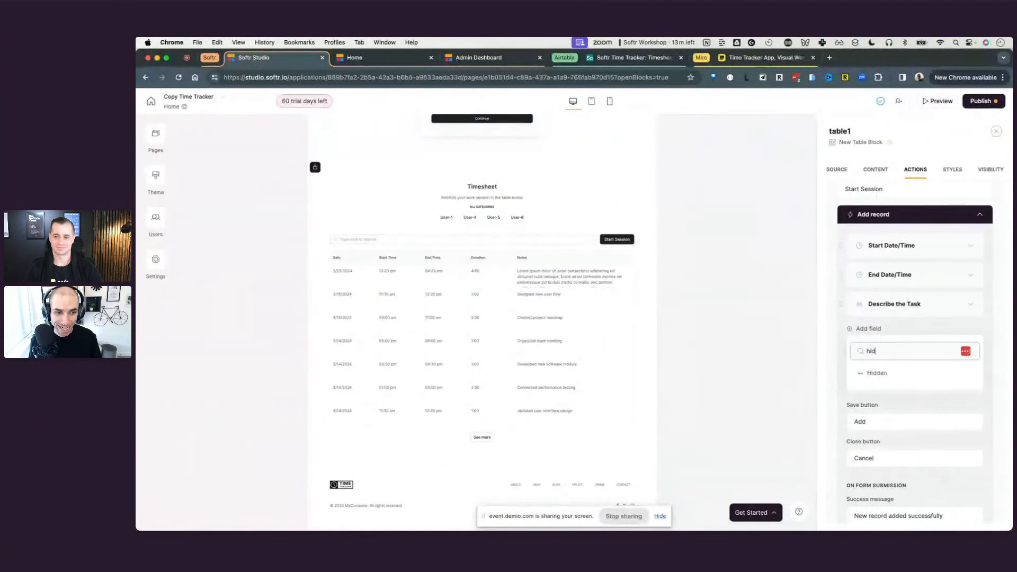
{"action": "left_click", "coordinate": [875, 374]}
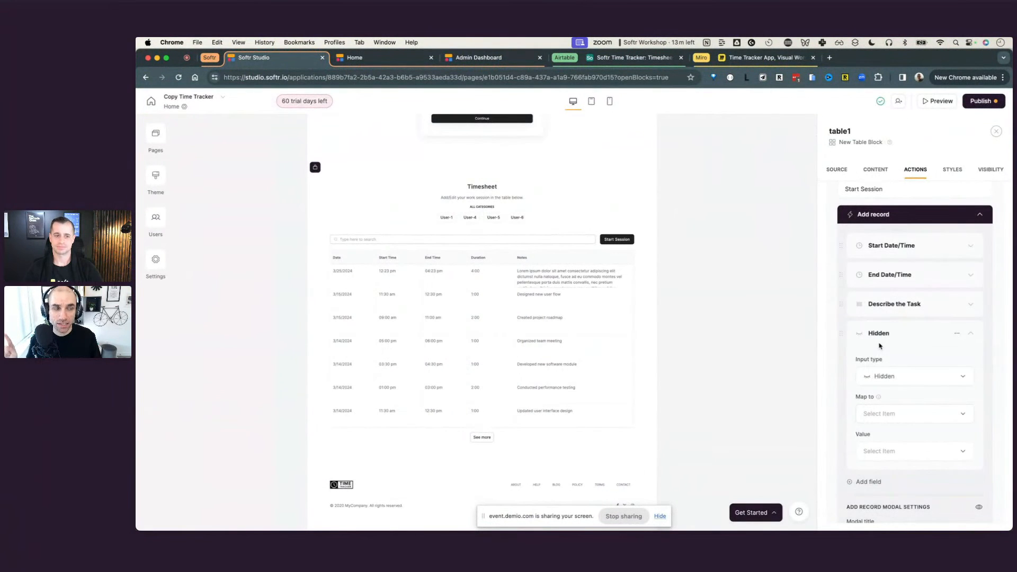
- Map the hidden form field to User and set its value to the logged-in user's User ID
{"action": "scroll", "coordinate": [880, 345], "scroll_direction": "down", "scroll_amount": 1}
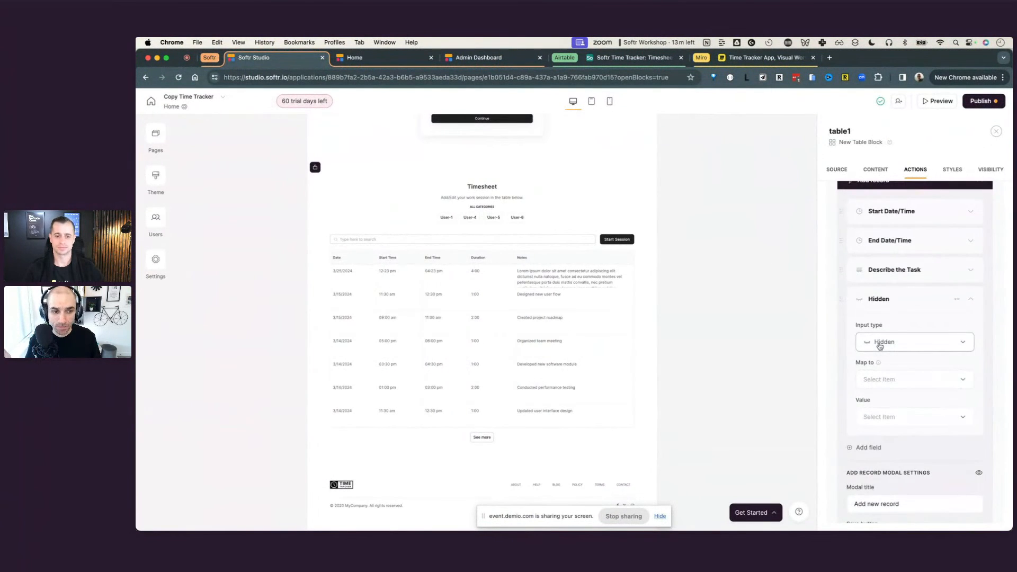
{"action": "left_click", "coordinate": [893, 380]}
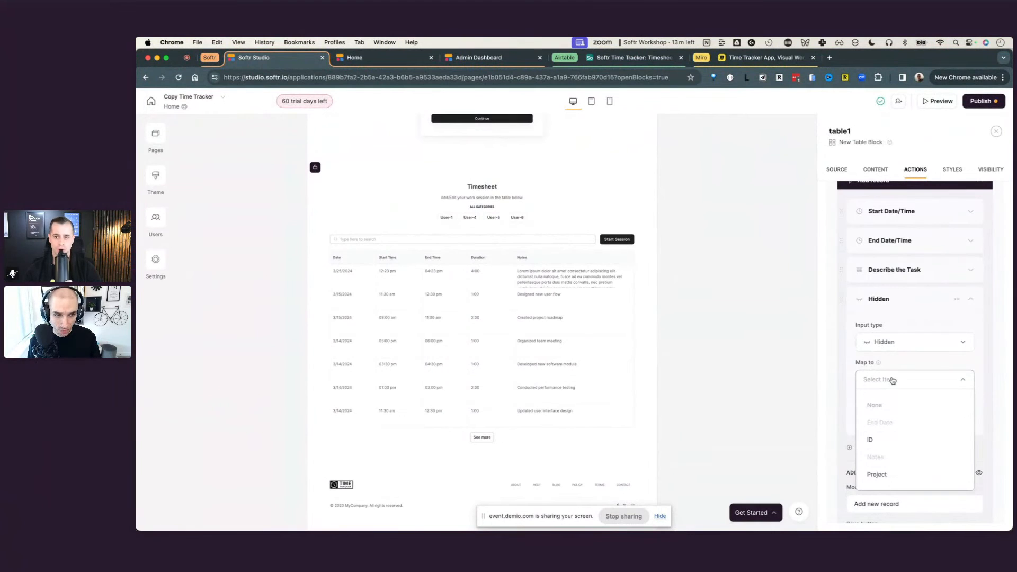
{"action": "scroll", "coordinate": [891, 414], "scroll_direction": "down", "scroll_amount": 3}
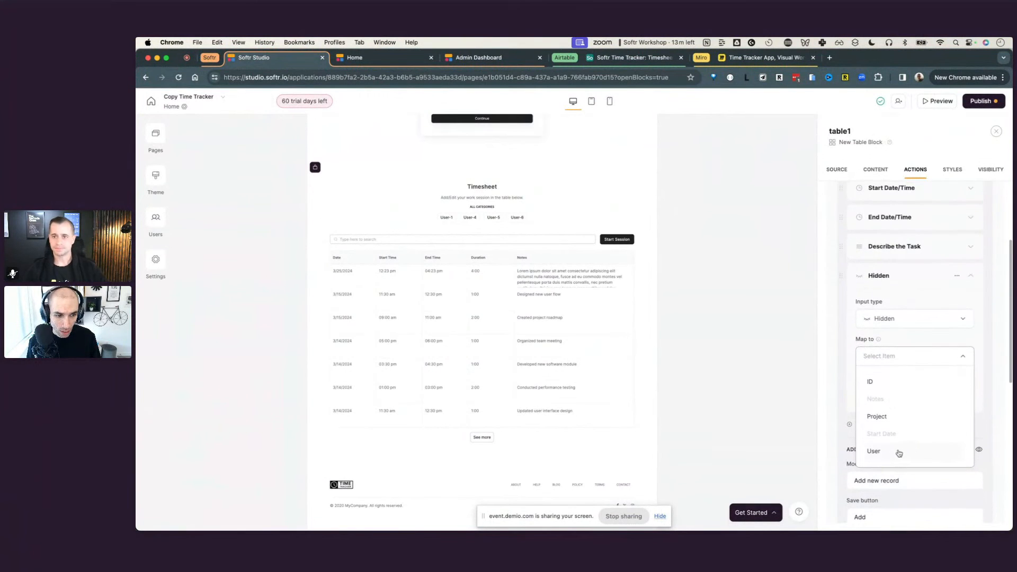
{"action": "left_click", "coordinate": [899, 452]}
{"action": "left_click", "coordinate": [899, 398]}
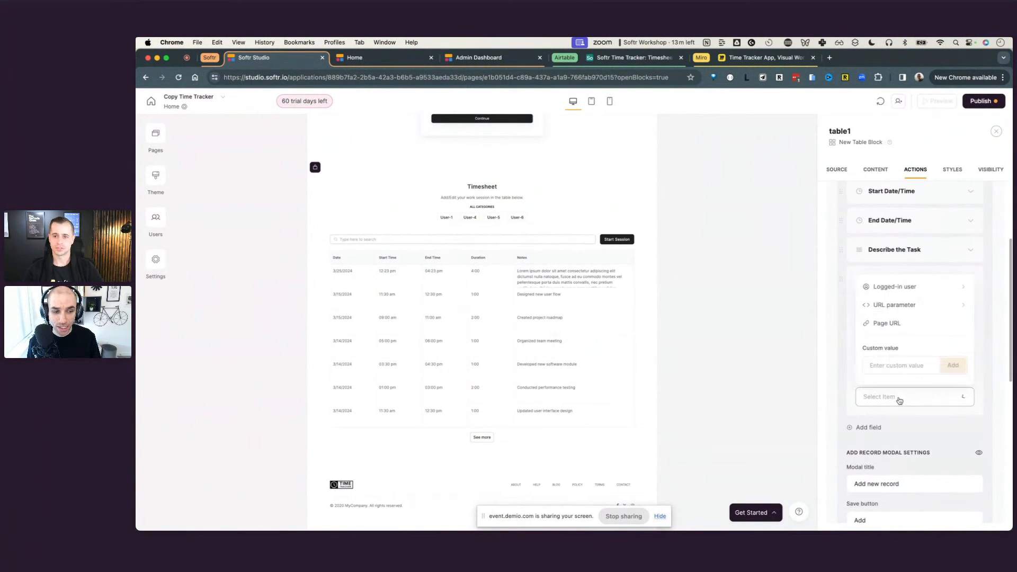
{"action": "left_click", "coordinate": [909, 297]}
{"action": "scroll", "coordinate": [904, 297], "scroll_direction": "down", "scroll_amount": 5}
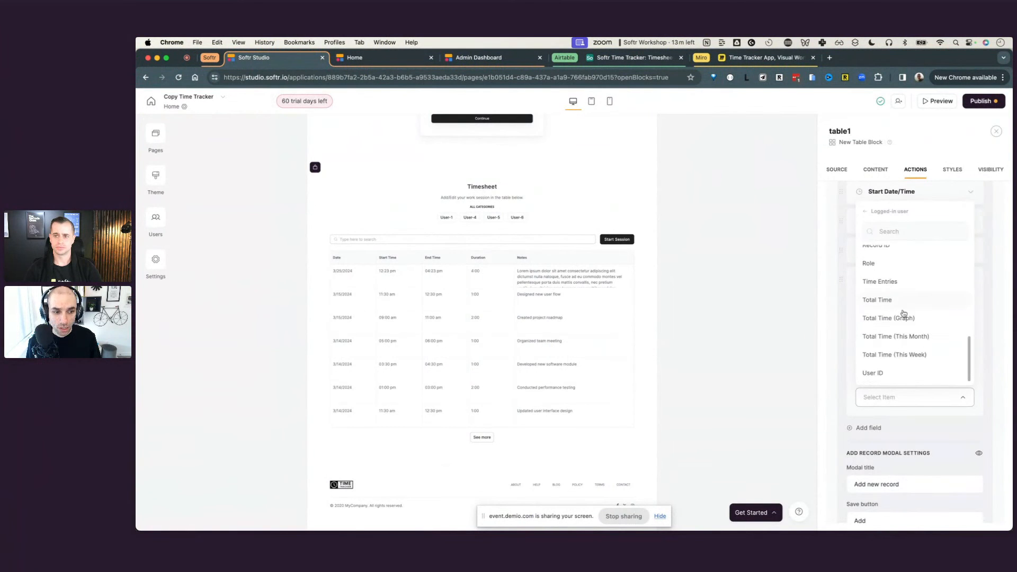
{"action": "left_click", "coordinate": [908, 373]}
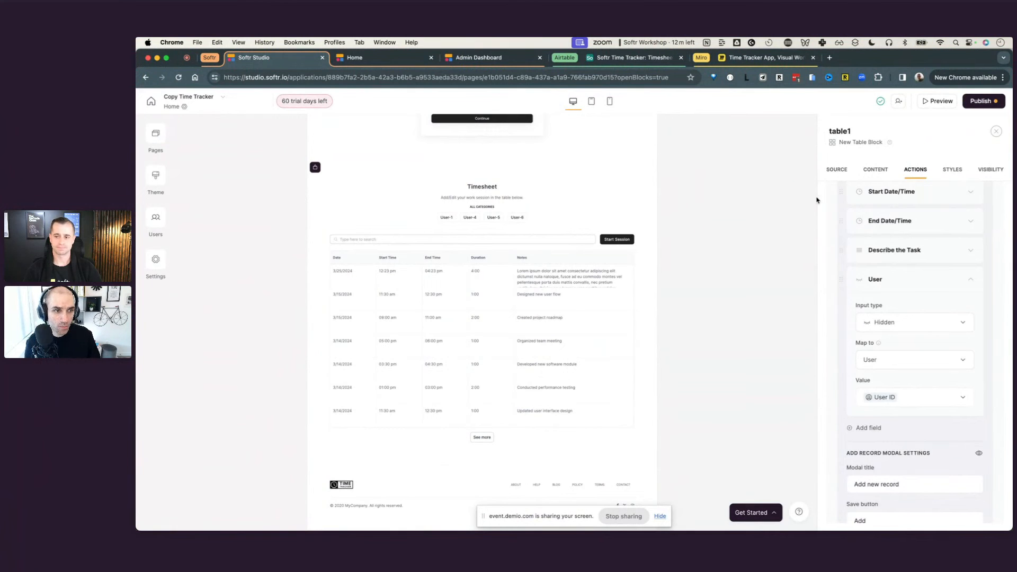
- Preview the app and add a session starting March 15 2024 at 08:00, described as "Test sesion with user"
{"action": "left_click", "coordinate": [937, 101]}
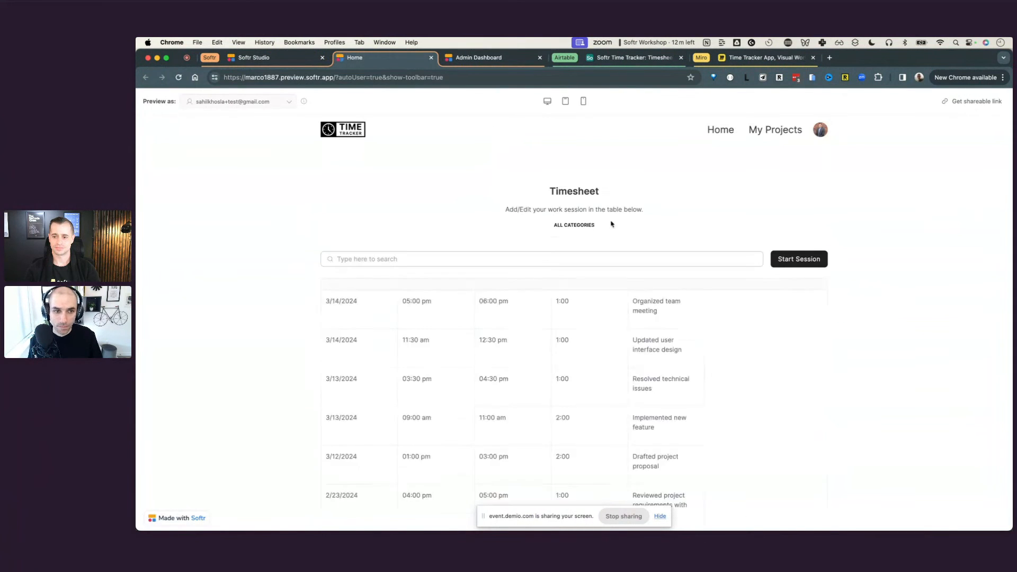
{"action": "left_click", "coordinate": [815, 278]}
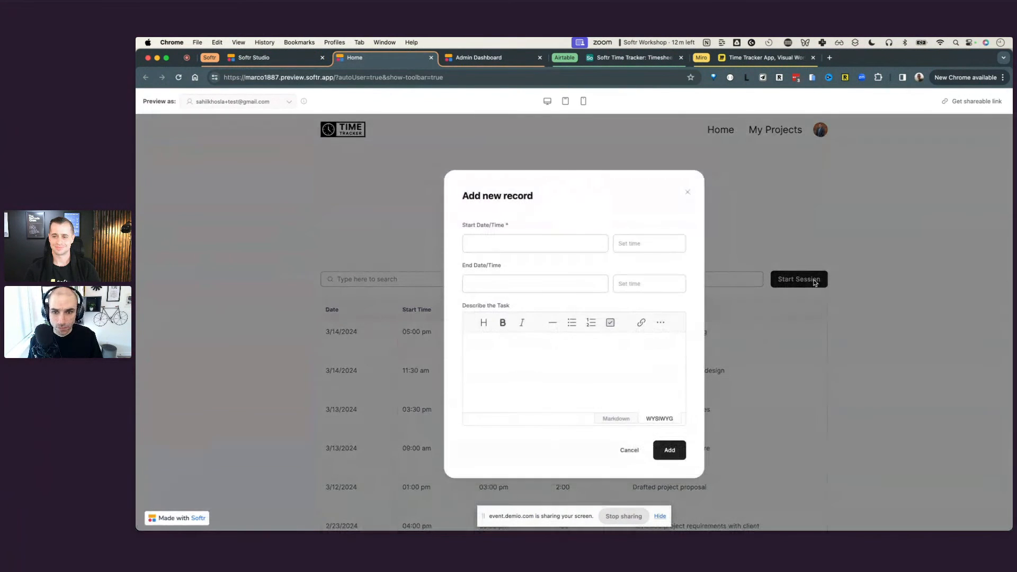
{"action": "left_click", "coordinate": [539, 243]}
{"action": "left_click", "coordinate": [589, 345]}
{"action": "left_click", "coordinate": [652, 246]}
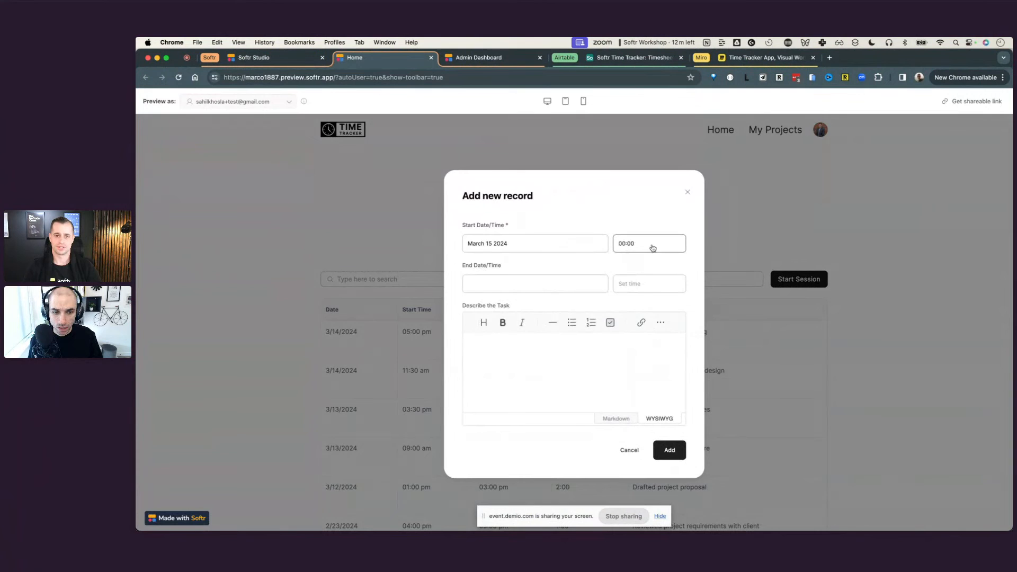
{"action": "left_click", "coordinate": [632, 332]}
{"action": "left_click", "coordinate": [561, 353]}
{"action": "type", "text": "Test sesion with user"}
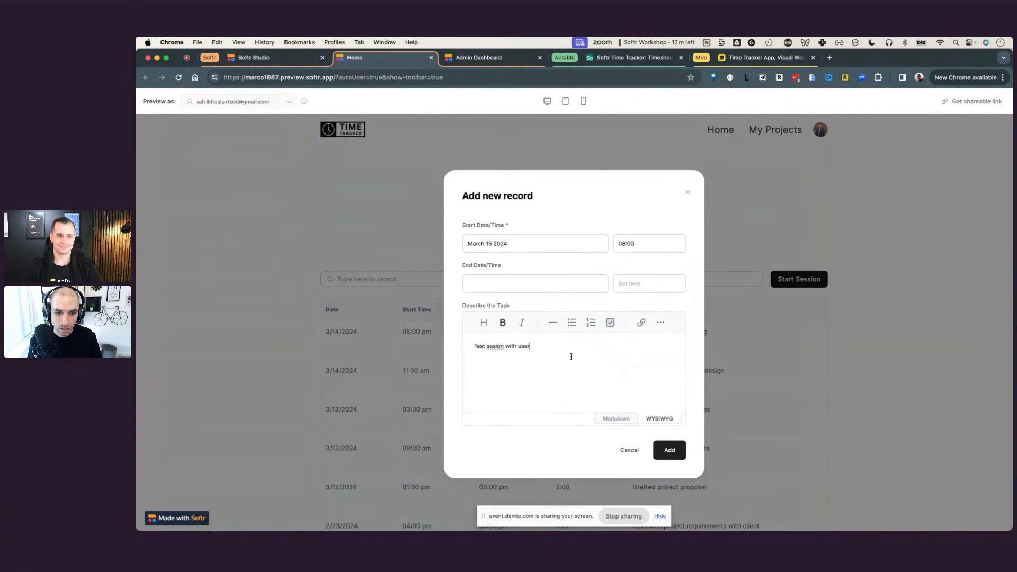
{"action": "left_click", "coordinate": [671, 451]}
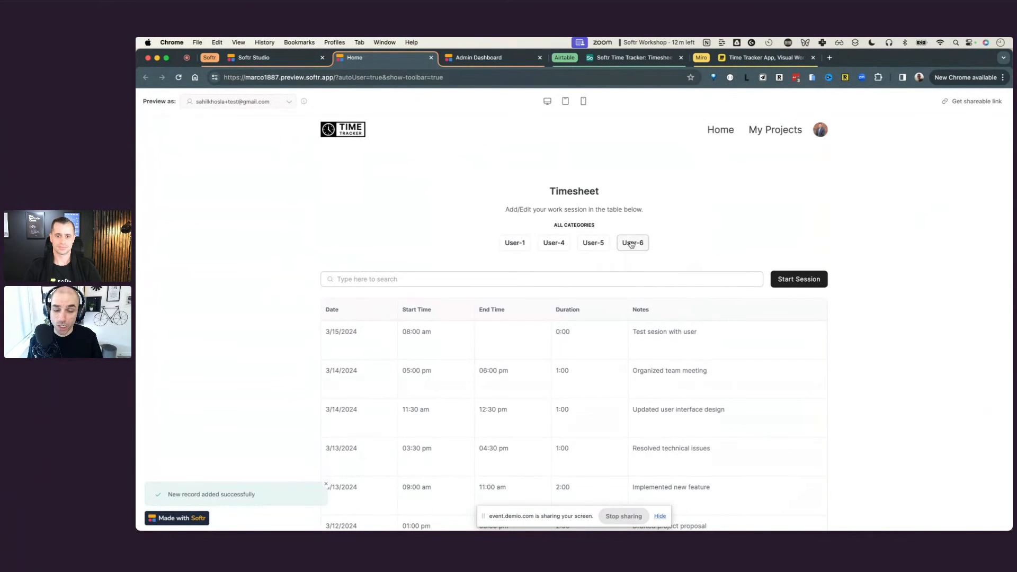
- Examine the newly added session's row in the previewed Timesheet table
{"action": "left_click_drag", "start_coordinate": [326, 332], "coordinate": [724, 334]}
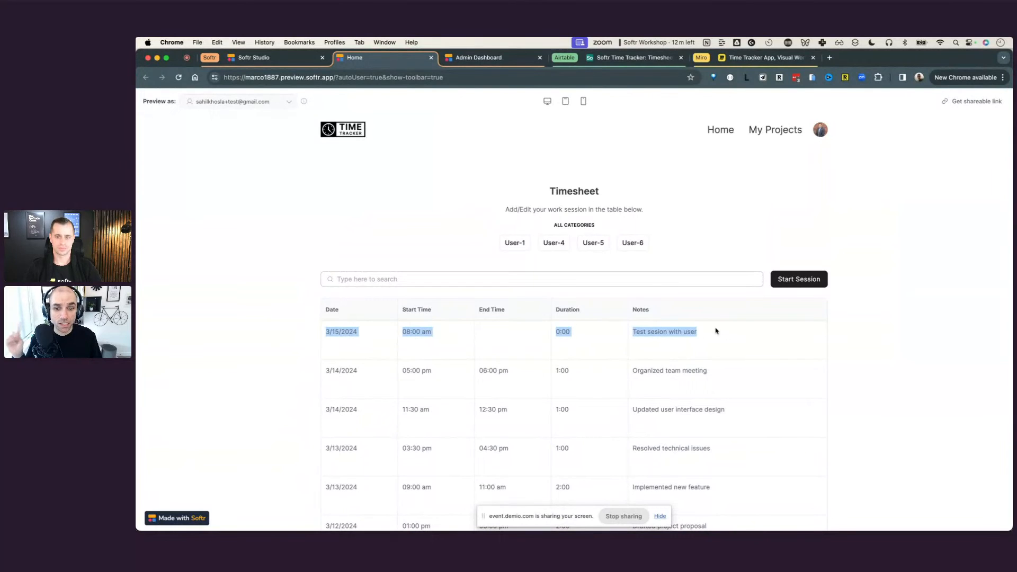
{"action": "left_click", "coordinate": [716, 331]}
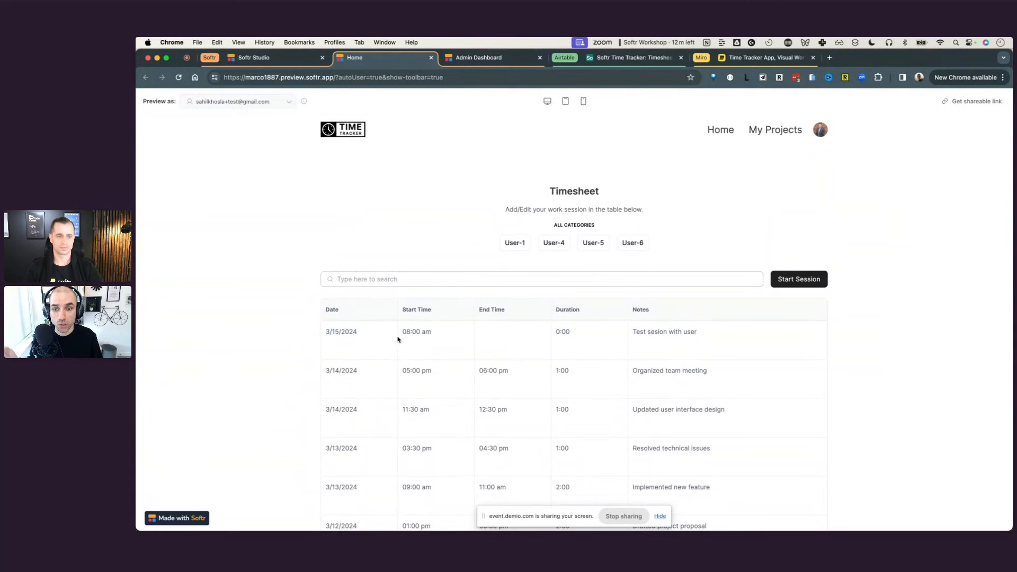
{"action": "left_click_drag", "start_coordinate": [352, 334], "coordinate": [742, 352]}
{"action": "left_click", "coordinate": [765, 351]}
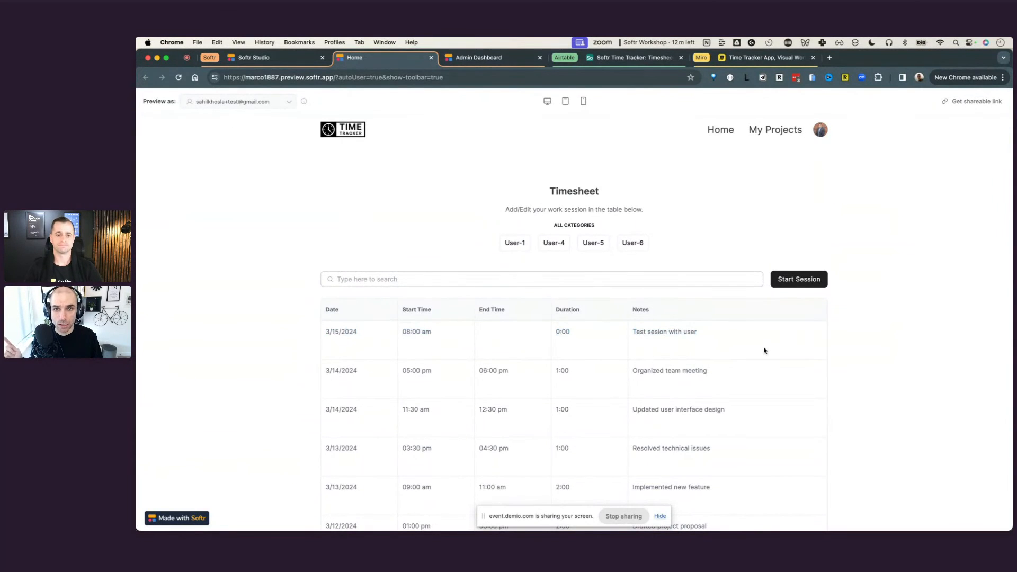
- Switch to Airtable and check the User link on the newly added session's row in the Timesheet table
{"action": "left_click", "coordinate": [639, 59]}
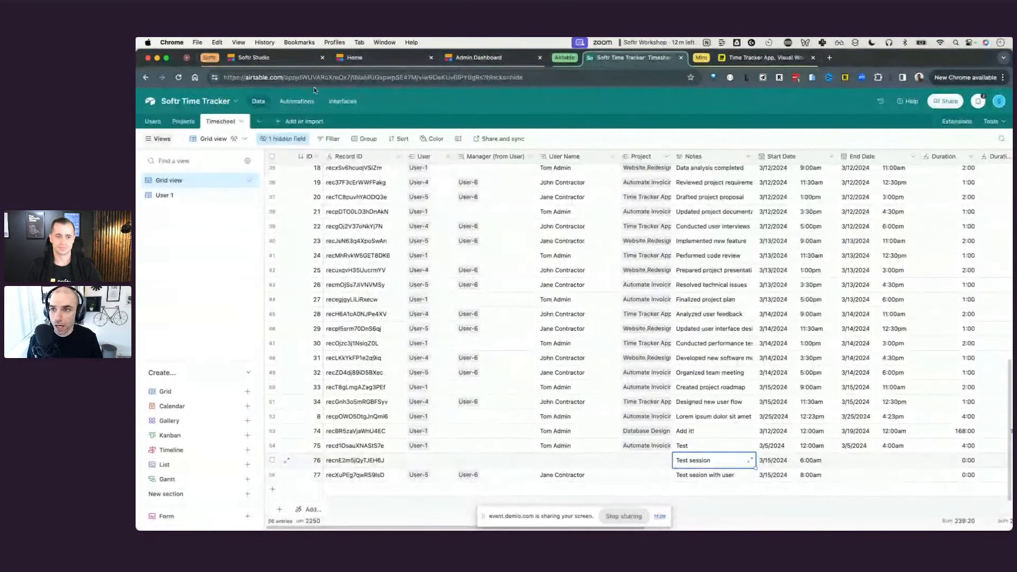
{"action": "key", "text": "ctrl+Up"}
{"action": "left_click", "coordinate": [656, 323]}
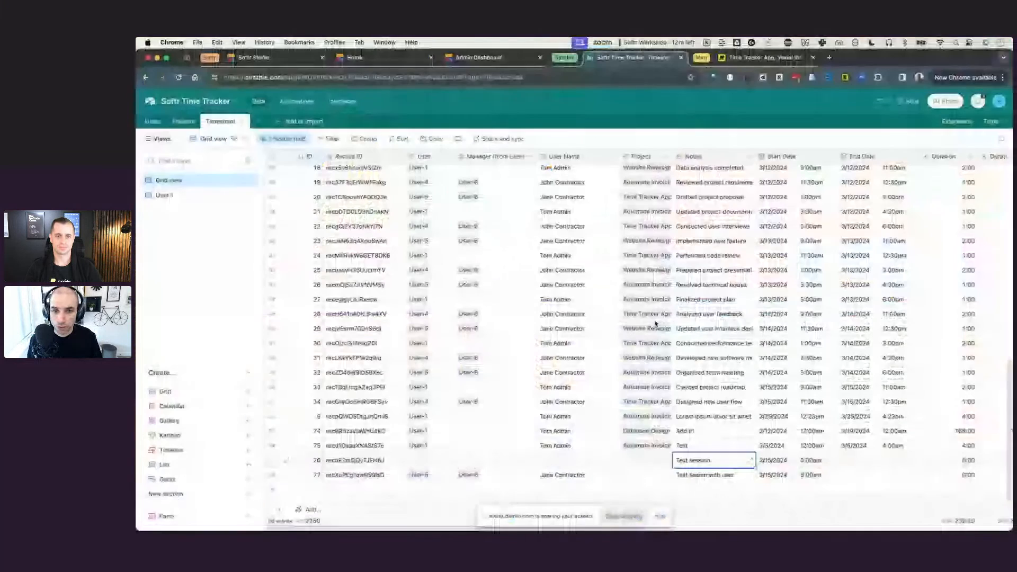
{"action": "left_click", "coordinate": [277, 60]}
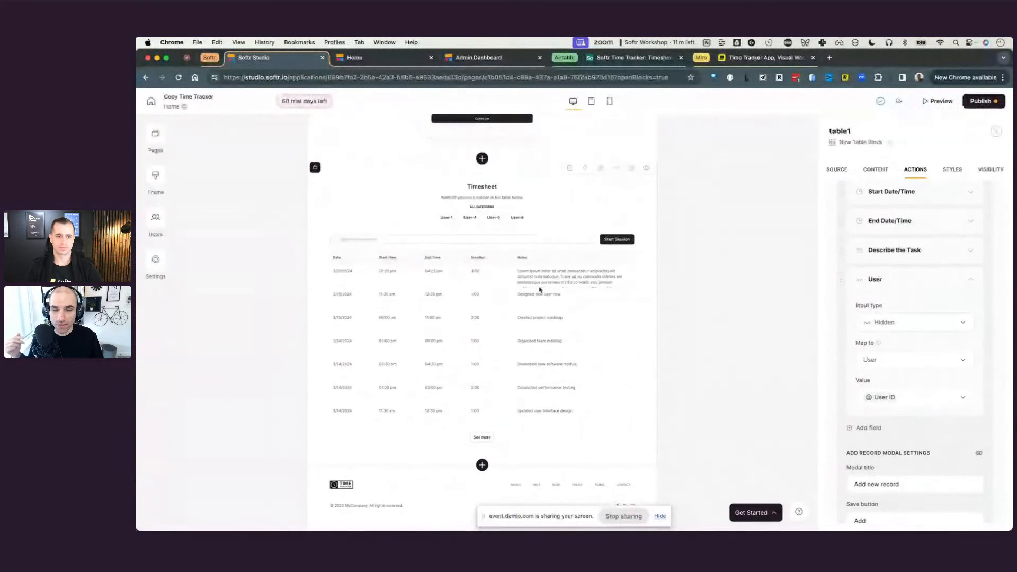
{"action": "left_click", "coordinate": [402, 62]}
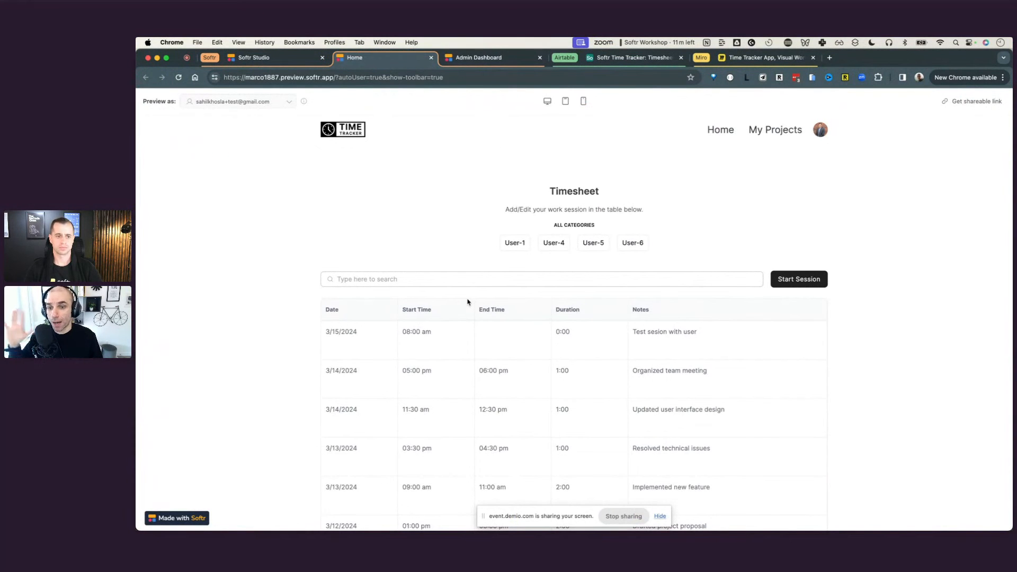
- Switch to Softr Studio and add an item button with the Edit record action to the Timesheet table
{"action": "left_click", "coordinate": [310, 59]}
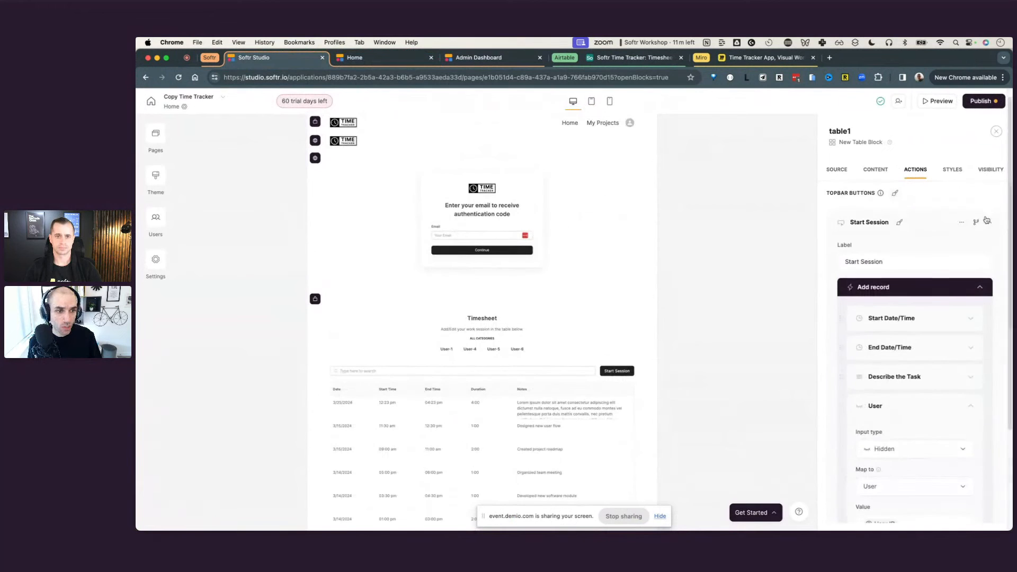
{"action": "left_click", "coordinate": [987, 222]}
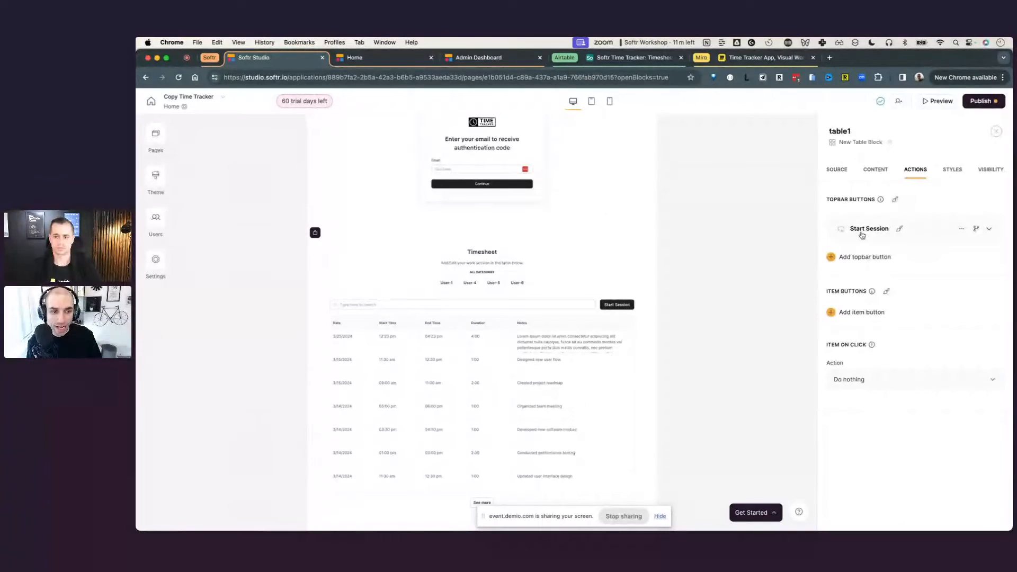
{"action": "left_click", "coordinate": [868, 317]}
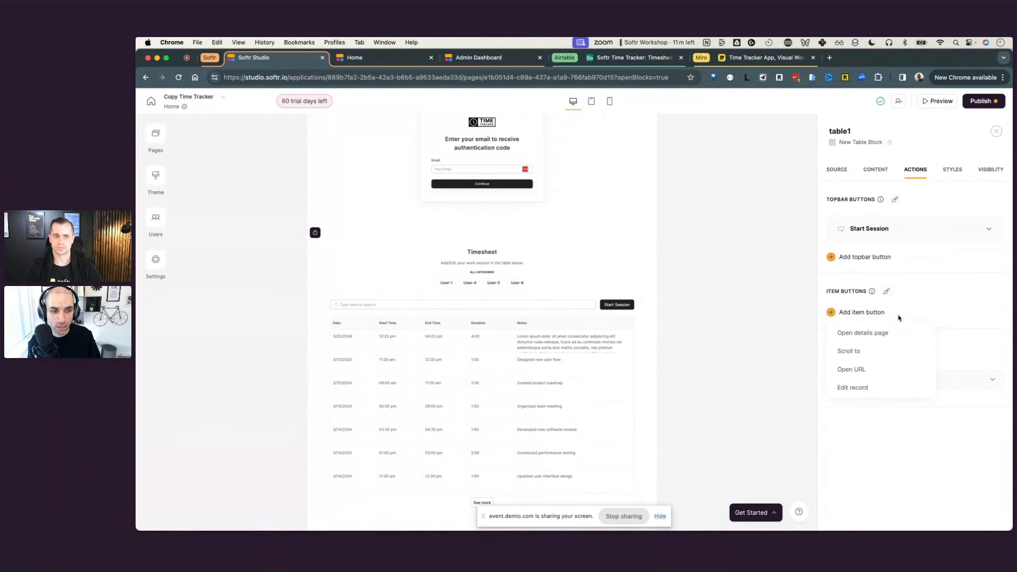
{"action": "left_click", "coordinate": [864, 389]}
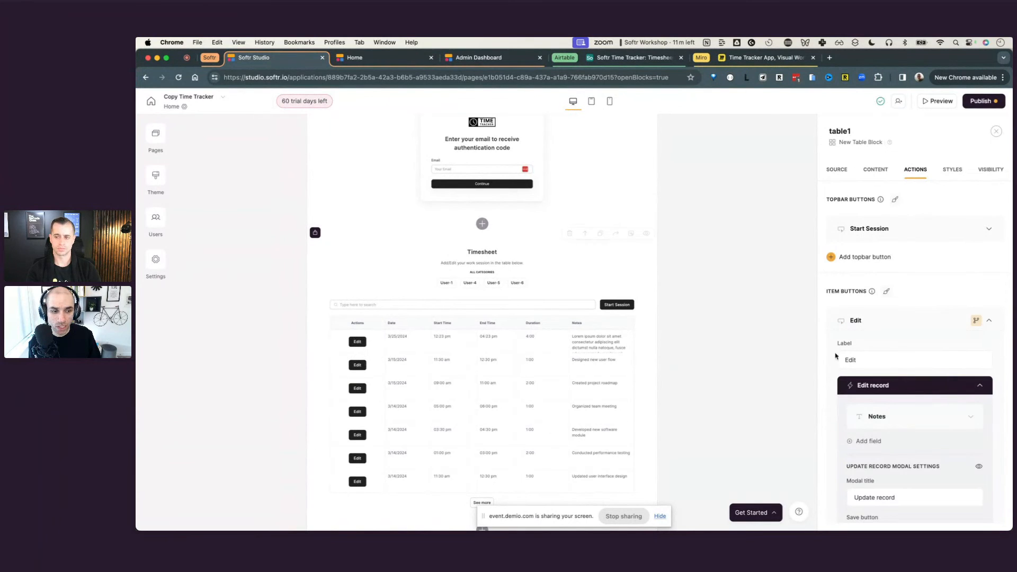
- Change the new item button's label to "Update"
{"action": "scroll", "coordinate": [884, 423], "scroll_direction": "down", "scroll_amount": 2}
{"action": "scroll", "coordinate": [883, 424], "scroll_direction": "down", "scroll_amount": 6}
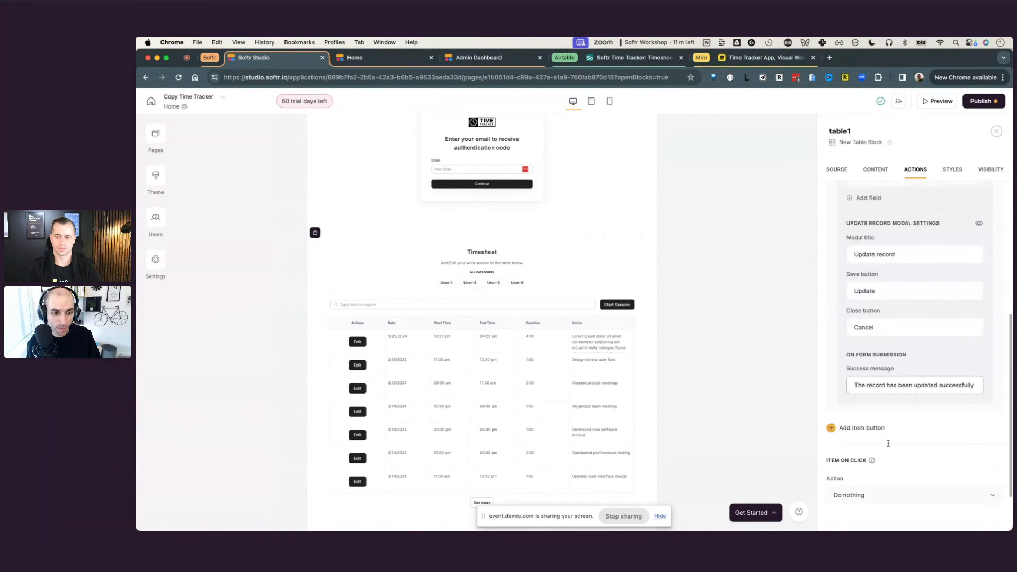
{"action": "scroll", "coordinate": [874, 274], "scroll_direction": "up", "scroll_amount": 1}
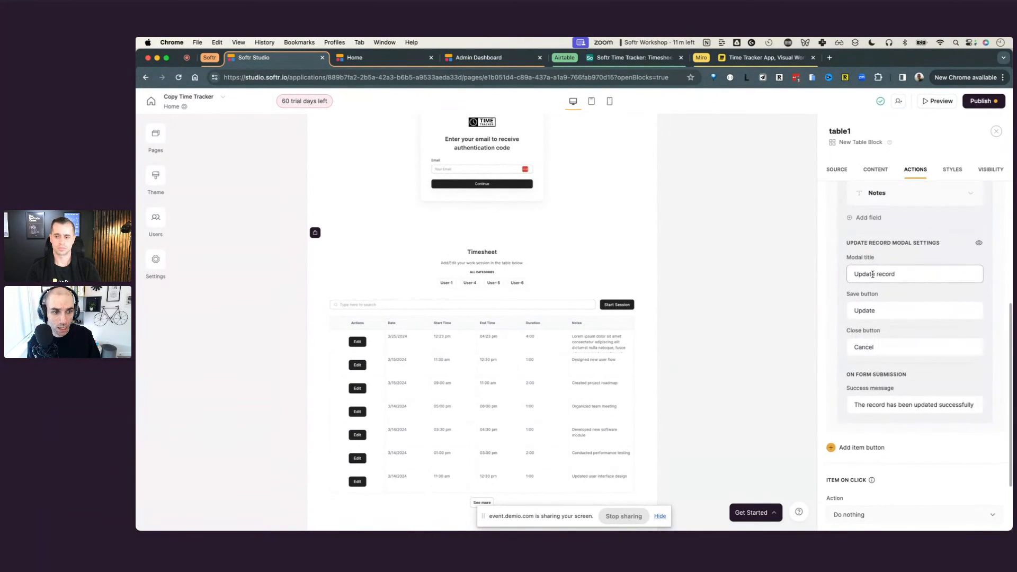
{"action": "scroll", "coordinate": [871, 275], "scroll_direction": "up", "scroll_amount": 4}
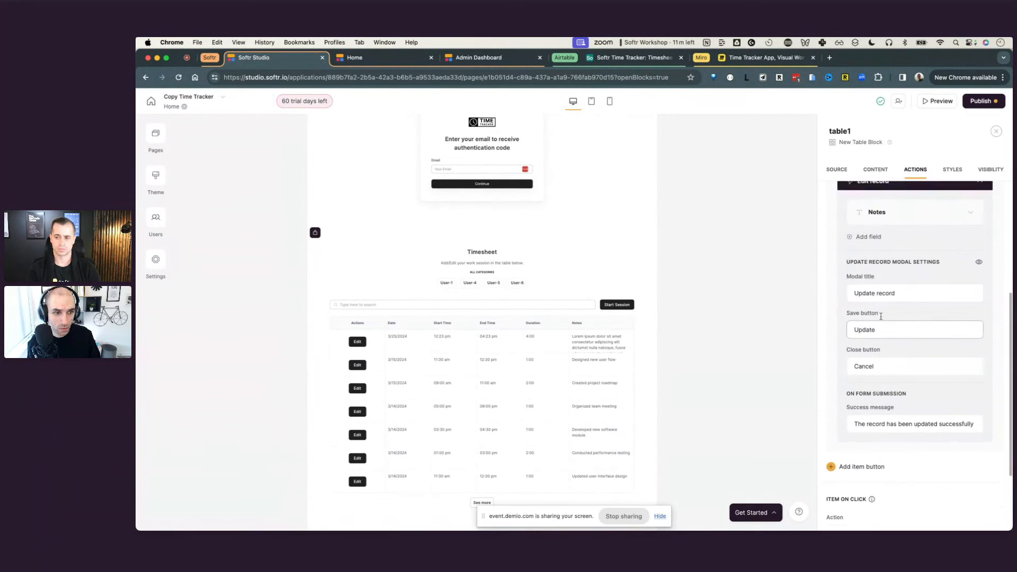
{"action": "double_click", "coordinate": [867, 275]}
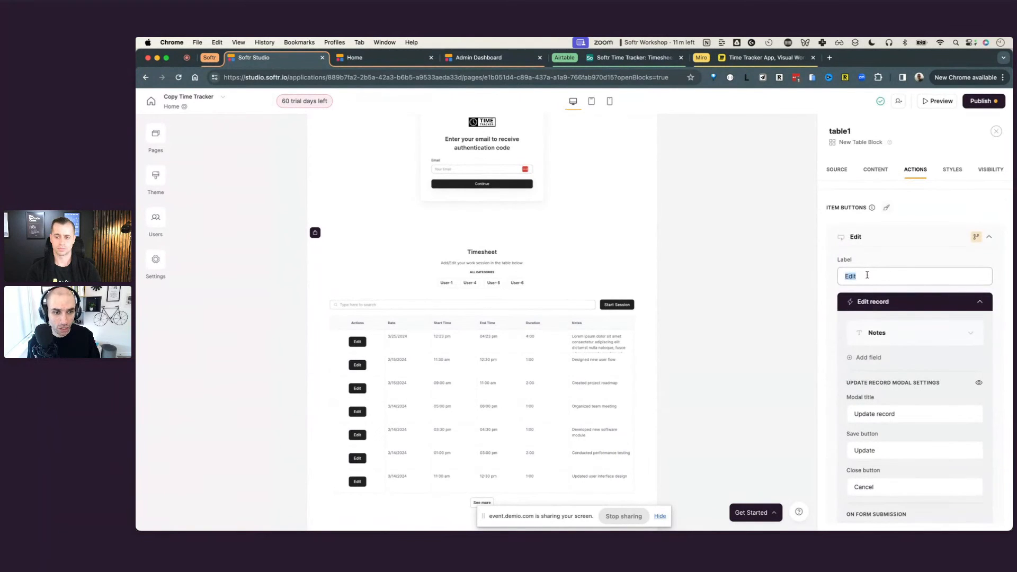
{"action": "type", "text": "End Sessio"}
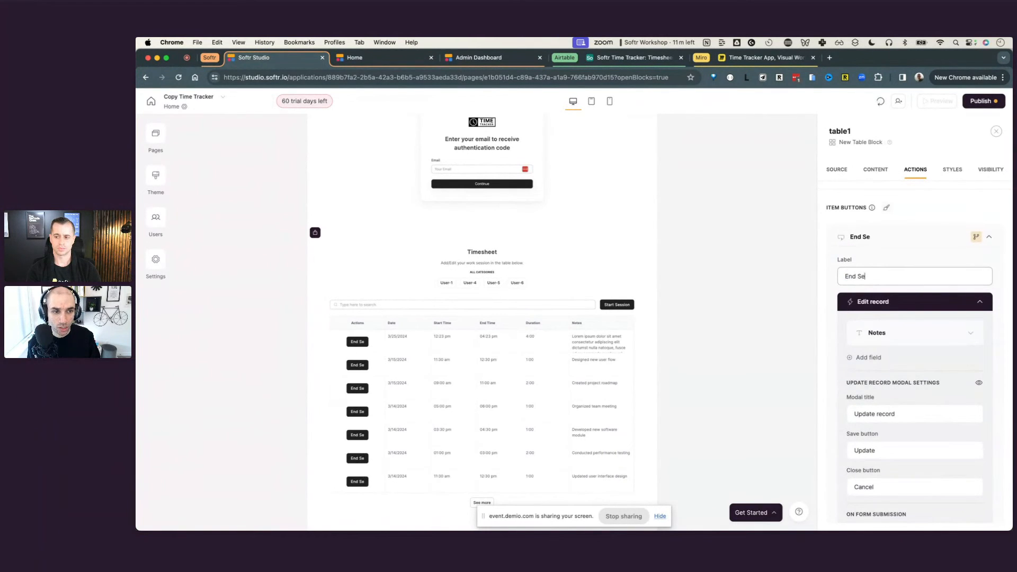
{"action": "key", "text": "BackSpace"}
{"action": "key", "text": "BackSpace"}
{"action": "key", "text": "BackSpace"}
{"action": "key", "text": "BackSpace"}
{"action": "key", "text": "BackSpace"}
{"action": "key", "text": "BackSpace"}
{"action": "key", "text": "ctrl+a"}
{"action": "type", "text": "Update"}
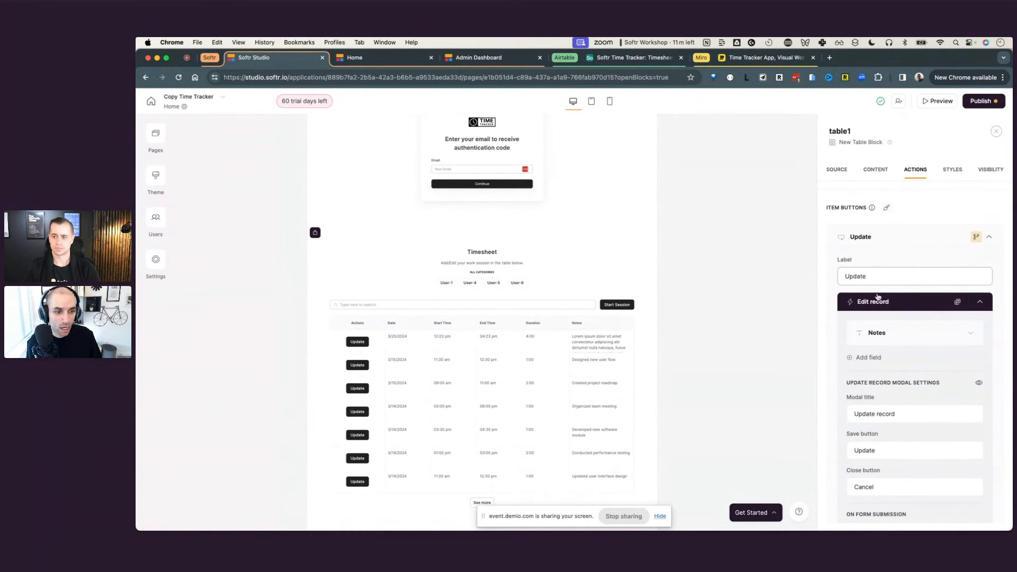
- Add a DateTime field to the Update button's Edit record form
{"action": "scroll", "coordinate": [905, 324], "scroll_direction": "down", "scroll_amount": 1}
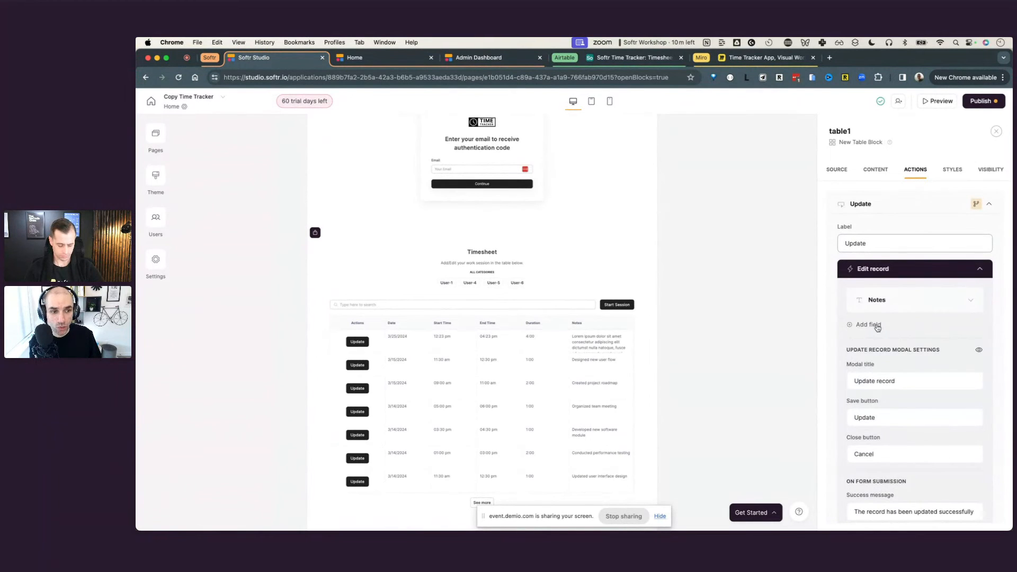
{"action": "left_click", "coordinate": [878, 328]}
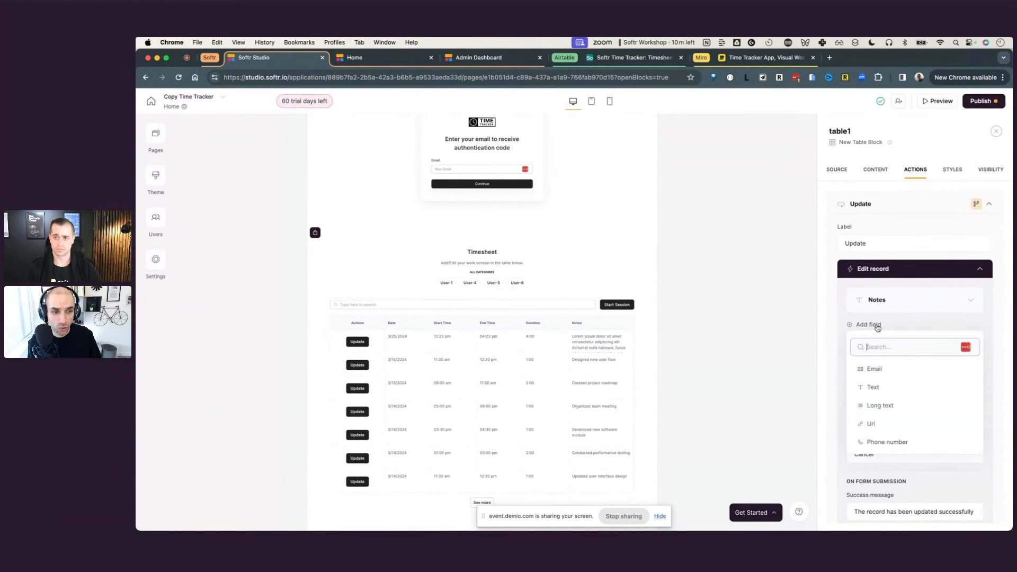
{"action": "left_click", "coordinate": [974, 305]}
{"action": "left_click", "coordinate": [973, 303]}
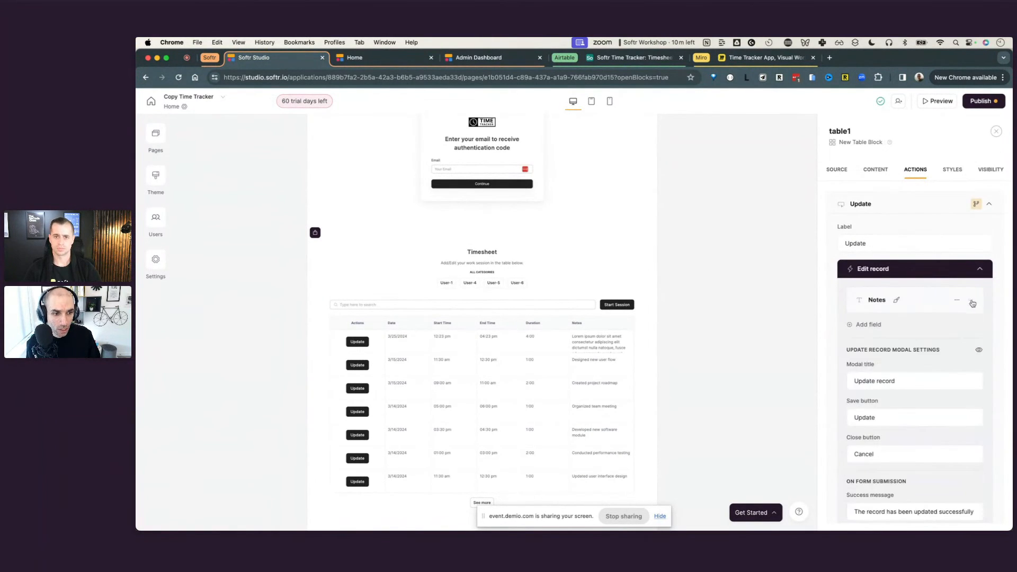
{"action": "left_click", "coordinate": [879, 327]}
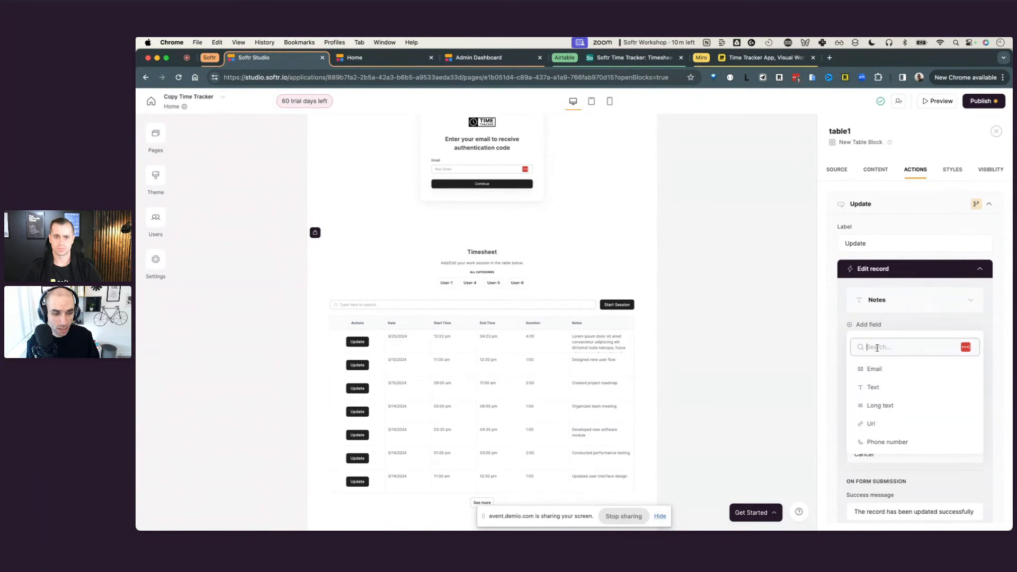
{"action": "type", "text": "emd"}
{"action": "key", "text": "BackSpace"}
{"action": "key", "text": "BackSpace"}
{"action": "key", "text": "BackSpace"}
{"action": "type", "text": "date"}
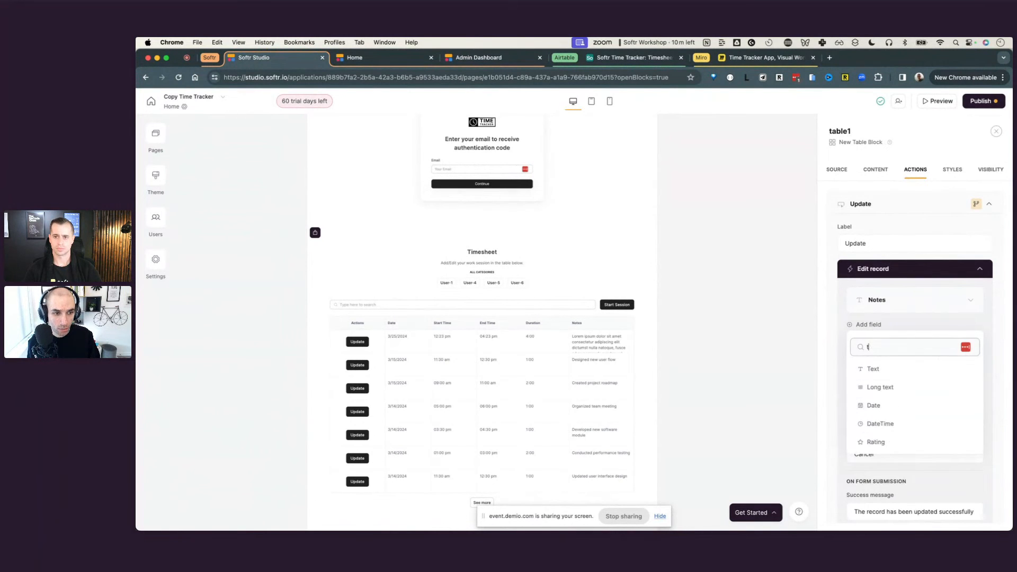
{"action": "left_click", "coordinate": [880, 387]}
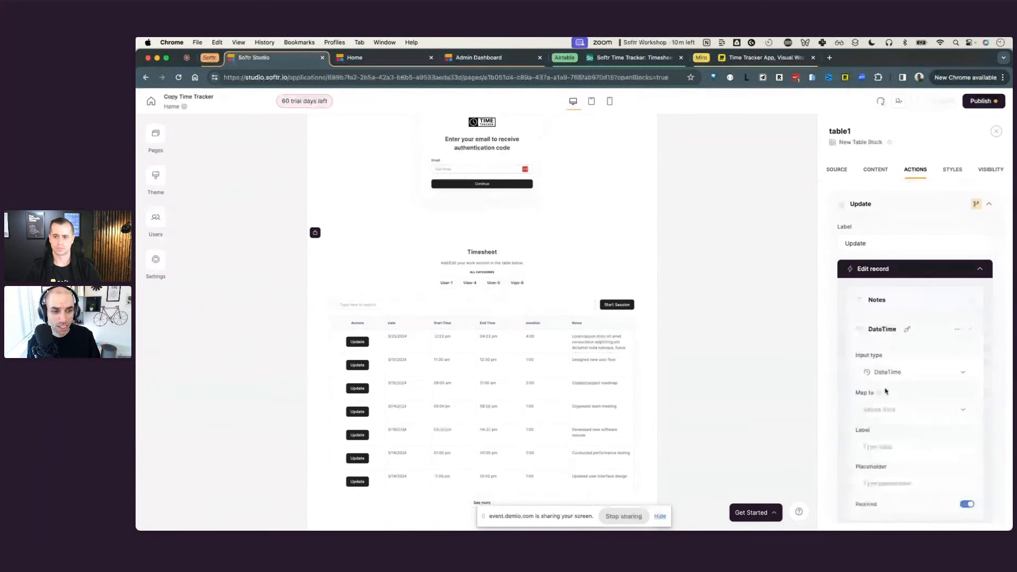
- Map the DateTime field to End Date and label it "End Date/Time"
{"action": "scroll", "coordinate": [900, 384], "scroll_direction": "down", "scroll_amount": 2}
{"action": "left_click", "coordinate": [900, 333]}
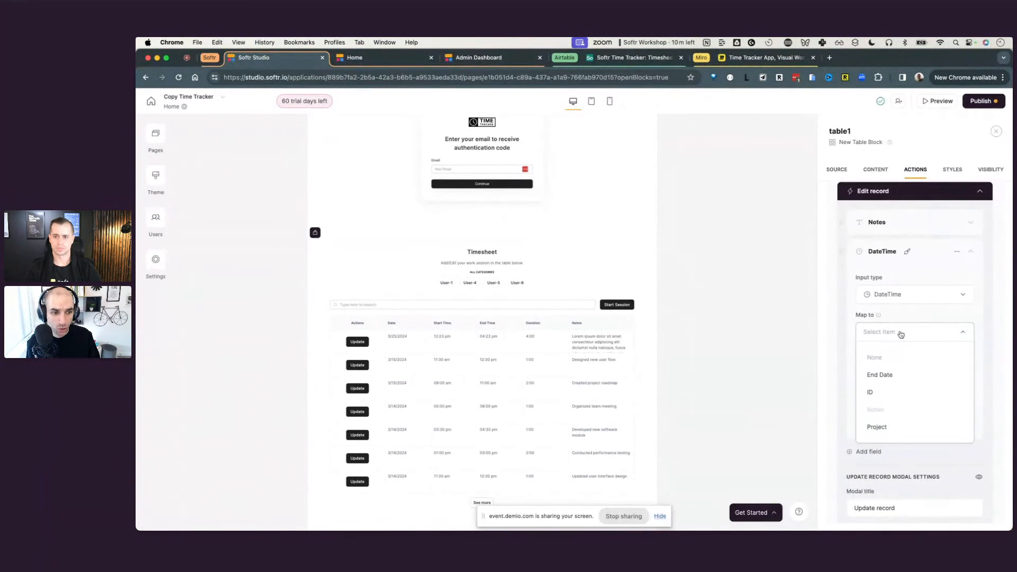
{"action": "left_click", "coordinate": [892, 376]}
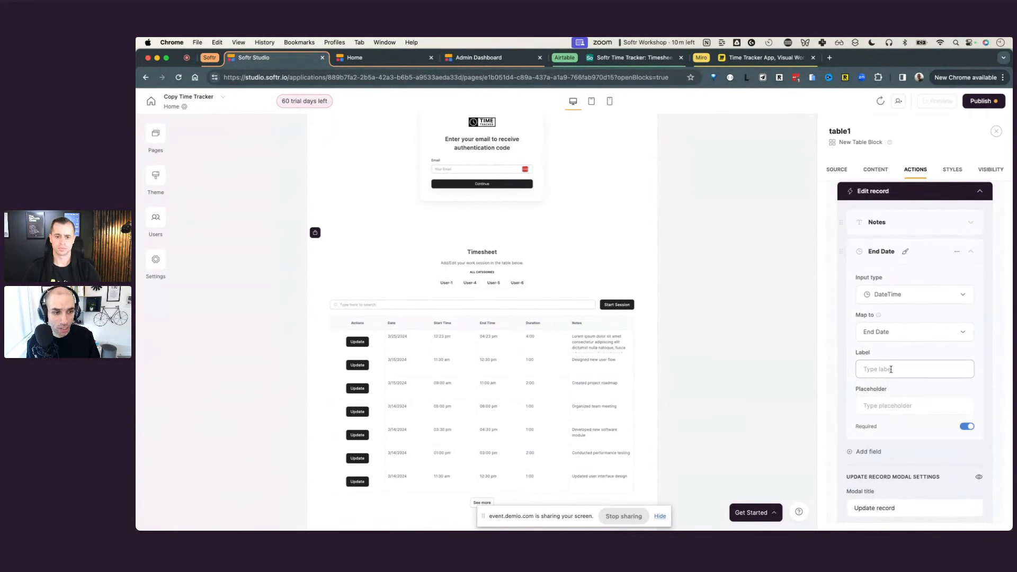
{"action": "left_click", "coordinate": [891, 369]}
{"action": "type", "text": "End "}
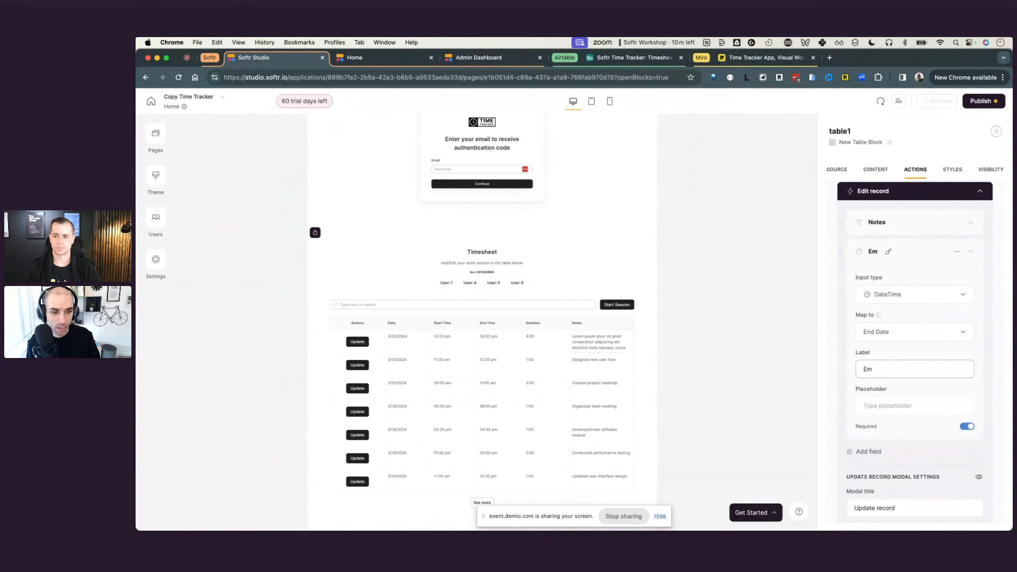
{"action": "type", "text": "Date/Tom"}
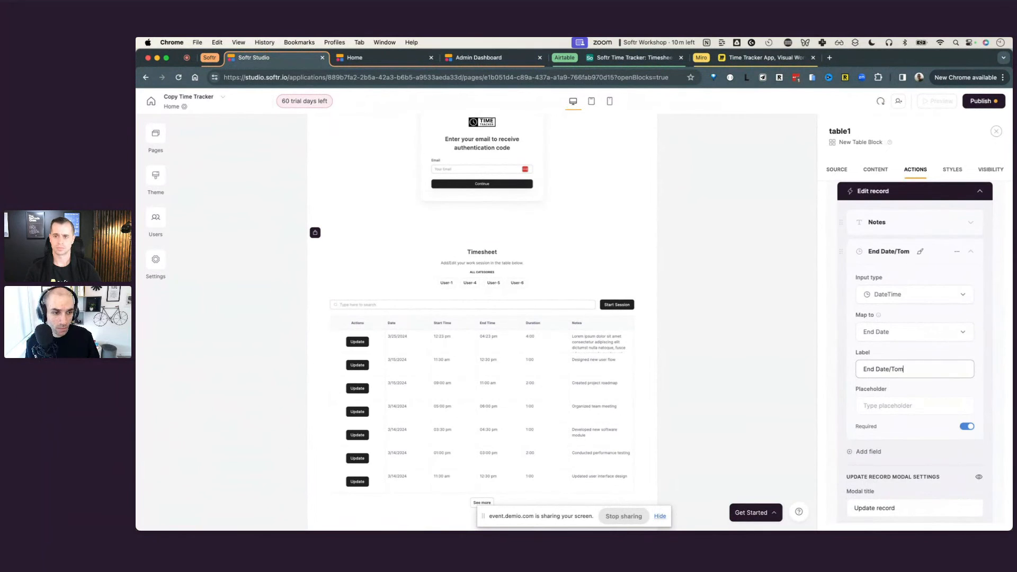
{"action": "key", "text": "BackSpace"}
{"action": "key", "text": "BackSpace"}
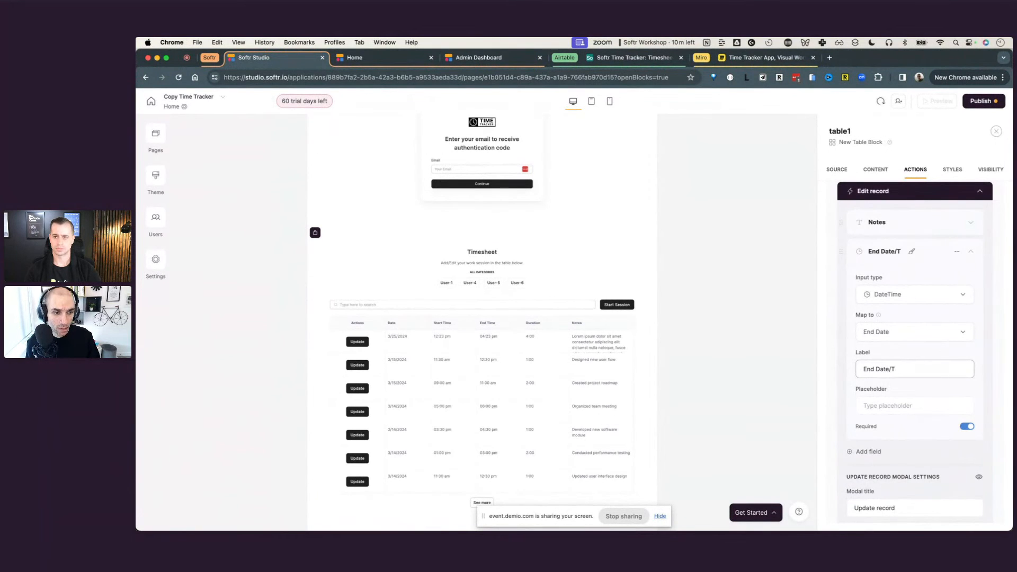
{"action": "type", "text": "ime"}
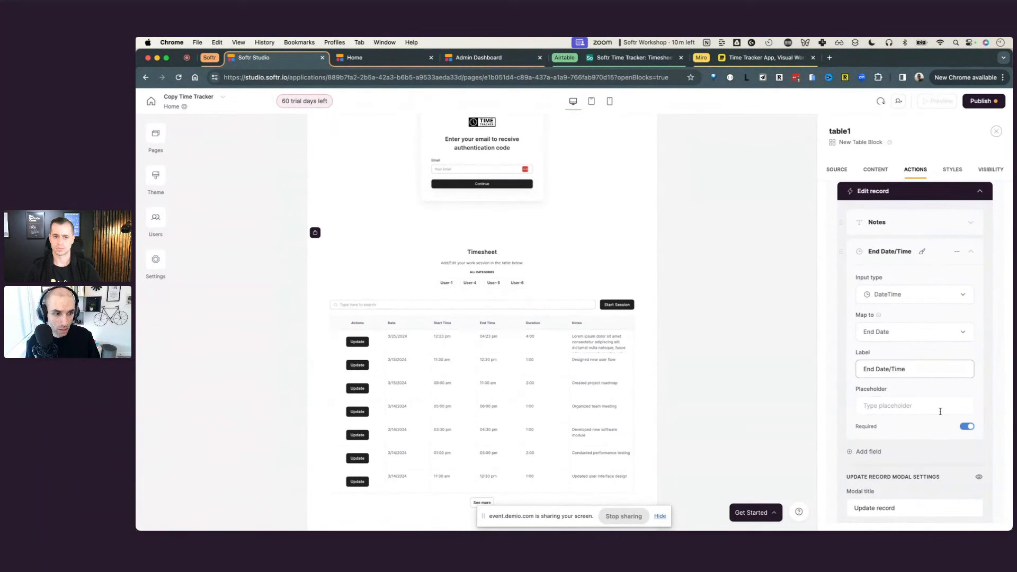
- Move the End Date/Time field above Notes in the Edit record form and collapse its settings
{"action": "scroll", "coordinate": [947, 431], "scroll_direction": "down", "scroll_amount": 1}
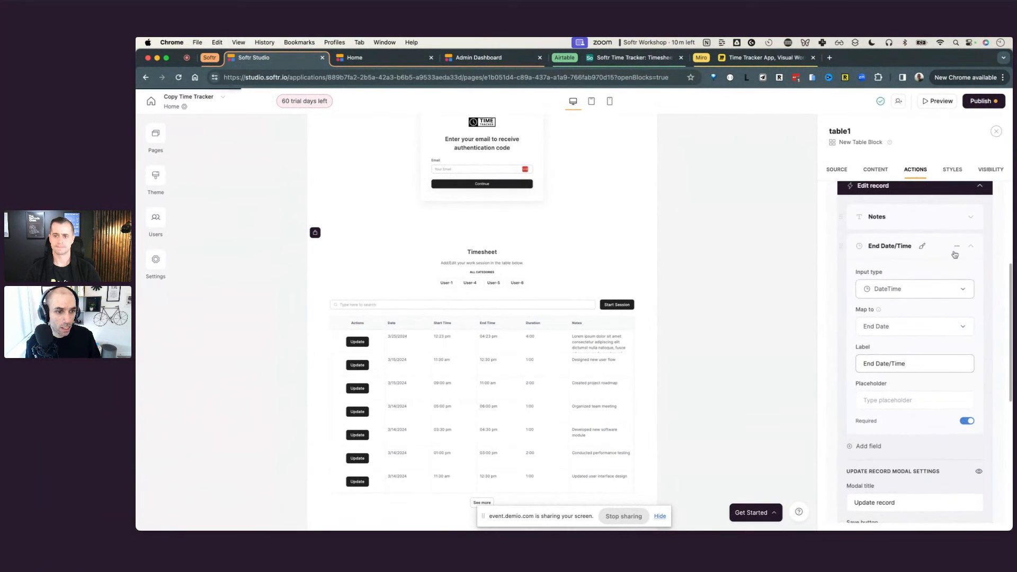
{"action": "left_click_drag", "start_coordinate": [841, 246], "coordinate": [841, 215]}
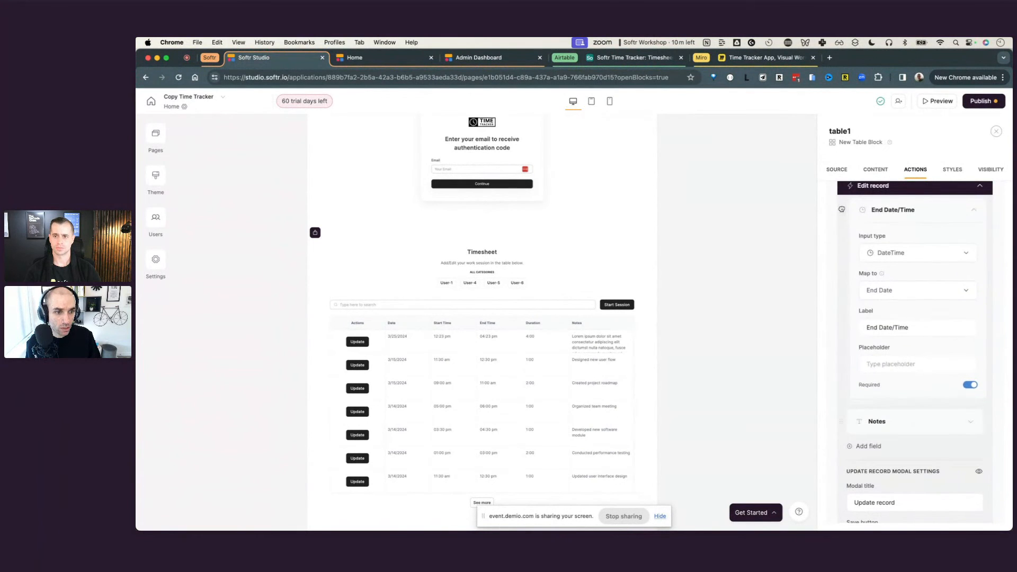
{"action": "left_click", "coordinate": [970, 218]}
{"action": "scroll", "coordinate": [913, 271], "scroll_direction": "up", "scroll_amount": 1}
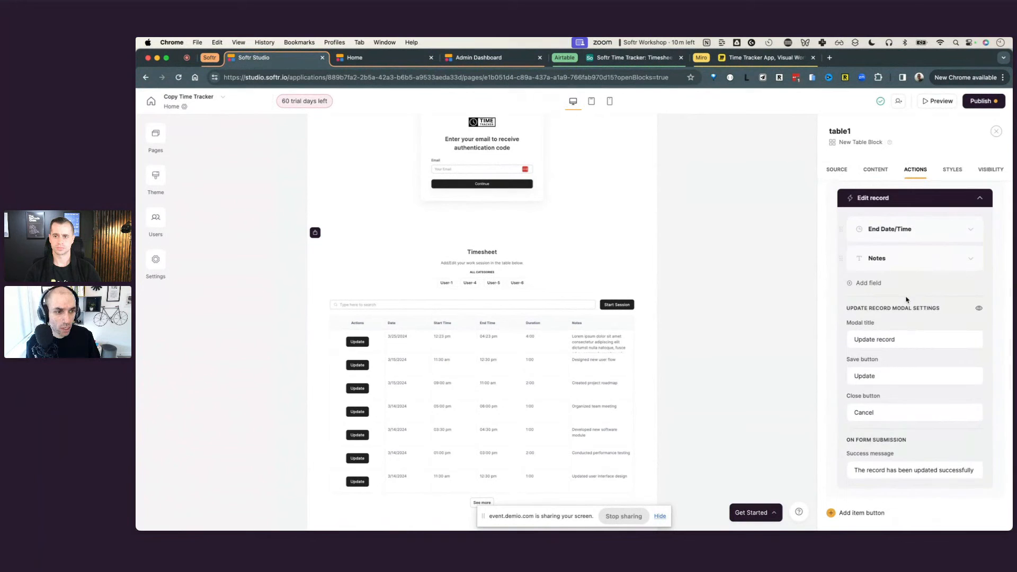
- Preview the app and update the 3/15/2024 session's notes to "Test sesion with user, add some more notes."
{"action": "left_click", "coordinate": [940, 105]}
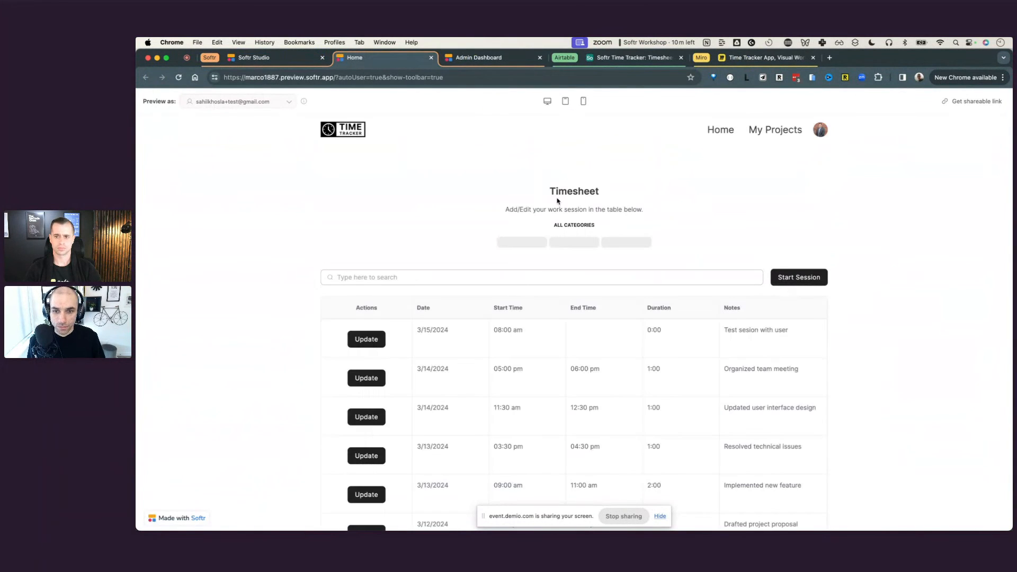
{"action": "scroll", "coordinate": [508, 336], "scroll_direction": "down", "scroll_amount": 2}
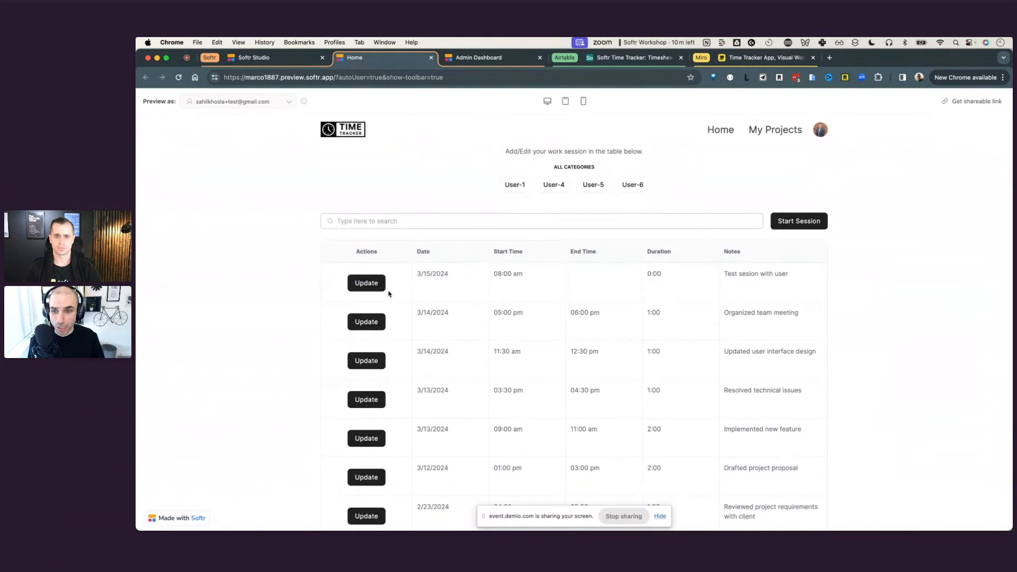
{"action": "left_click", "coordinate": [380, 288]}
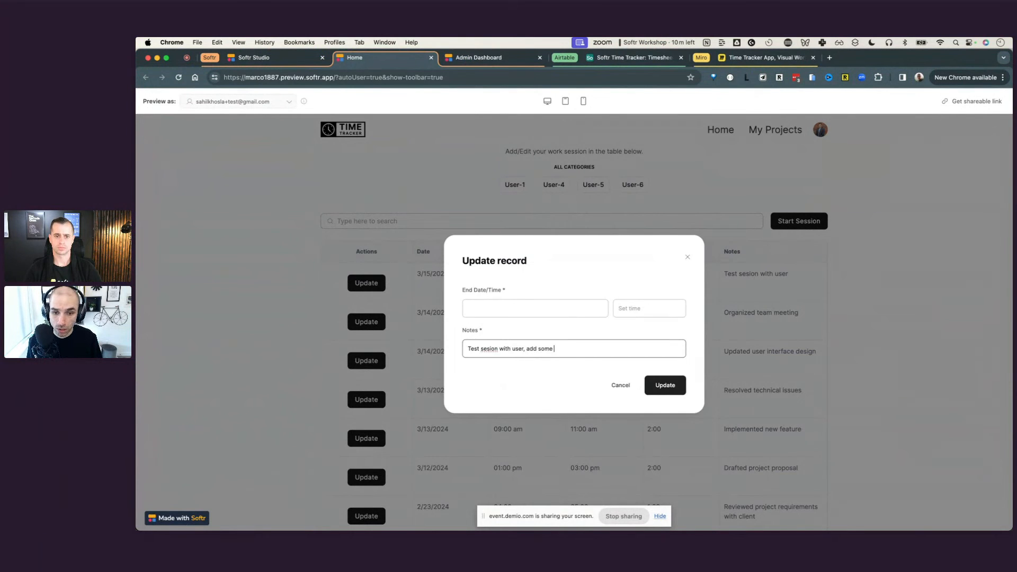
{"action": "type", "text": "notes."}
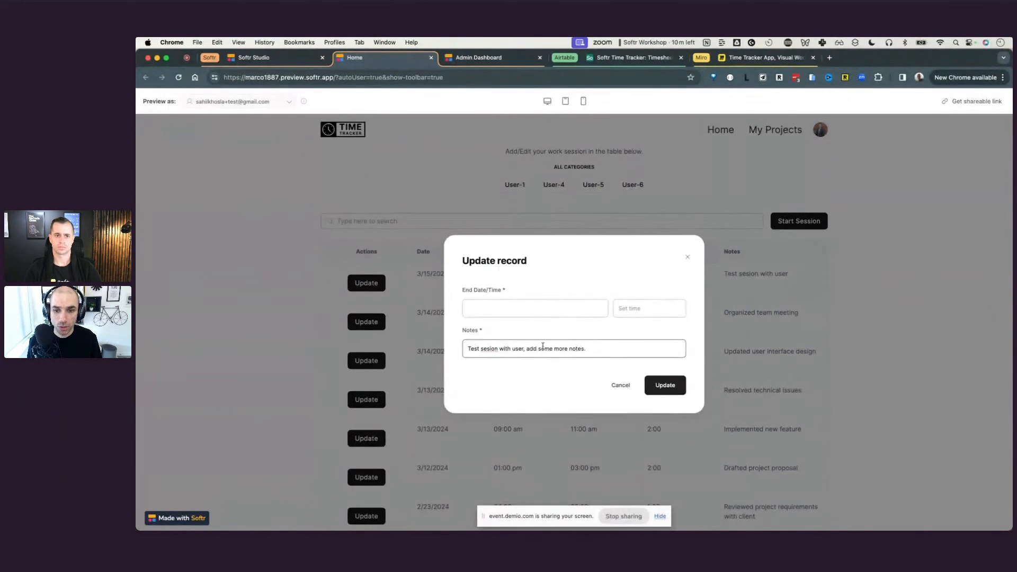
- Set the session's End Date/Time to March 15 2024 at 07:30 in the Update record form
{"action": "left_click", "coordinate": [547, 309]}
{"action": "left_click", "coordinate": [589, 408]}
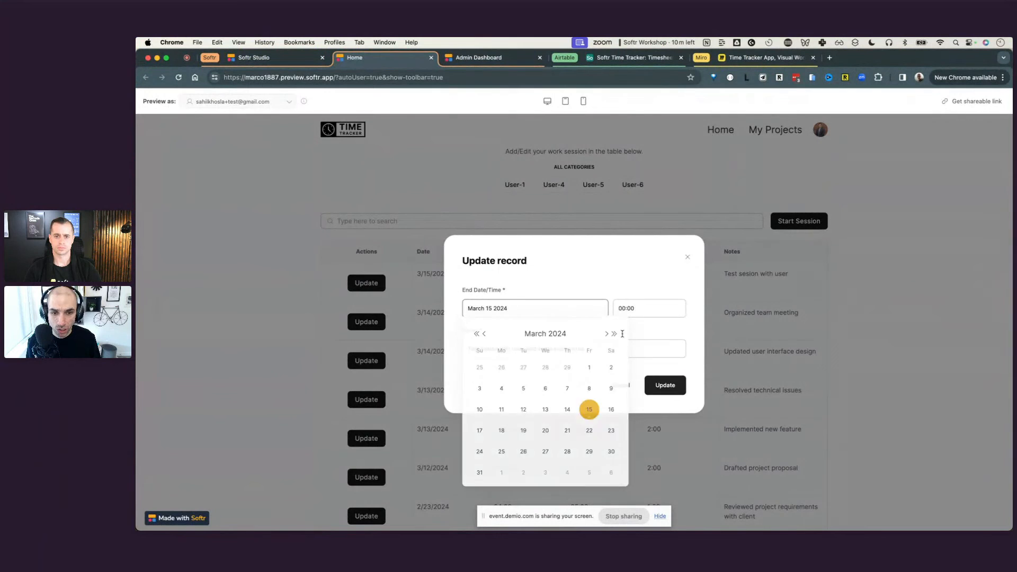
{"action": "left_click", "coordinate": [631, 308]}
{"action": "left_click", "coordinate": [639, 389]}
{"action": "scroll", "coordinate": [663, 395], "scroll_direction": "down", "scroll_amount": 3}
{"action": "scroll", "coordinate": [663, 395], "scroll_direction": "down", "scroll_amount": 4}
{"action": "left_click", "coordinate": [665, 381]}
{"action": "left_click", "coordinate": [568, 391]}
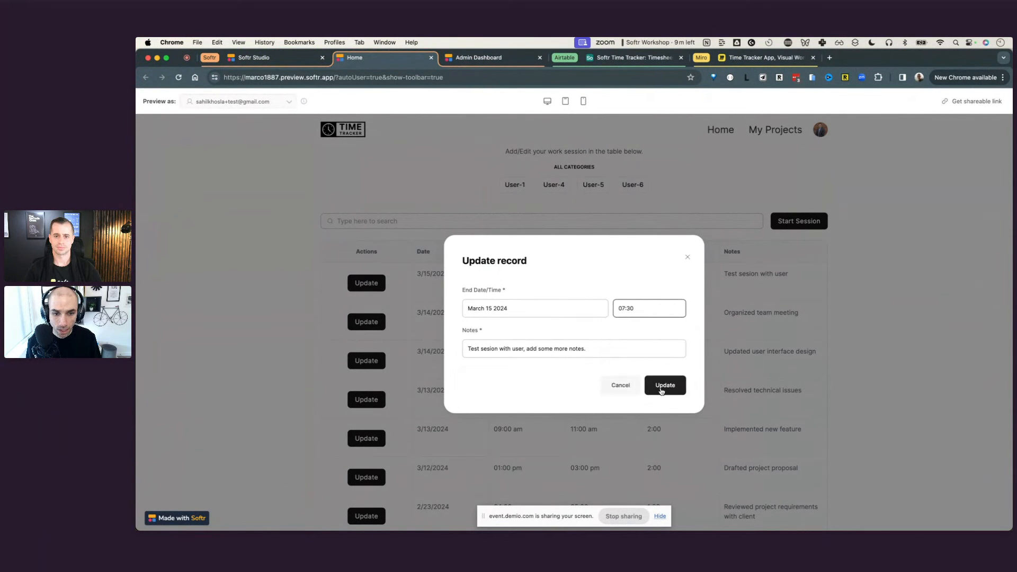
- Save the 07:30 end time for the 3/15/2024 session and check its duration in the Timesheet table
{"action": "left_click", "coordinate": [660, 387]}
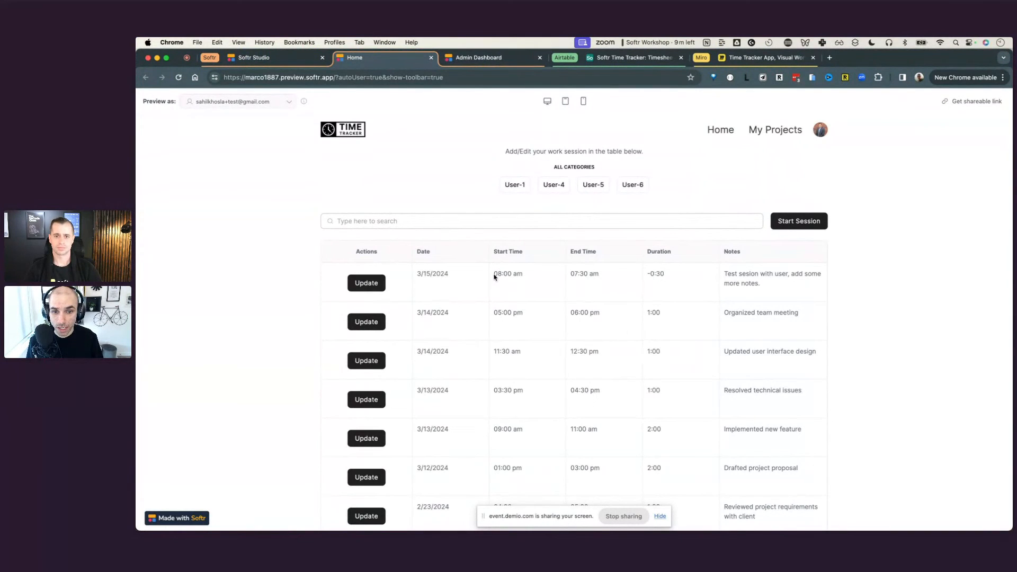
{"action": "left_click_drag", "start_coordinate": [683, 276], "coordinate": [637, 276]}
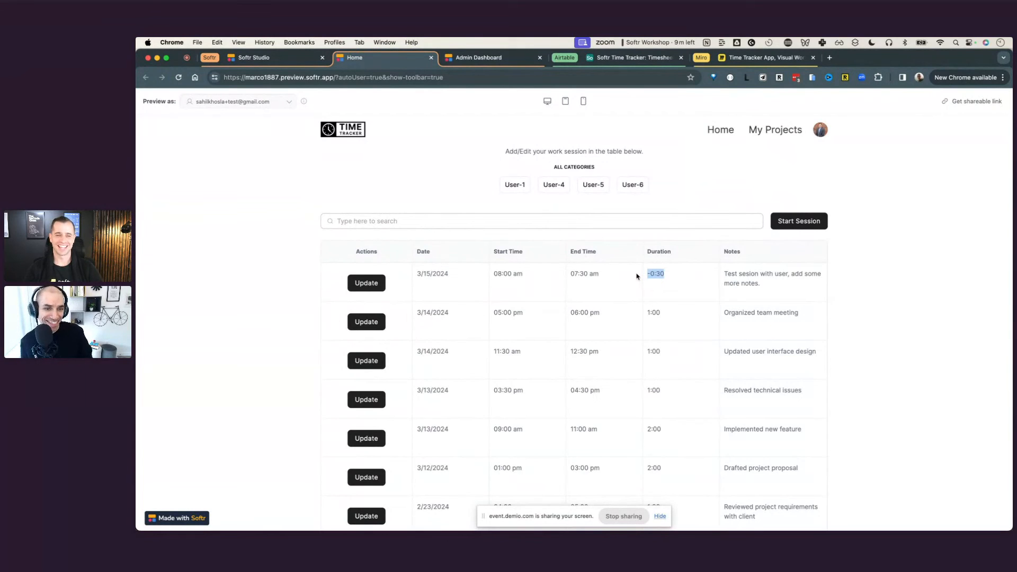
- Update the 3/15/2024 session's end time to 09:30 and check its duration and notes in the table
{"action": "left_click", "coordinate": [366, 282]}
{"action": "left_click", "coordinate": [615, 311]}
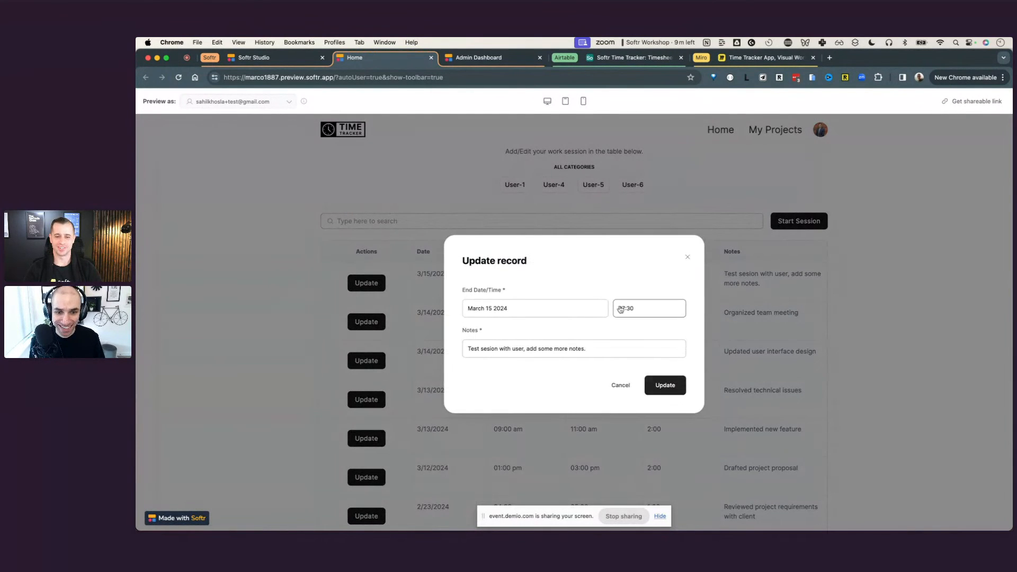
{"action": "left_click", "coordinate": [628, 407]}
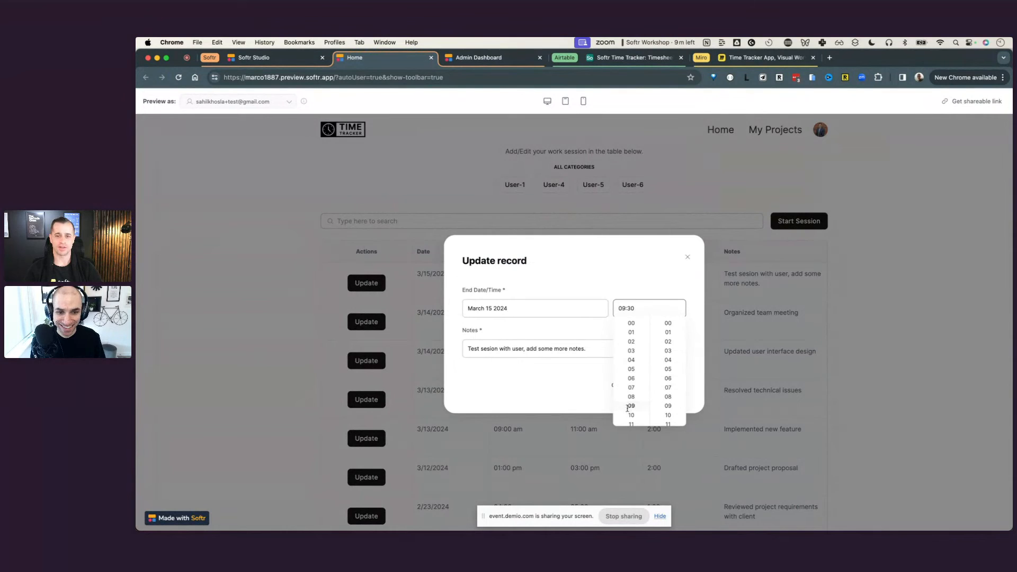
{"action": "left_click", "coordinate": [699, 385]}
{"action": "left_click", "coordinate": [669, 385]}
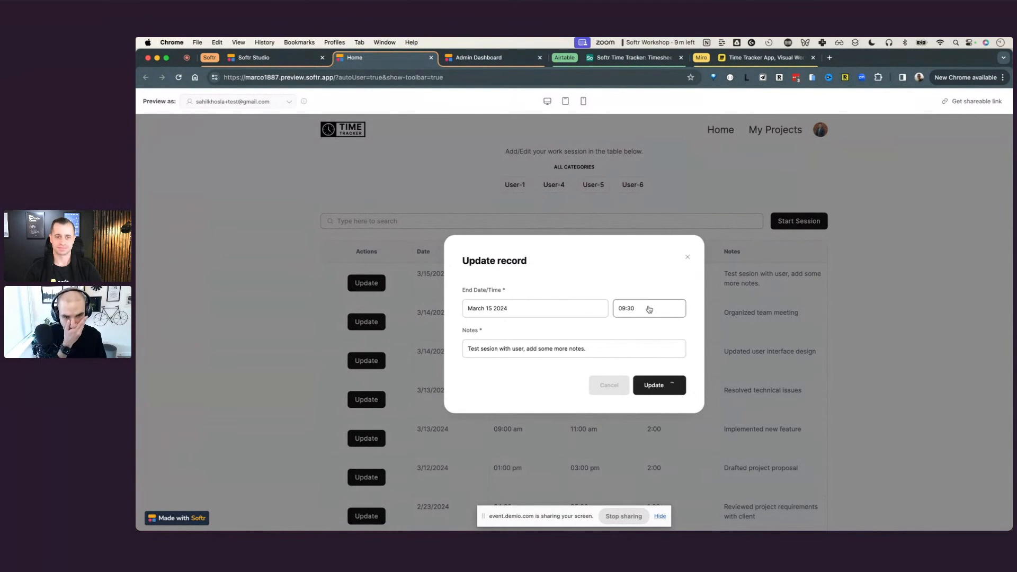
{"action": "left_click", "coordinate": [688, 257]}
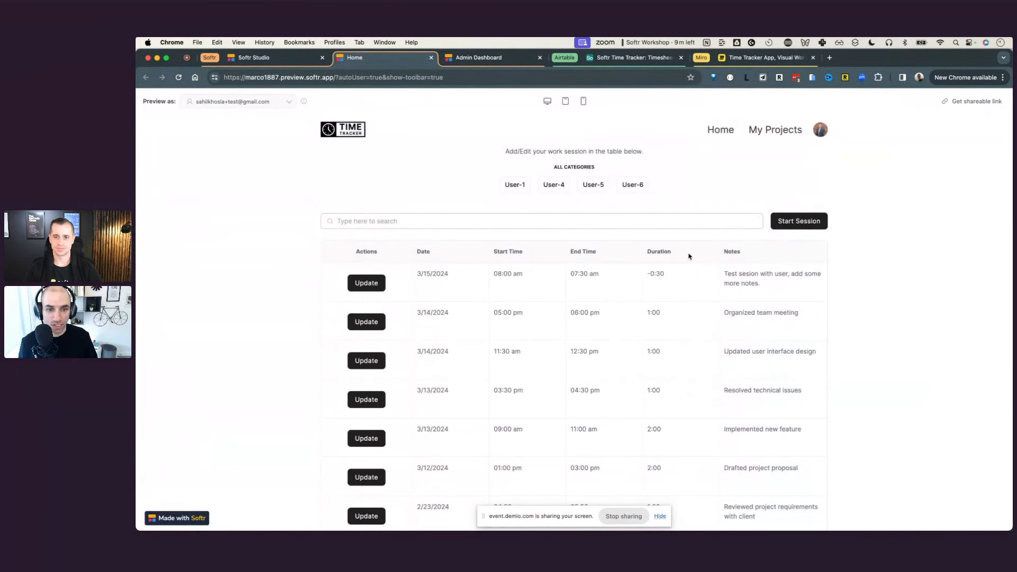
{"action": "left_click", "coordinate": [660, 276]}
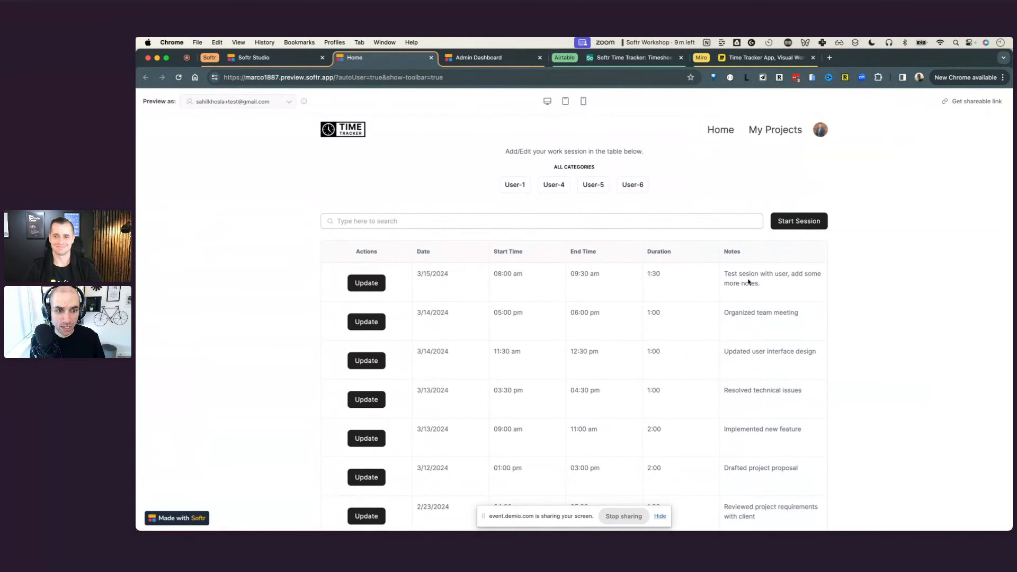
{"action": "left_click_drag", "start_coordinate": [740, 276], "coordinate": [757, 290]}
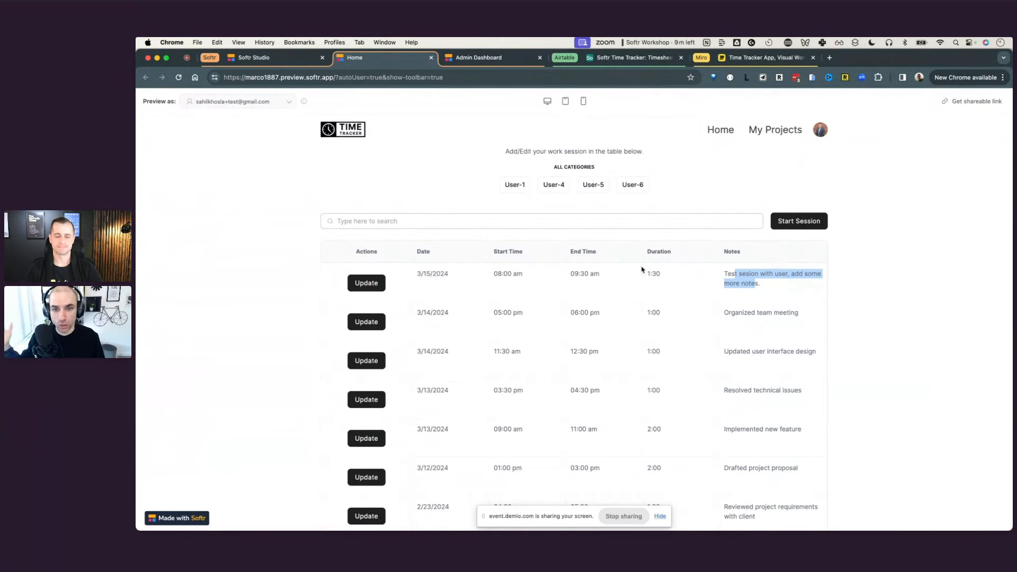
- In Softr Studio, add a Delete record item button to the Timesheet table and review its confirmation modal settings
{"action": "left_click", "coordinate": [254, 59]}
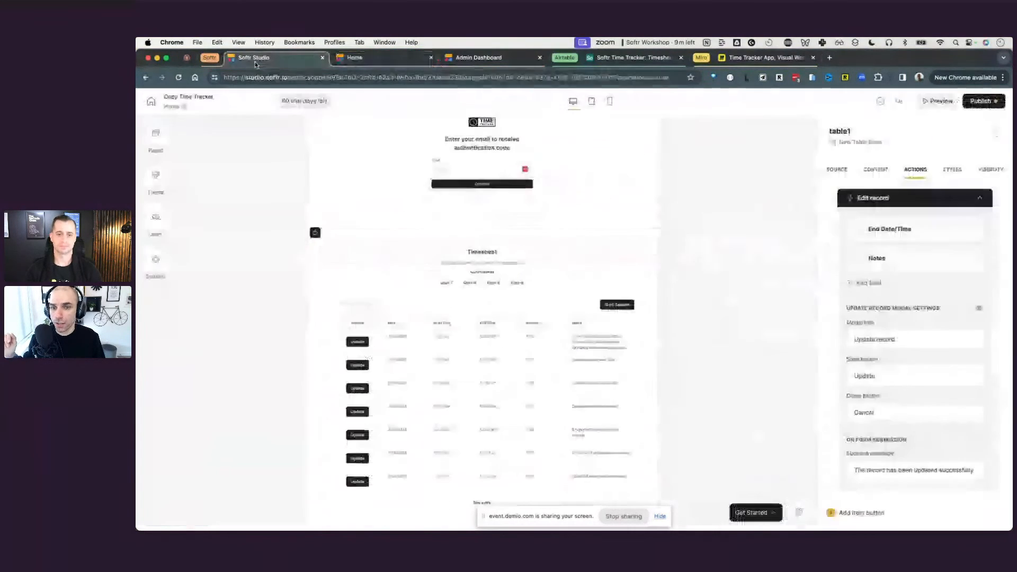
{"action": "scroll", "coordinate": [673, 225], "scroll_direction": "up", "scroll_amount": 2}
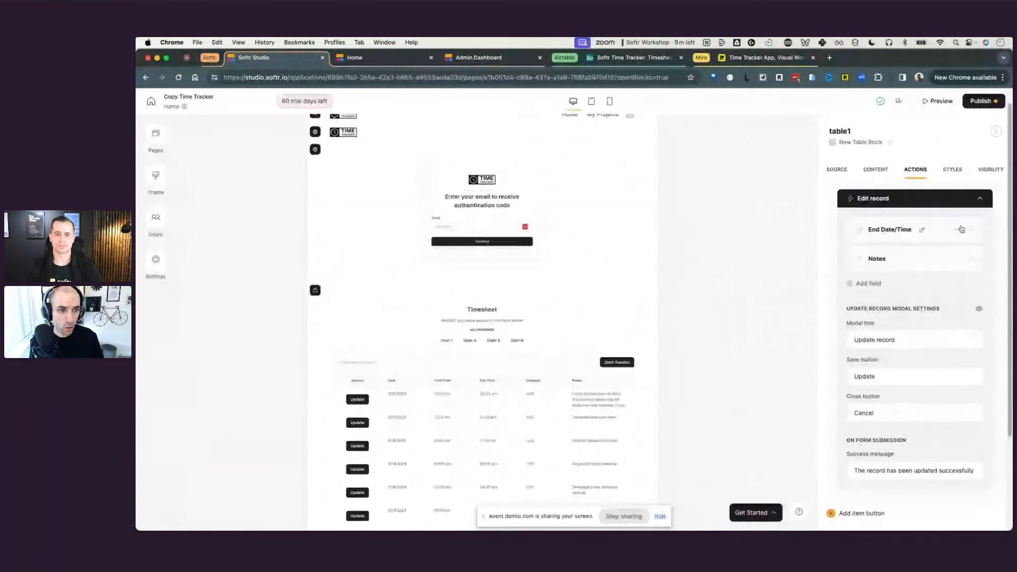
{"action": "scroll", "coordinate": [962, 228], "scroll_direction": "up", "scroll_amount": 2}
{"action": "left_click", "coordinate": [988, 210]}
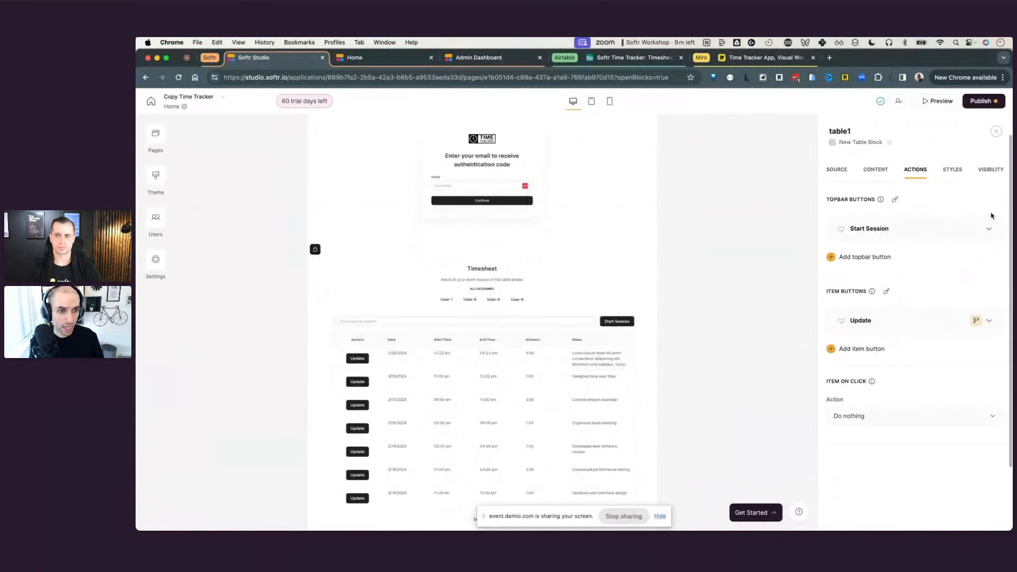
{"action": "left_click", "coordinate": [865, 351]}
{"action": "scroll", "coordinate": [874, 406], "scroll_direction": "down", "scroll_amount": 2}
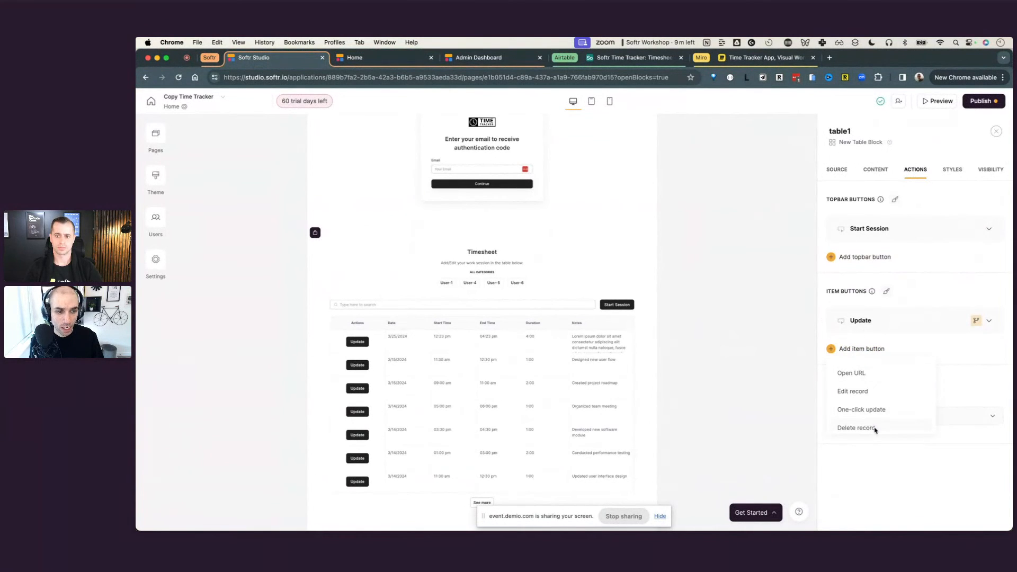
{"action": "left_click", "coordinate": [876, 428]}
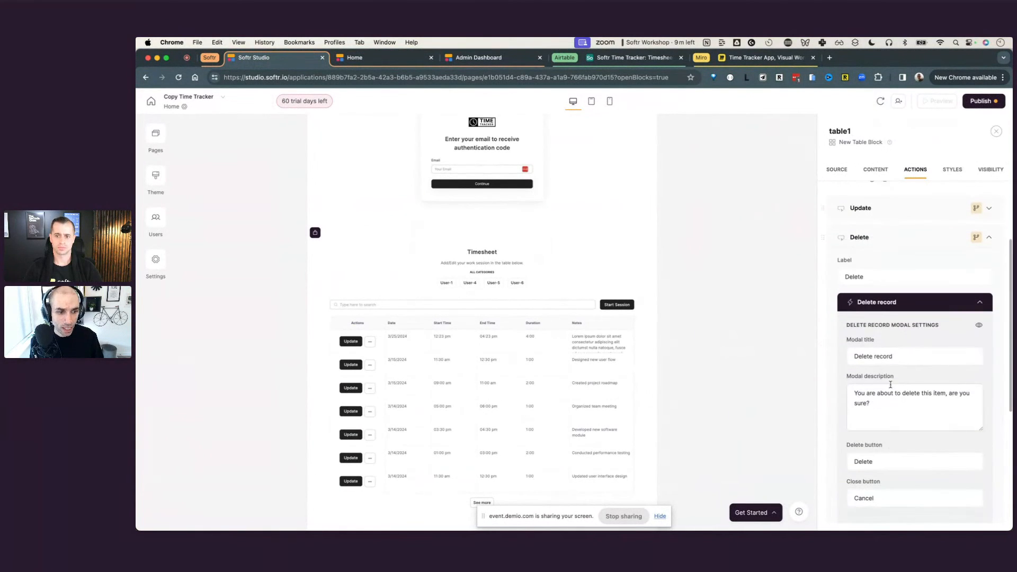
{"action": "scroll", "coordinate": [895, 373], "scroll_direction": "down", "scroll_amount": 1}
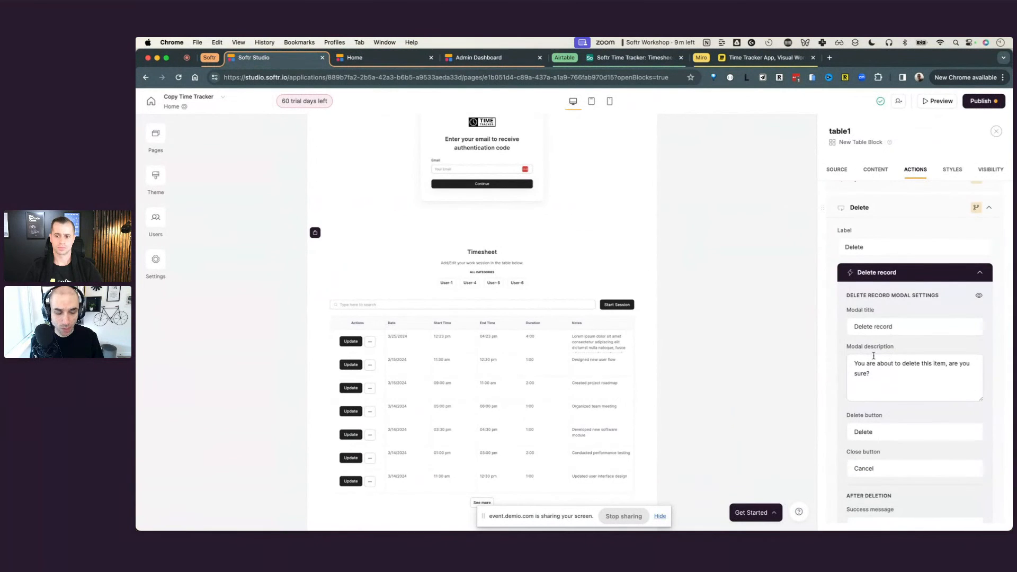
{"action": "scroll", "coordinate": [883, 365], "scroll_direction": "down", "scroll_amount": 3}
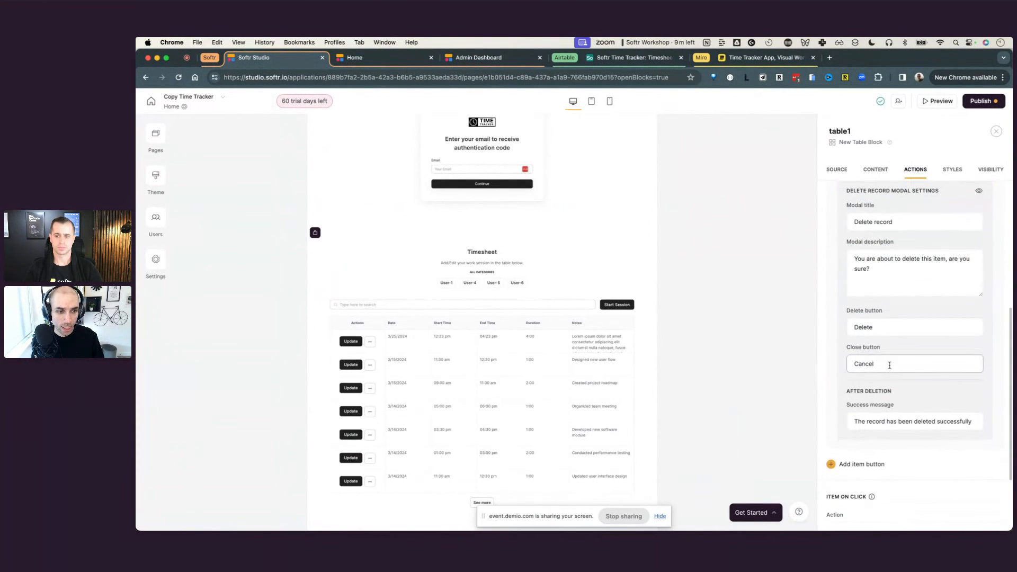
{"action": "scroll", "coordinate": [890, 368], "scroll_direction": "up", "scroll_amount": 1}
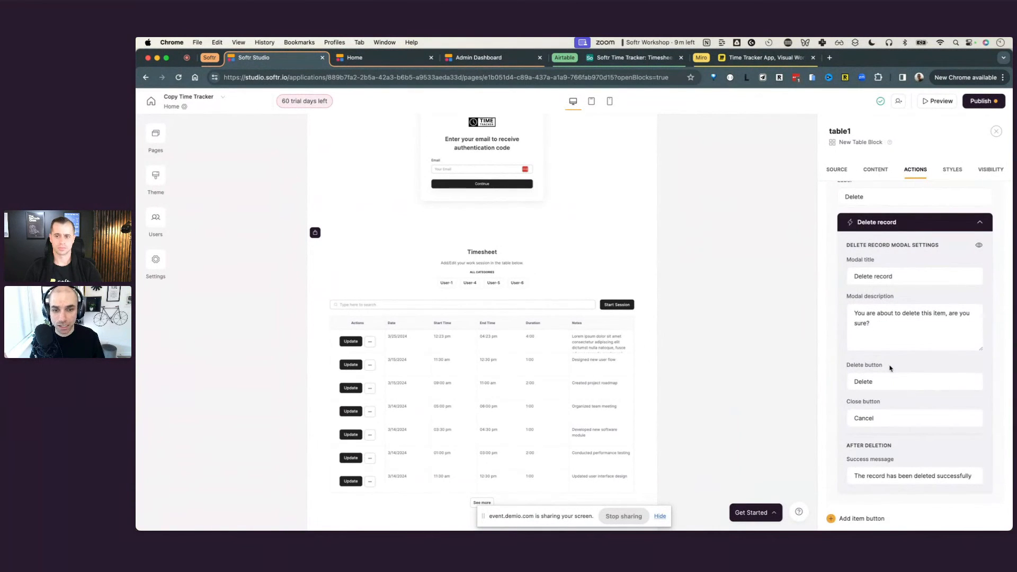
- Preview the app and delete the 3/15/2024 test session from the Timesheet, confirming the deletion
{"action": "left_click", "coordinate": [936, 102]}
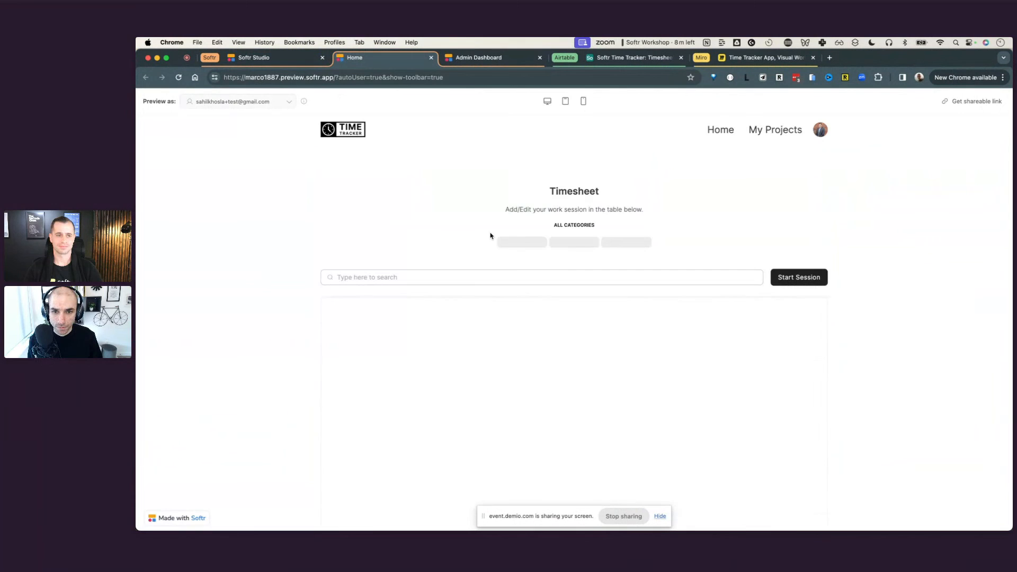
{"action": "scroll", "coordinate": [387, 274], "scroll_direction": "down", "scroll_amount": 3}
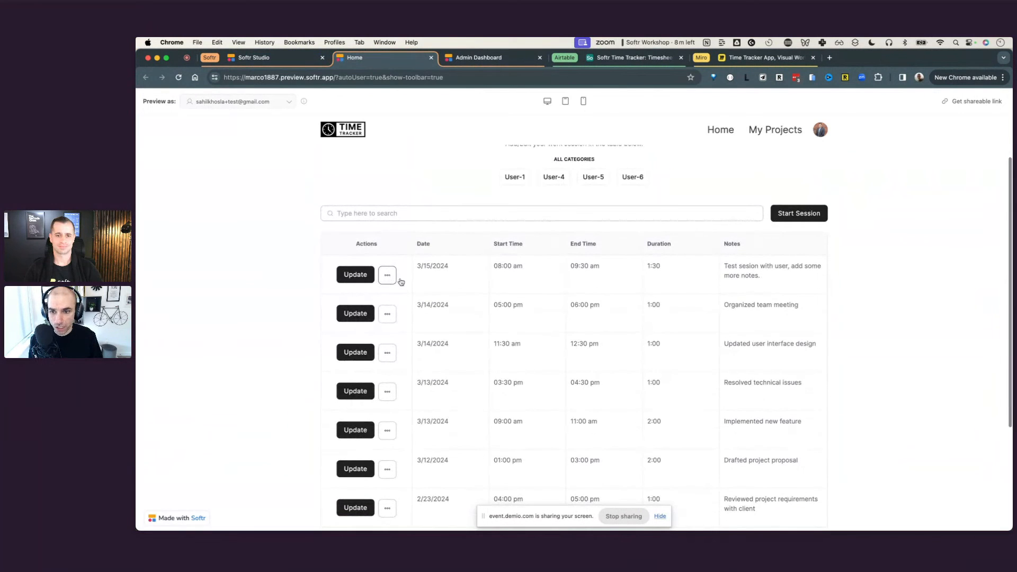
{"action": "left_click", "coordinate": [387, 275]}
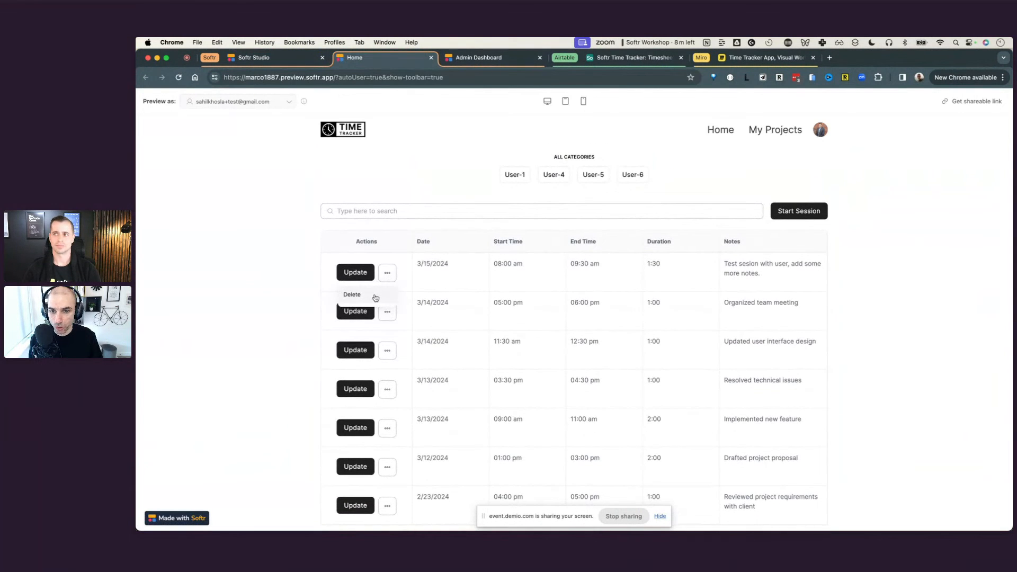
{"action": "left_click", "coordinate": [376, 299]}
{"action": "left_click_drag", "start_coordinate": [517, 315], "coordinate": [627, 318]}
{"action": "left_click", "coordinate": [647, 304]}
{"action": "left_click", "coordinate": [660, 346]}
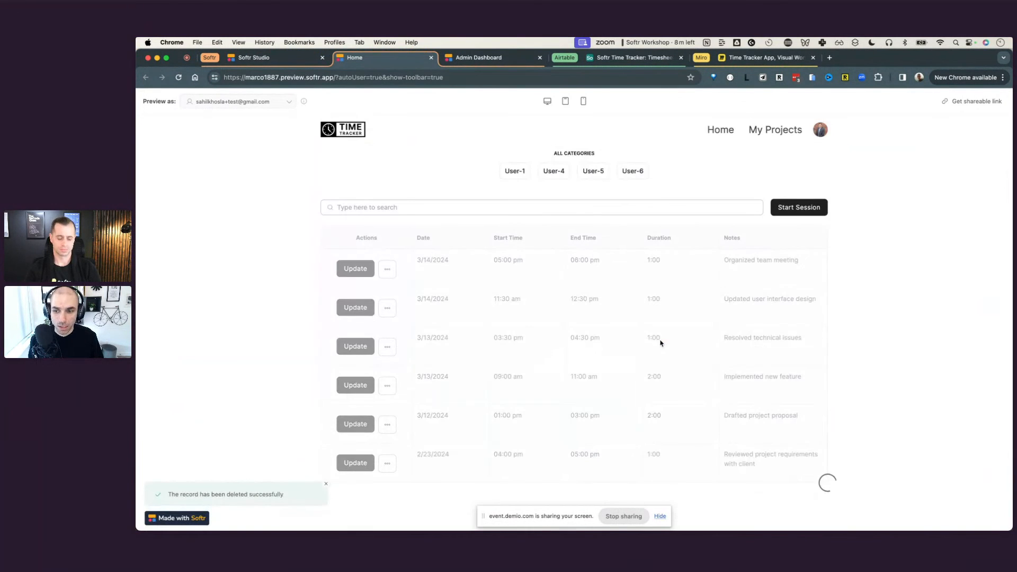
- Switch to the Airtable base and delete the leftover "Test session" record from the Timesheet table
{"action": "left_click", "coordinate": [618, 60]}
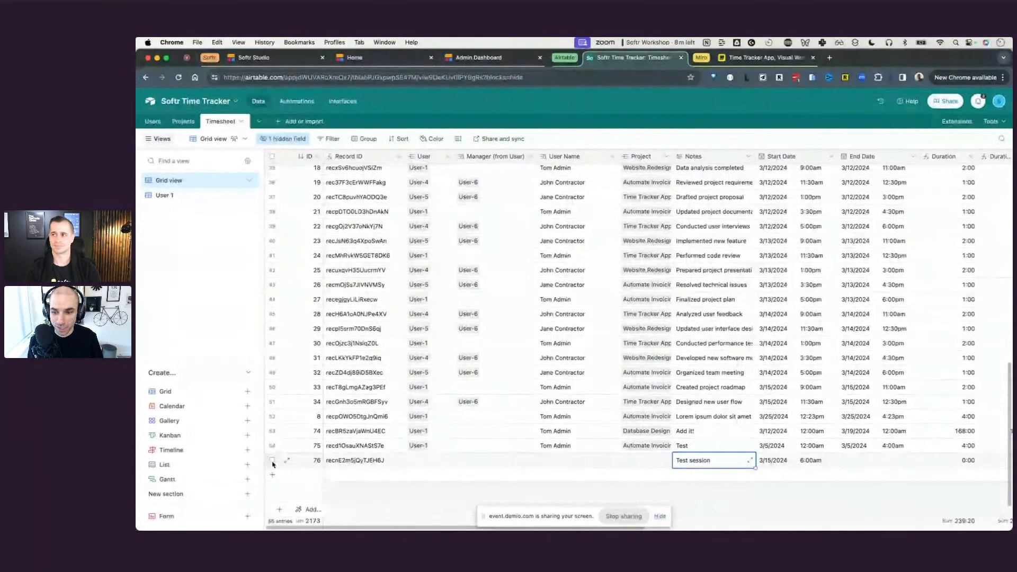
{"action": "right_click", "coordinate": [352, 459]}
{"action": "left_click", "coordinate": [365, 449]}
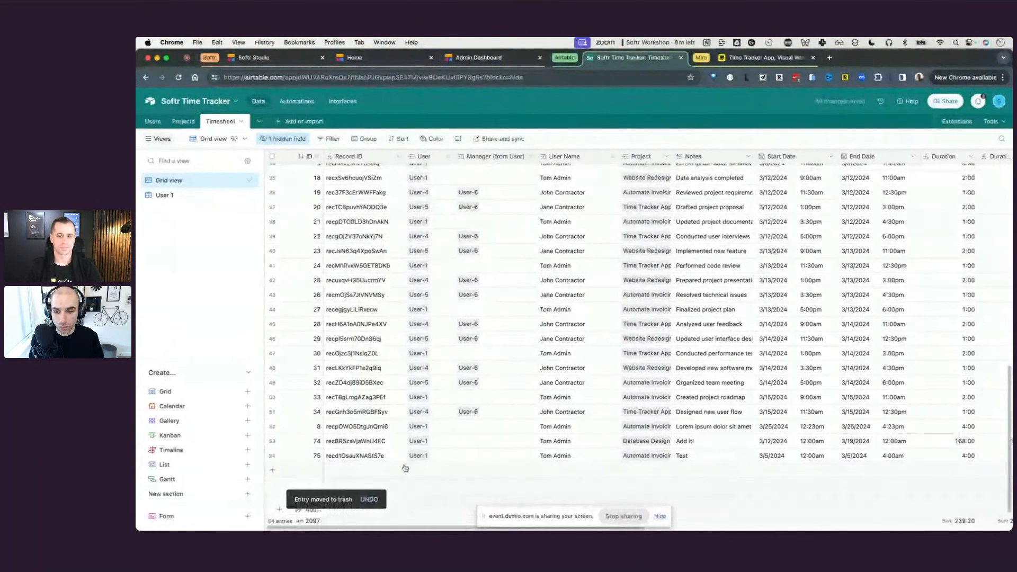
- Check the contractor requirements on the Miro Time Tracker App board and return to Softr Studio
{"action": "left_click", "coordinate": [267, 58]}
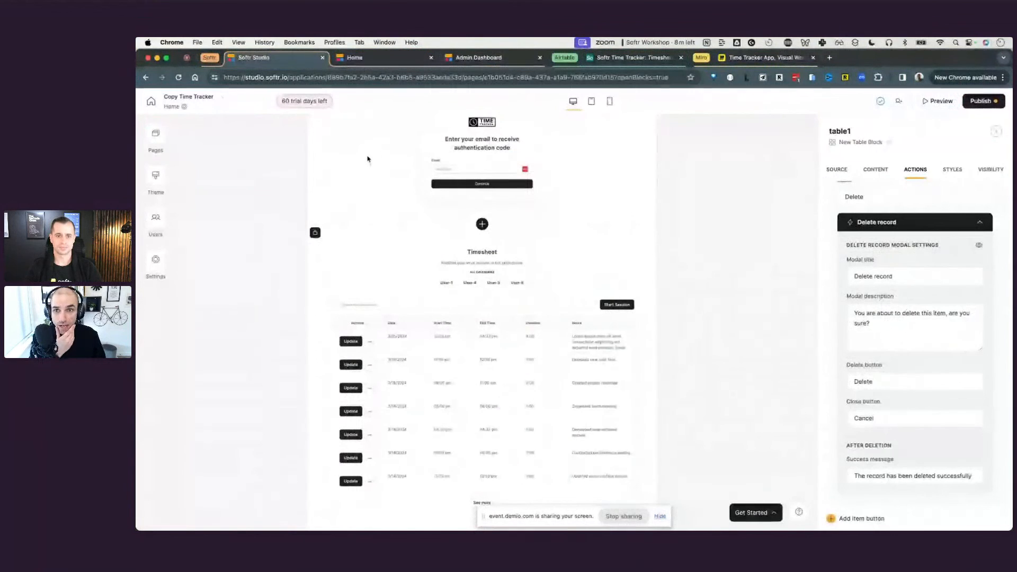
{"action": "left_click", "coordinate": [616, 62]}
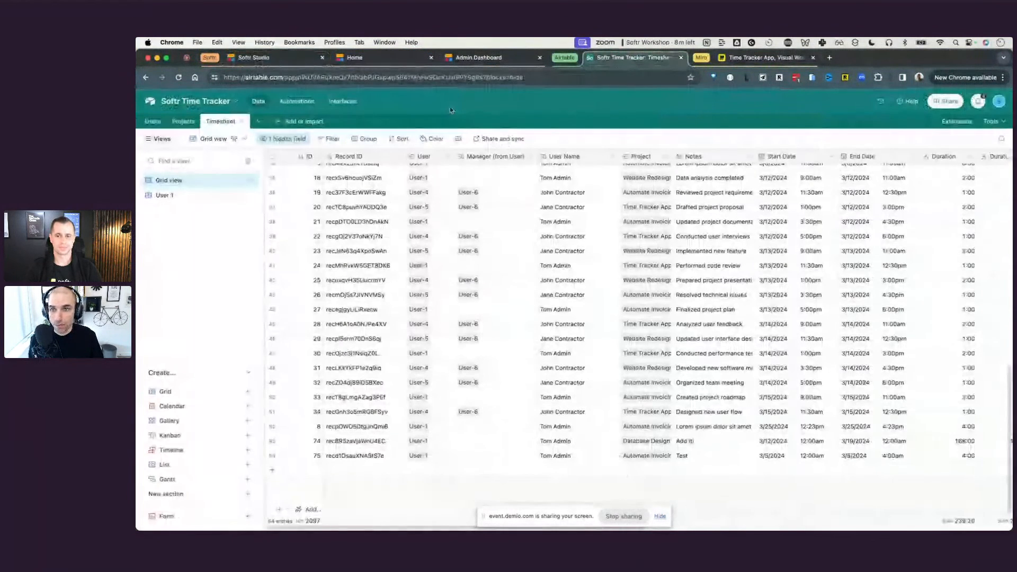
{"action": "left_click", "coordinate": [766, 57]}
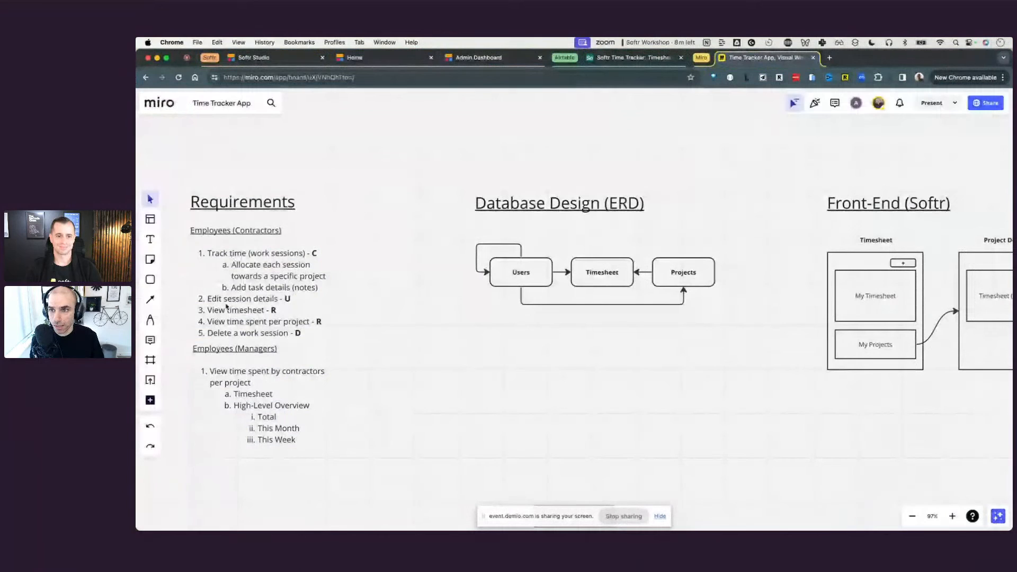
{"action": "left_click", "coordinate": [277, 61]}
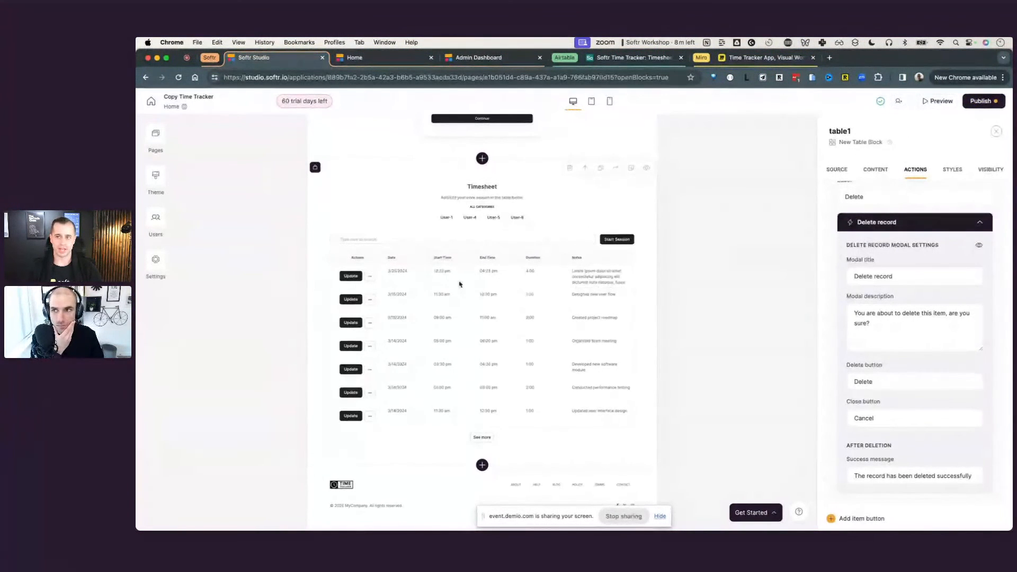
{"action": "left_click", "coordinate": [186, 58]}
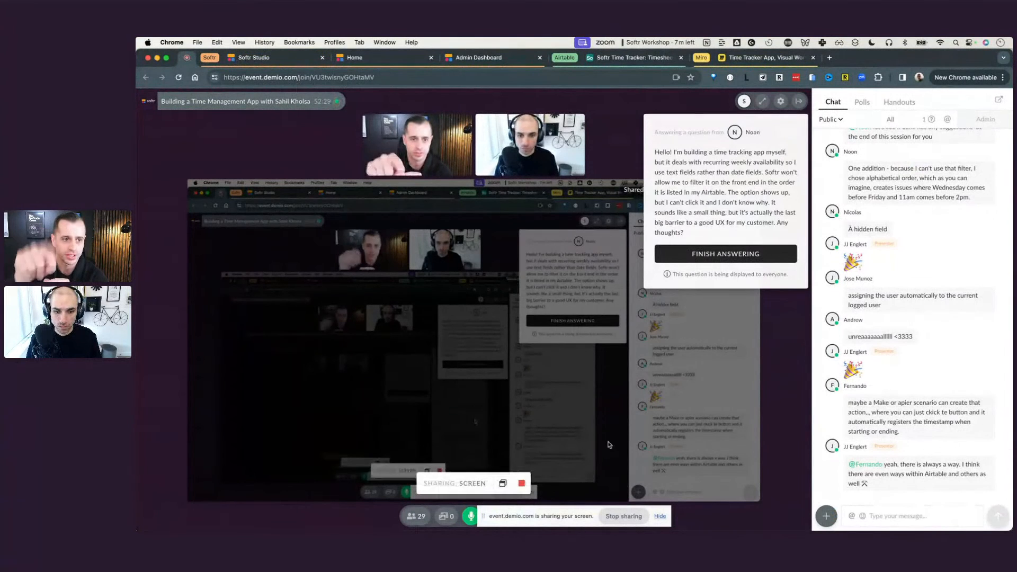
{"action": "left_click", "coordinate": [621, 517]}
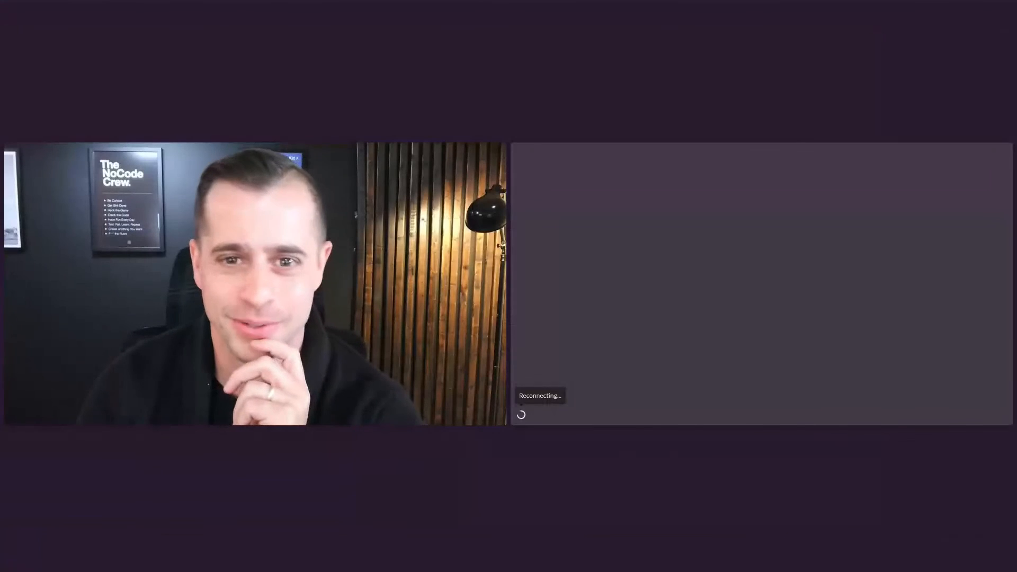